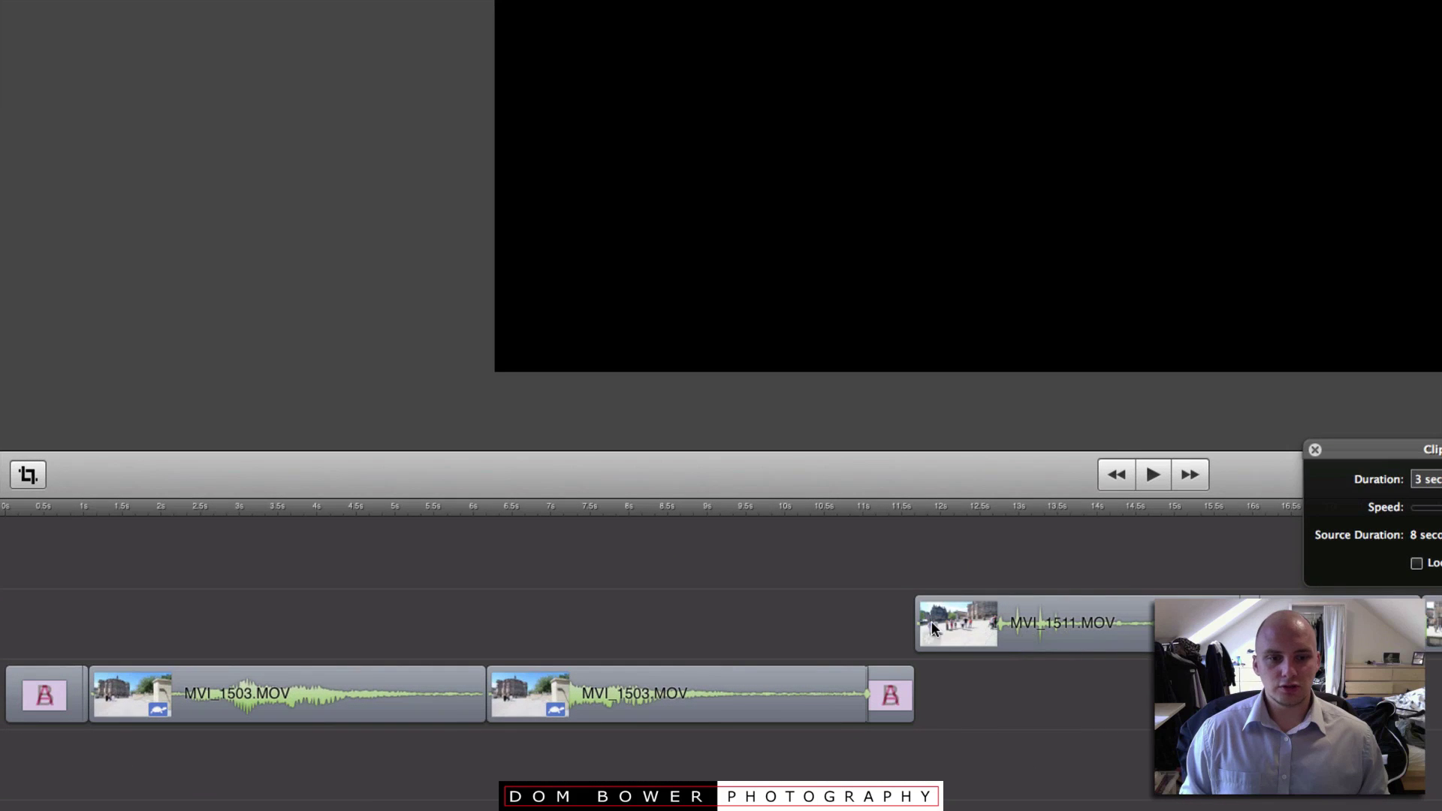
Inspect the MVI_1511.MOV clip and look through its video, audio, screen recording, callout and text properties, ending at the media library
double_click(932, 626)
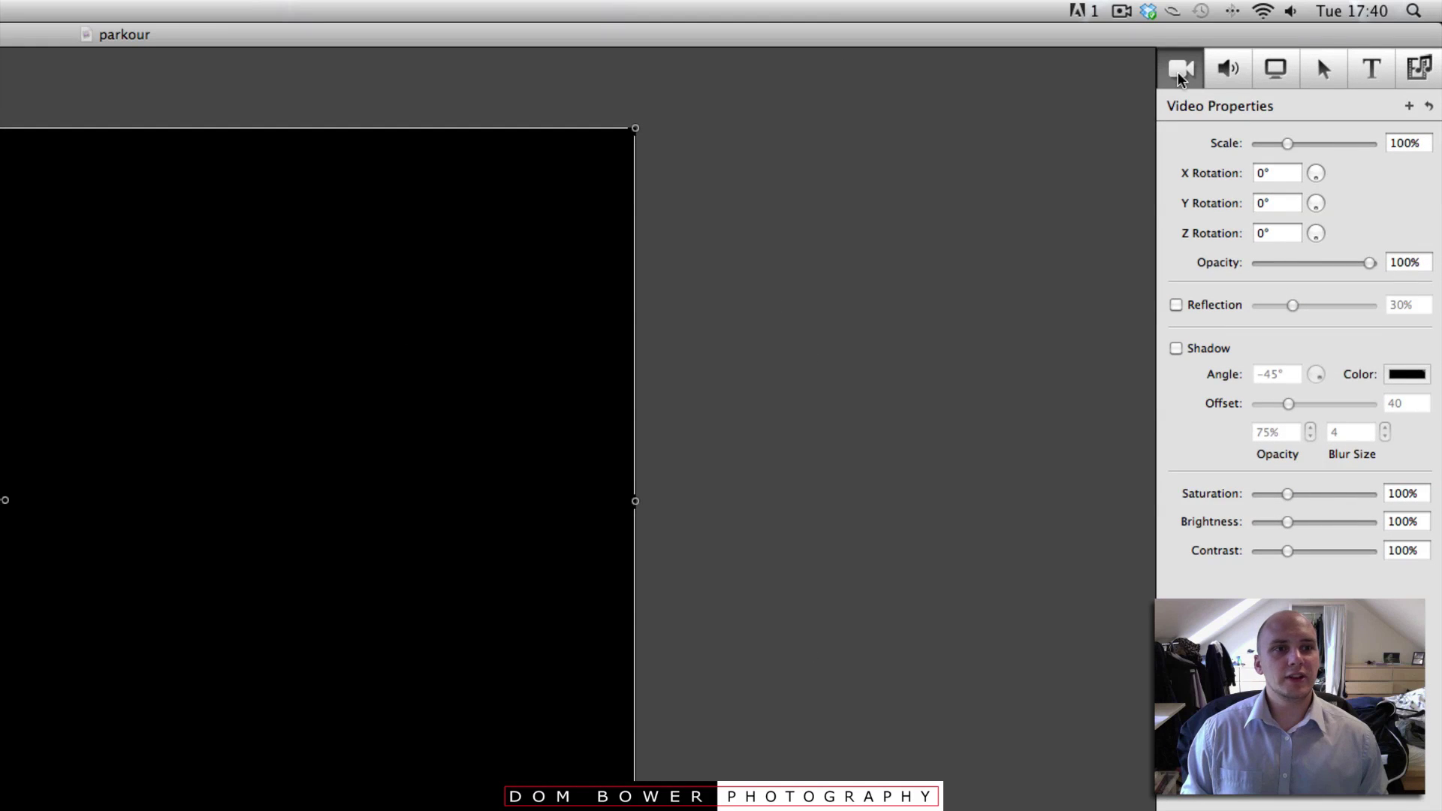
click(1231, 76)
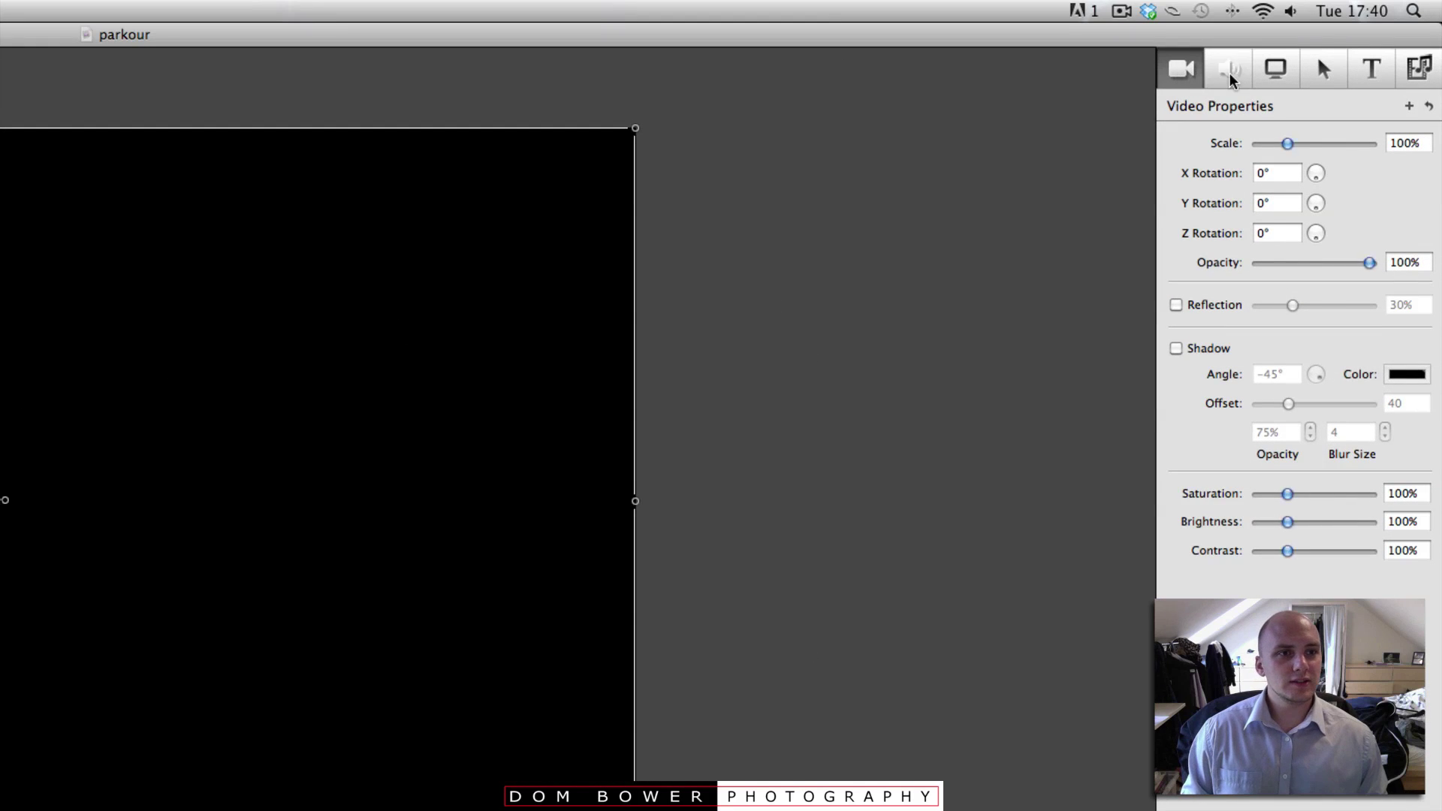
click(1275, 75)
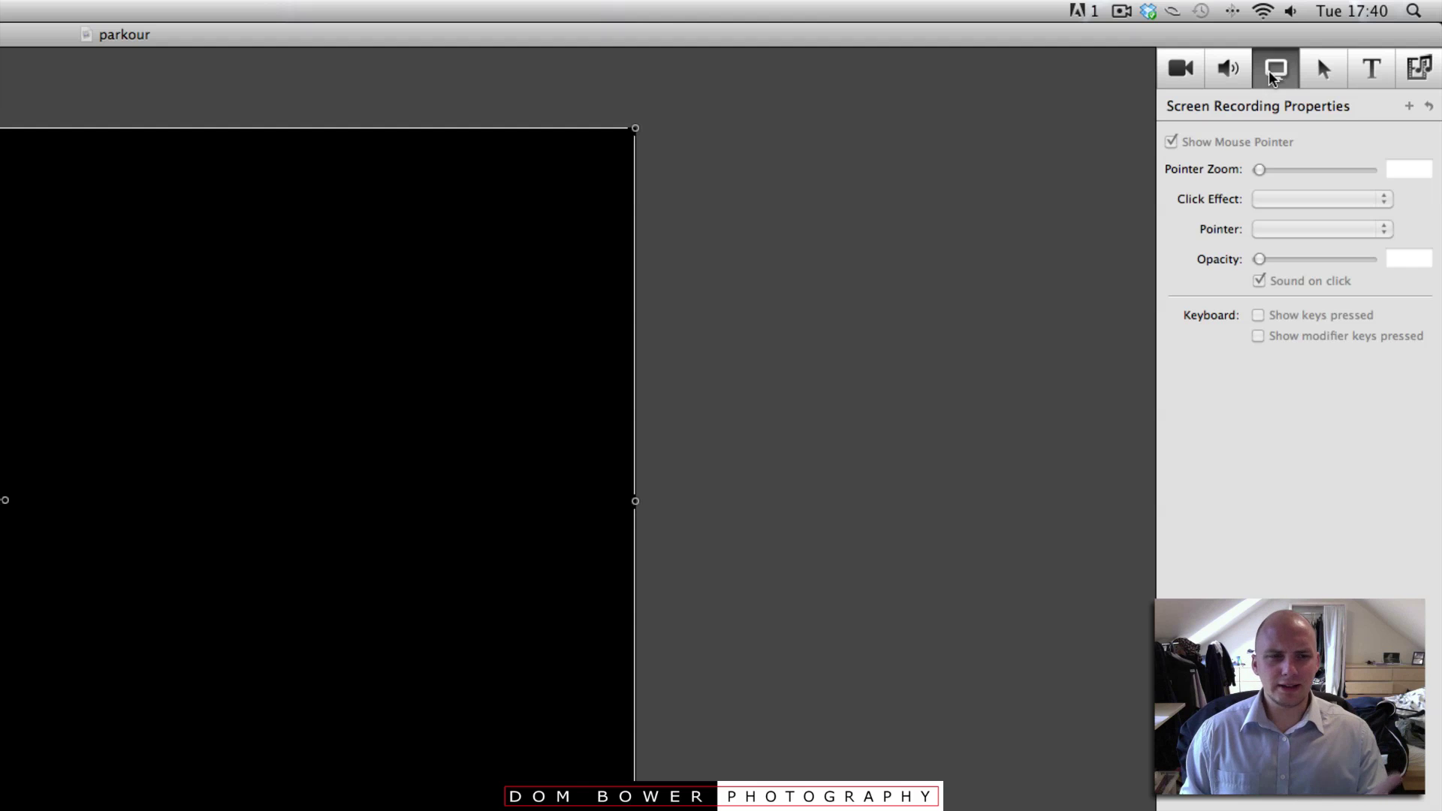
click(1327, 75)
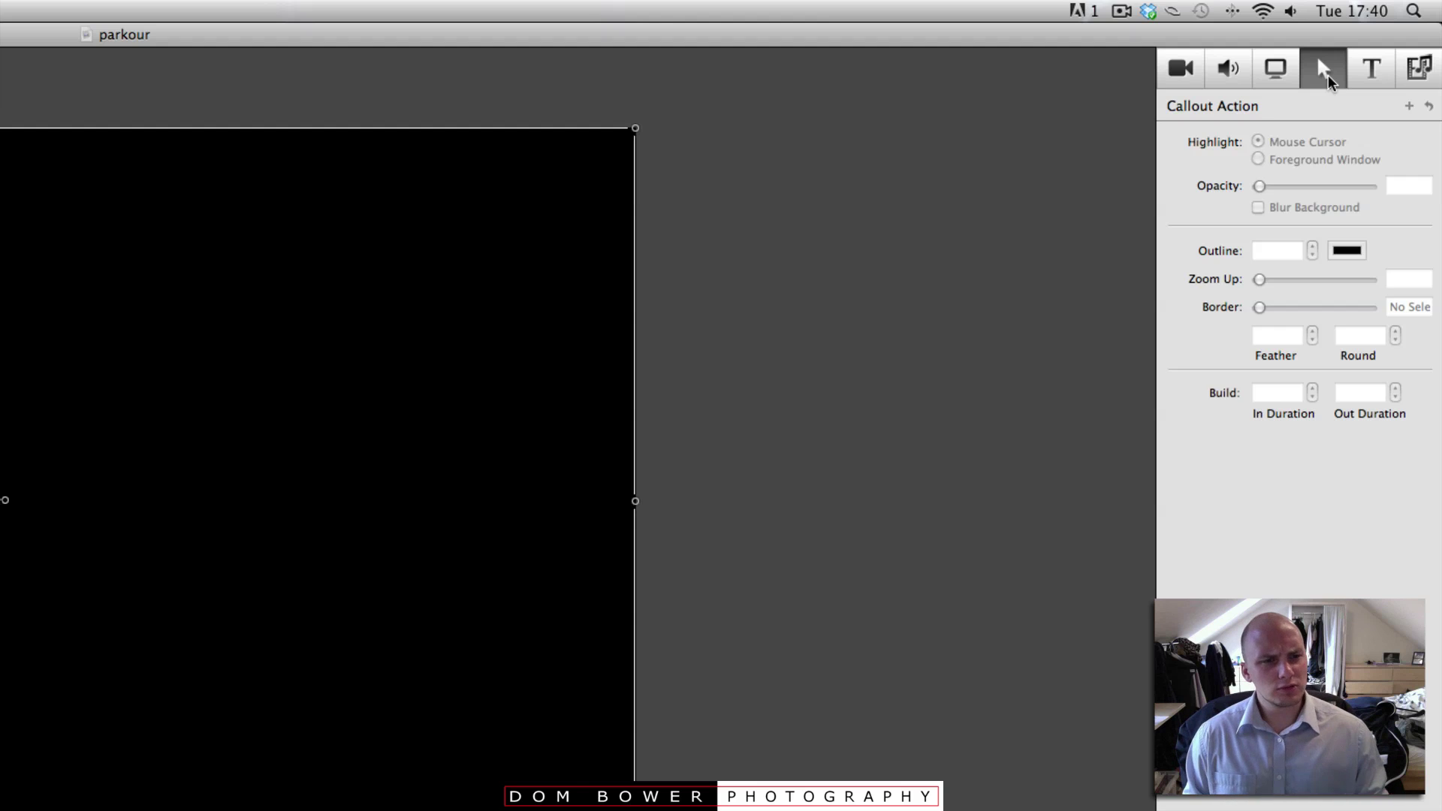
click(1371, 76)
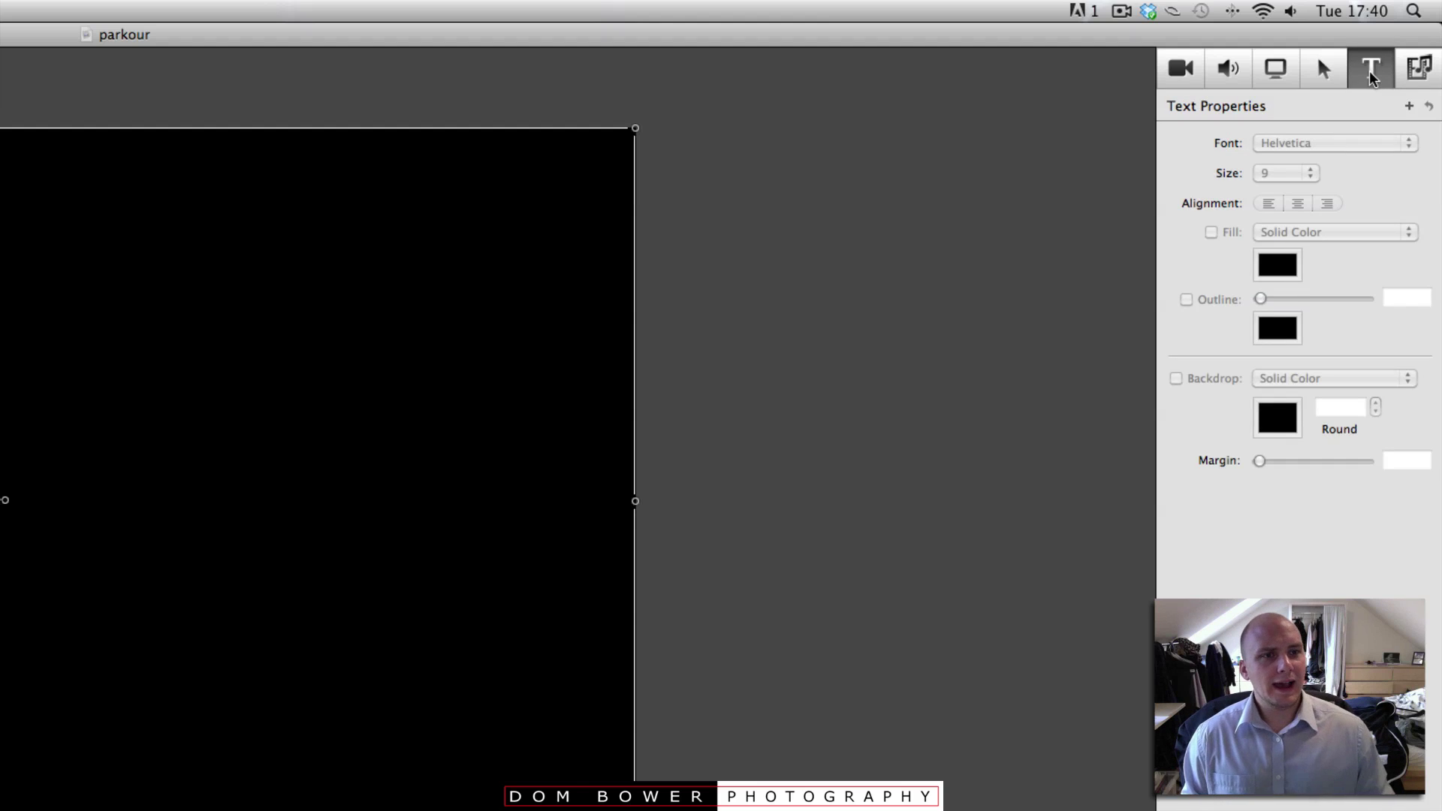
click(1410, 75)
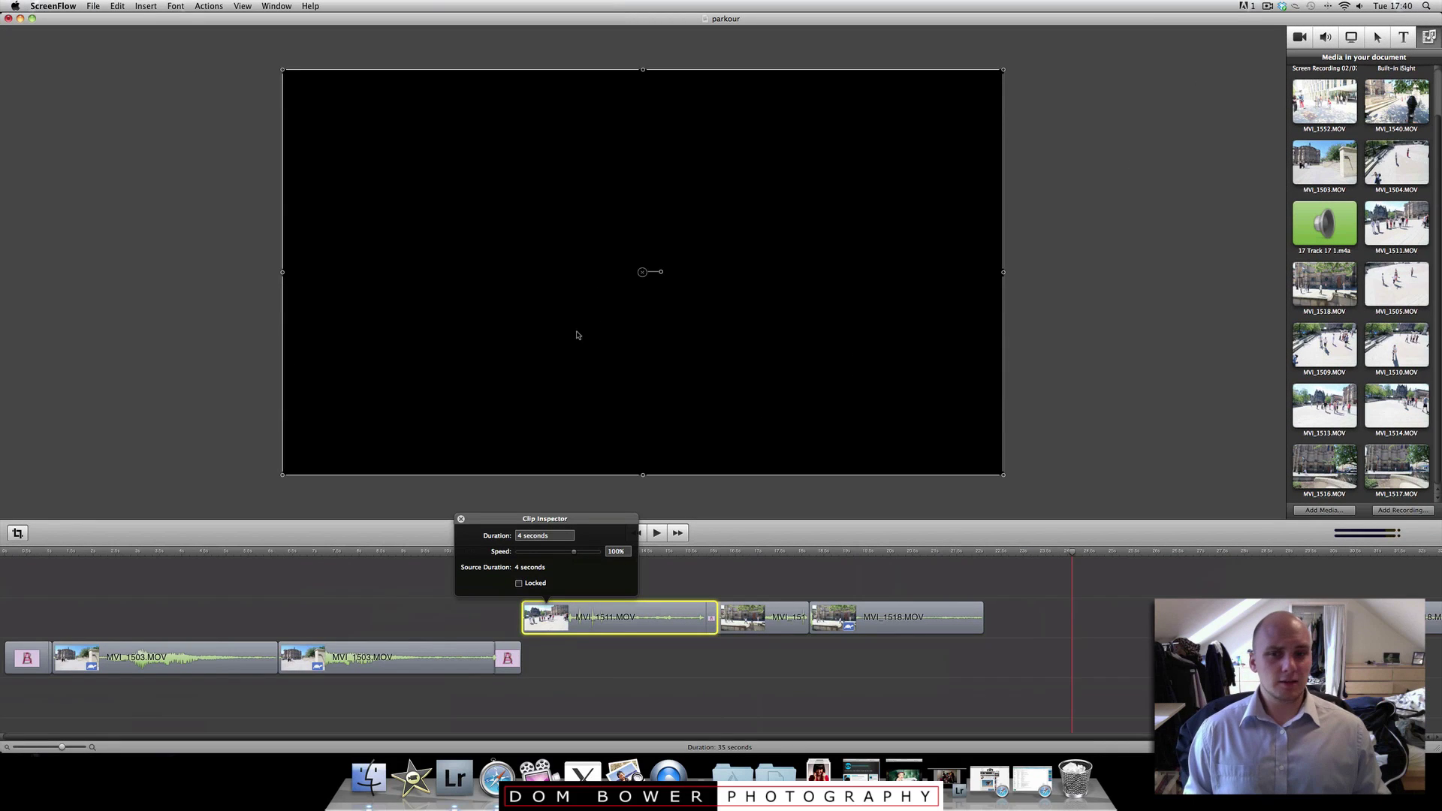
Play the existing edit from within the first MVI_1503.MOV clip
click(609, 674)
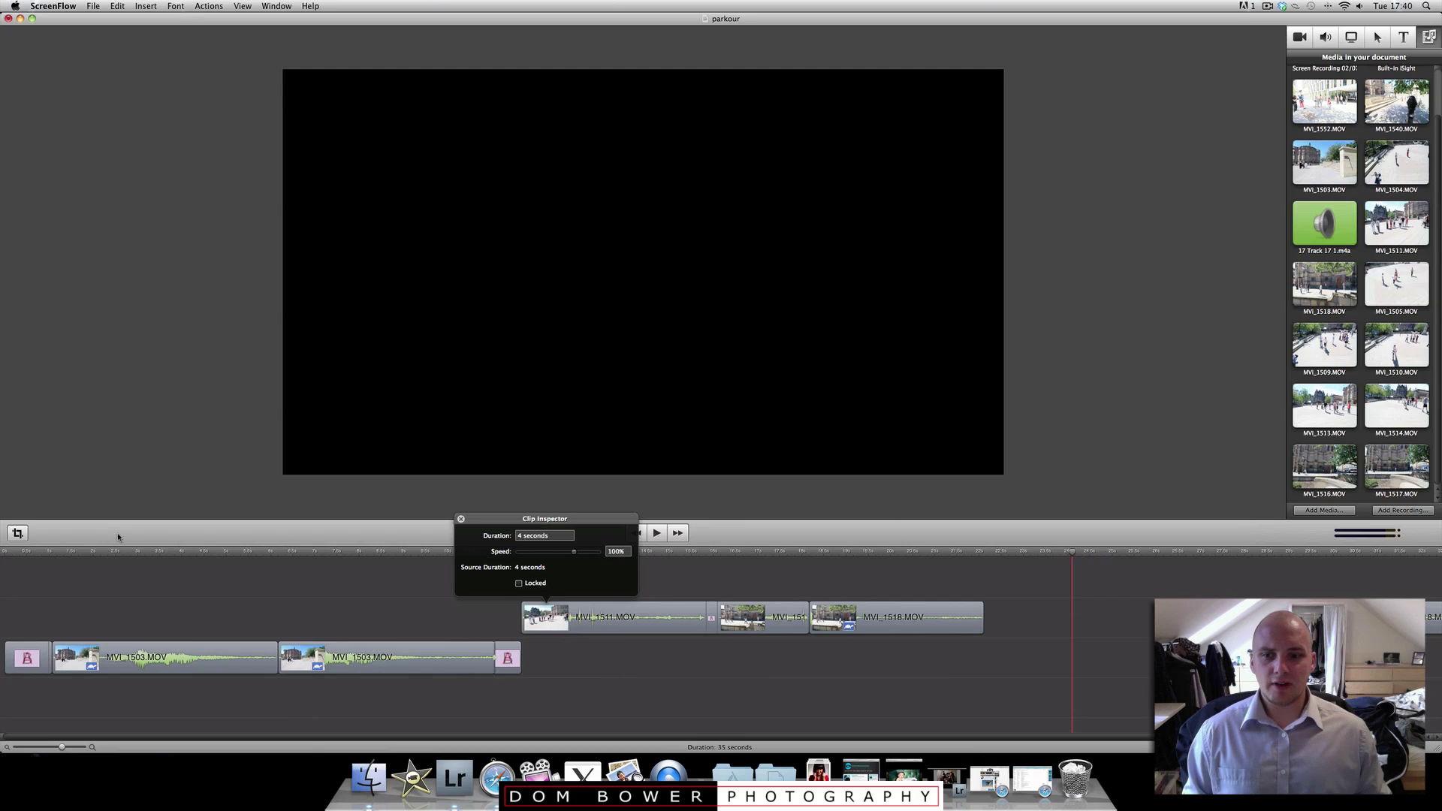
click(93, 560)
click(656, 533)
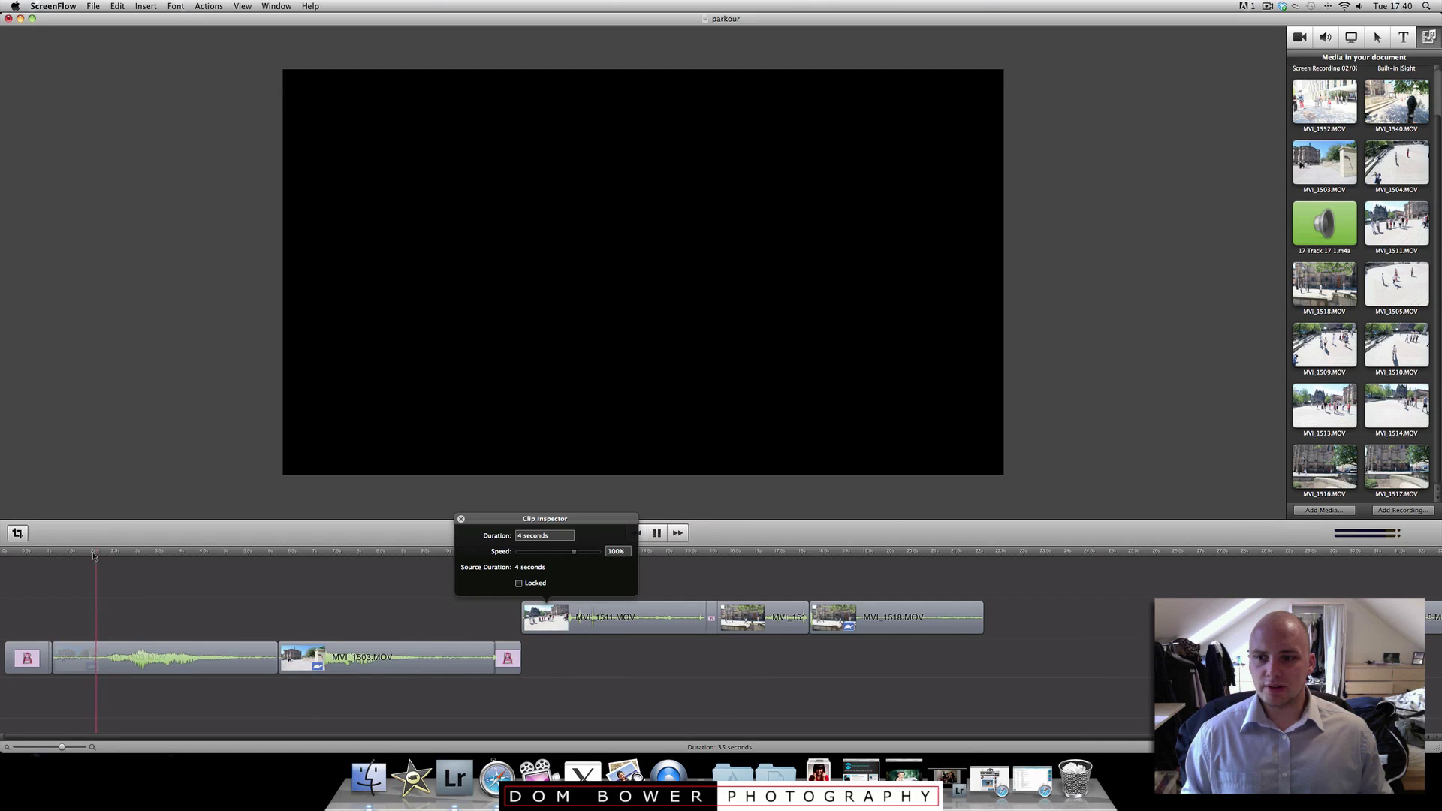
Delete all clips from the timeline
click(911, 631)
key(super+a)
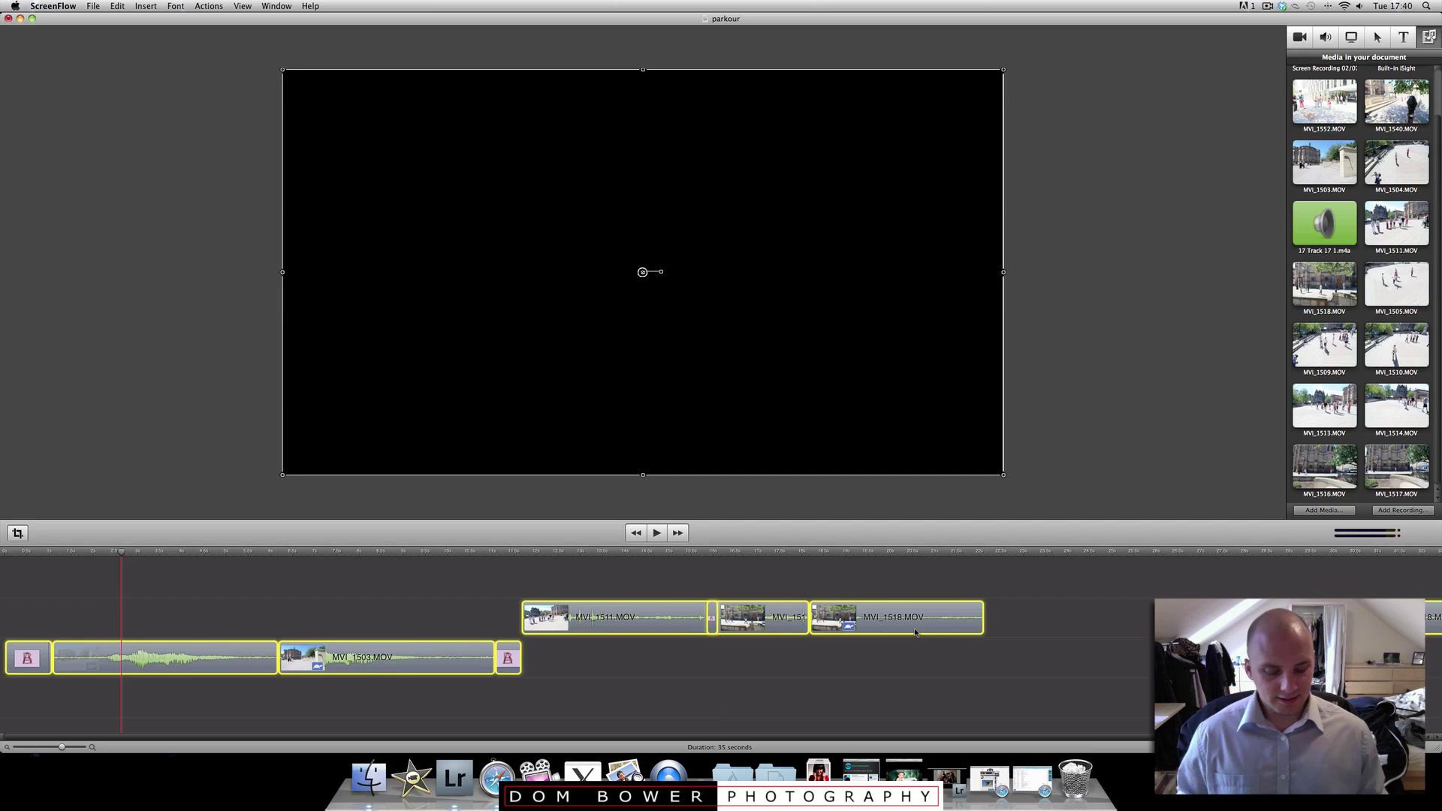
key(BackSpace)
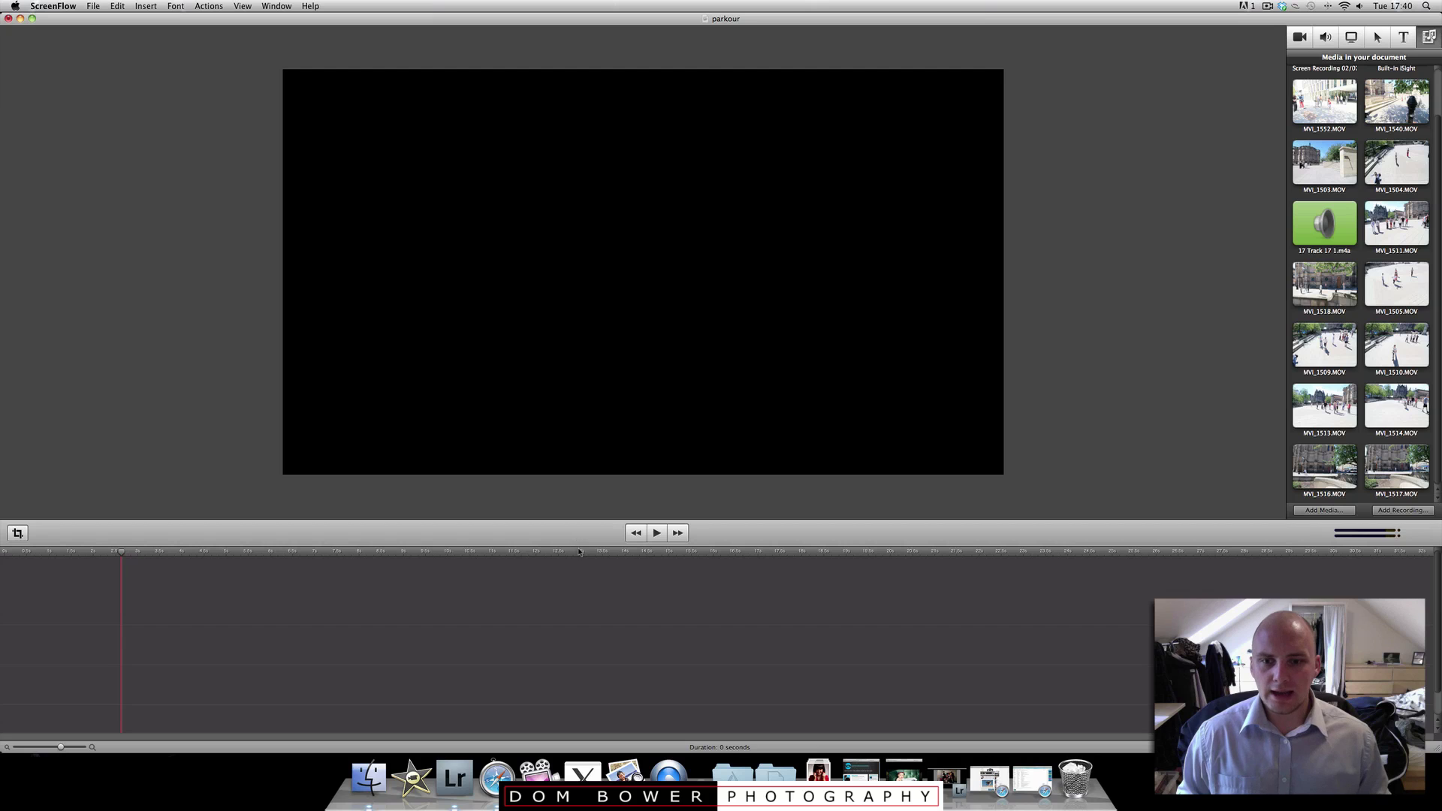
Enlarge the timeline area slightly and place MVI_1503.MOV from the media library at the timeline's start
drag(589, 519, 638, 517)
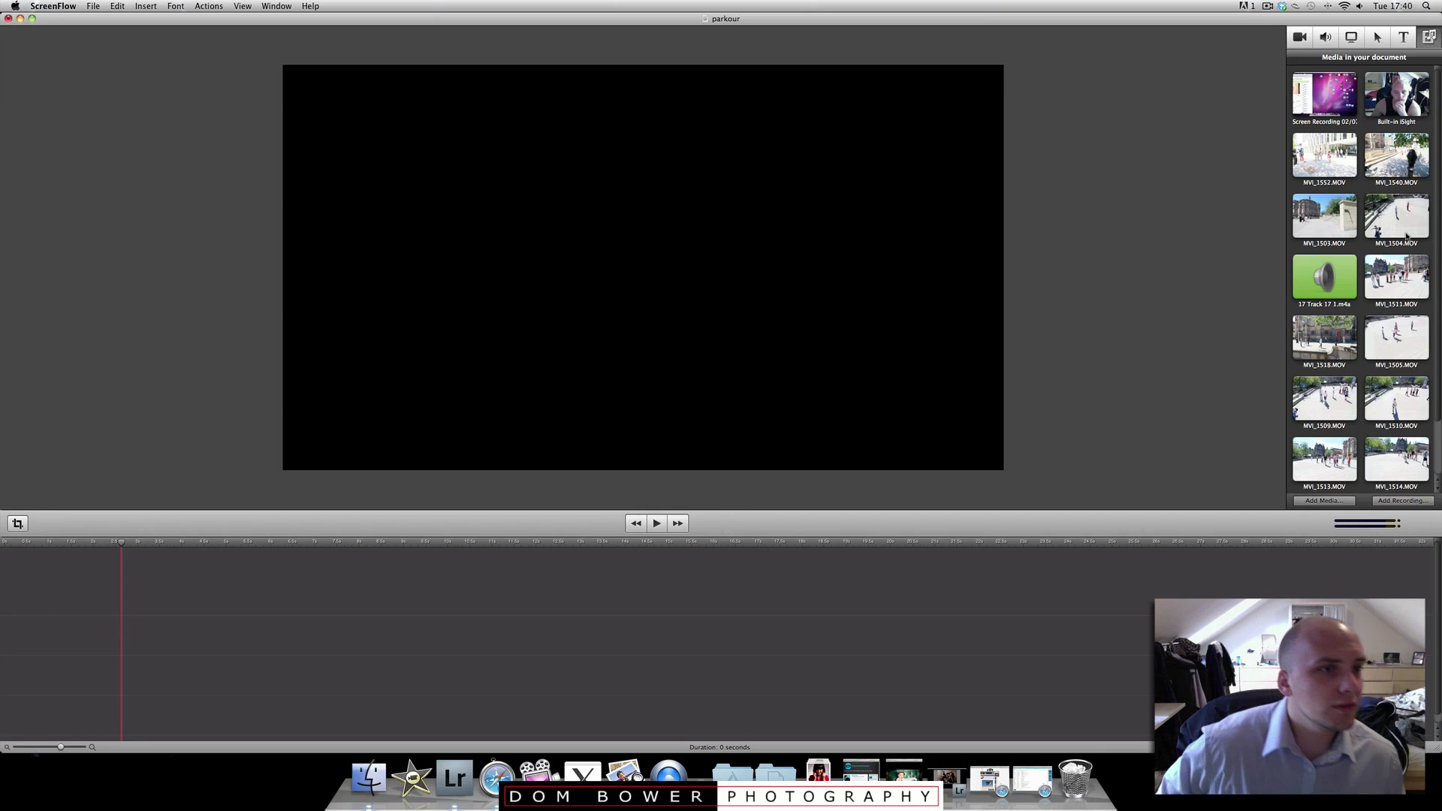
scroll(1407, 236, down, 1)
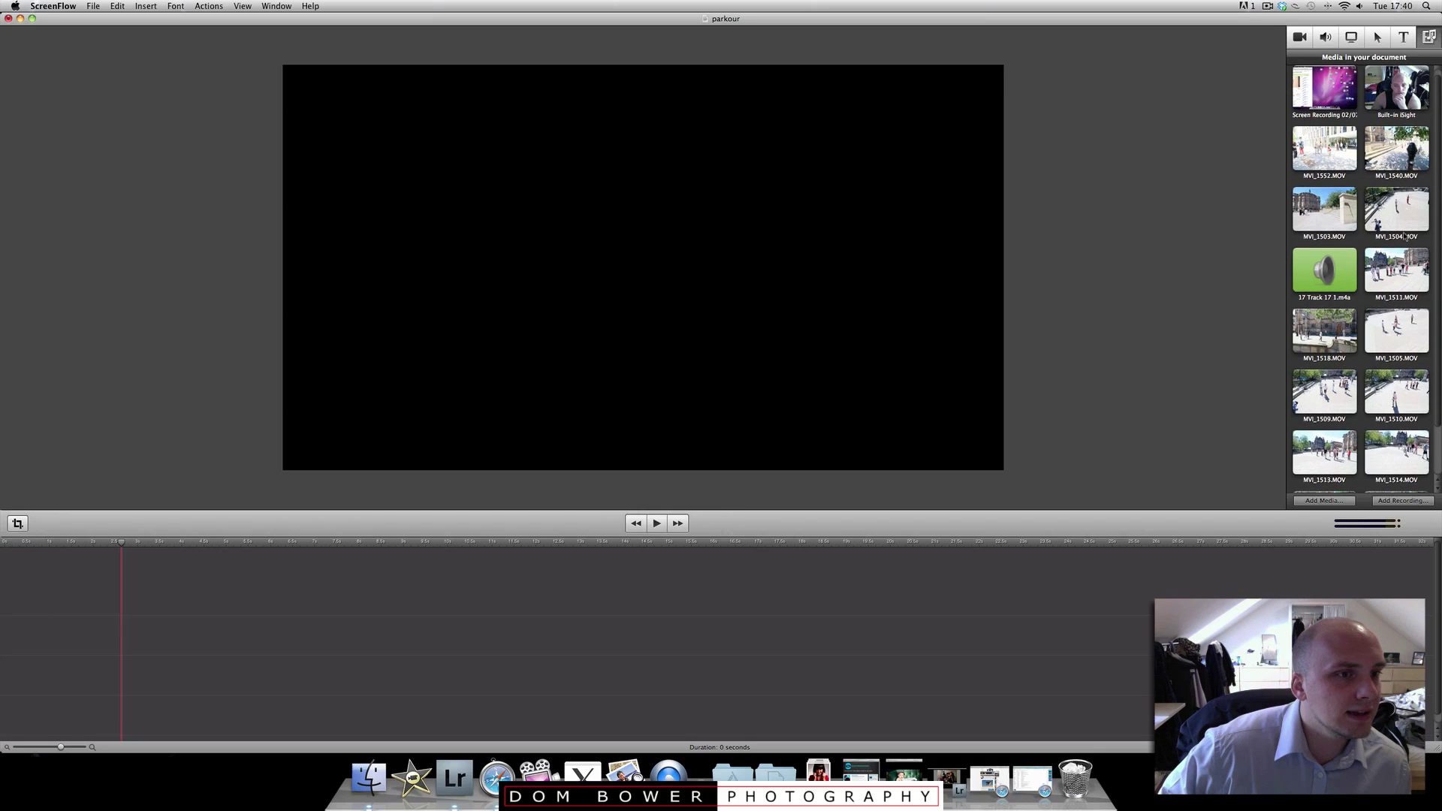
drag(1343, 210, 15, 619)
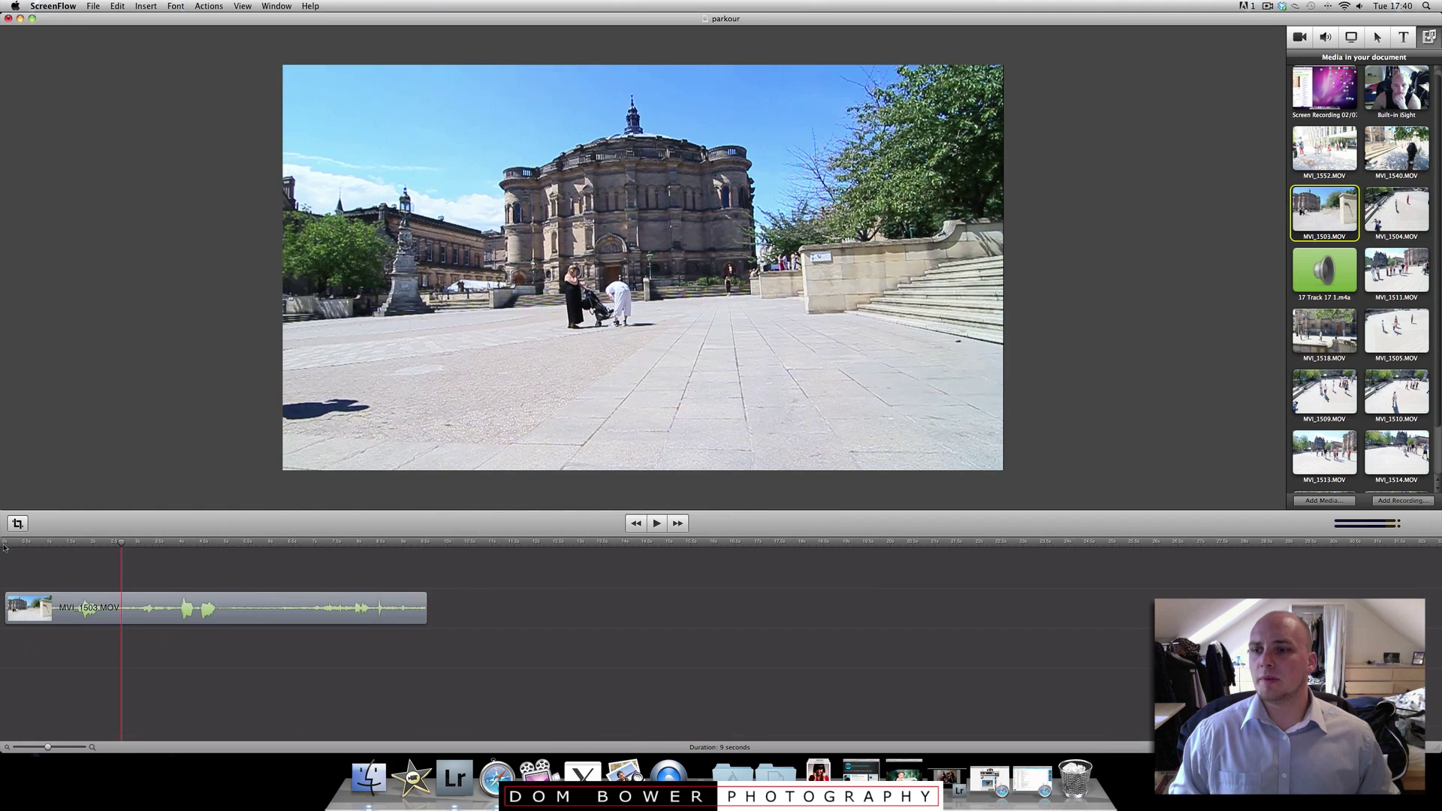
Play the MVI_1503.MOV clip from its start, and replay it briefly from about 2 seconds
click(3, 547)
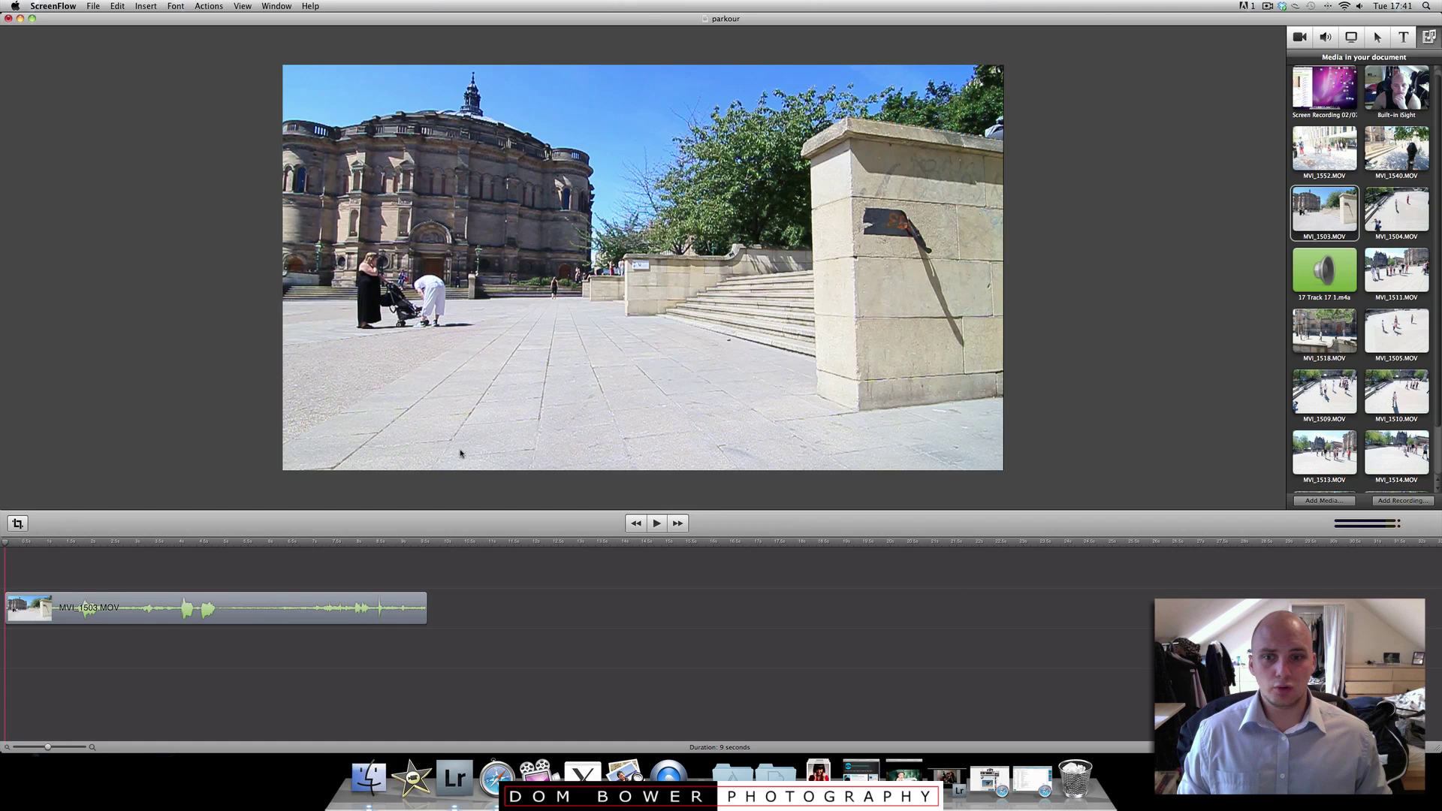
click(657, 524)
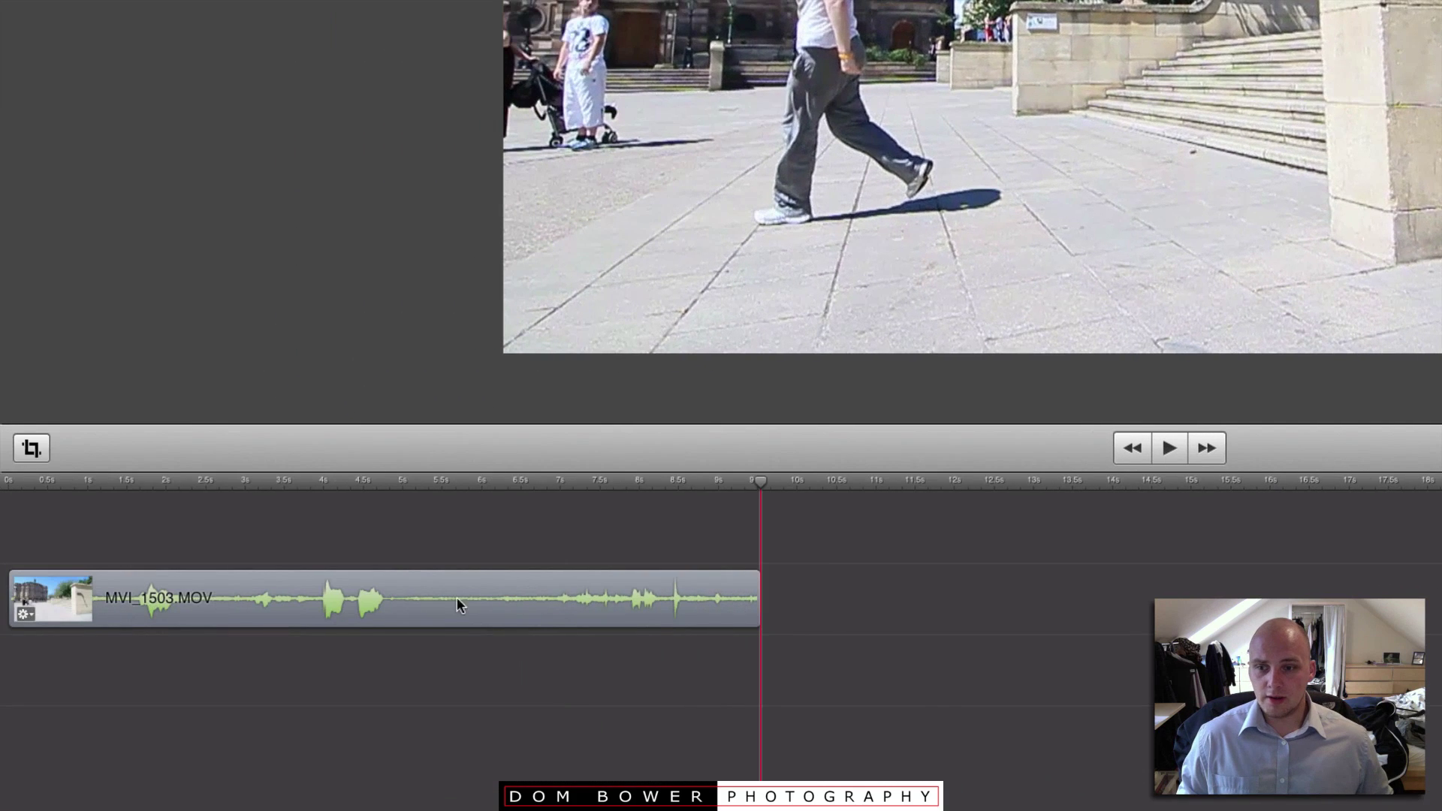
click(152, 487)
key(space)
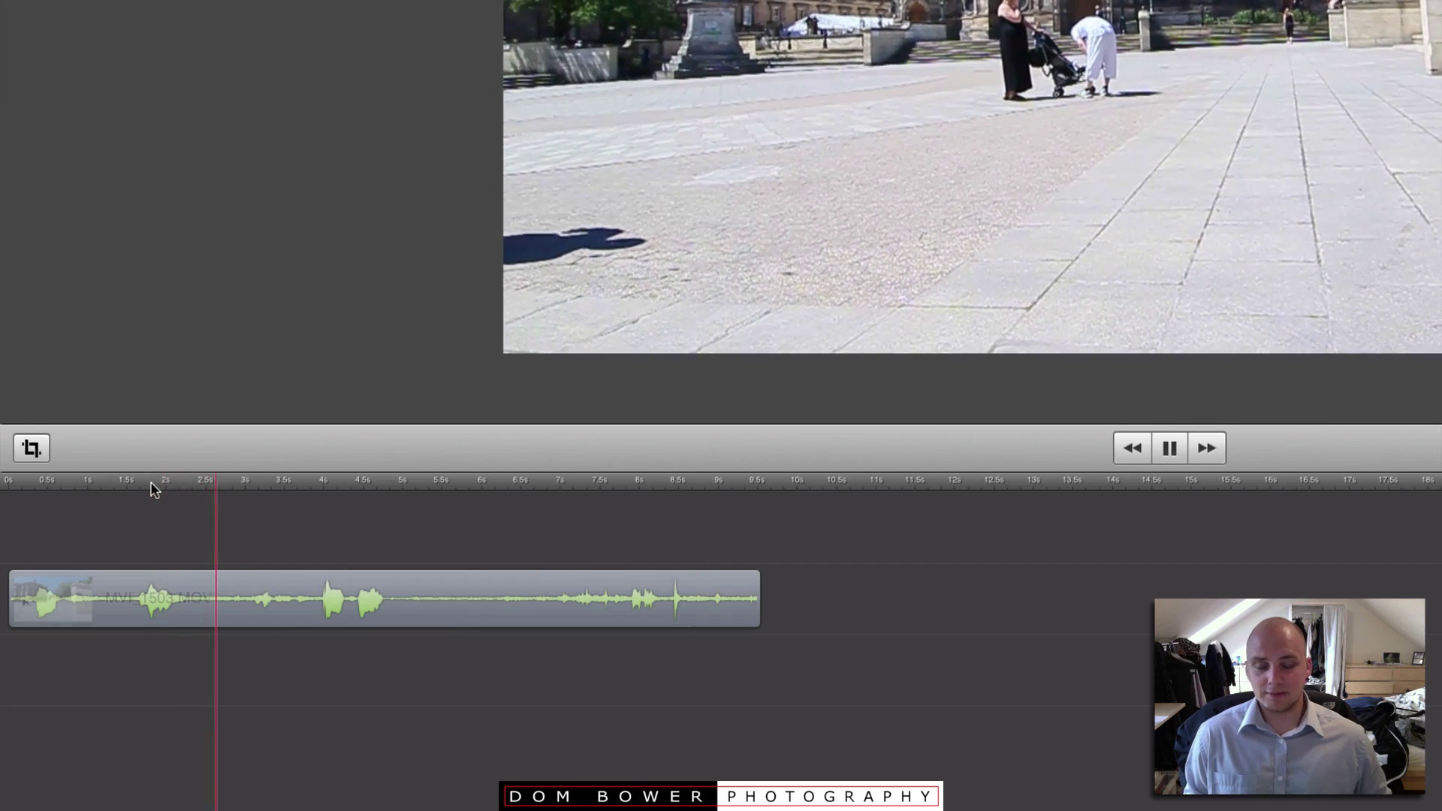
key(space)
Detach the audio from the MVI_1503.MOV clip
right_click(174, 604)
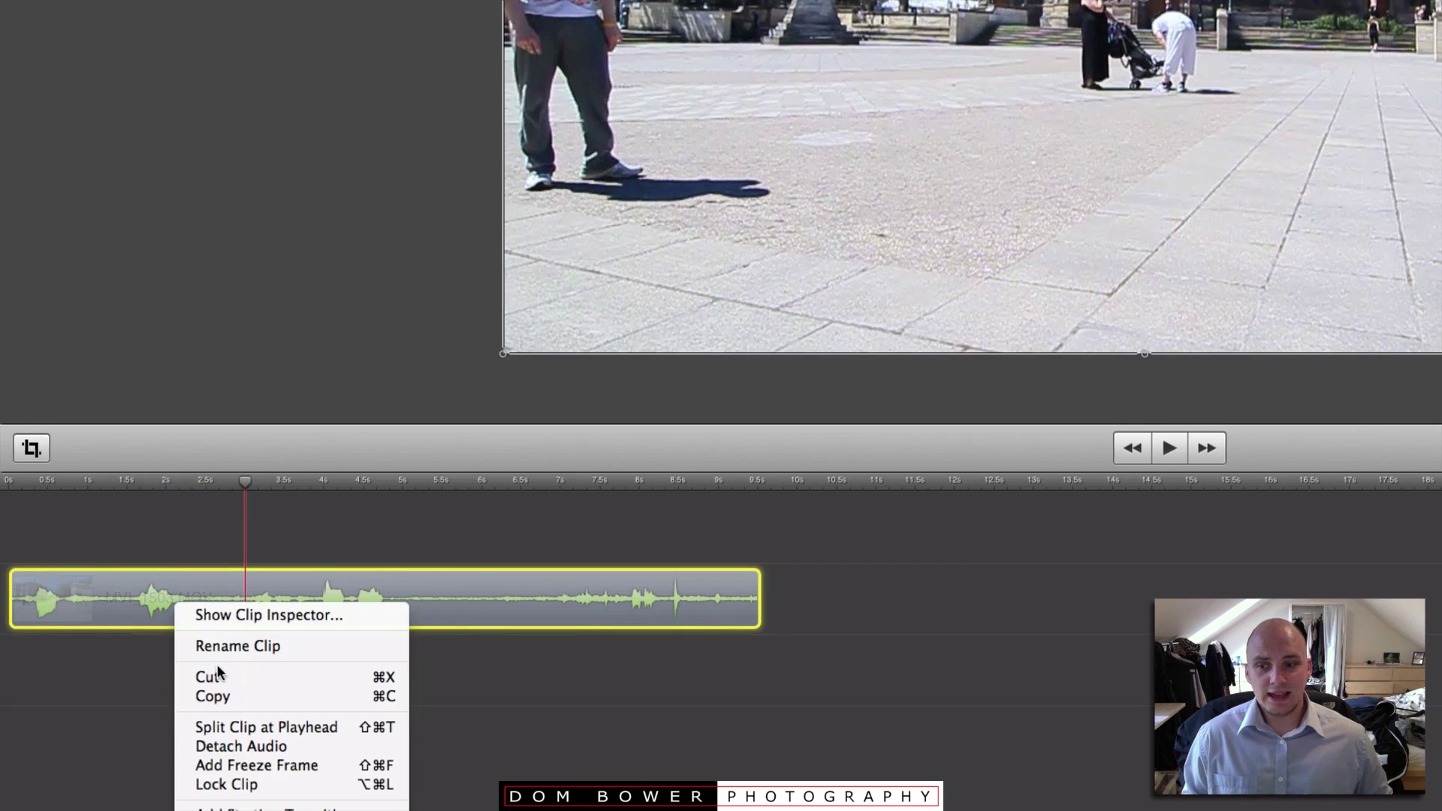
click(250, 743)
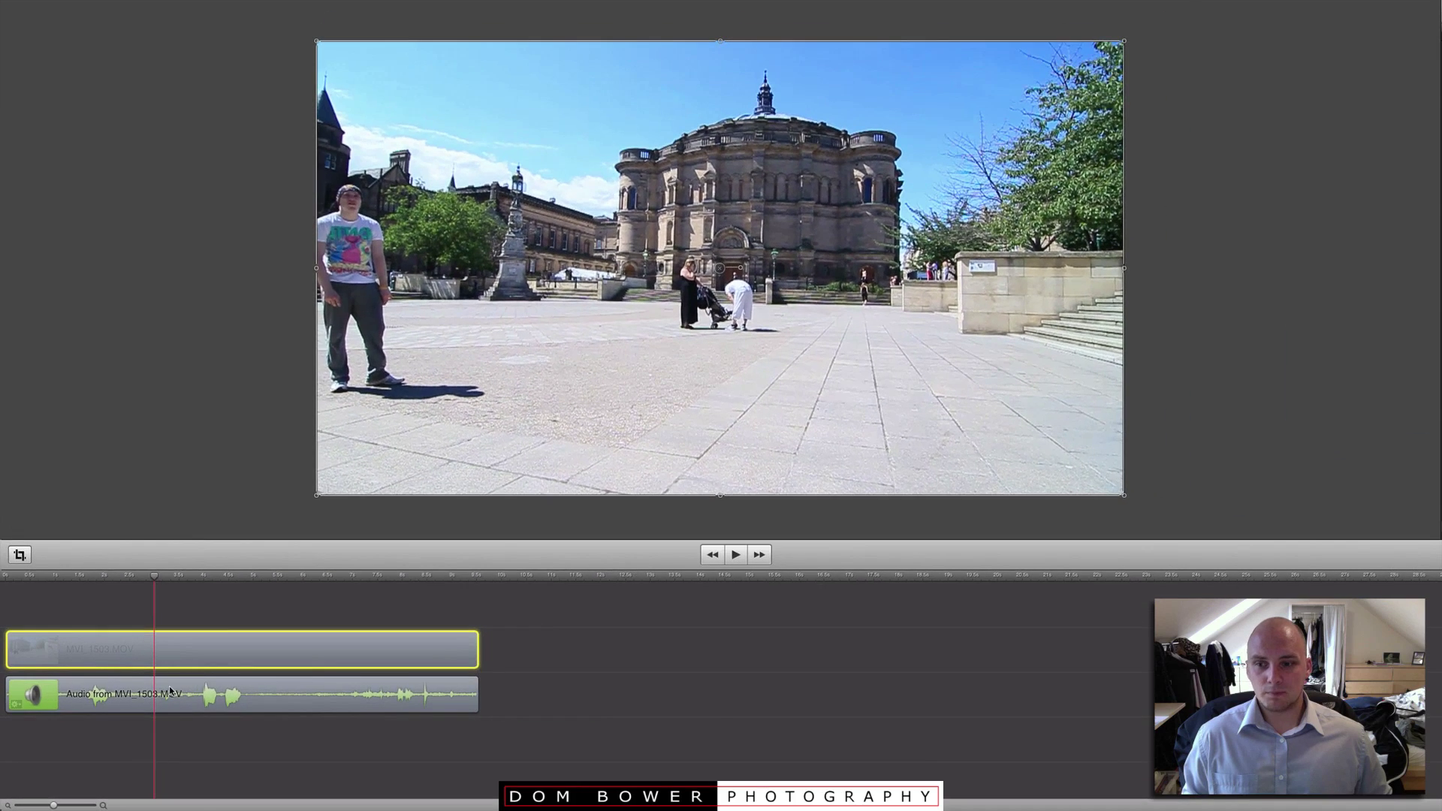
Shift the detached audio about 2 seconds behind the video, play it back, and realign it with the clip's start
drag(239, 671, 280, 686)
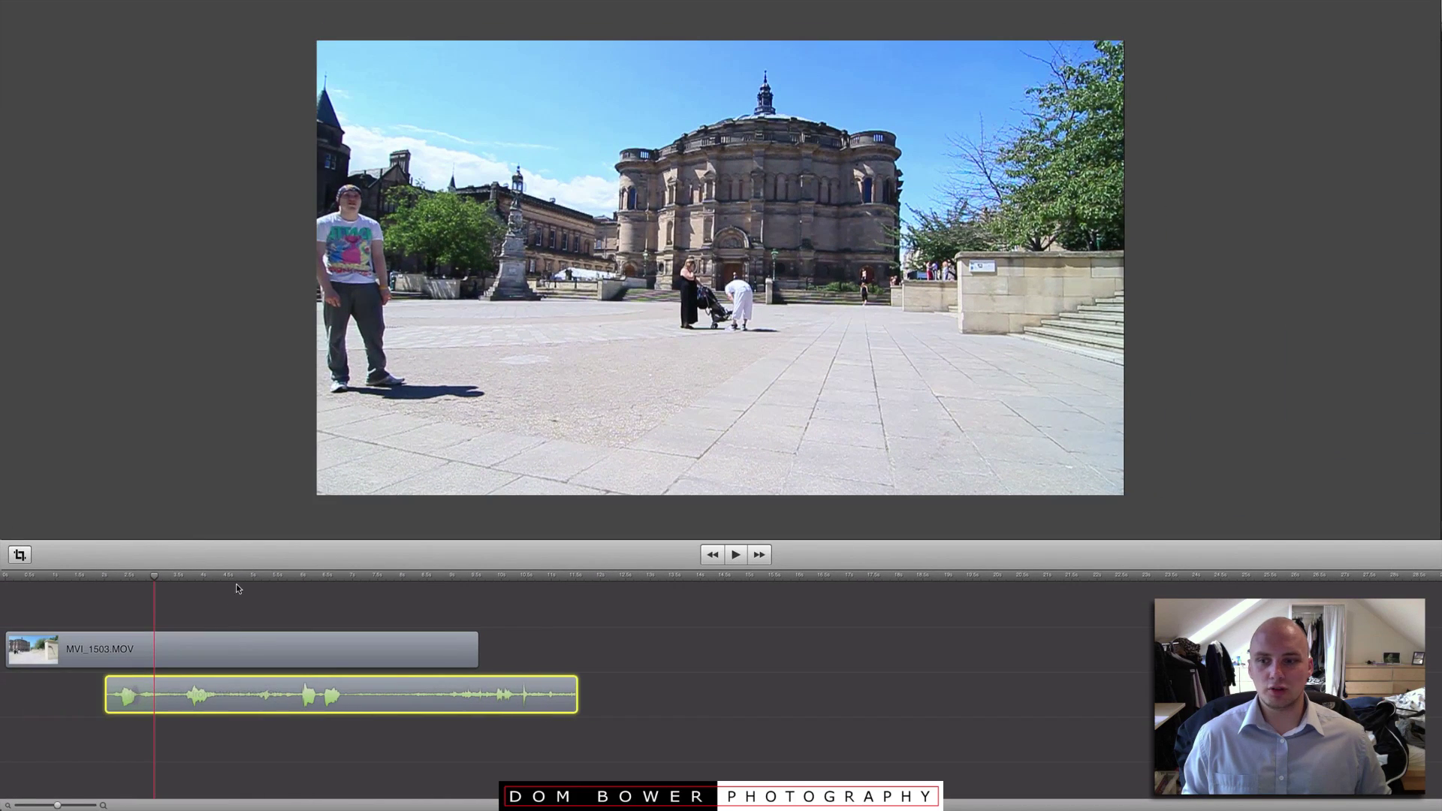
click(209, 580)
key(space)
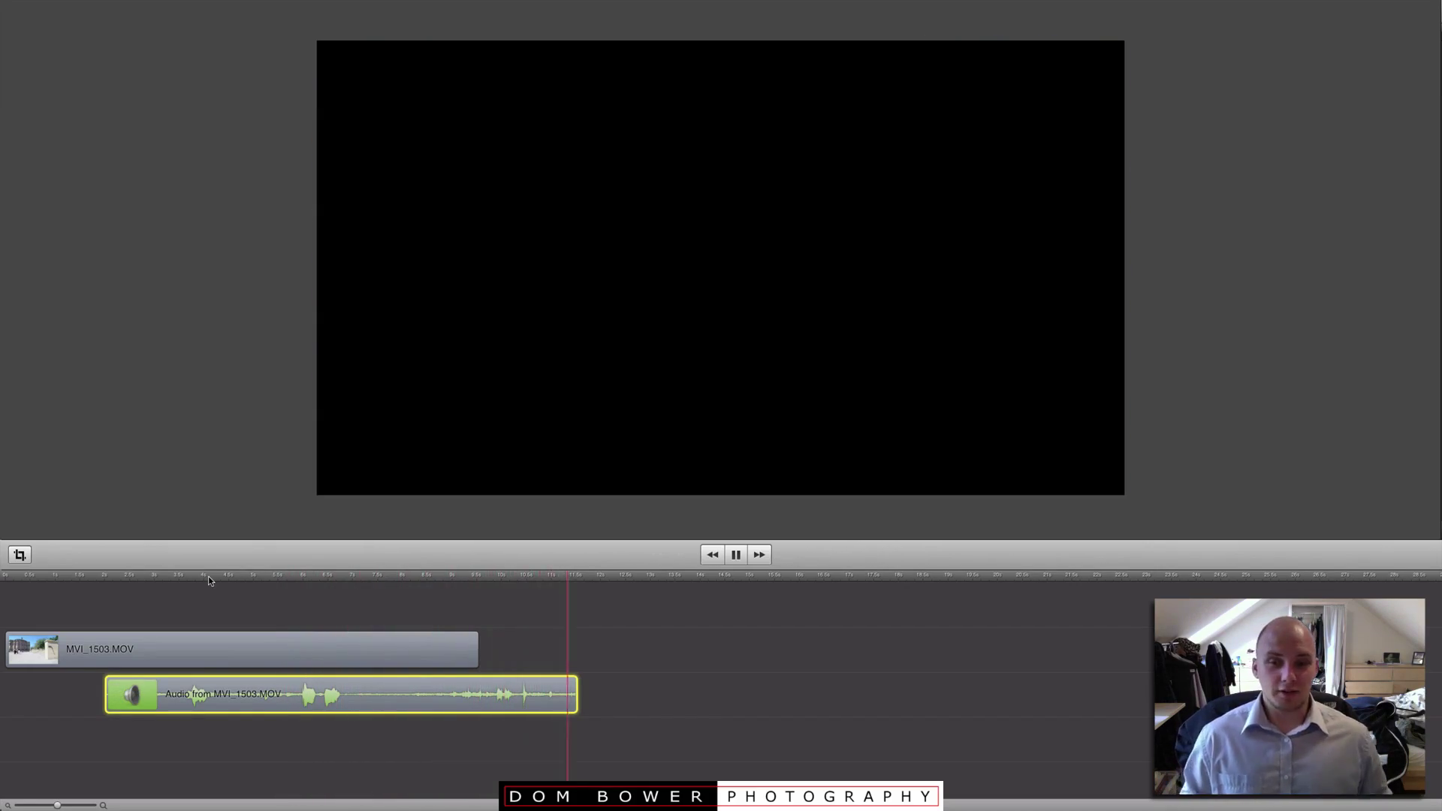
key(space)
drag(351, 700, 210, 697)
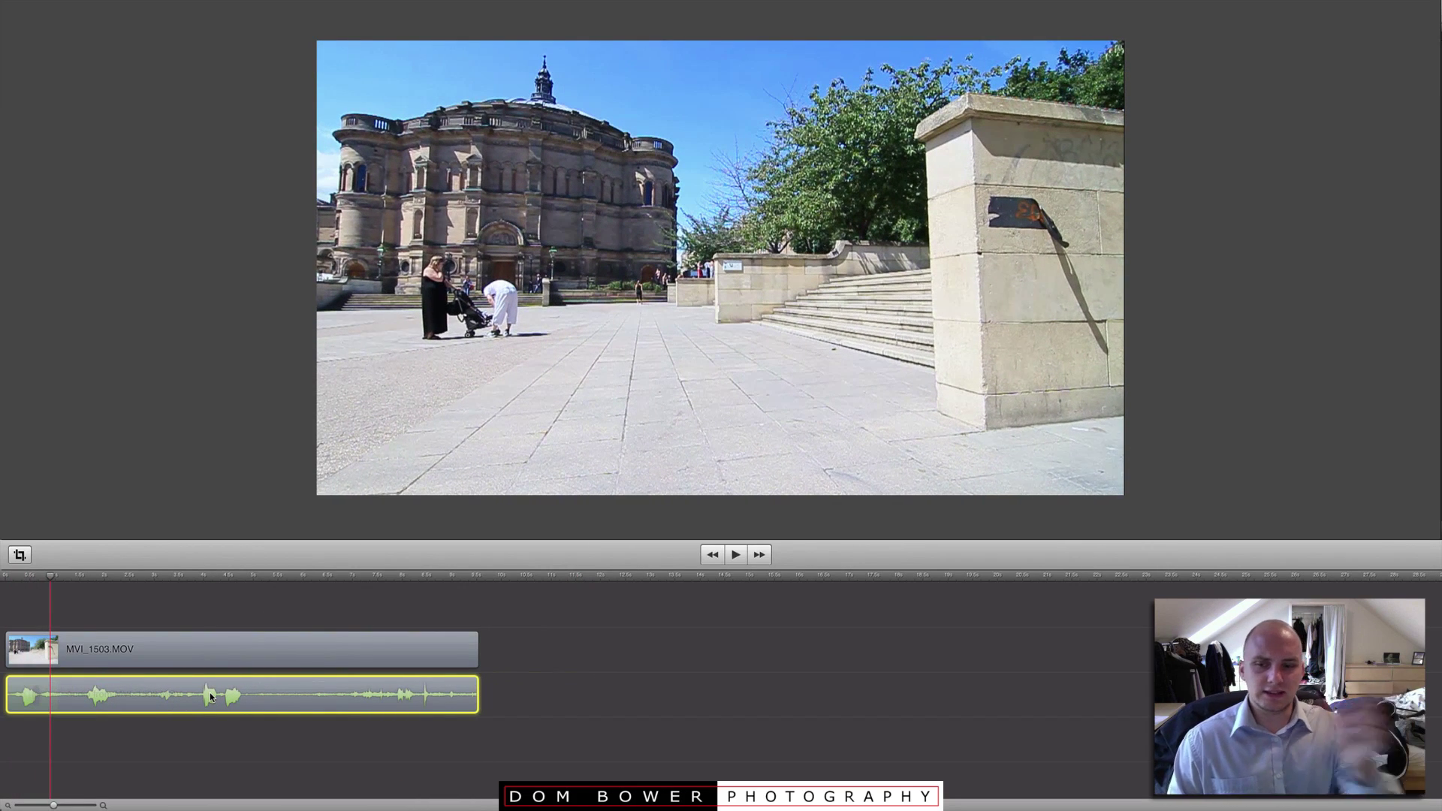
Split the detached audio at about 5 seconds, just after the second pair of loud peaks
click(251, 579)
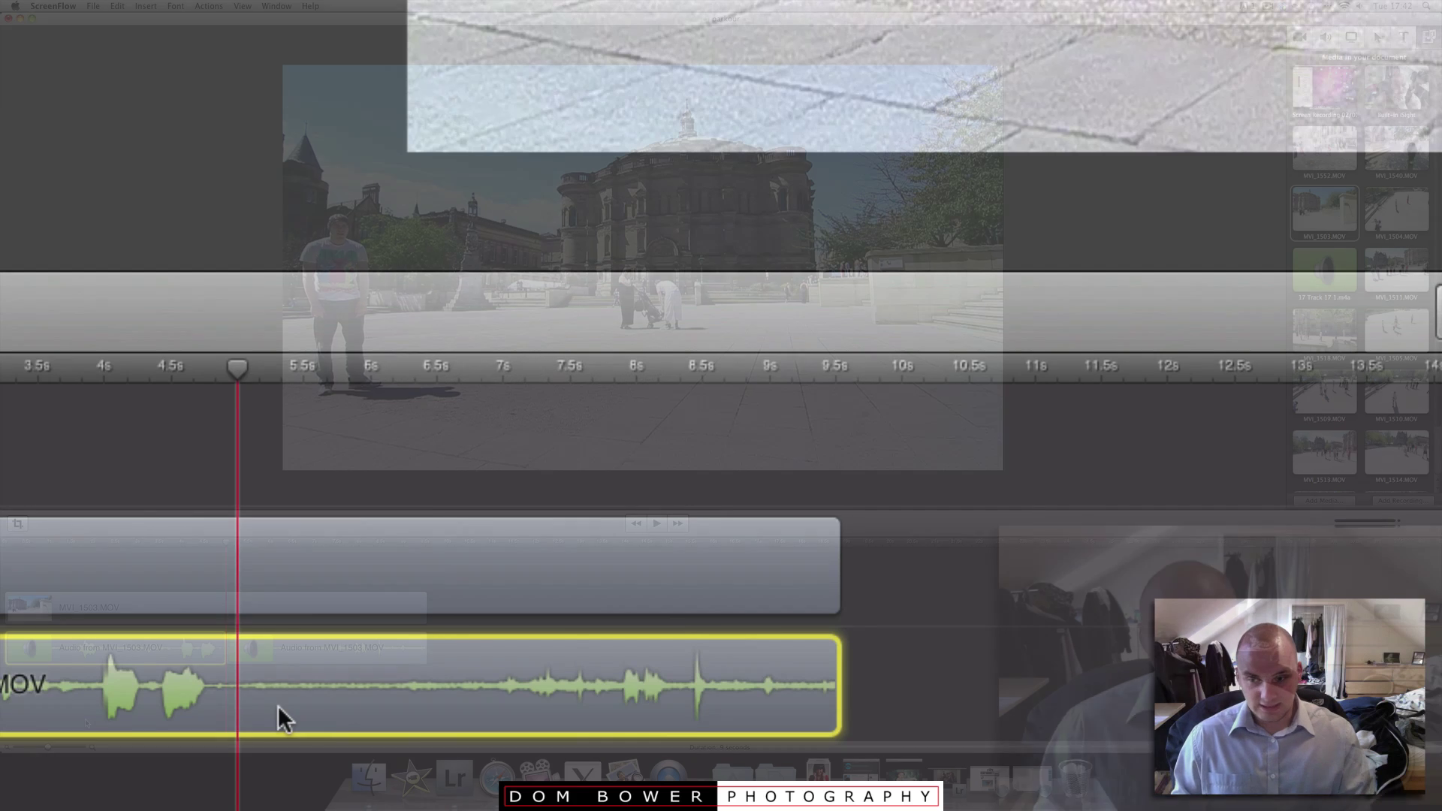
key(super+t)
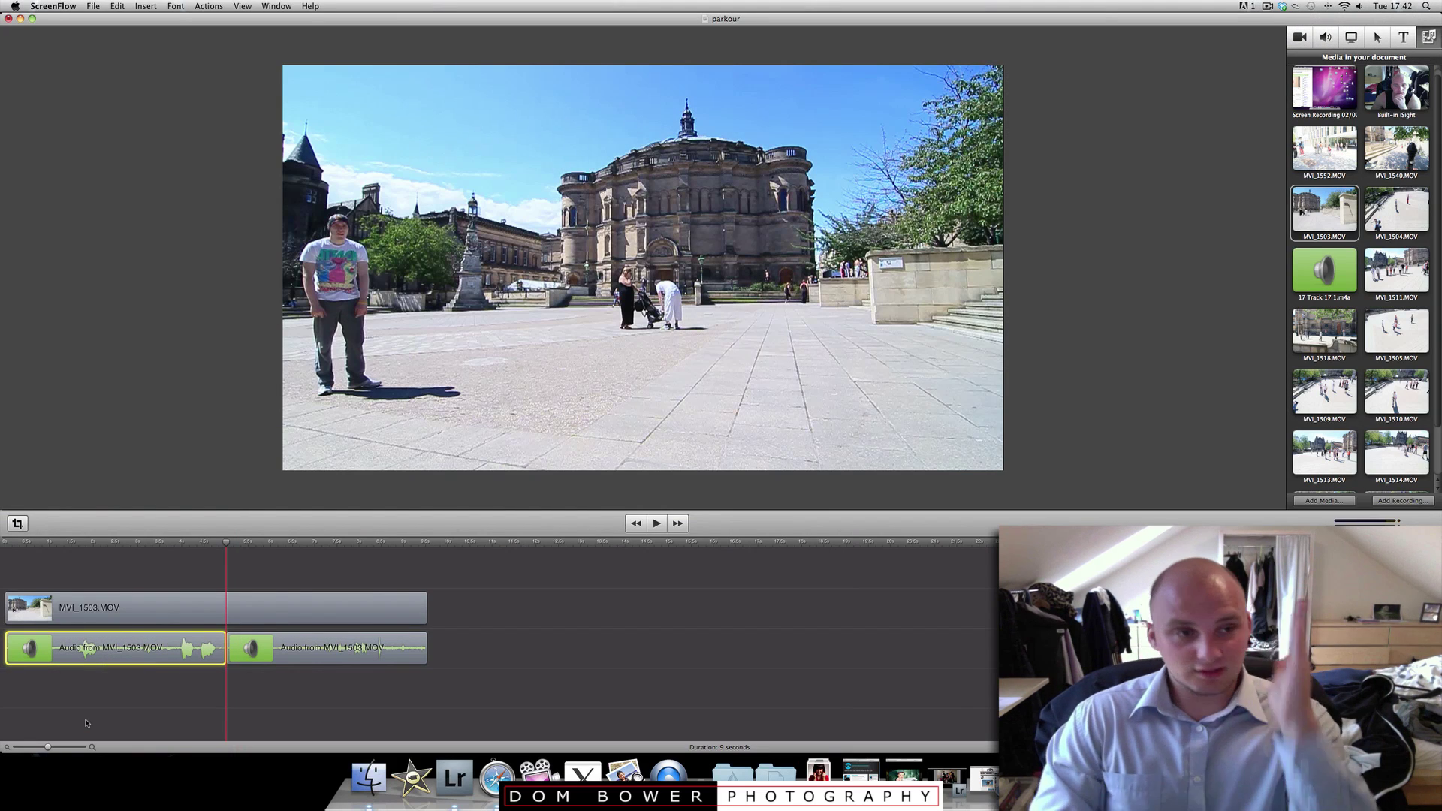
Play the quiet audio across the 5-second cut and split the second audio portion at about 6.7 seconds
click(279, 658)
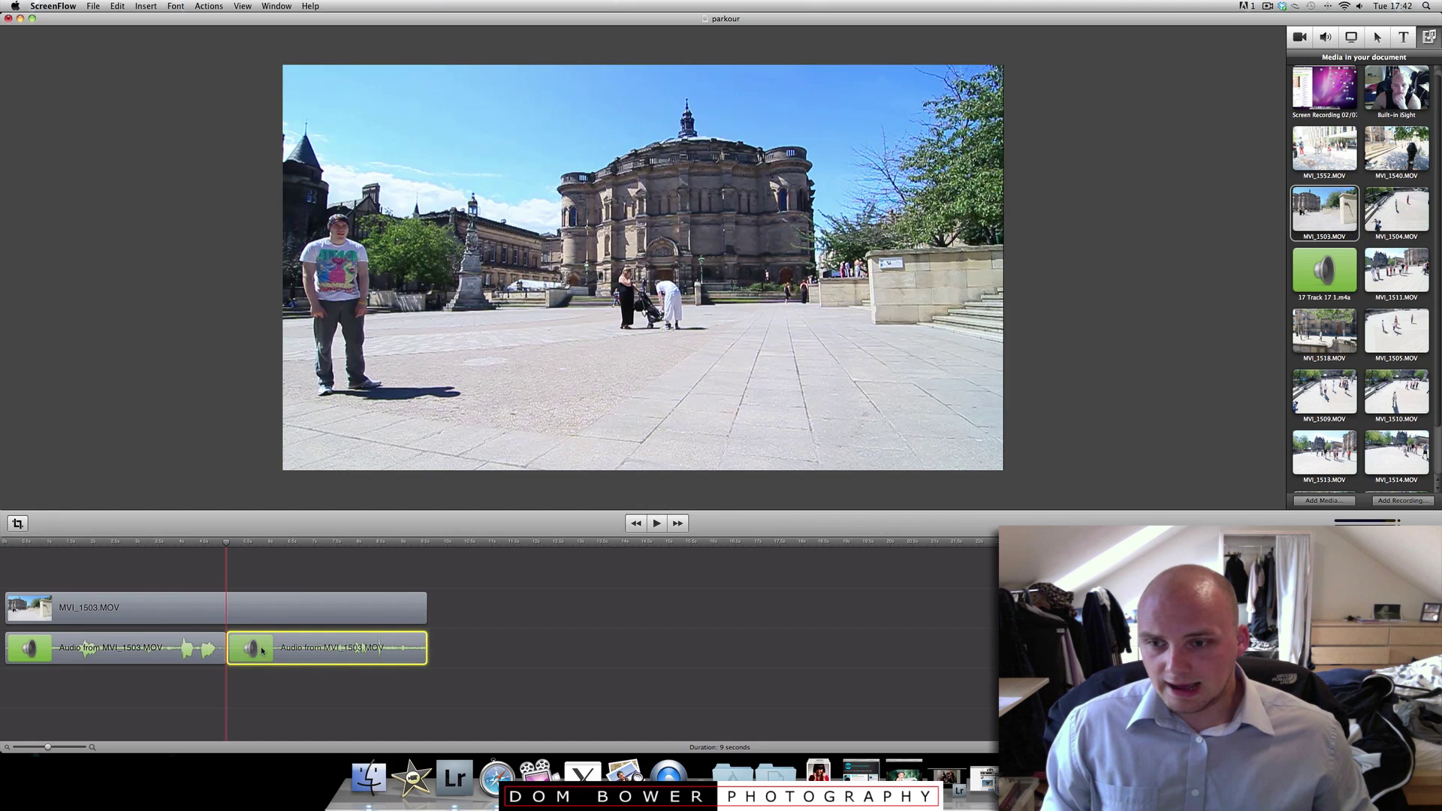
drag(47, 747, 75, 749)
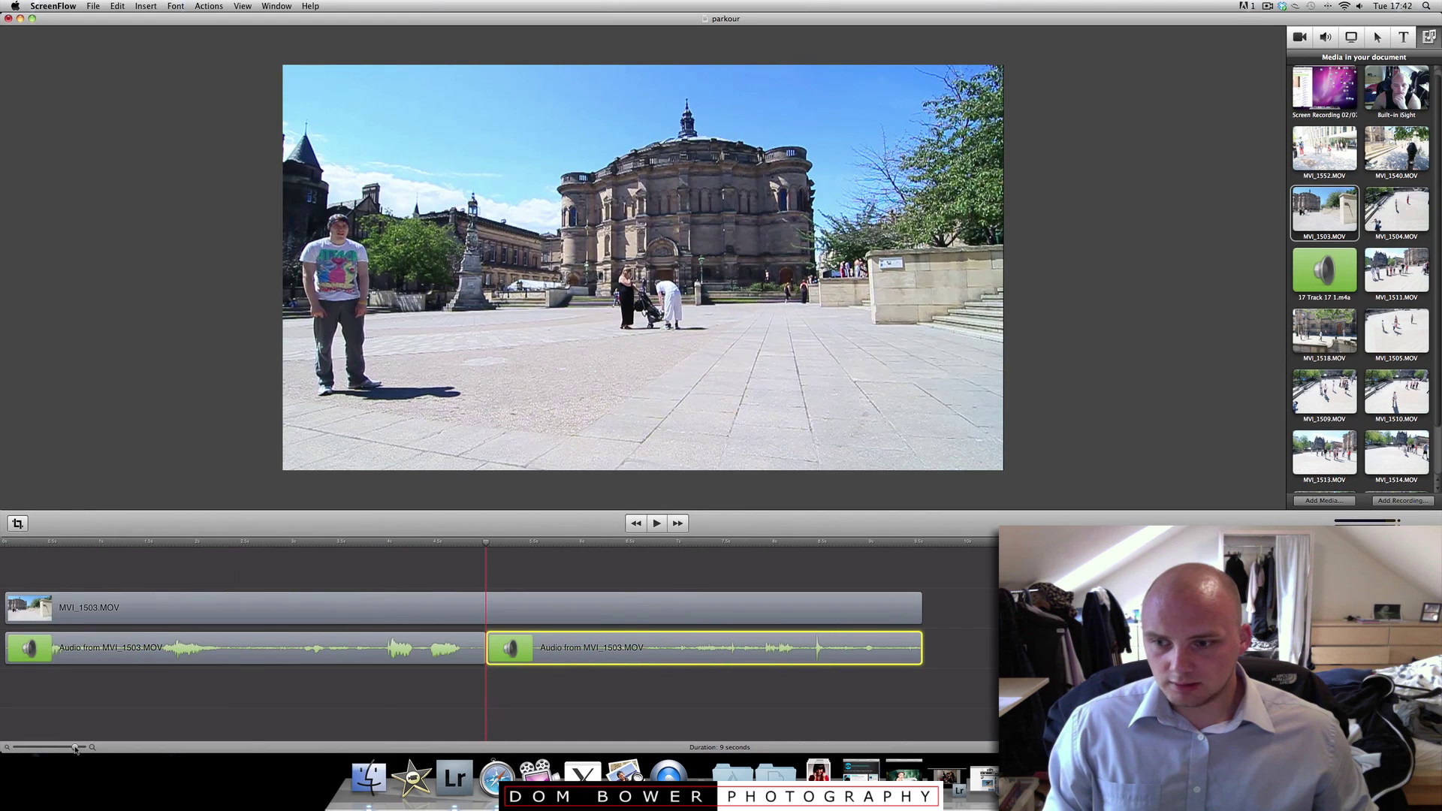
click(623, 544)
click(483, 544)
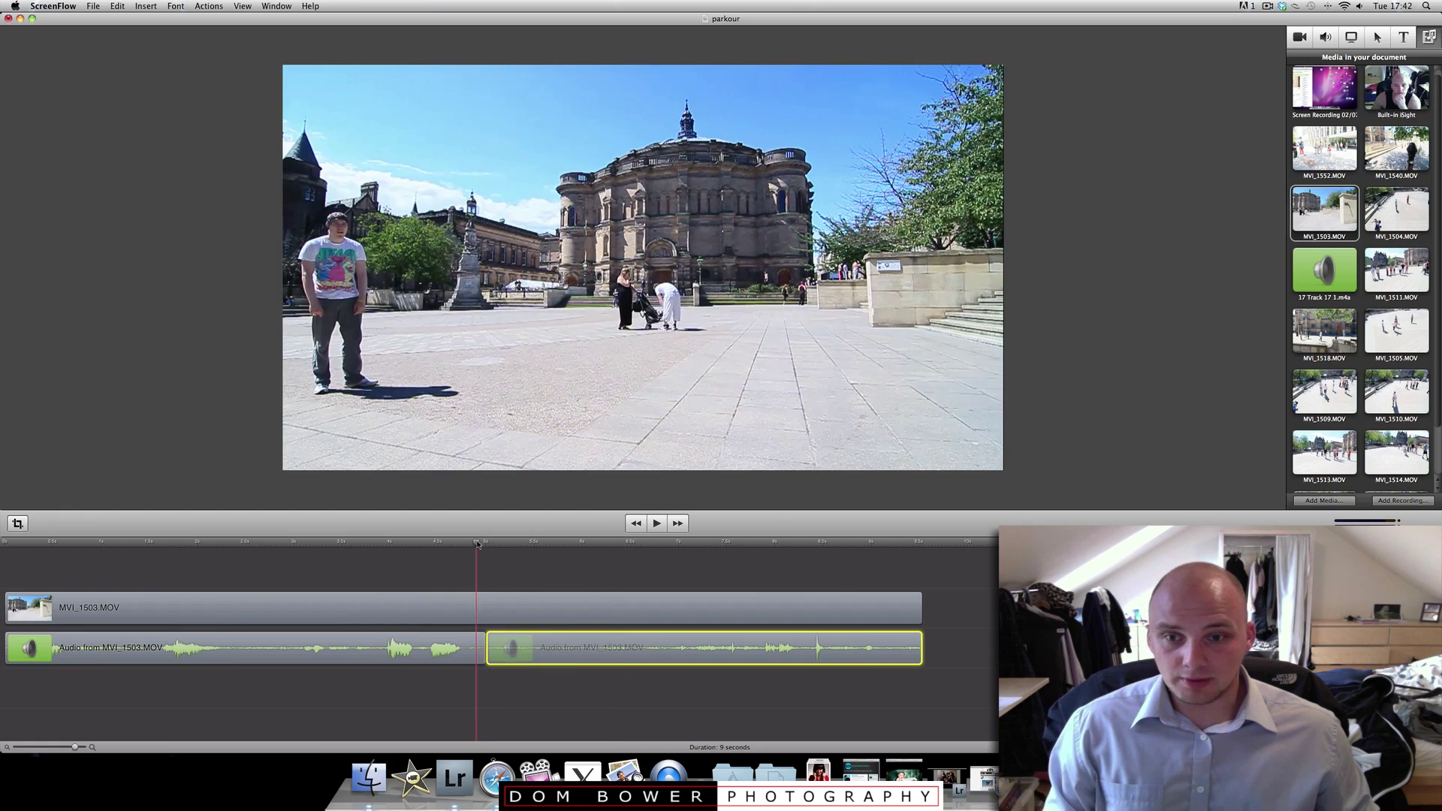
key(space)
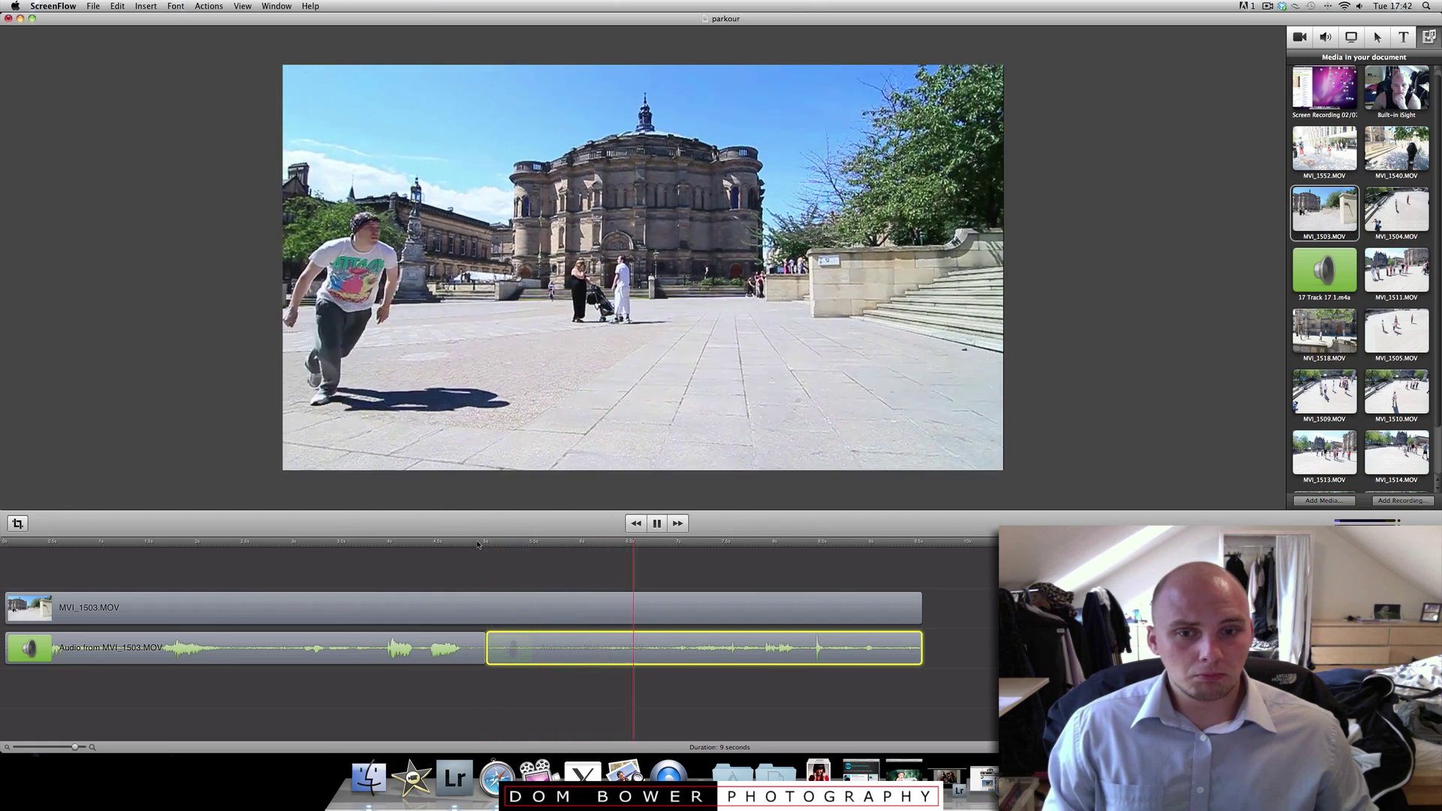
key(space)
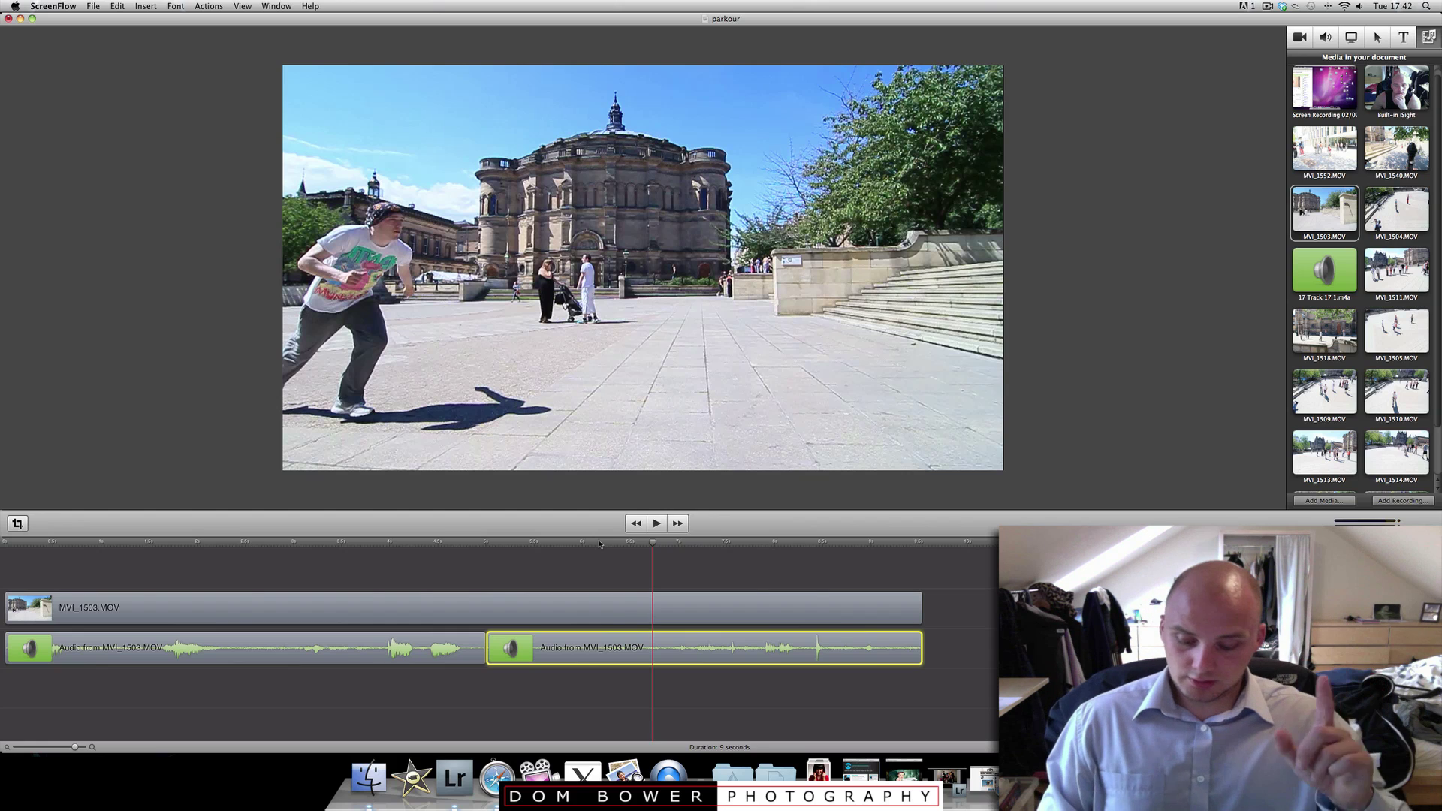
key(t)
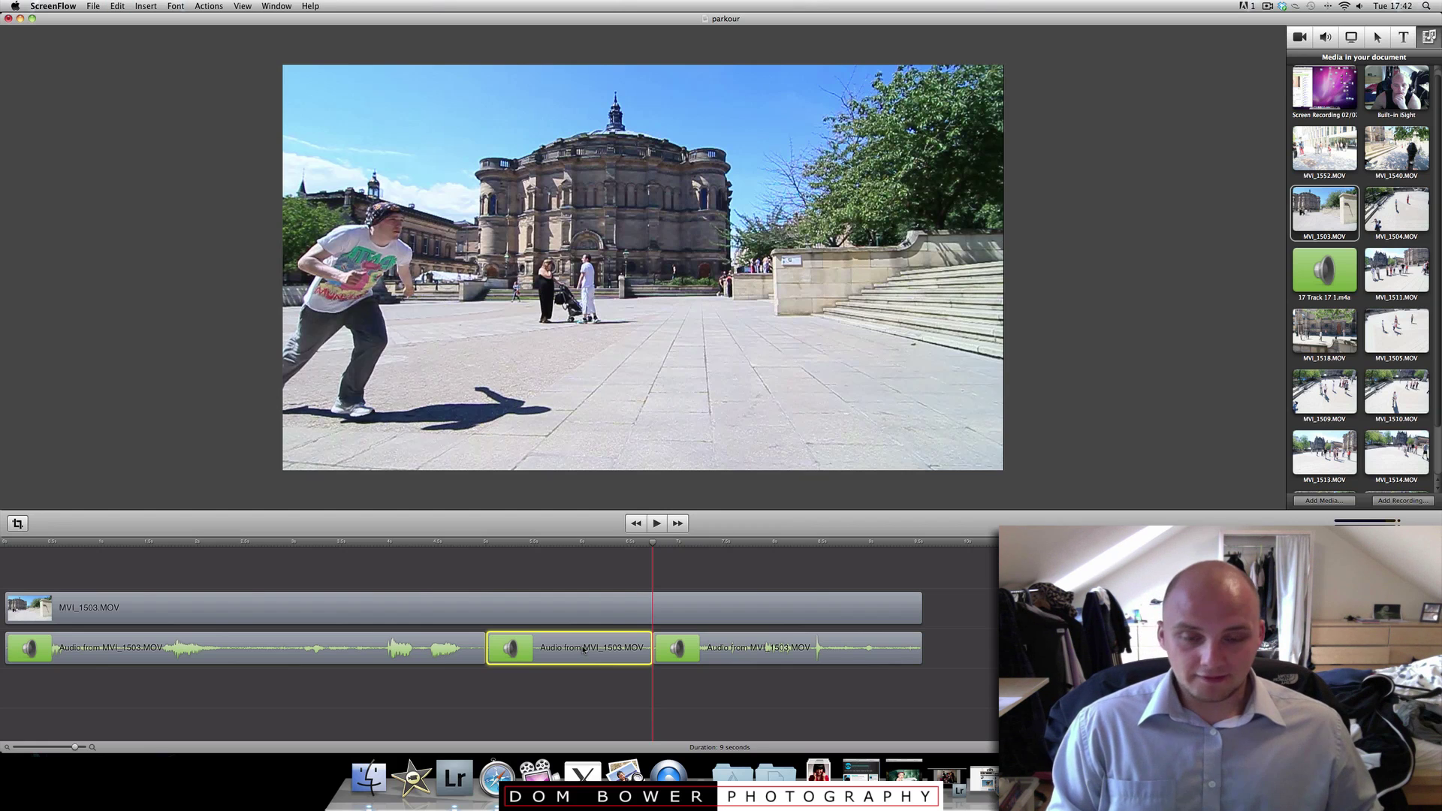
Duplicate the quiet middle audio segment and place the copy above the video, starting at about 3.4 seconds
key(super+v)
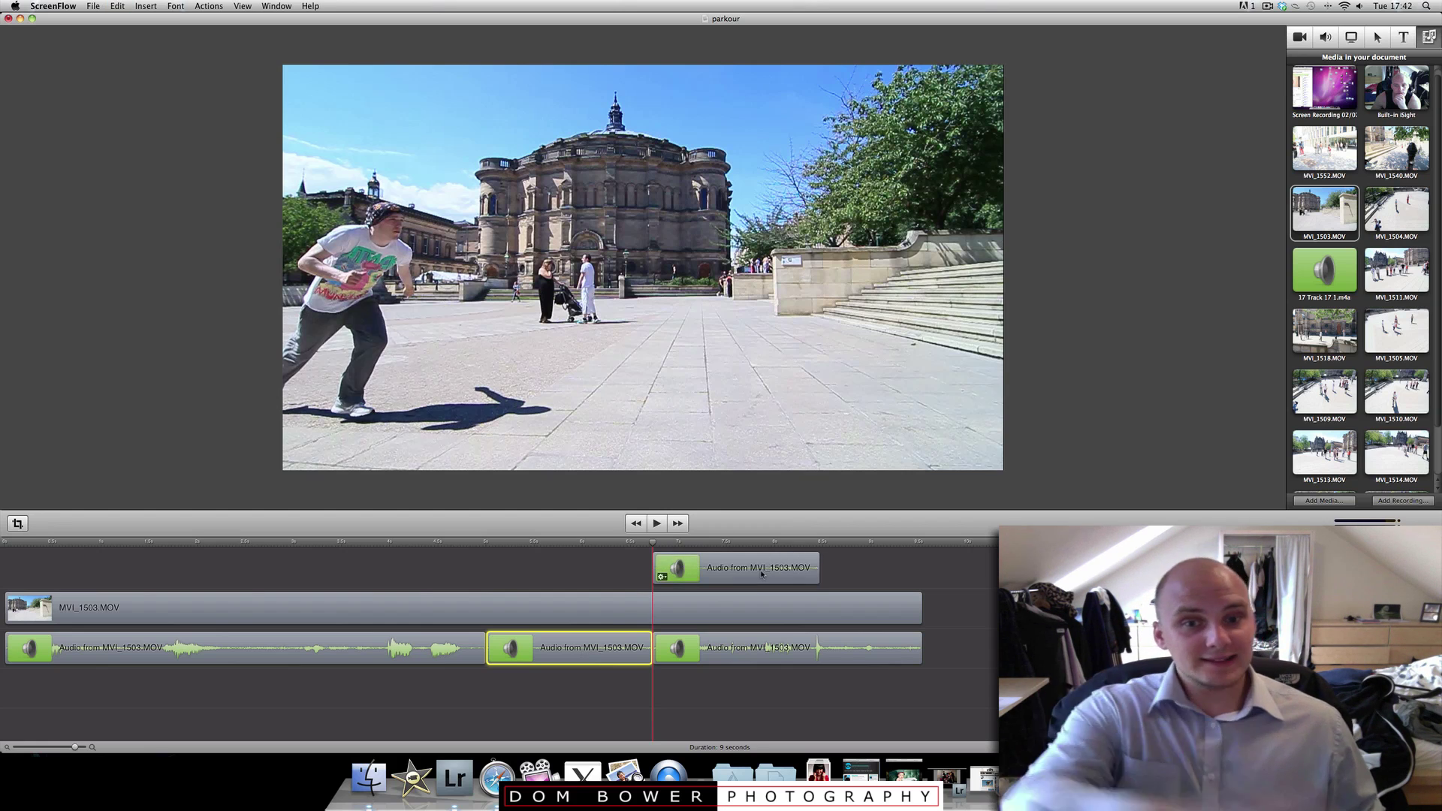
drag(762, 574, 443, 549)
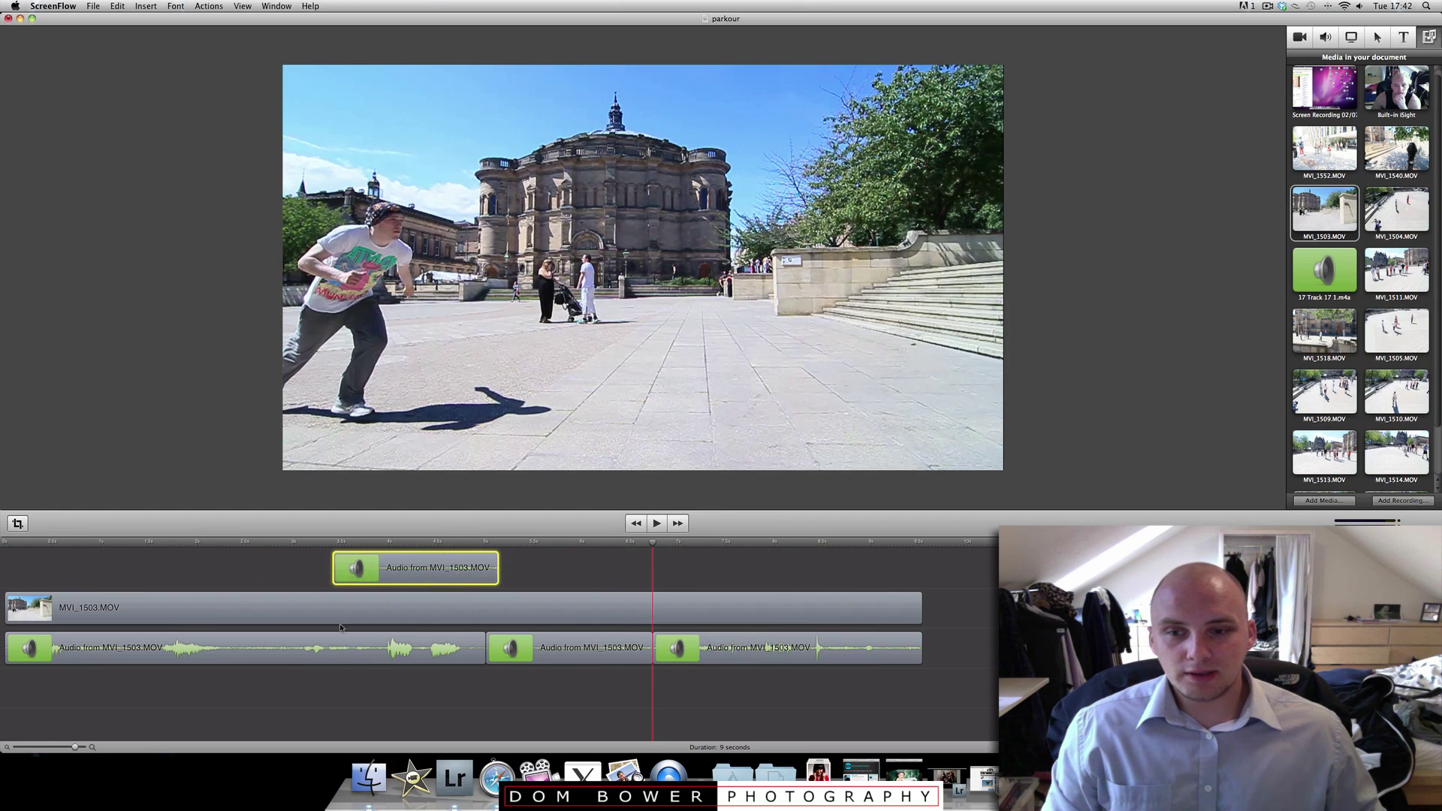
Split the first audio portion at about 3.4 seconds, in line with the start of the copied quiet segment
click(332, 535)
click(373, 651)
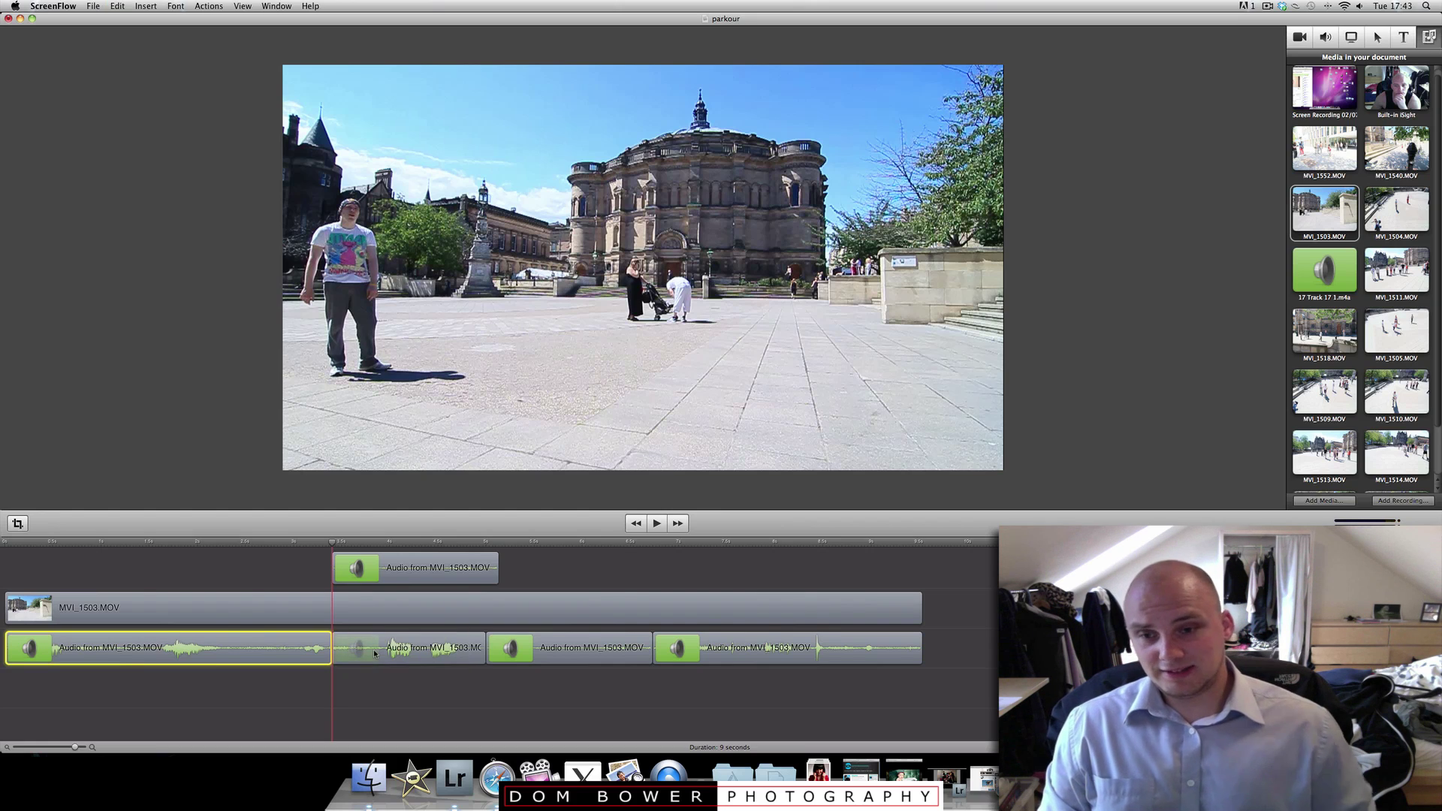
key(t)
Lower the volume of the noisy audio segment between about 3.4 and 5 seconds to 15% and play back the result
click(432, 650)
right_click(433, 653)
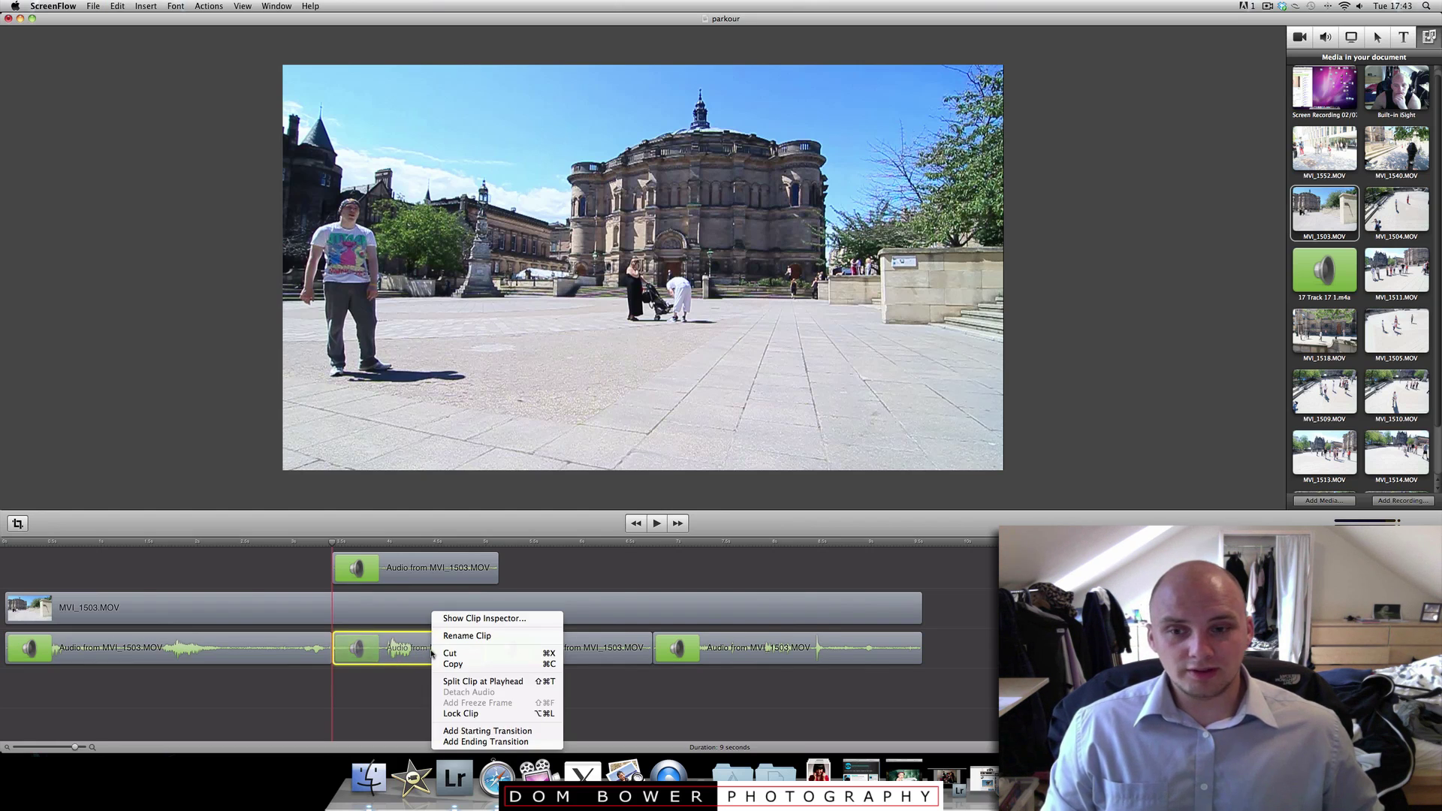
key(Escape)
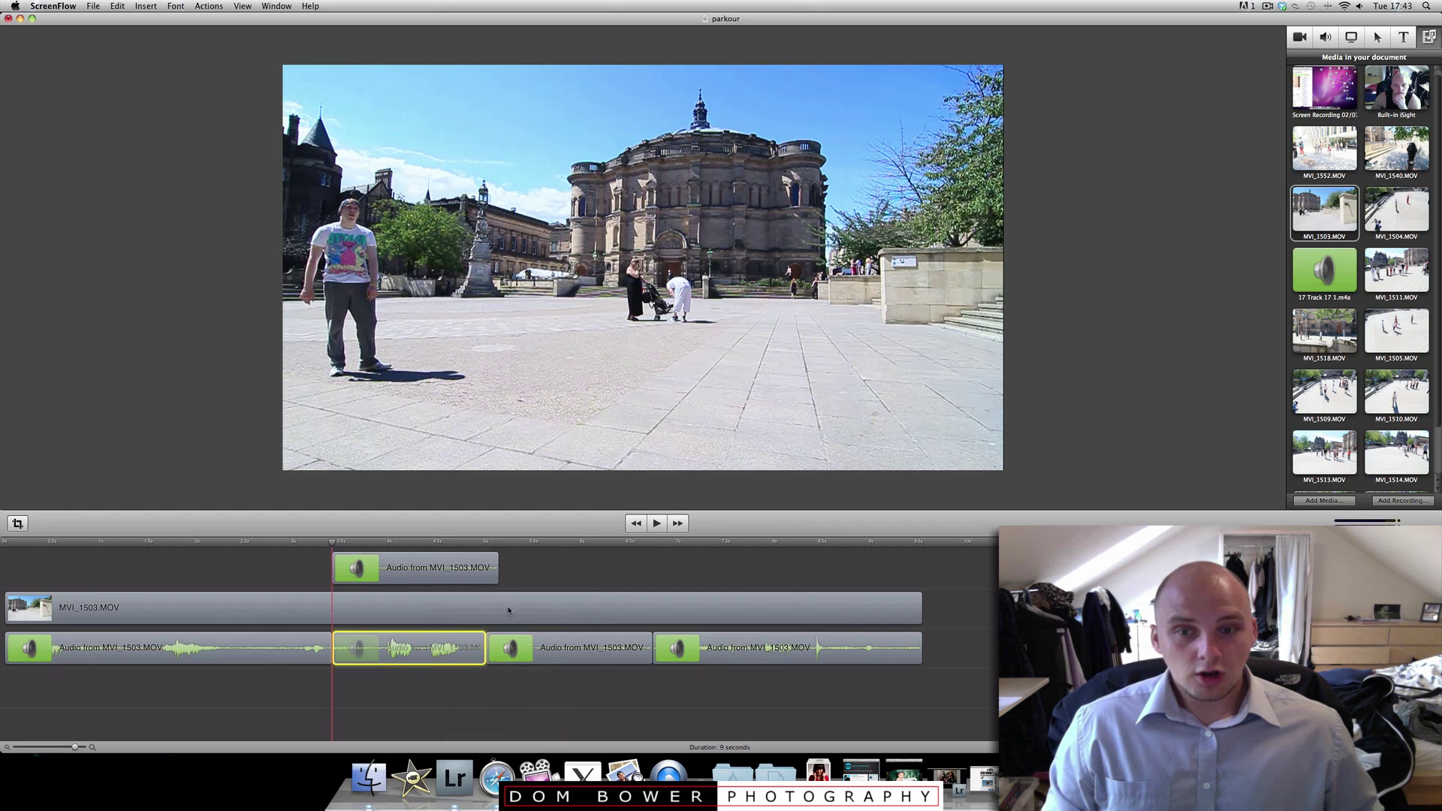
click(1326, 38)
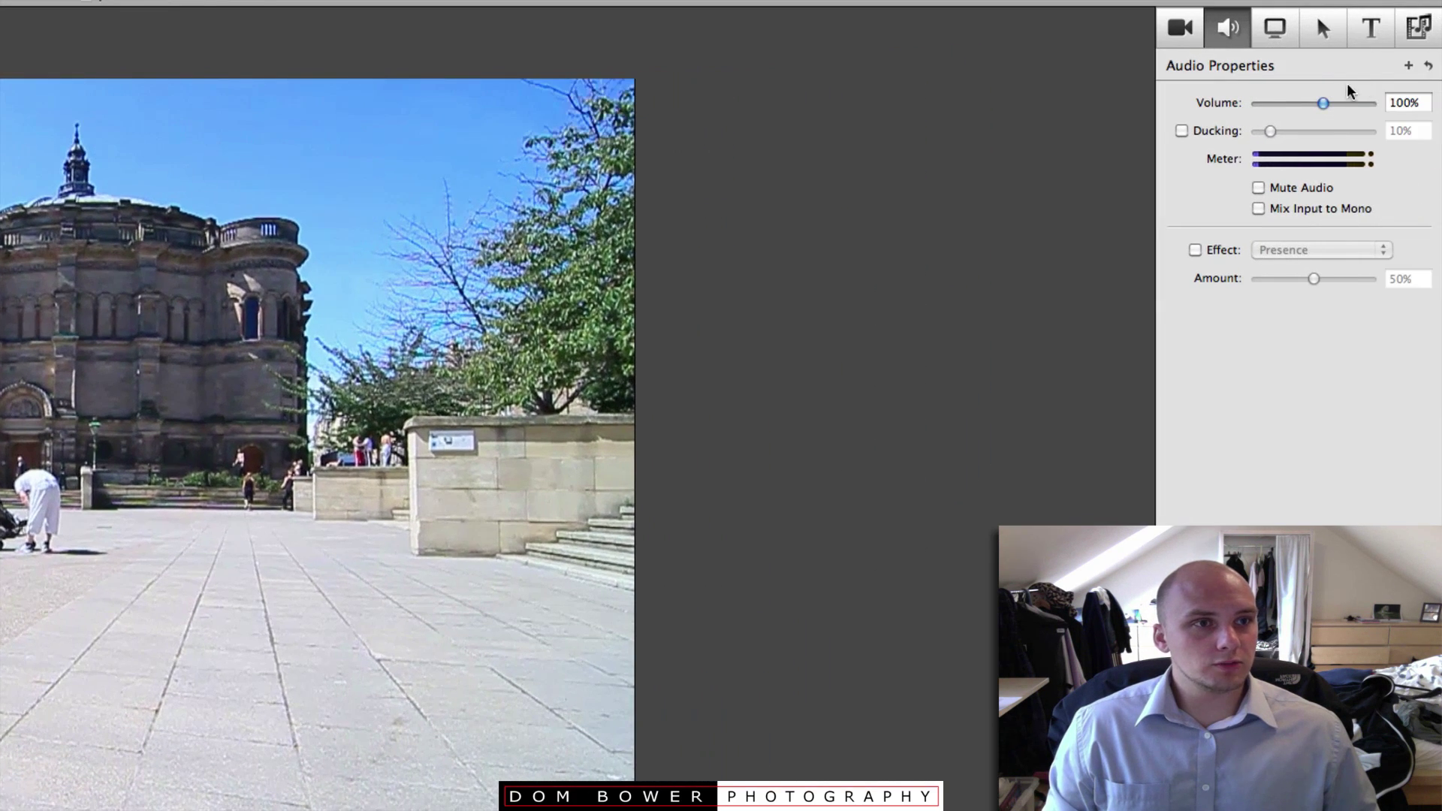
drag(1379, 78, 1263, 105)
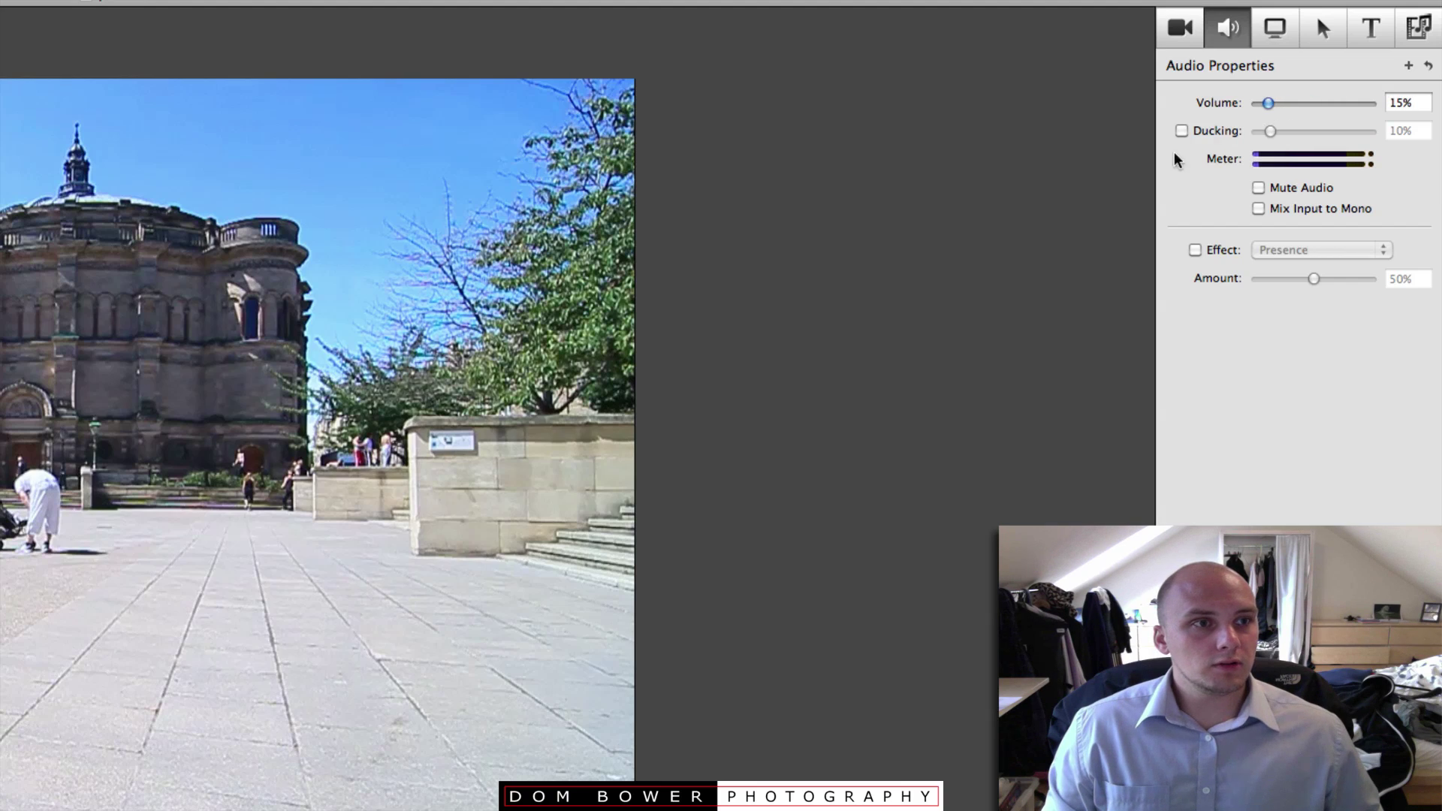
click(274, 544)
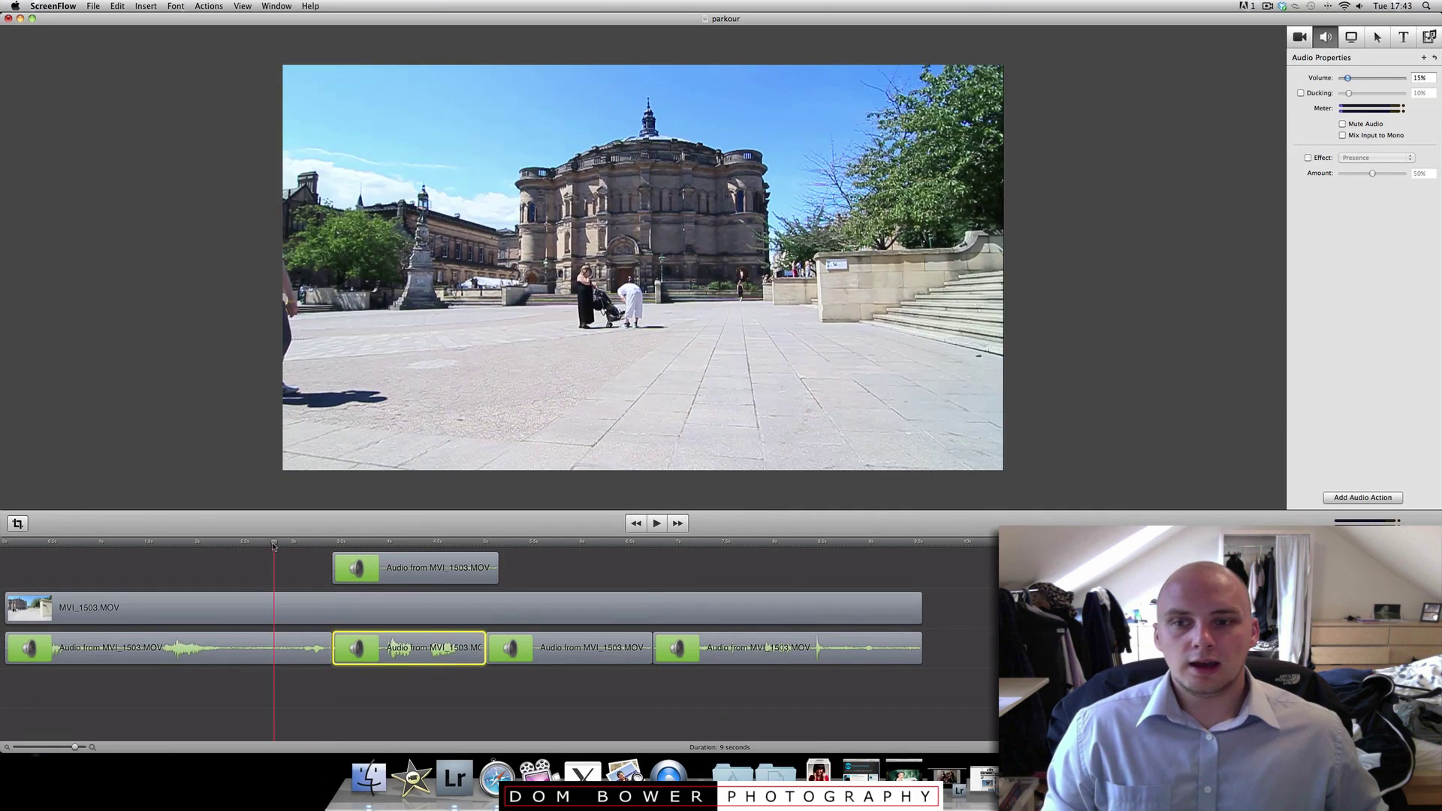
key(space)
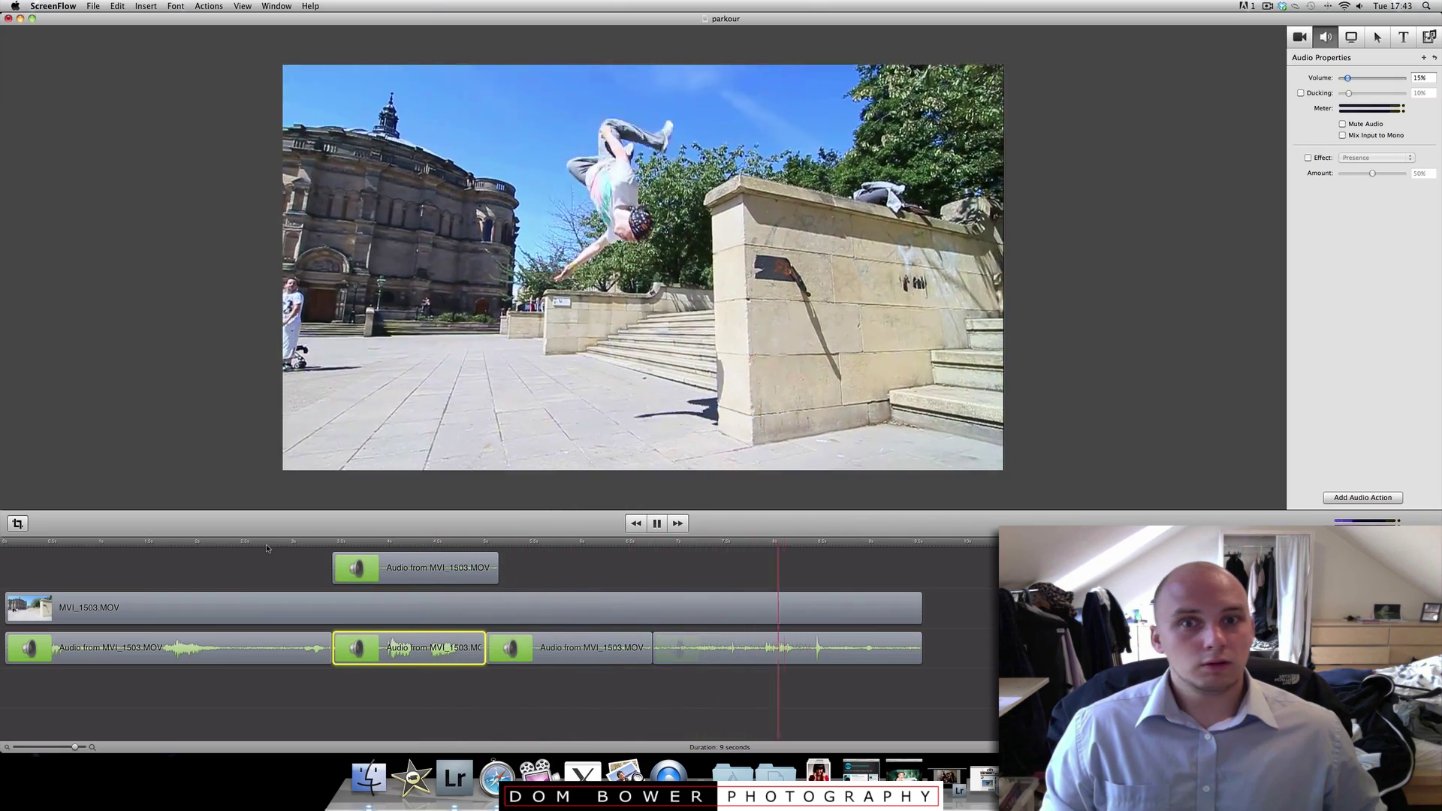
key(space)
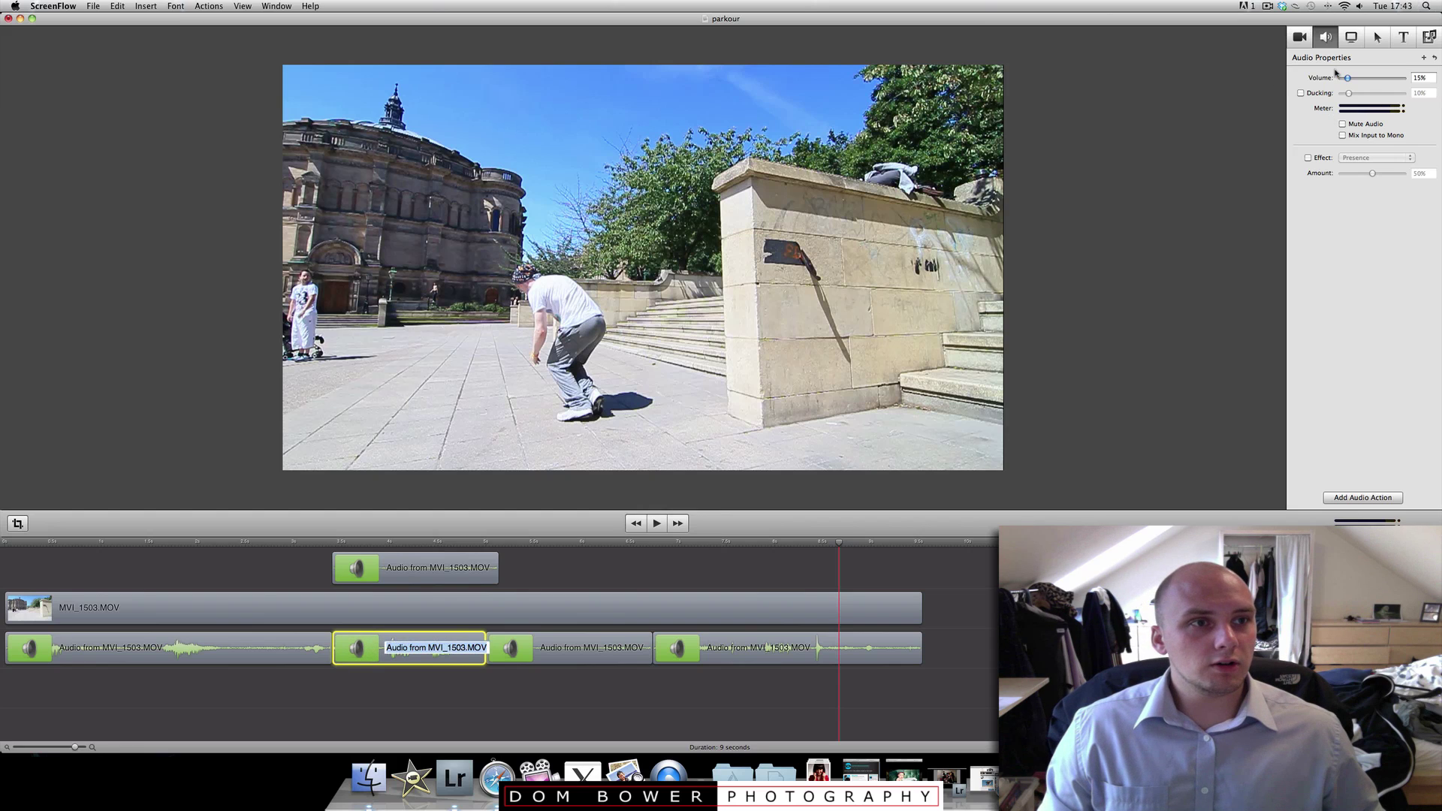
Set the noisy audio segment's volume to 0 and play the edit from about 1 second
drag(1347, 80, 1328, 82)
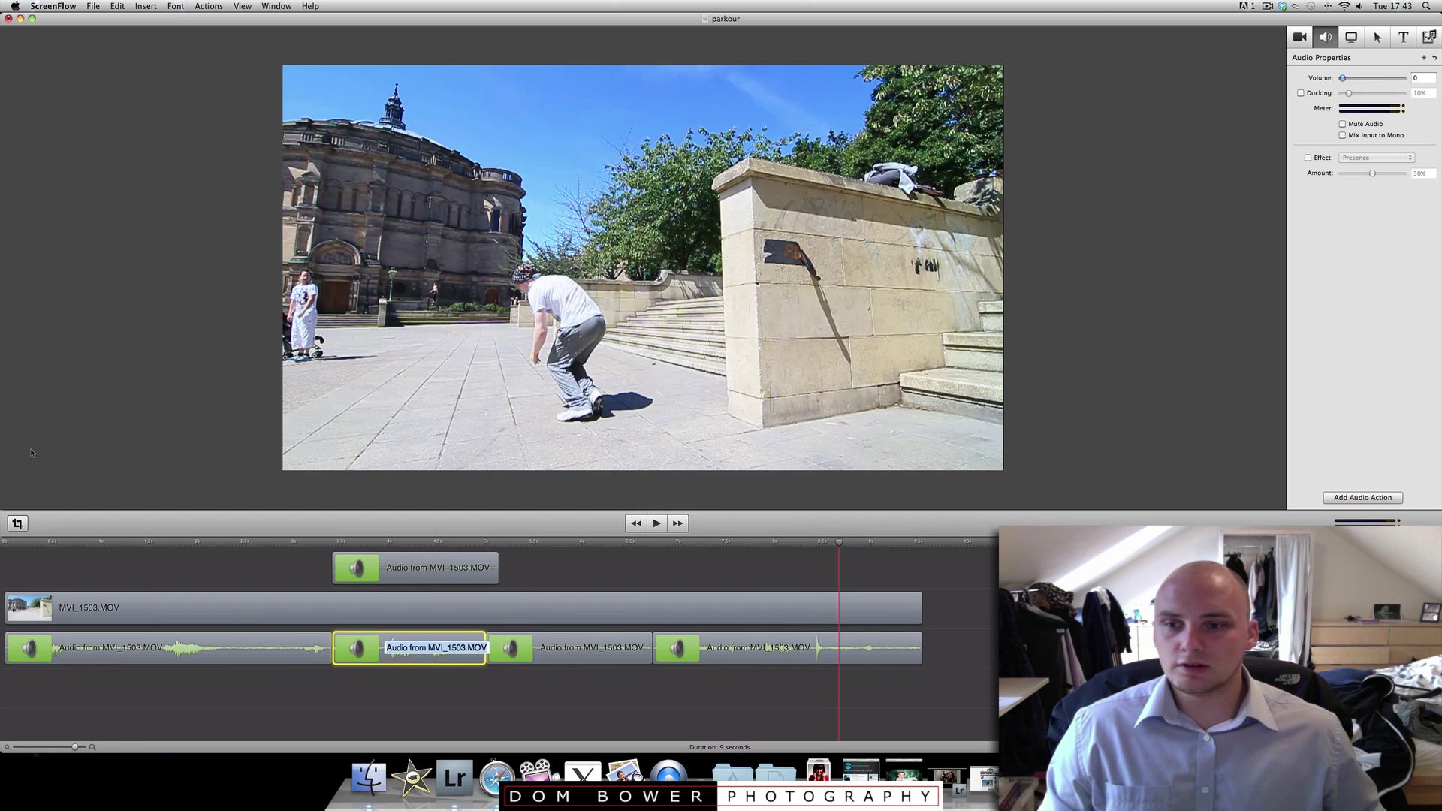
click(103, 545)
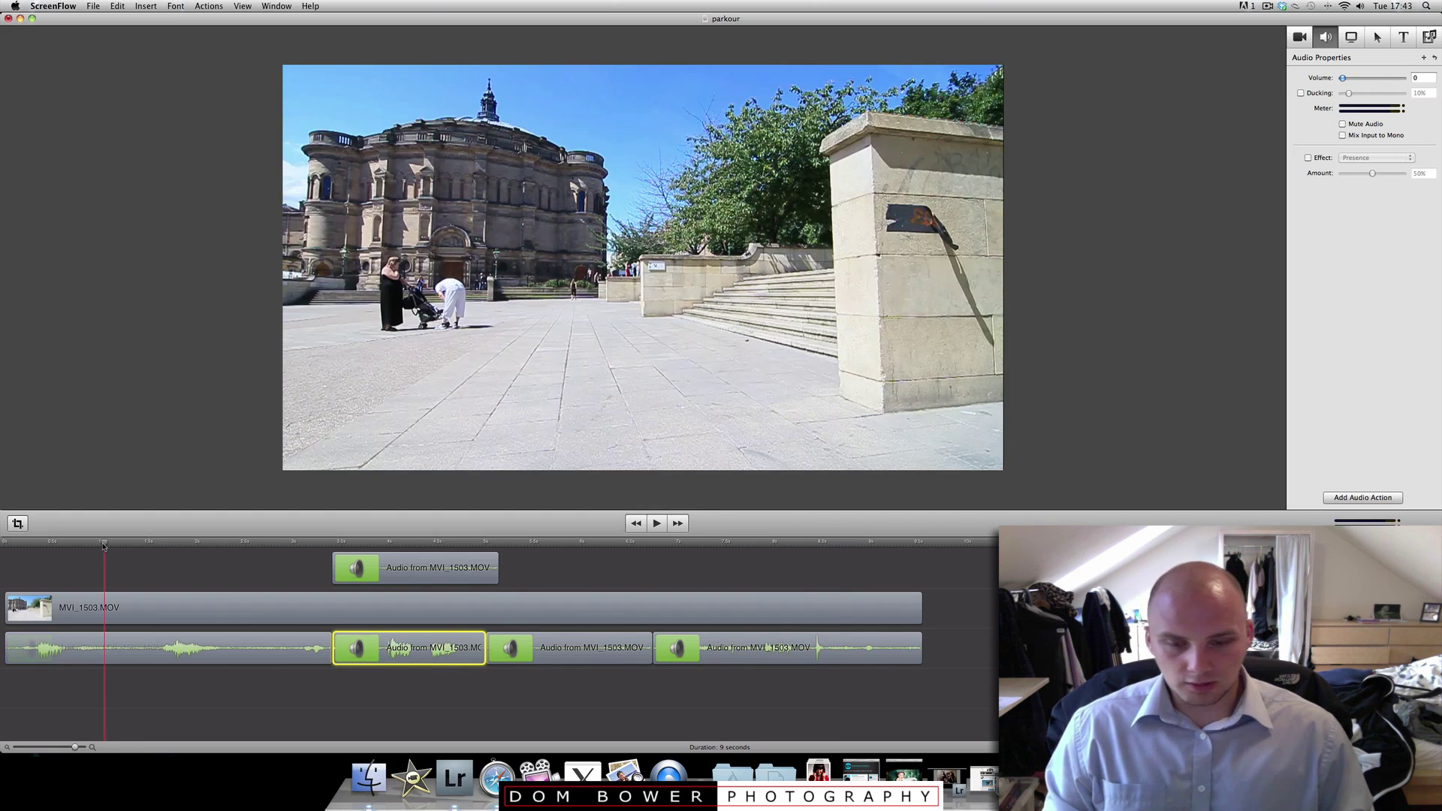
key(XF86AudioRaiseVolume)
key(space)
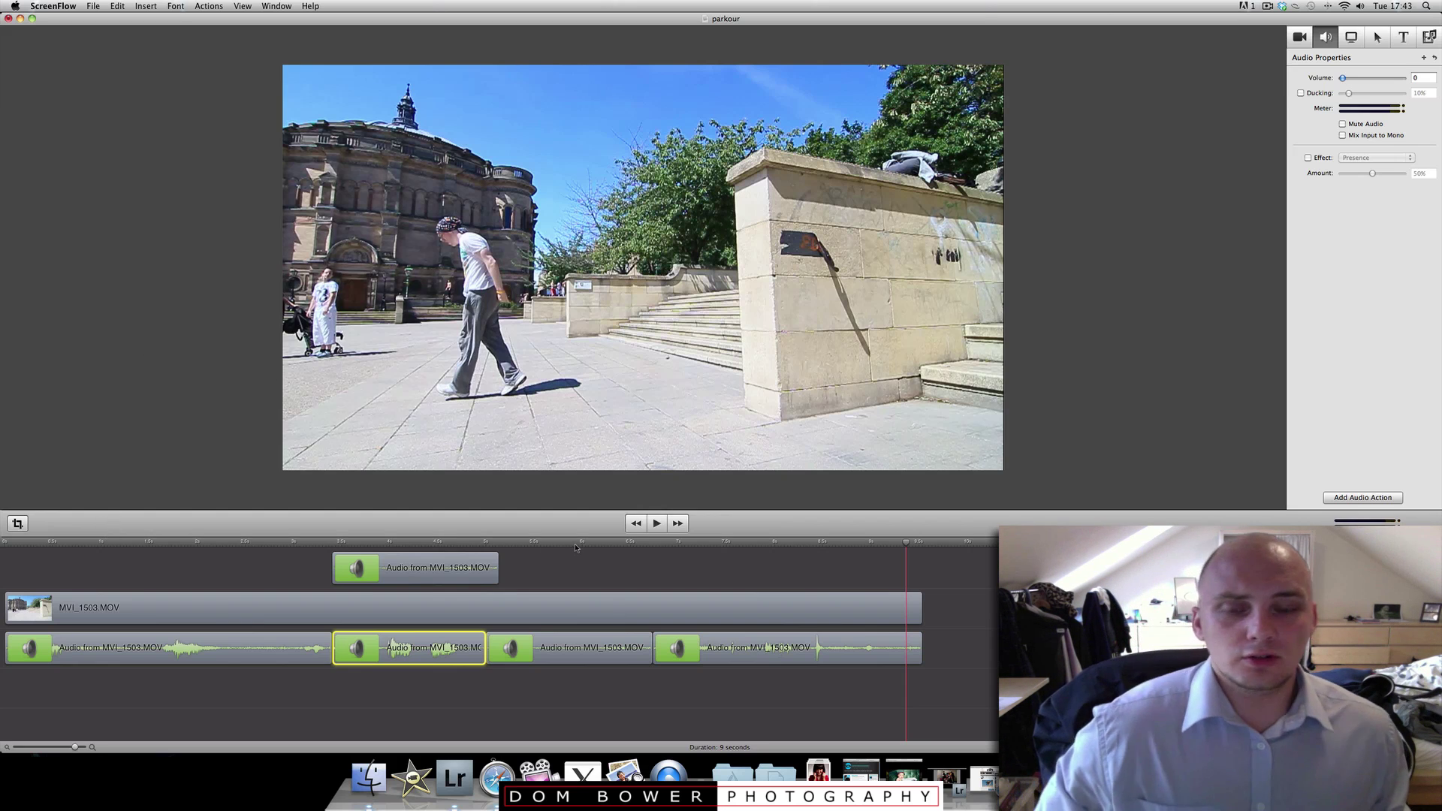
Trim the end of the MVI_1503.MOV video clip back to about 6.6 seconds and play across the new end
click(733, 621)
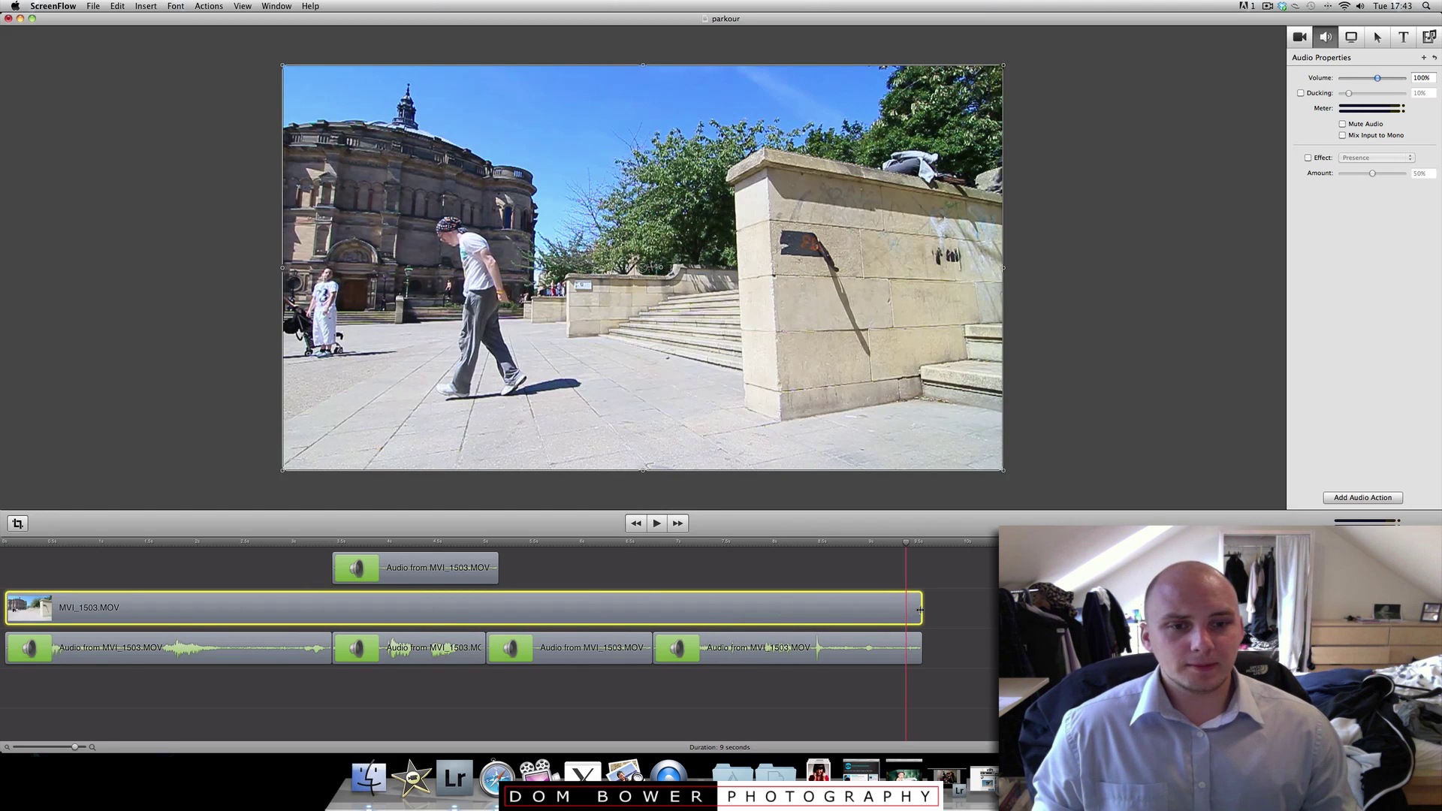
drag(920, 610, 637, 615)
click(597, 562)
key(space)
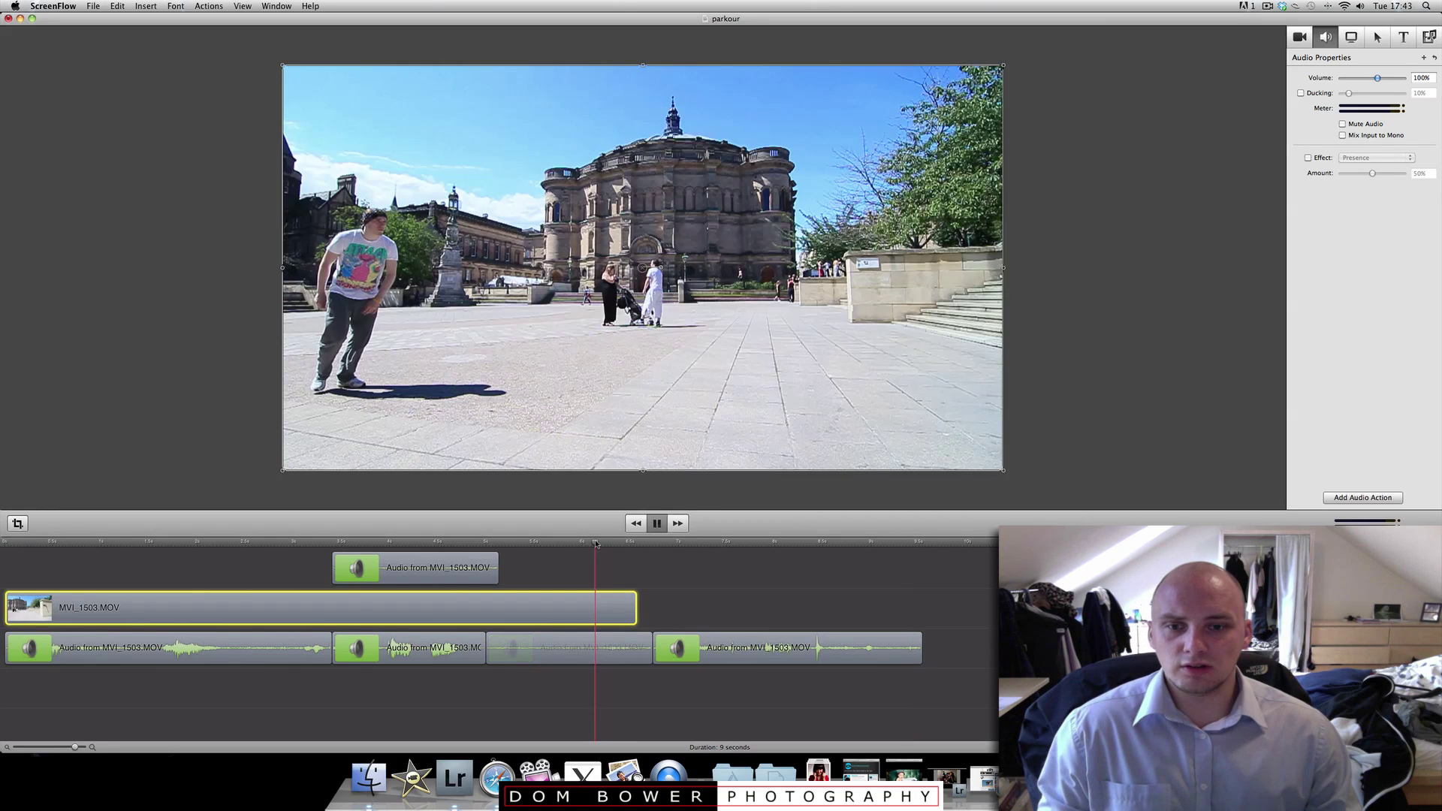
Shift the video clip and the detached audio segments below it to start at about 1.4 seconds, and play from the beginning
drag(335, 613, 476, 612)
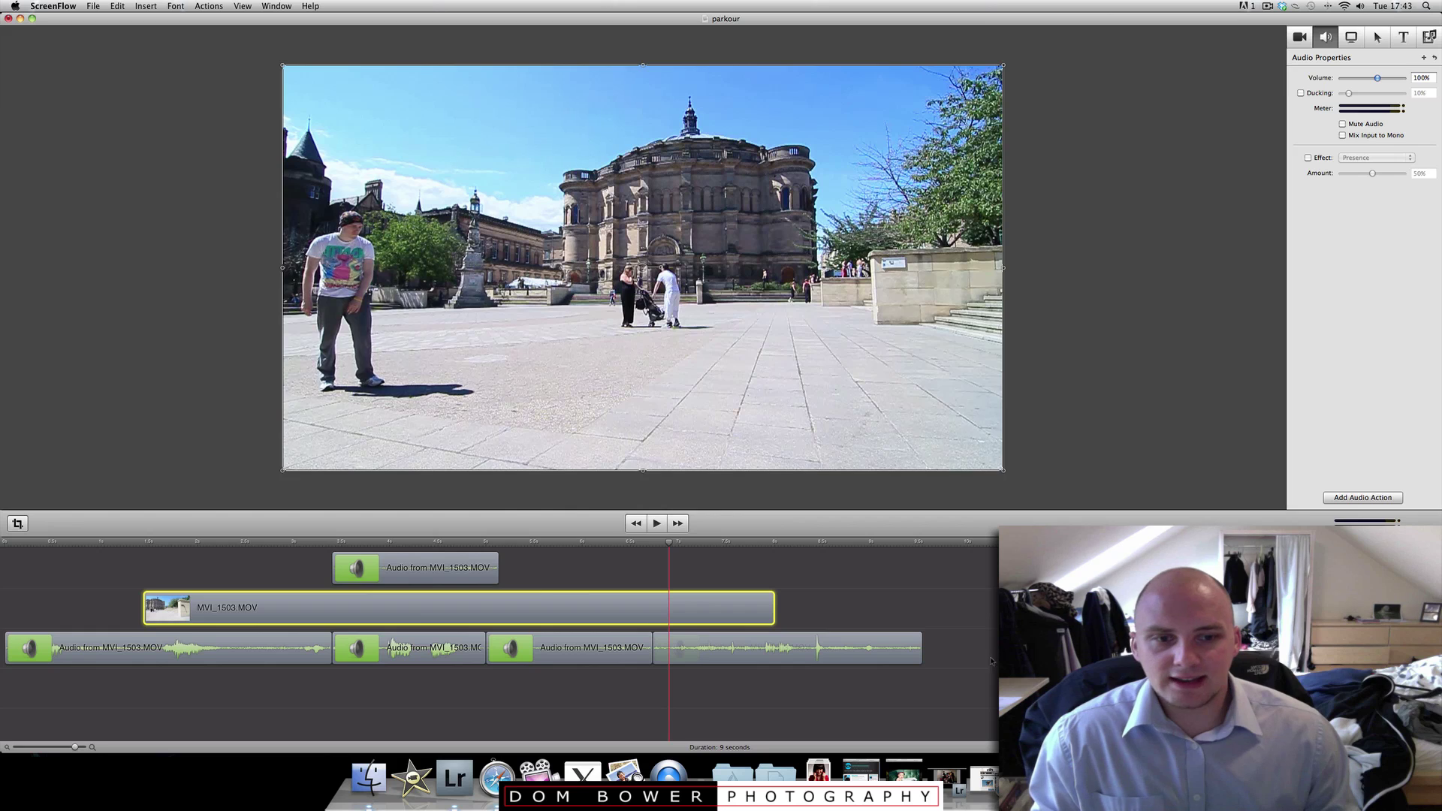
drag(991, 661, 357, 650)
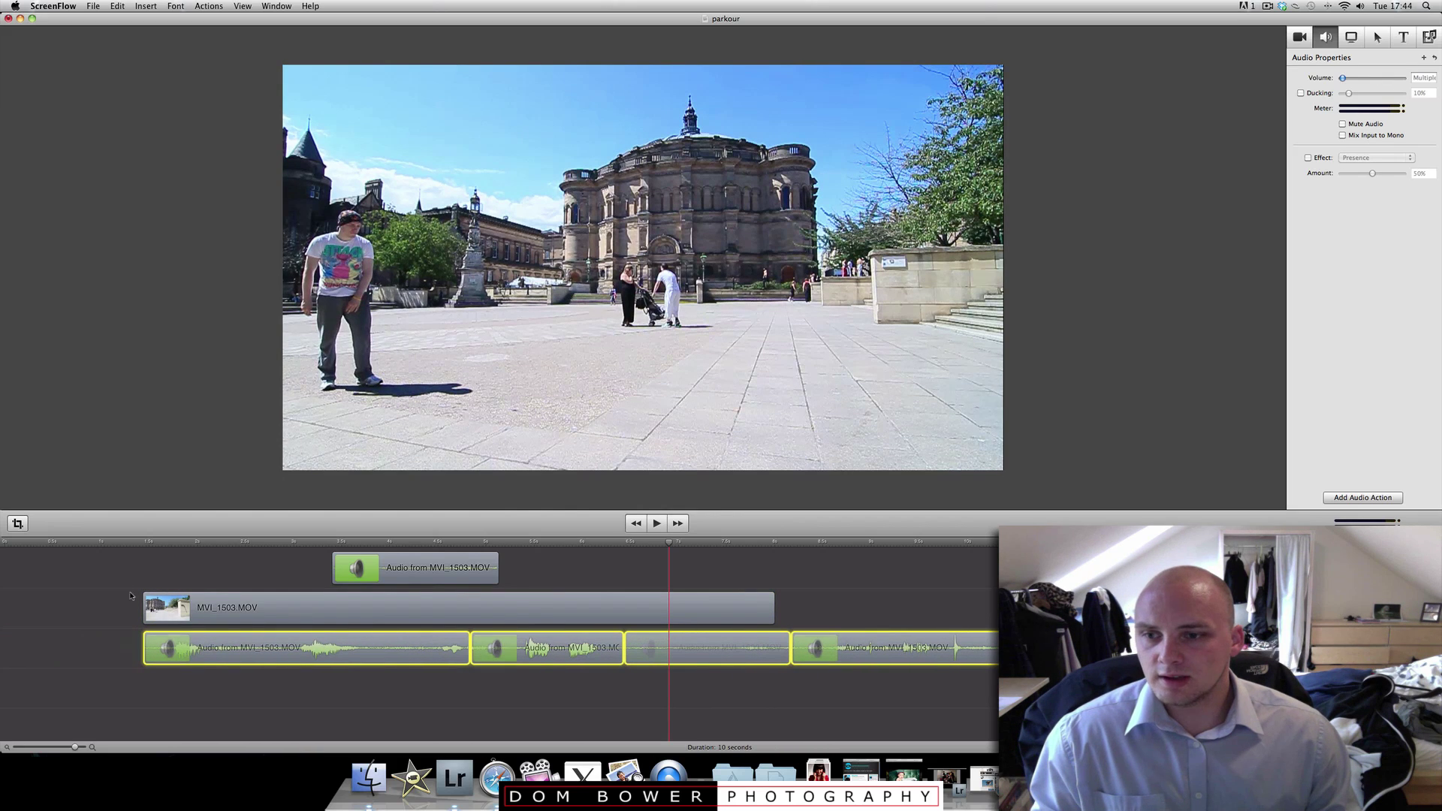
click(4, 541)
key(space)
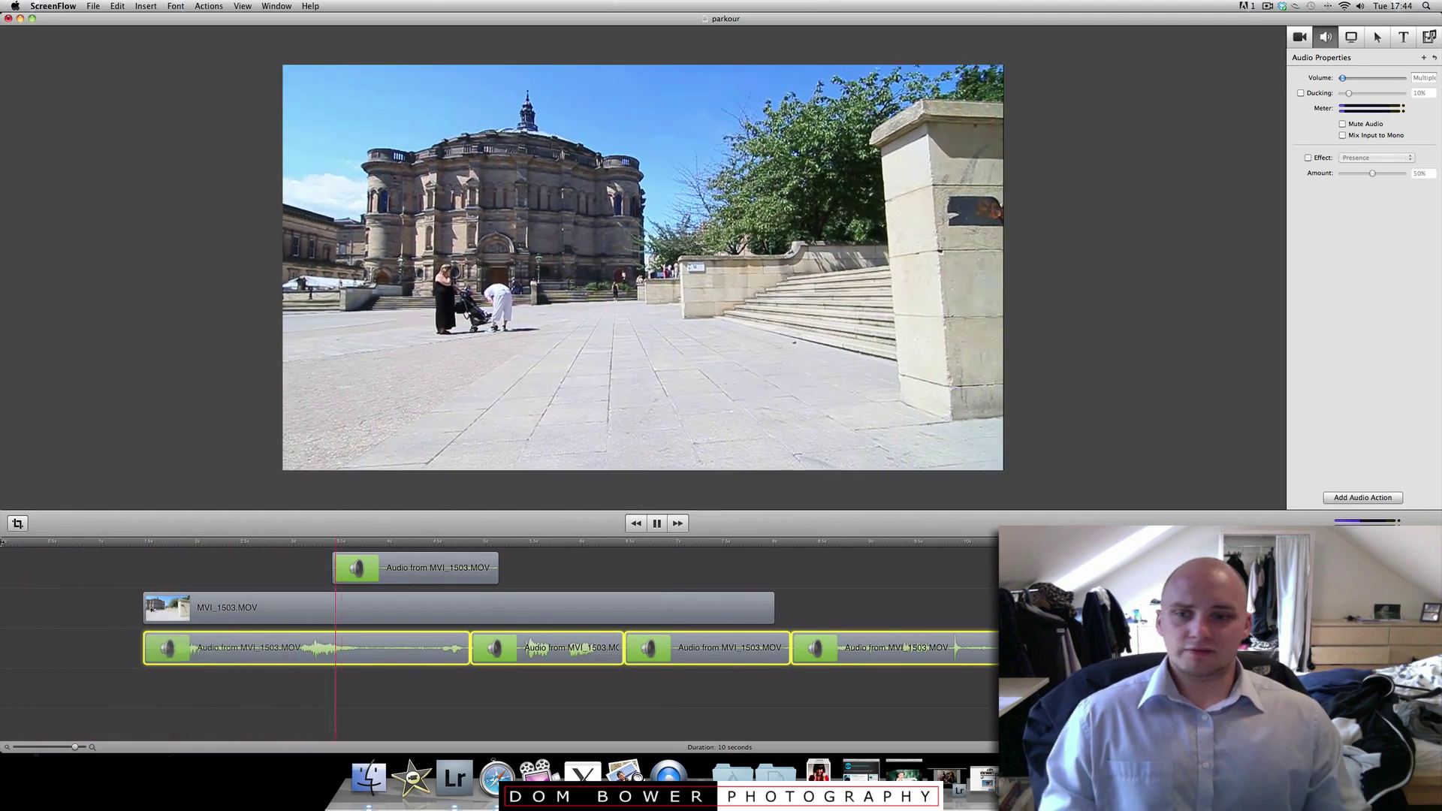
key(space)
Add a text box at the start of the timeline and replace its placeholder wording with "Backflip thingy"
click(1404, 39)
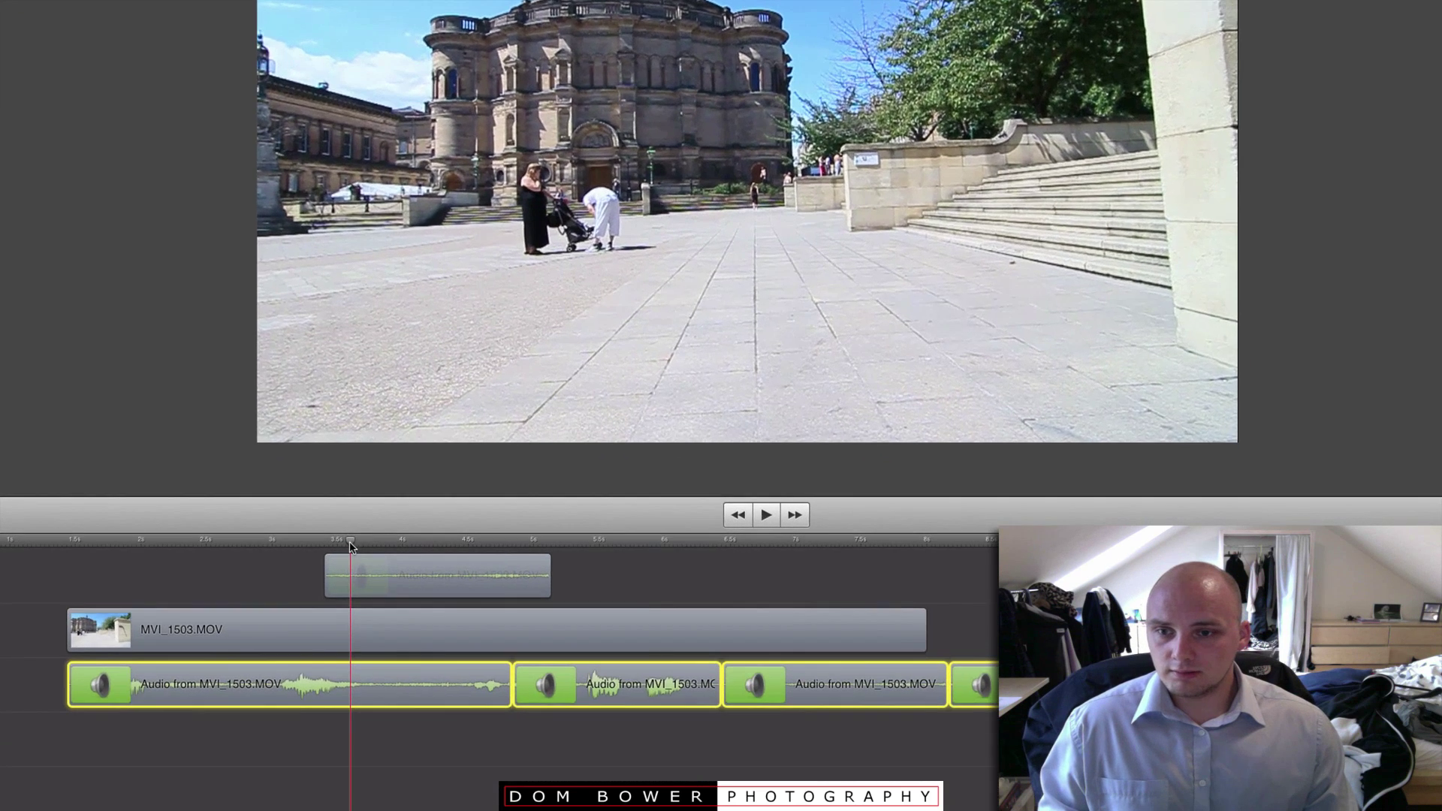
click(4, 542)
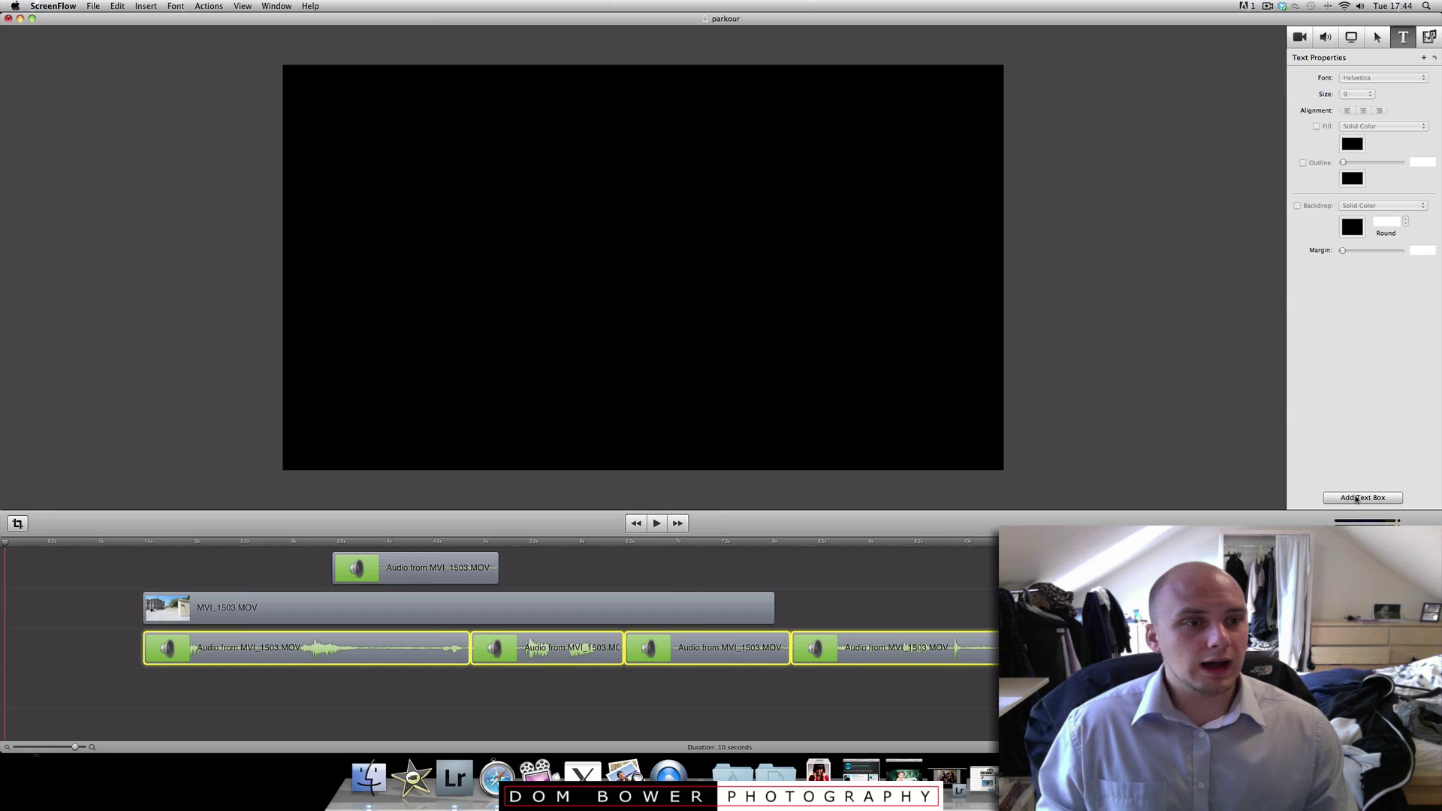
click(1357, 498)
drag(644, 267, 530, 199)
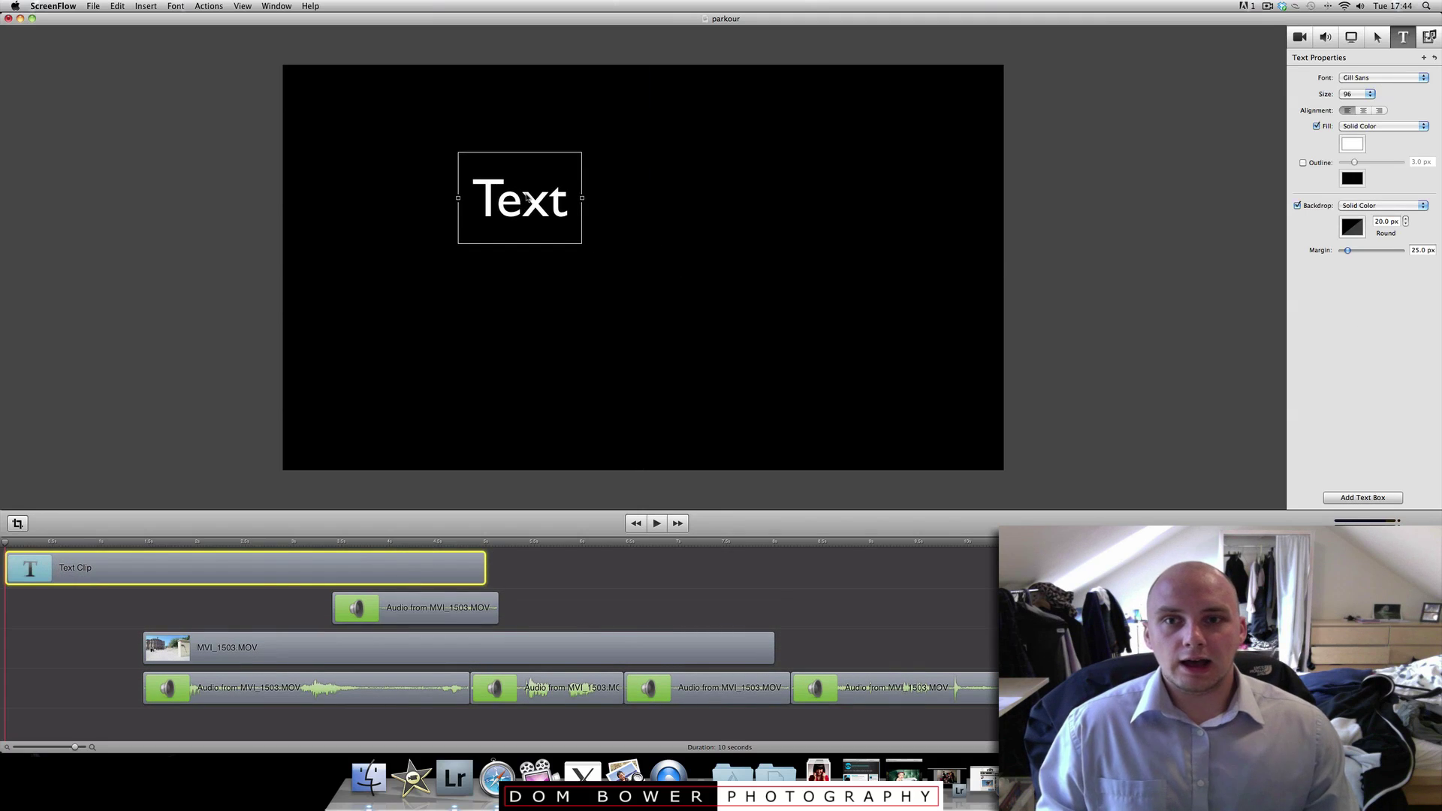
double_click(528, 197)
text(Back)
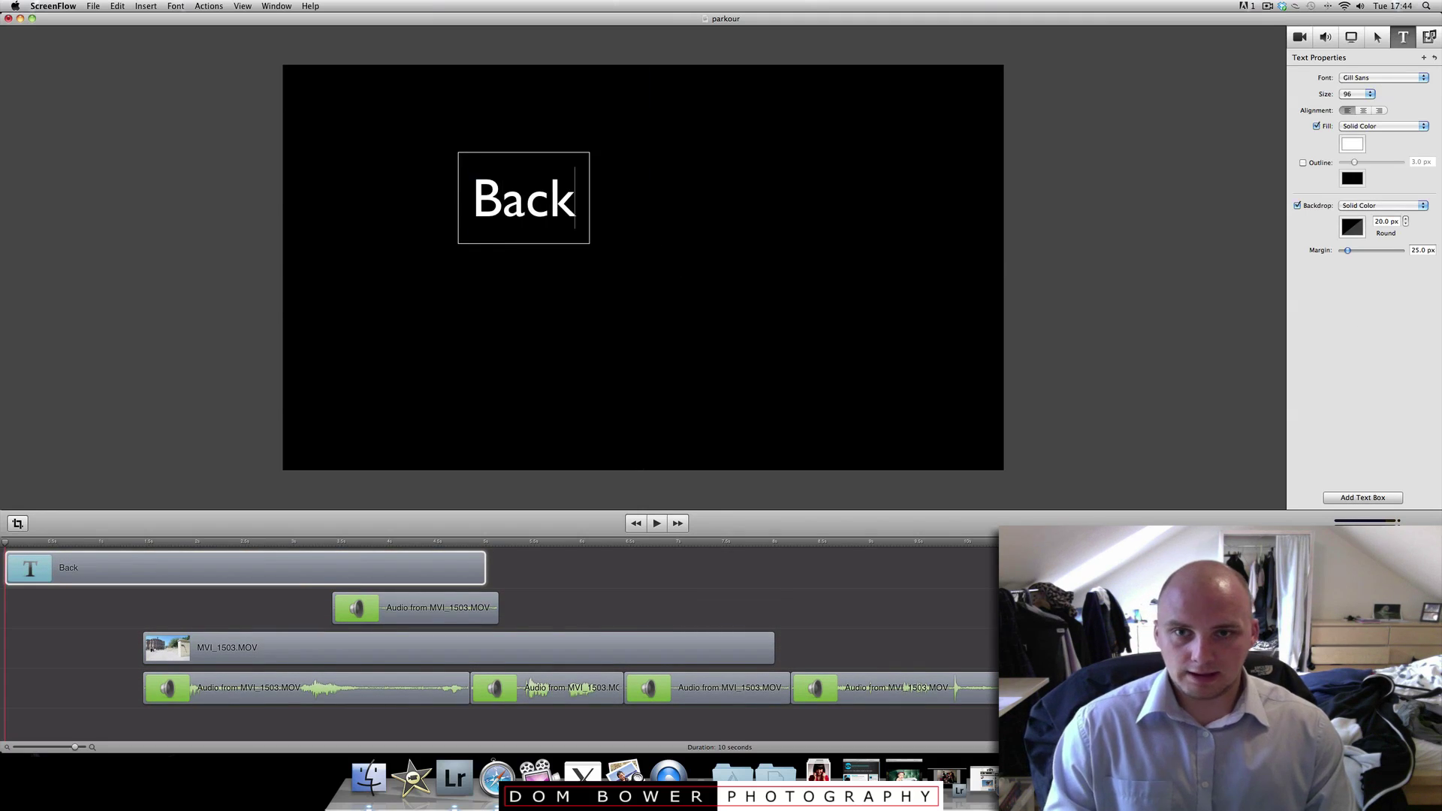
text(flip thingy)
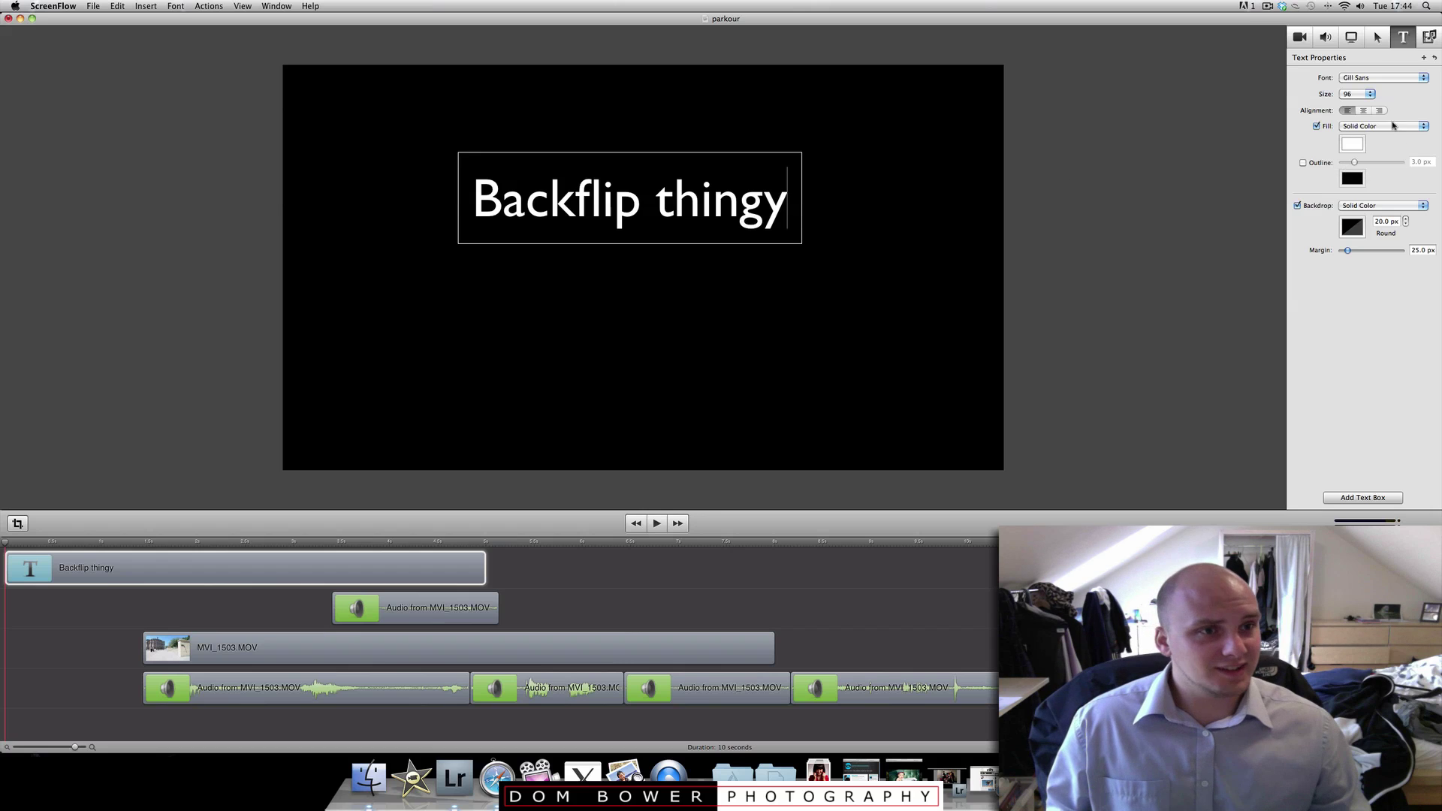
click(1099, 315)
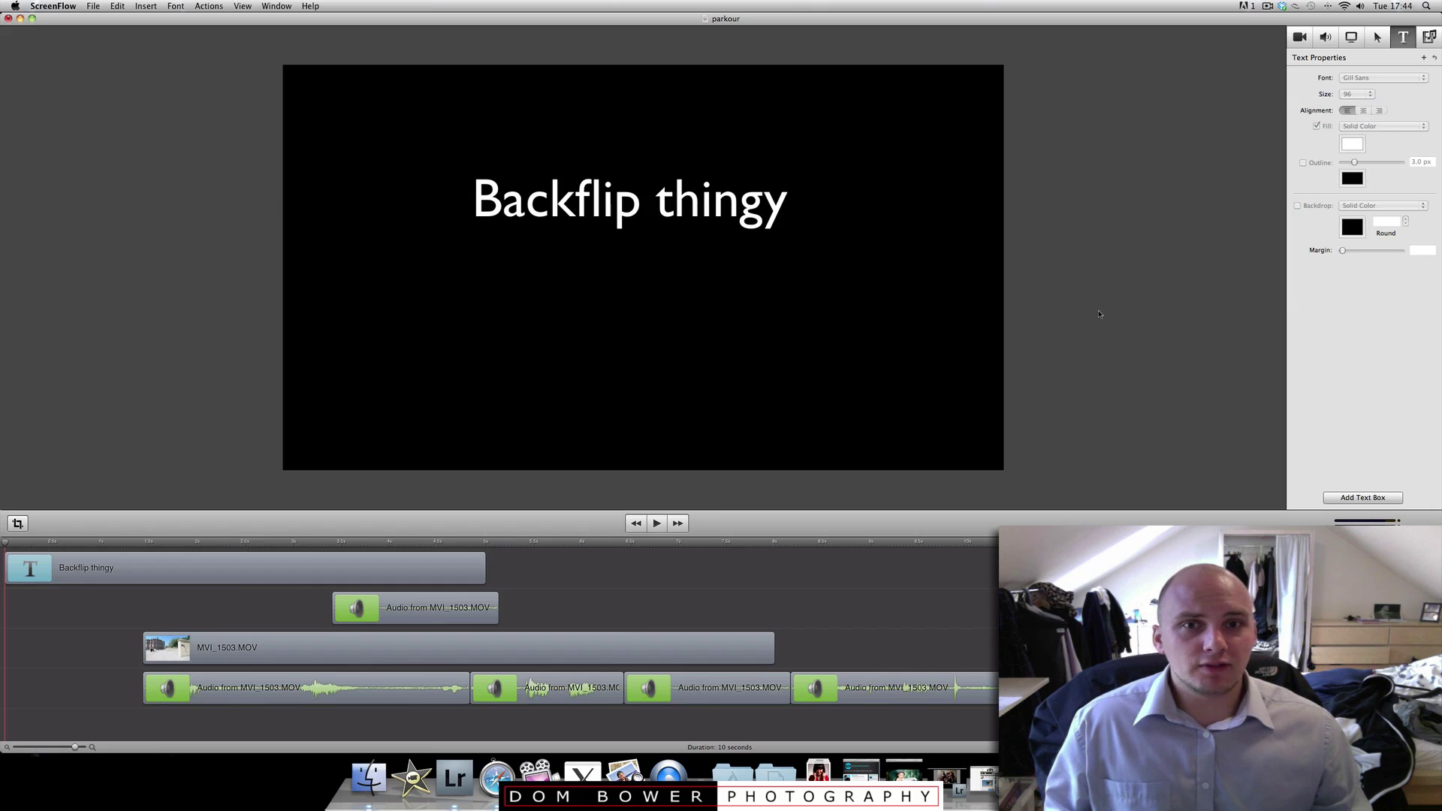
Centre the "Backflip thingy" title on the canvas and change its font to Optima
click(603, 201)
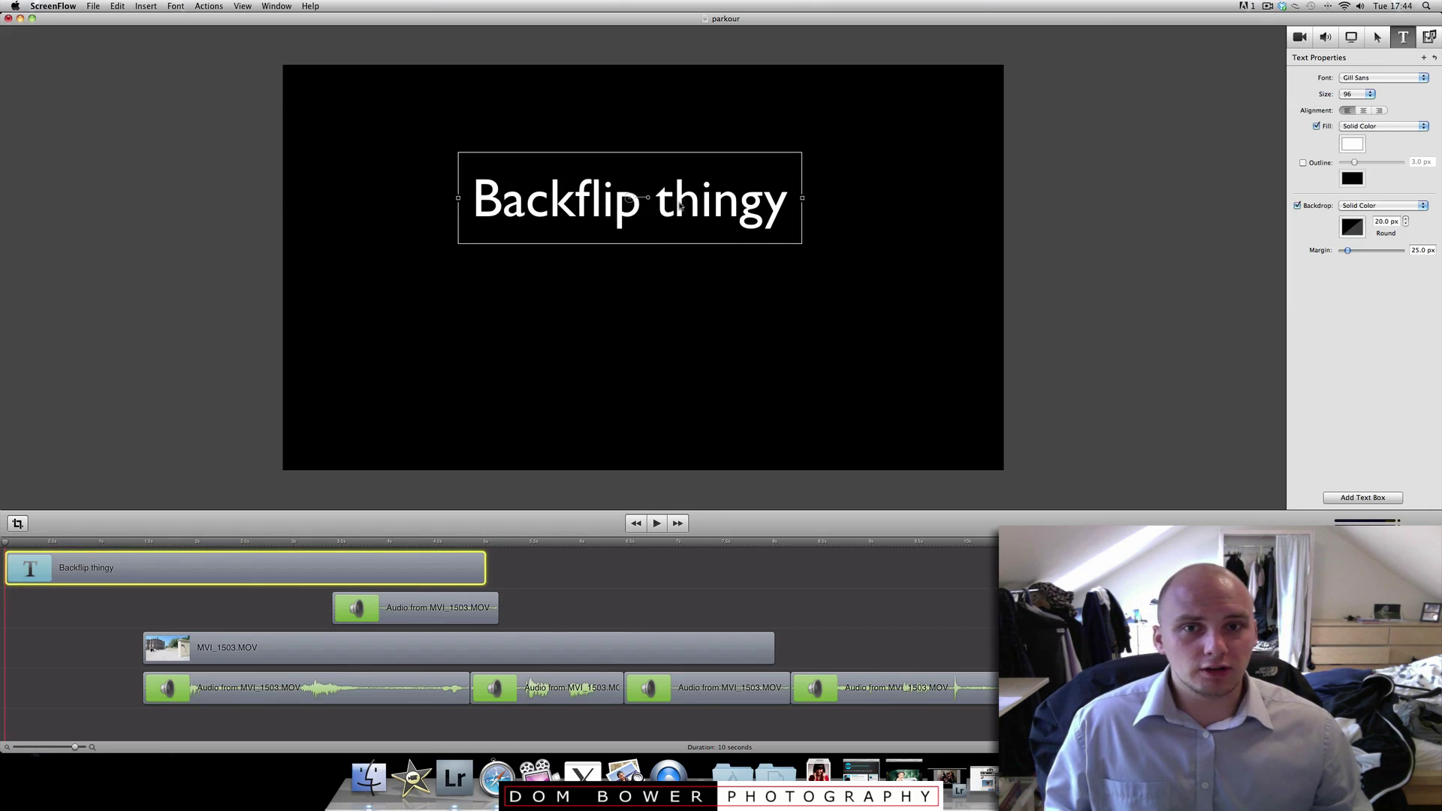
drag(680, 205, 670, 350)
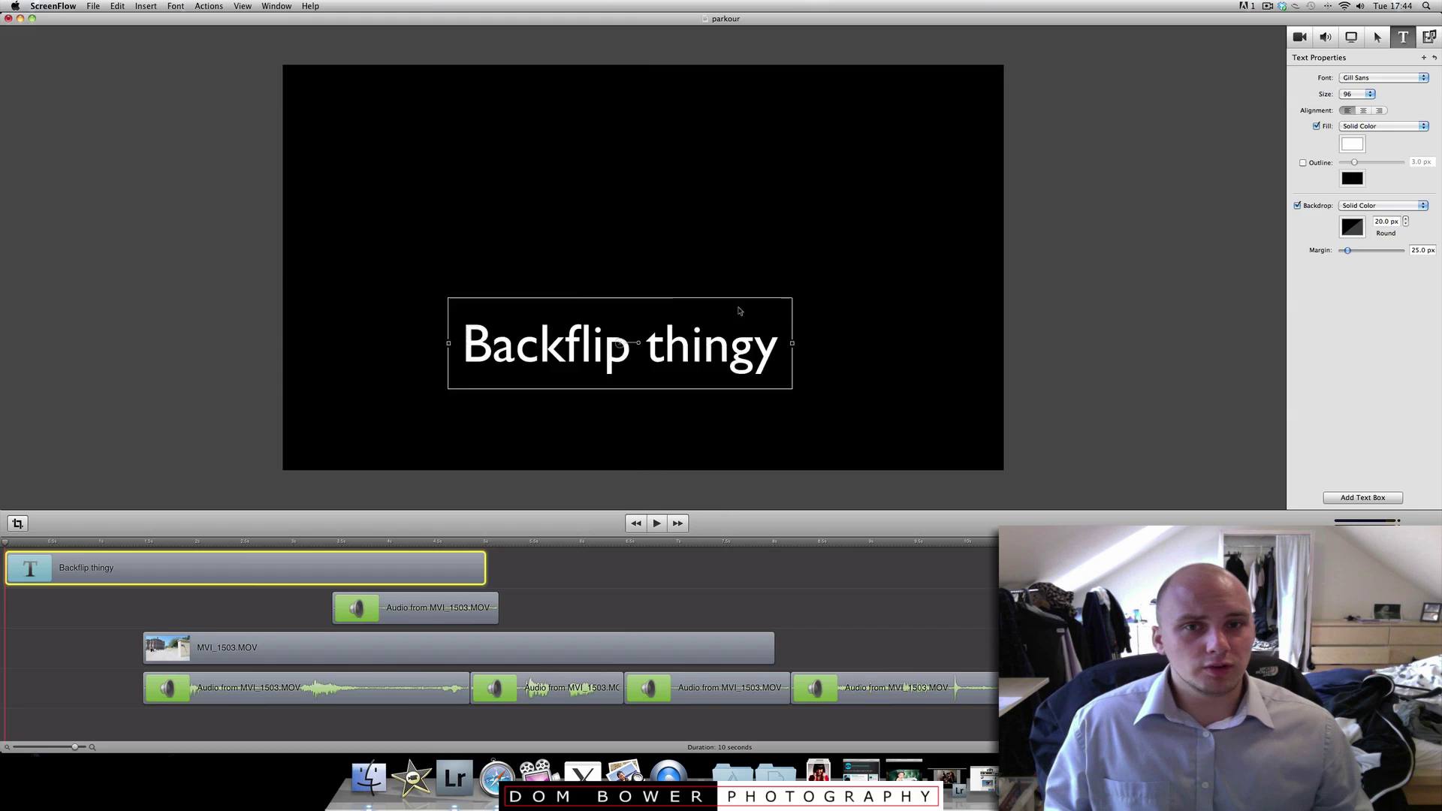
drag(740, 310, 725, 266)
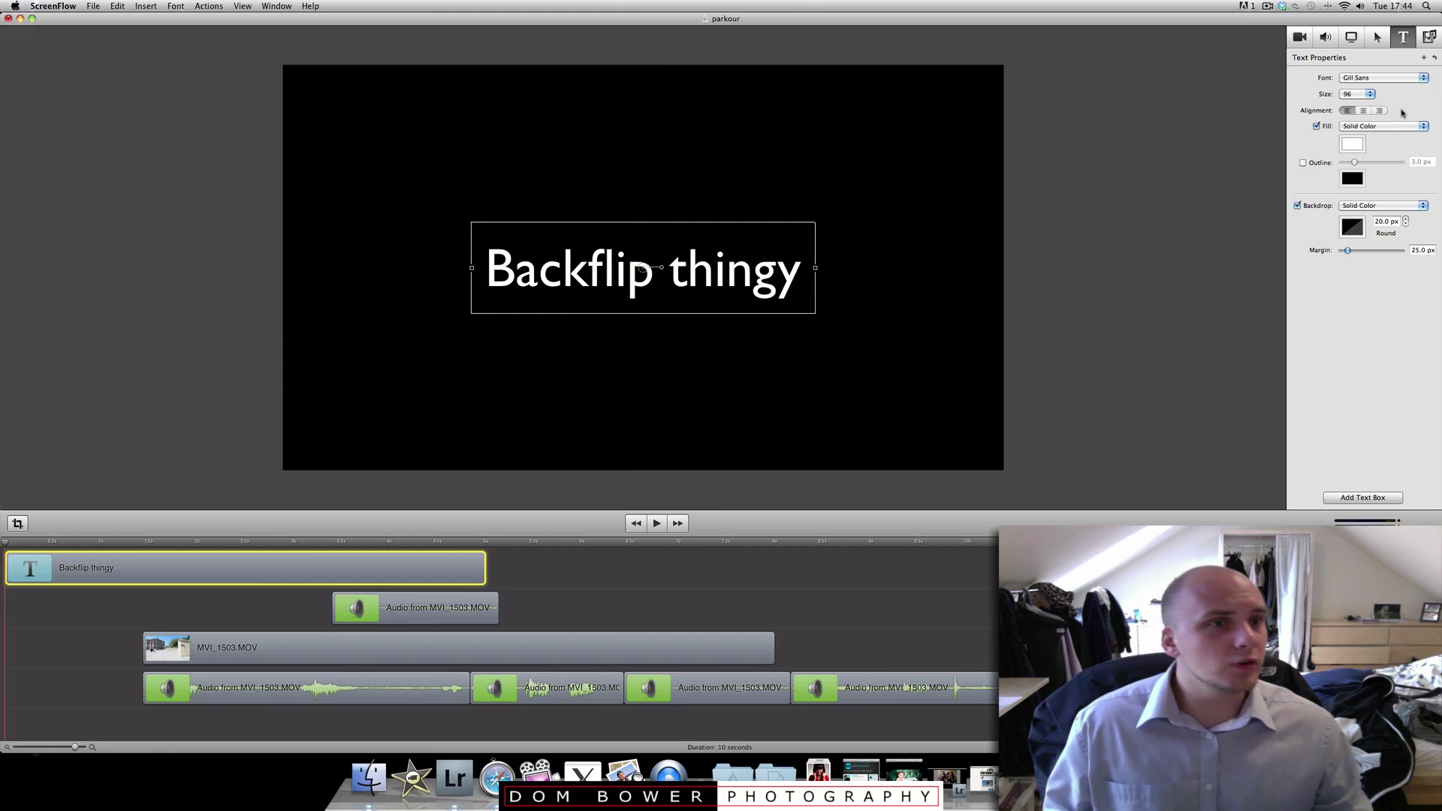
click(1424, 78)
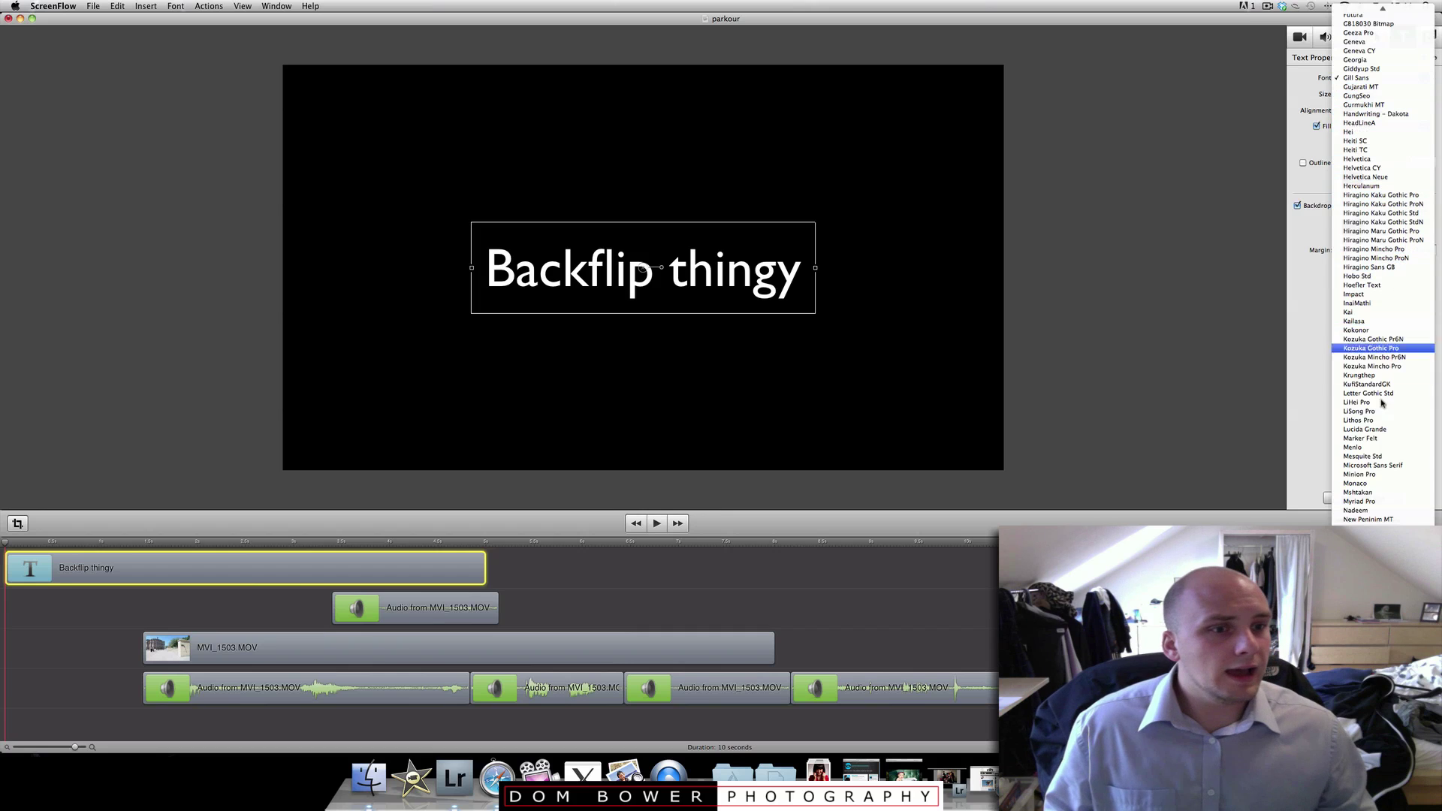
click(1367, 520)
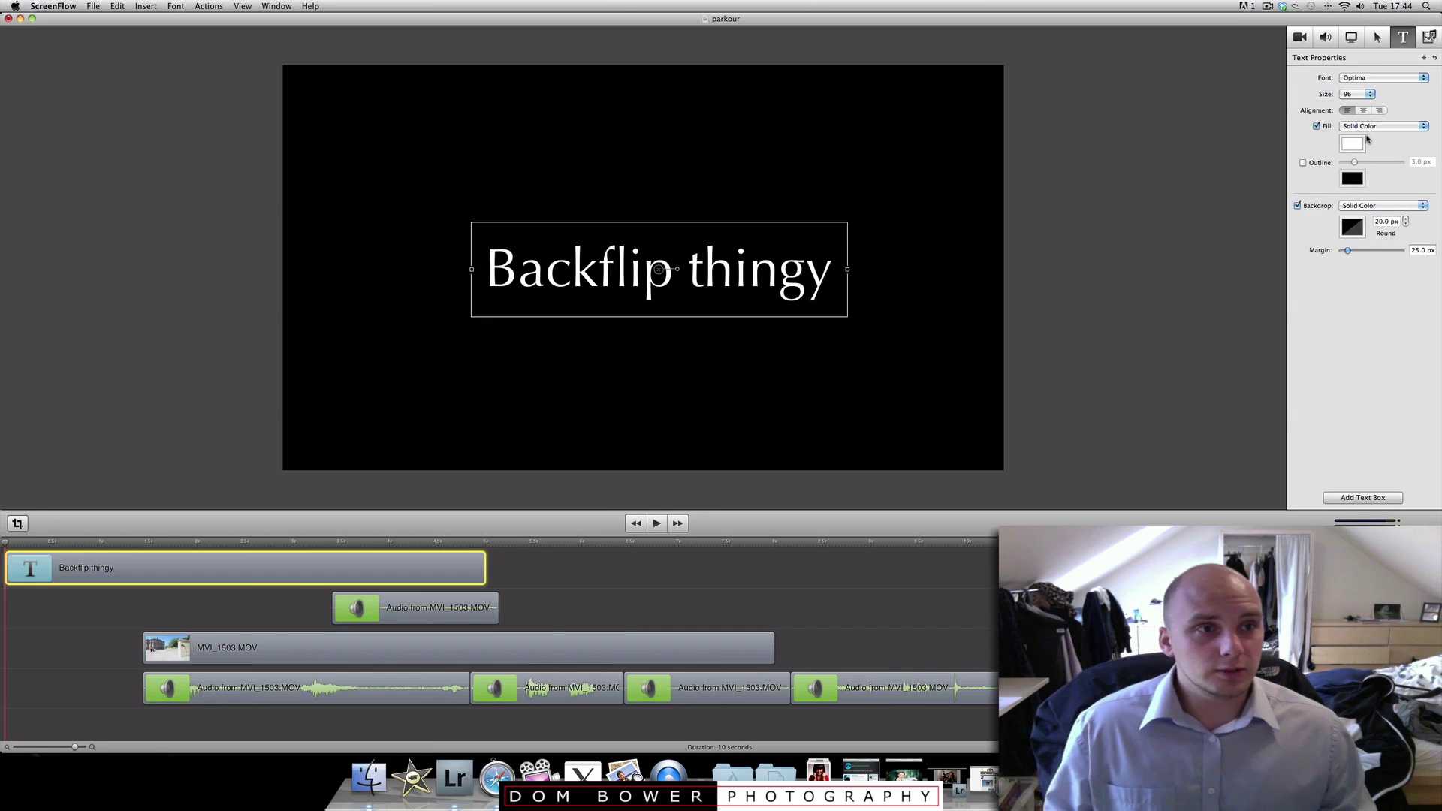
Position the title in the upper-left part of the picture at about 4.4 seconds and turn off its backdrop
click(428, 536)
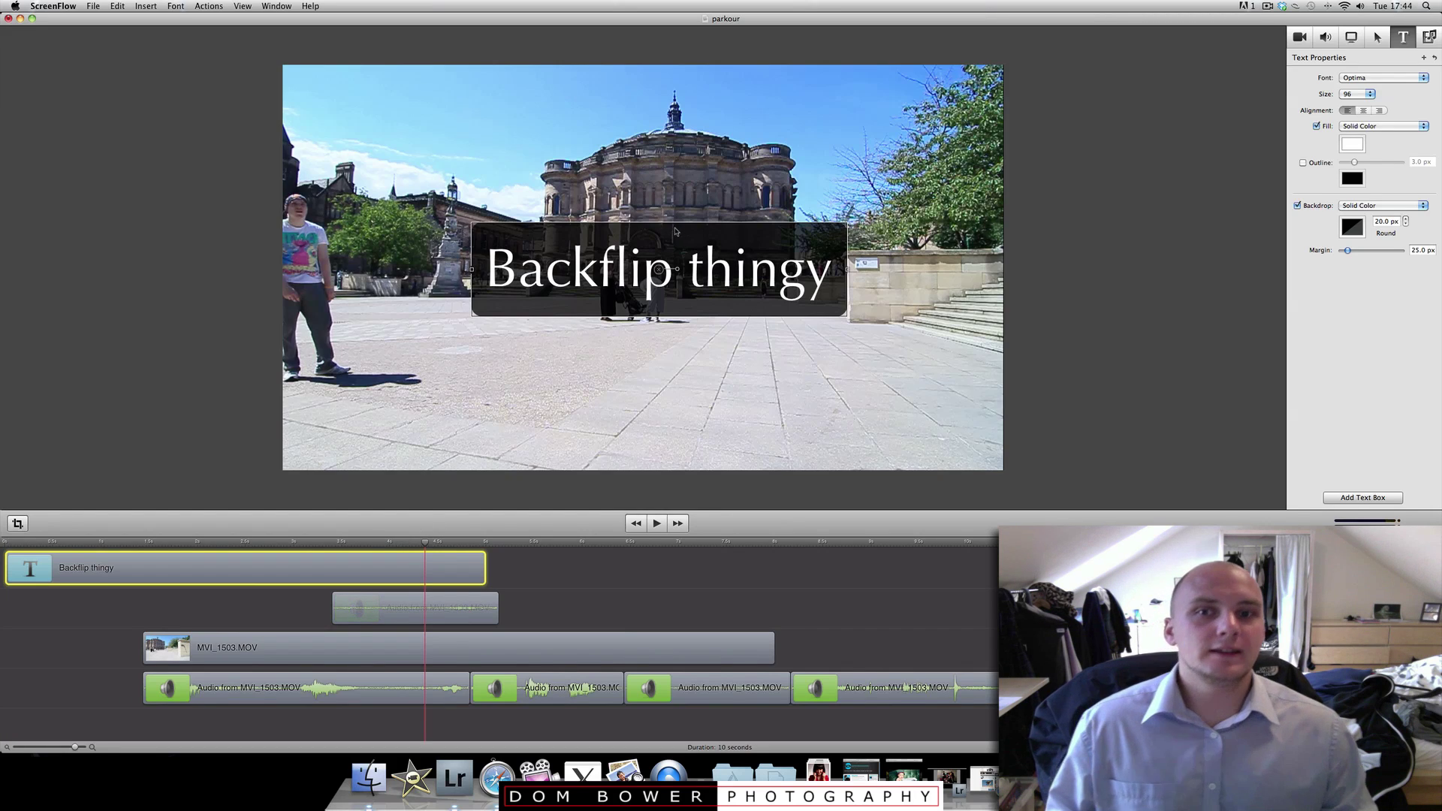
drag(675, 231, 533, 127)
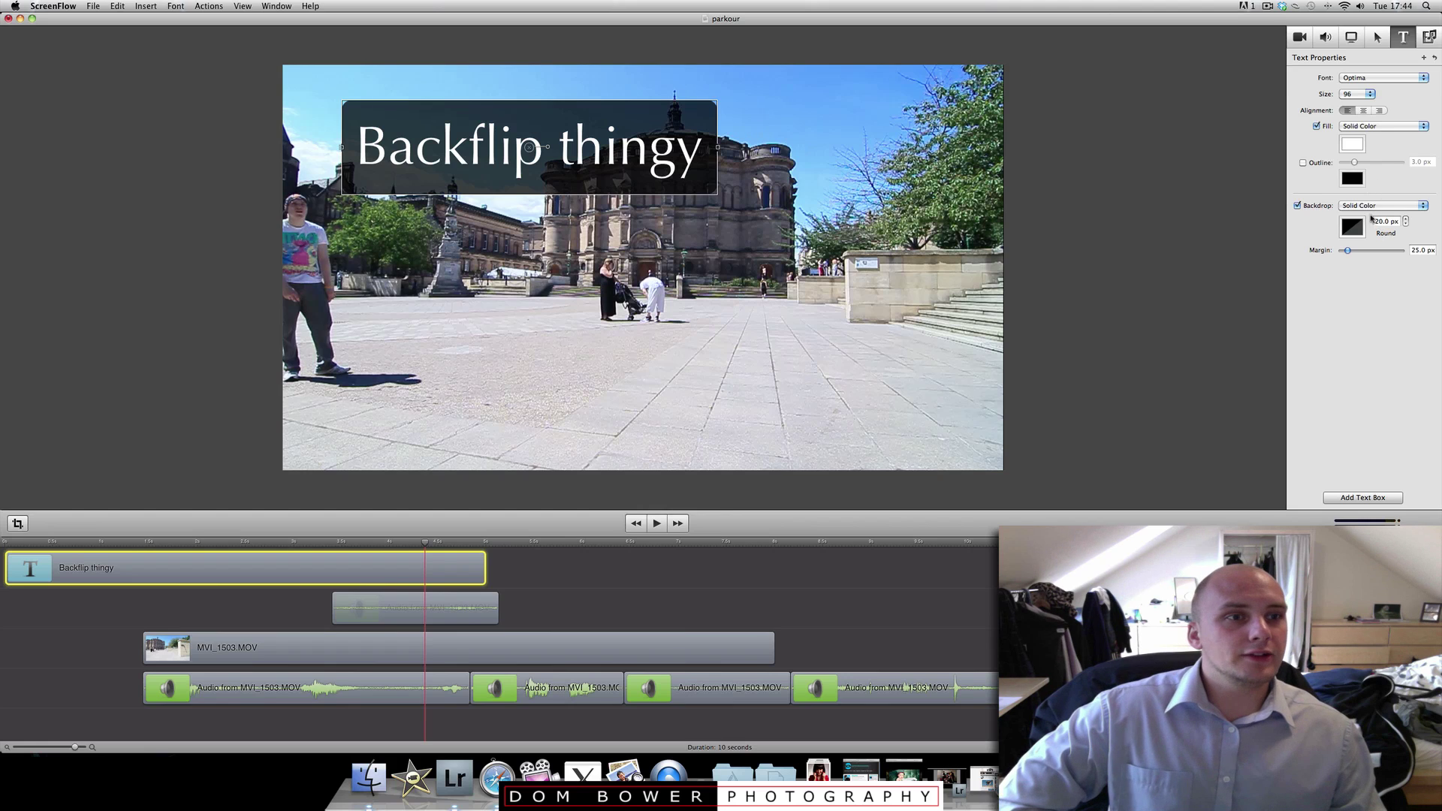
click(1299, 205)
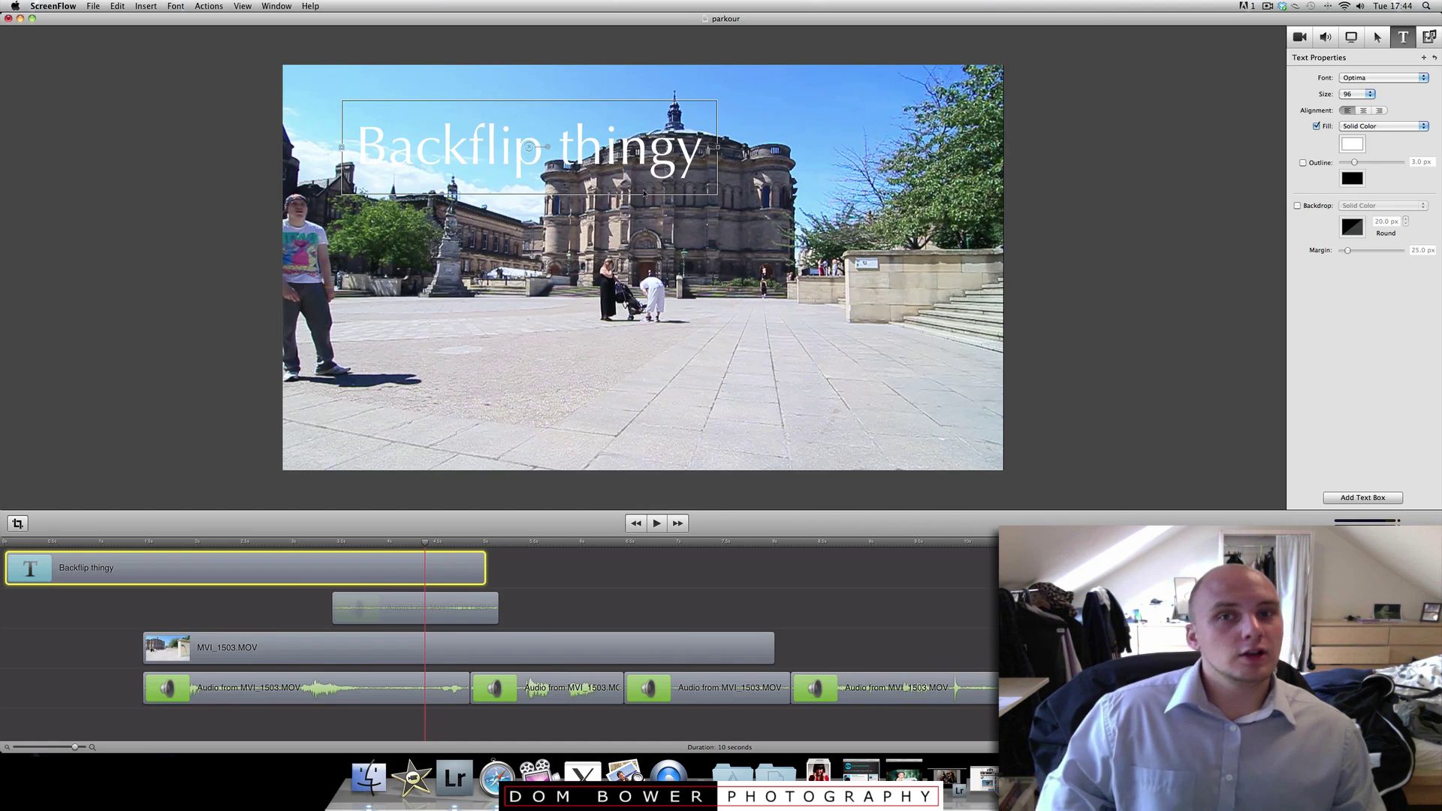
drag(644, 194, 529, 143)
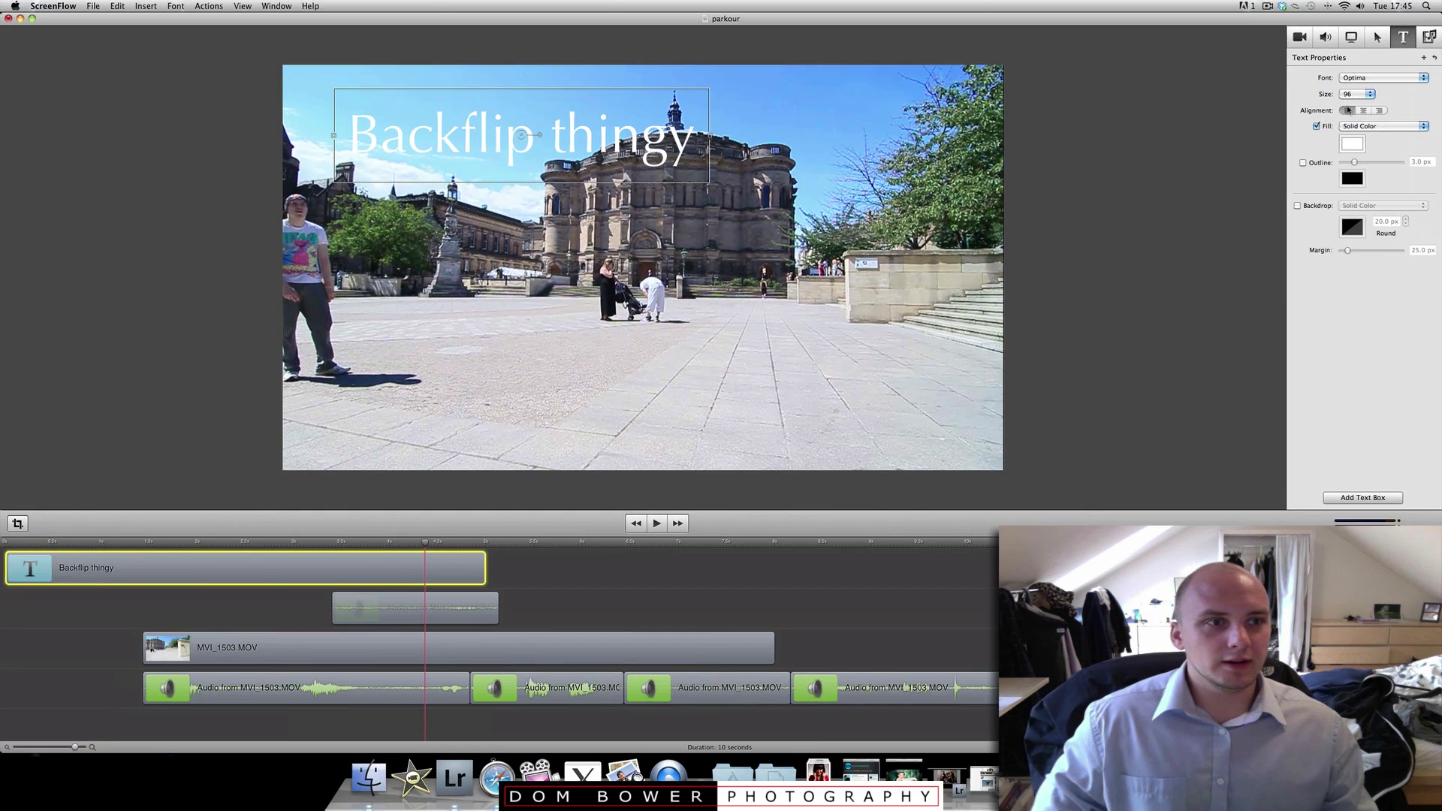
Turn on the title's backdrop as an image fill using _DOM1209.jpg from the Desktop, with scaling set to Scale To Fill
click(1298, 206)
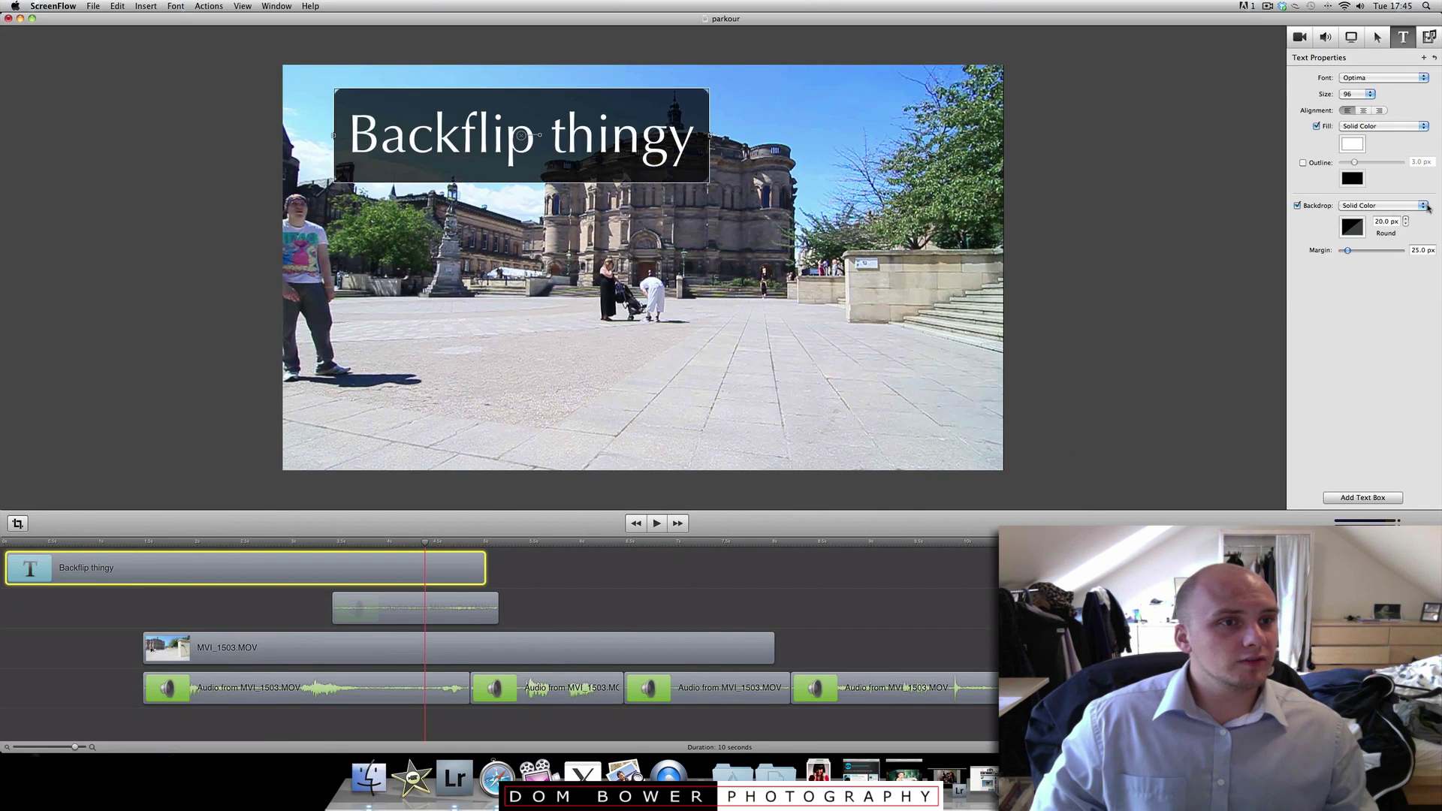
click(1429, 207)
click(1430, 215)
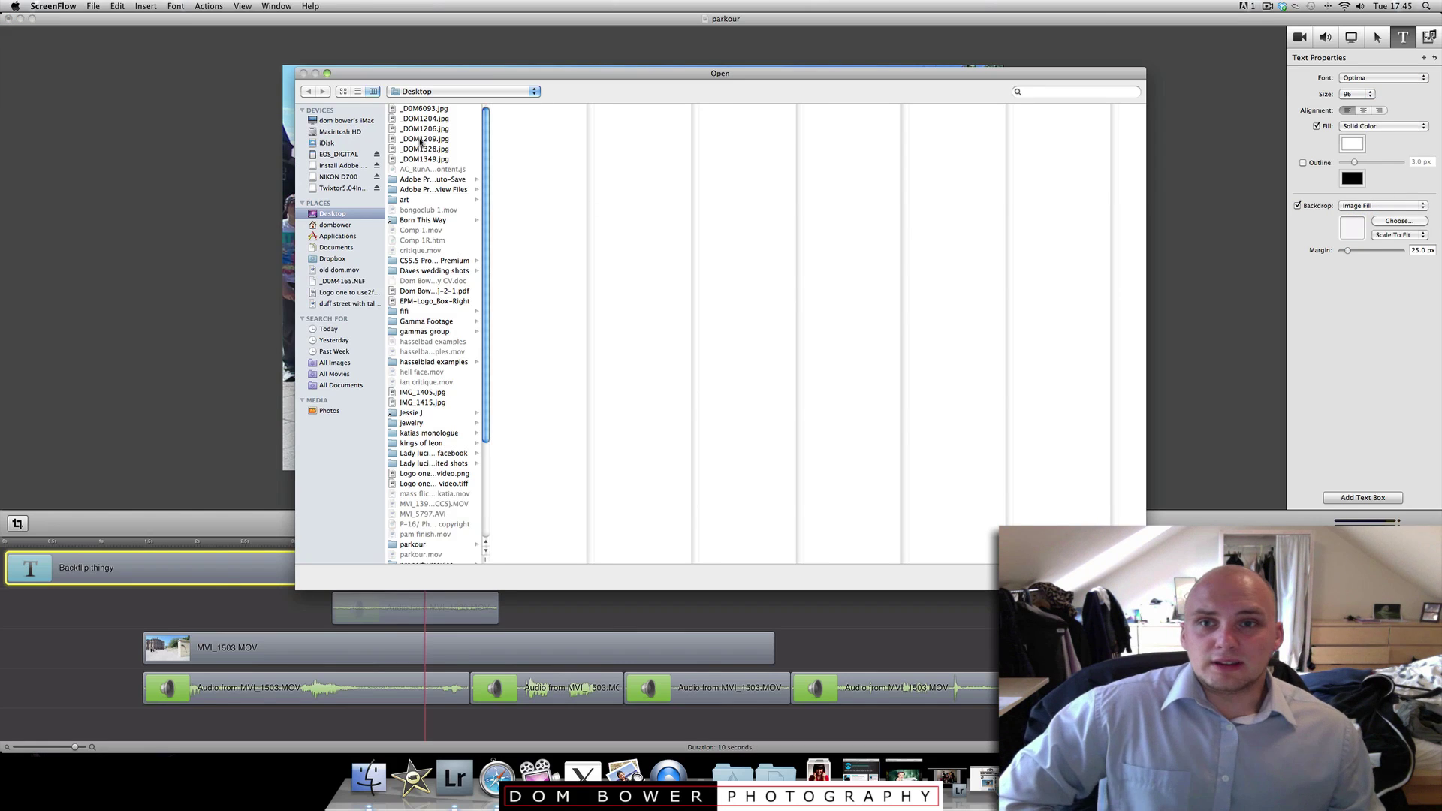
click(421, 139)
key(Return)
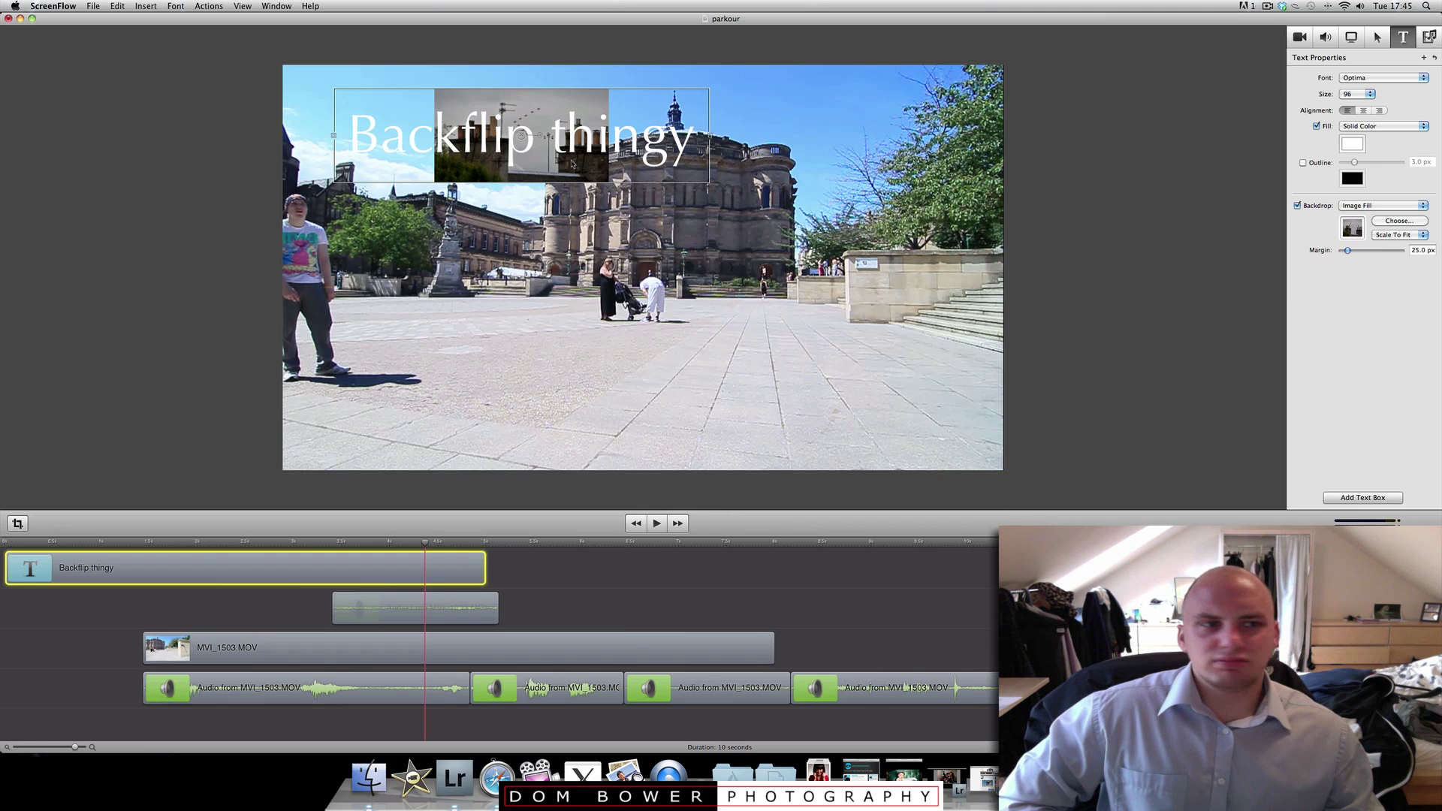
click(1416, 237)
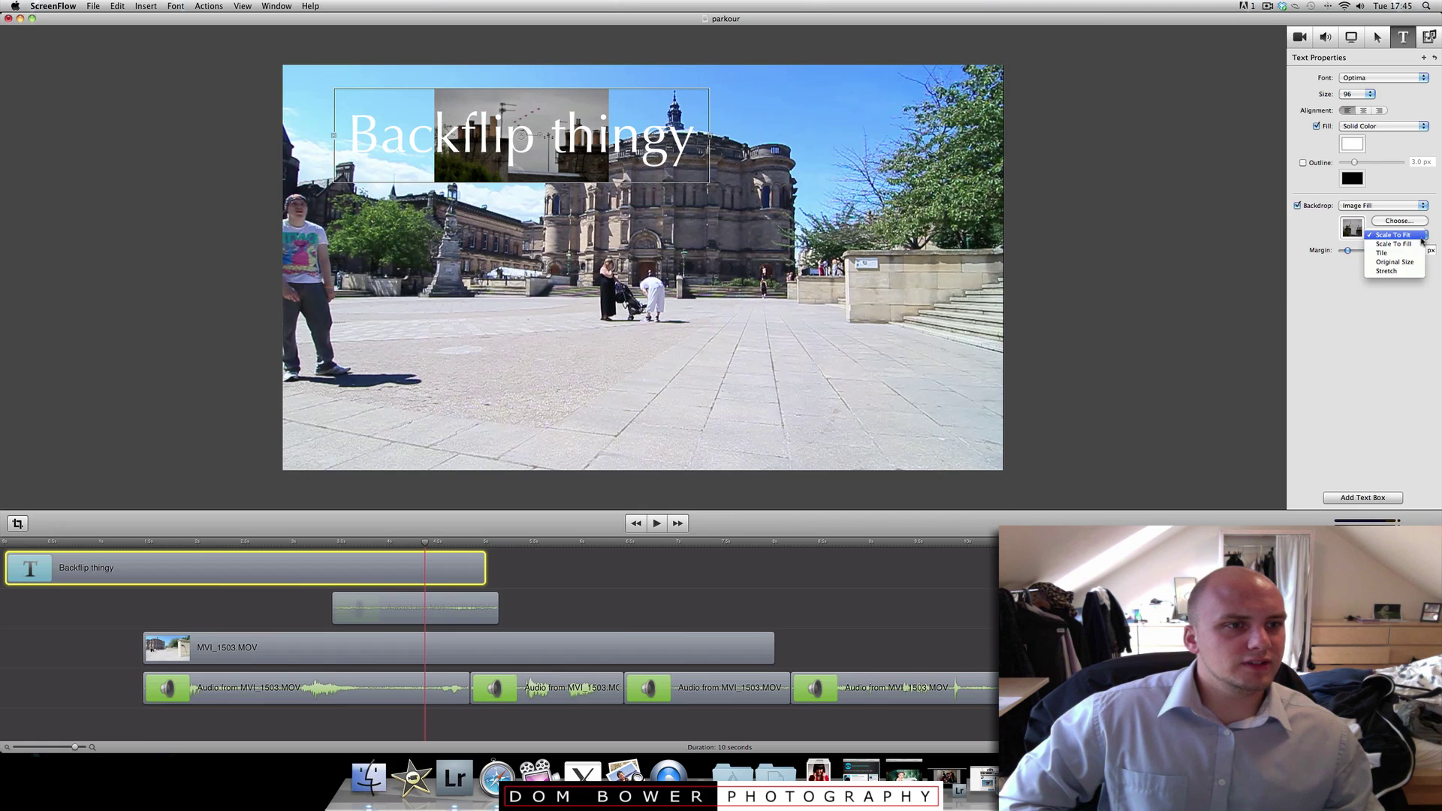
click(1419, 244)
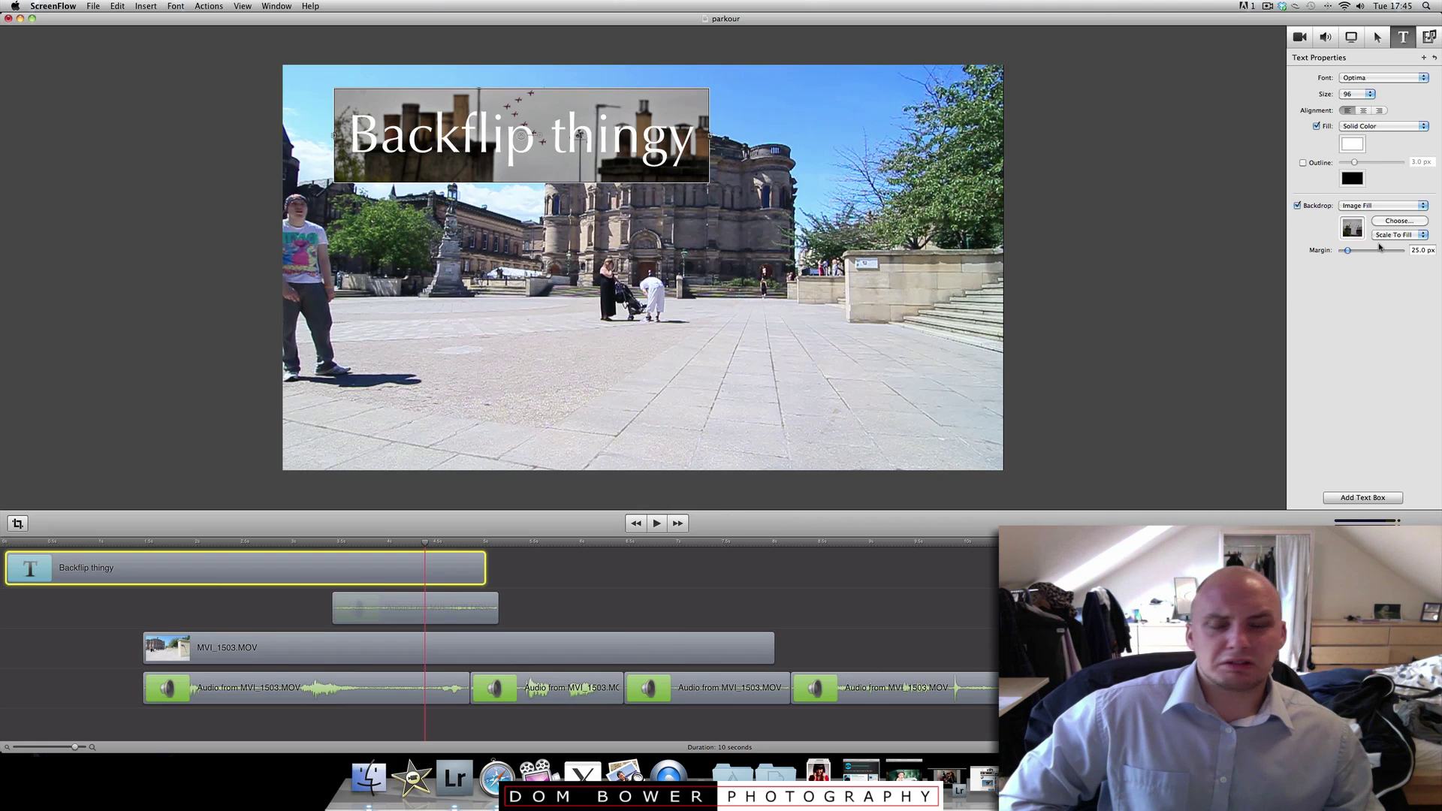
Nudge the "Backflip thingy" title slightly up and right and set its text size to 64
mouse_move(506, 173)
mouse_down()
mouse_move(740, 172)
mouse_move(511, 169)
mouse_up()
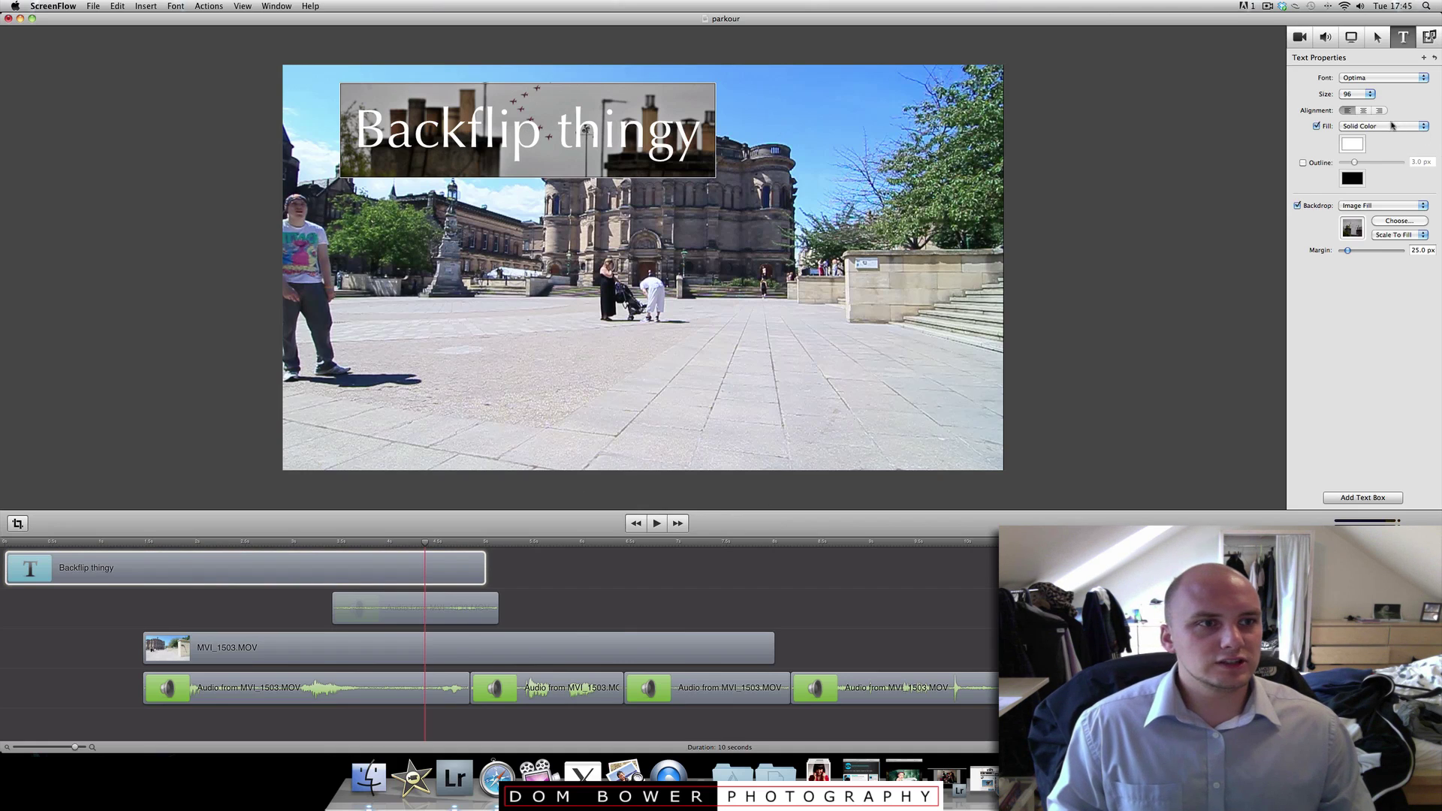
click(1371, 96)
click(1364, 108)
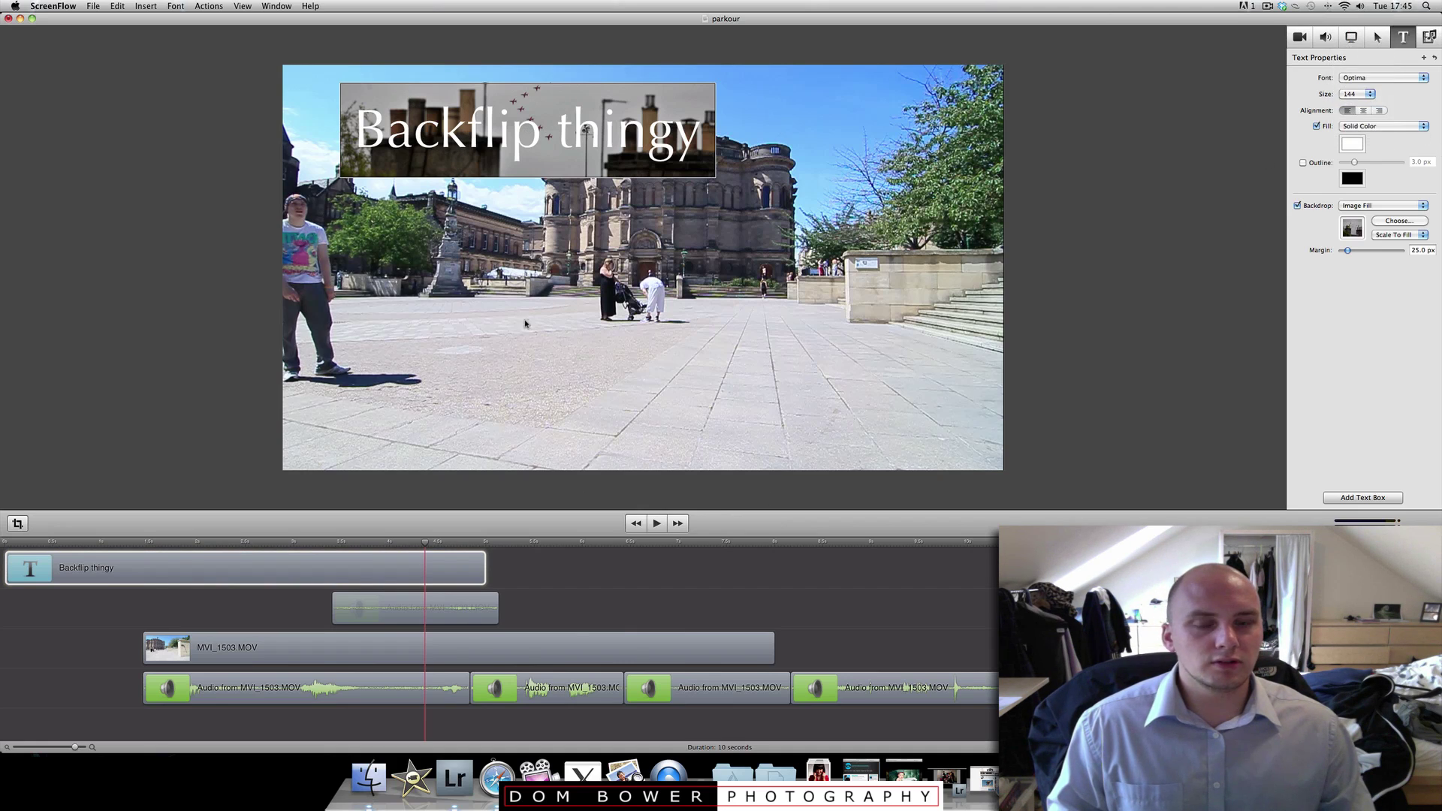
click(338, 560)
key(Escape)
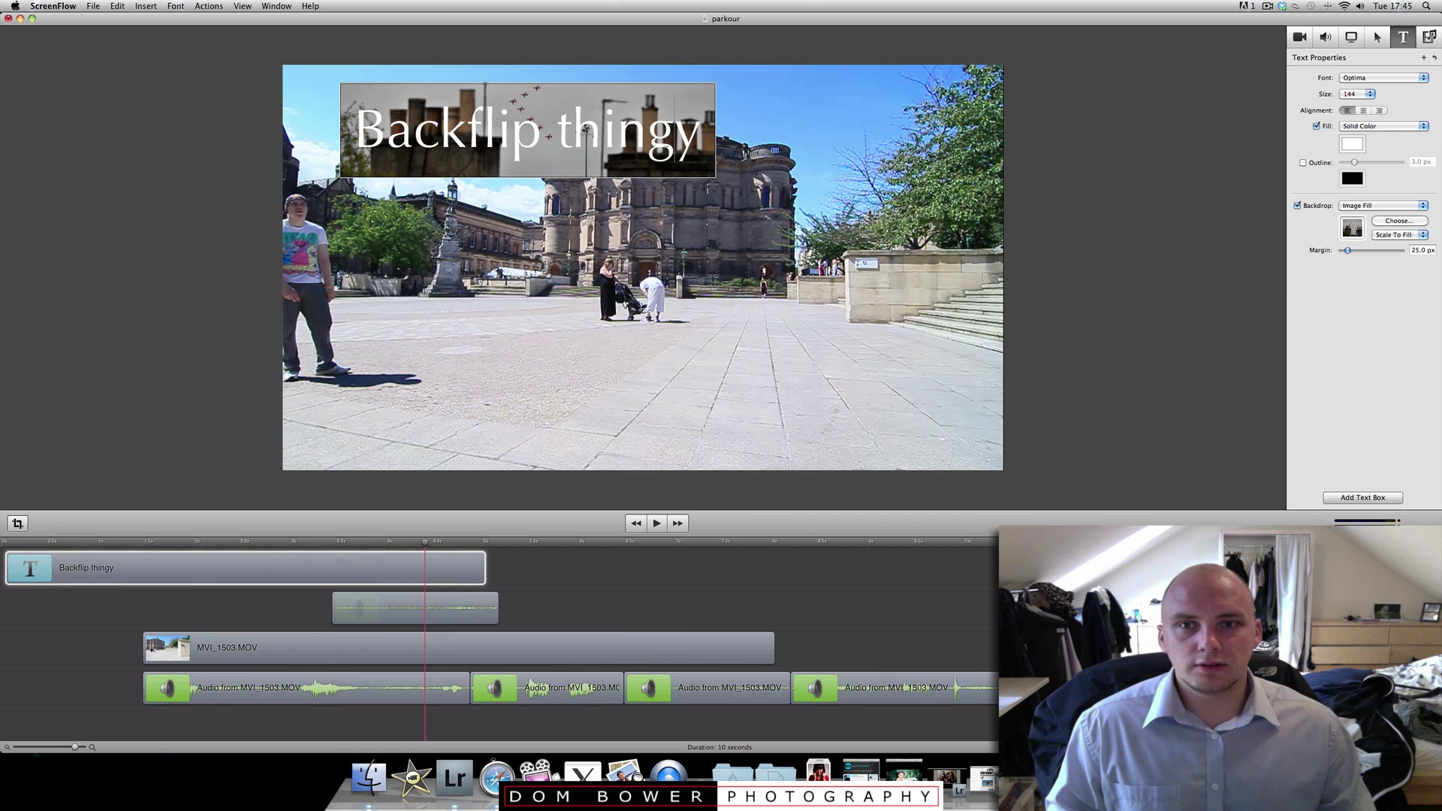
key(super+a)
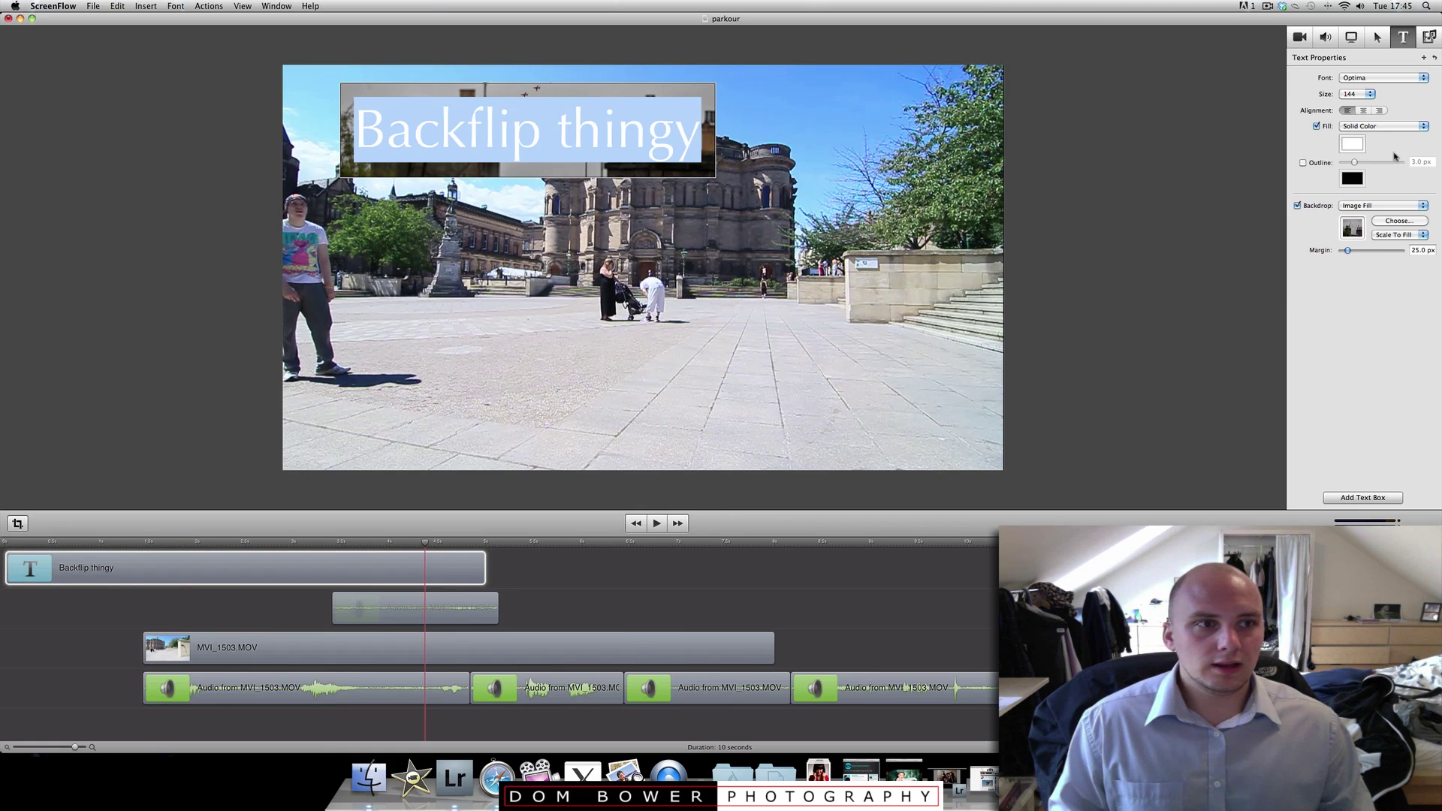
click(1372, 94)
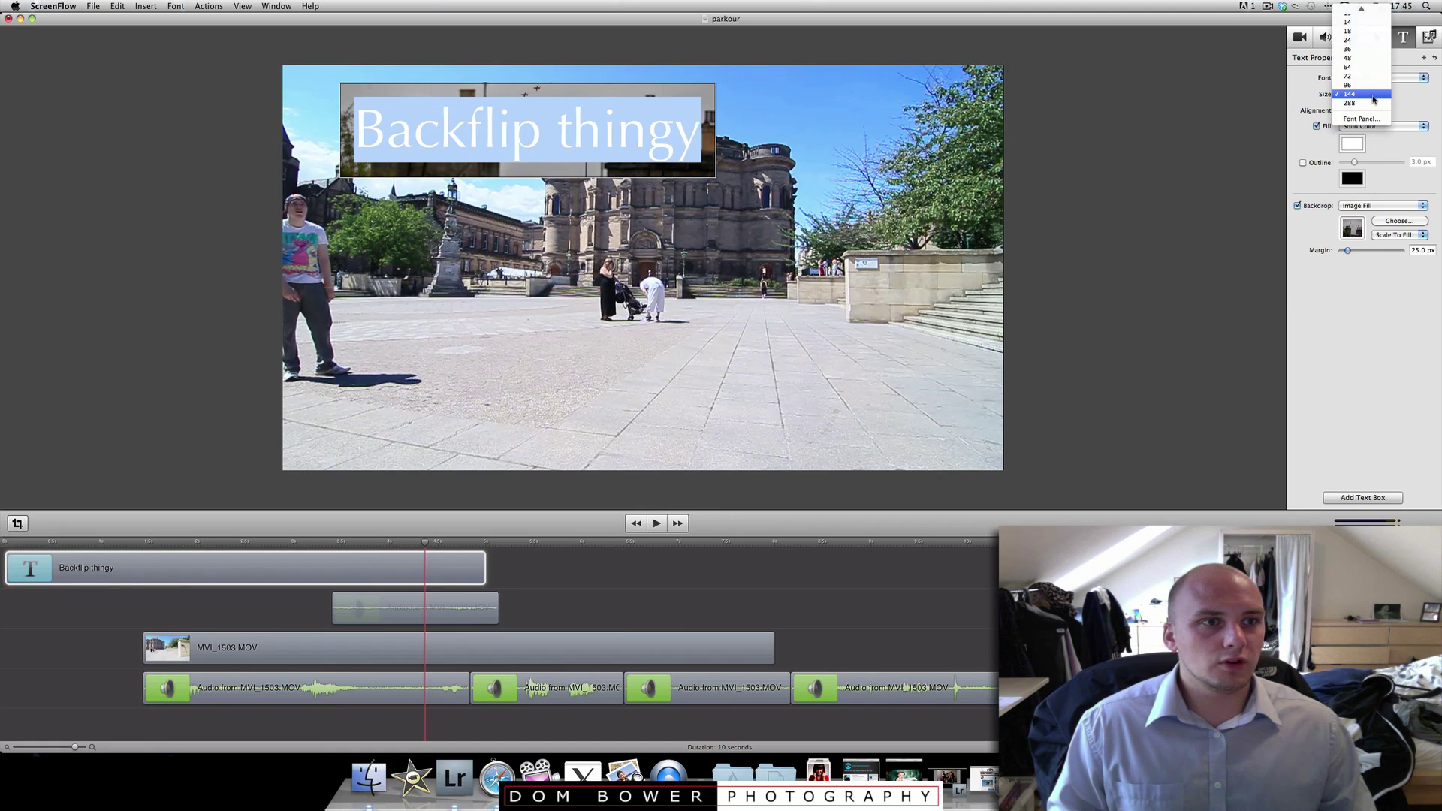
click(1365, 71)
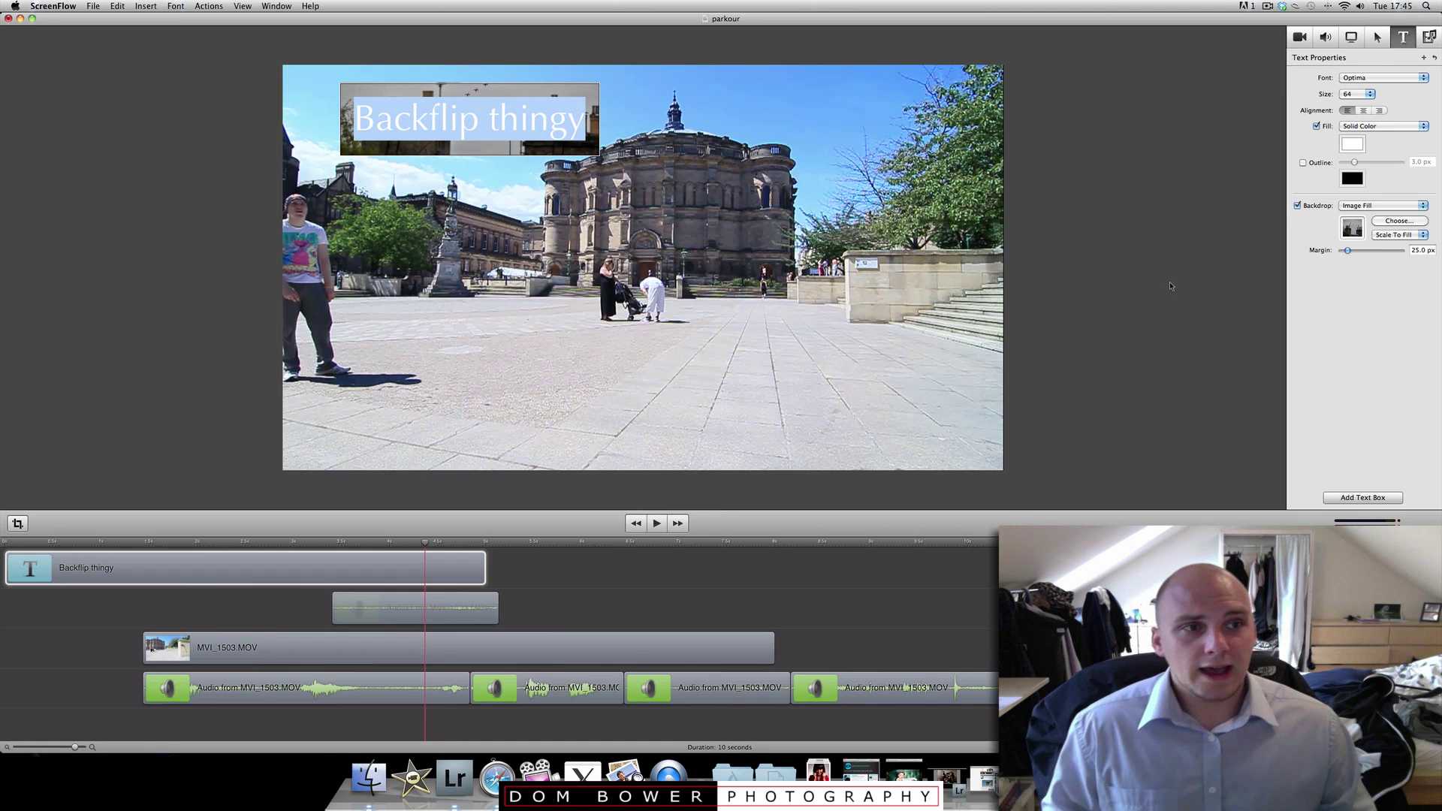
click(1170, 286)
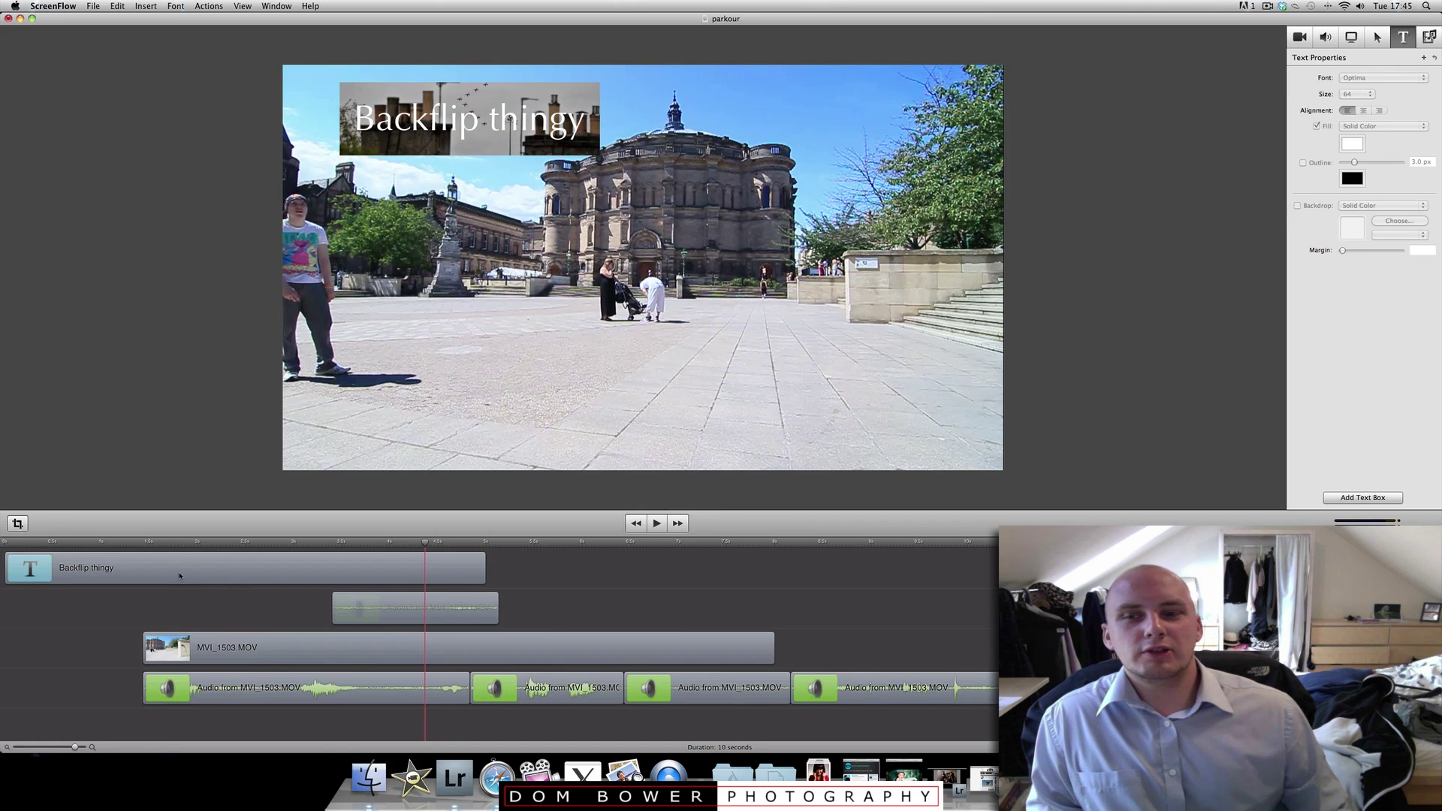
Add a video action to the title clip at about 1.7 seconds and stretch its end to about 4.5 seconds
click(171, 543)
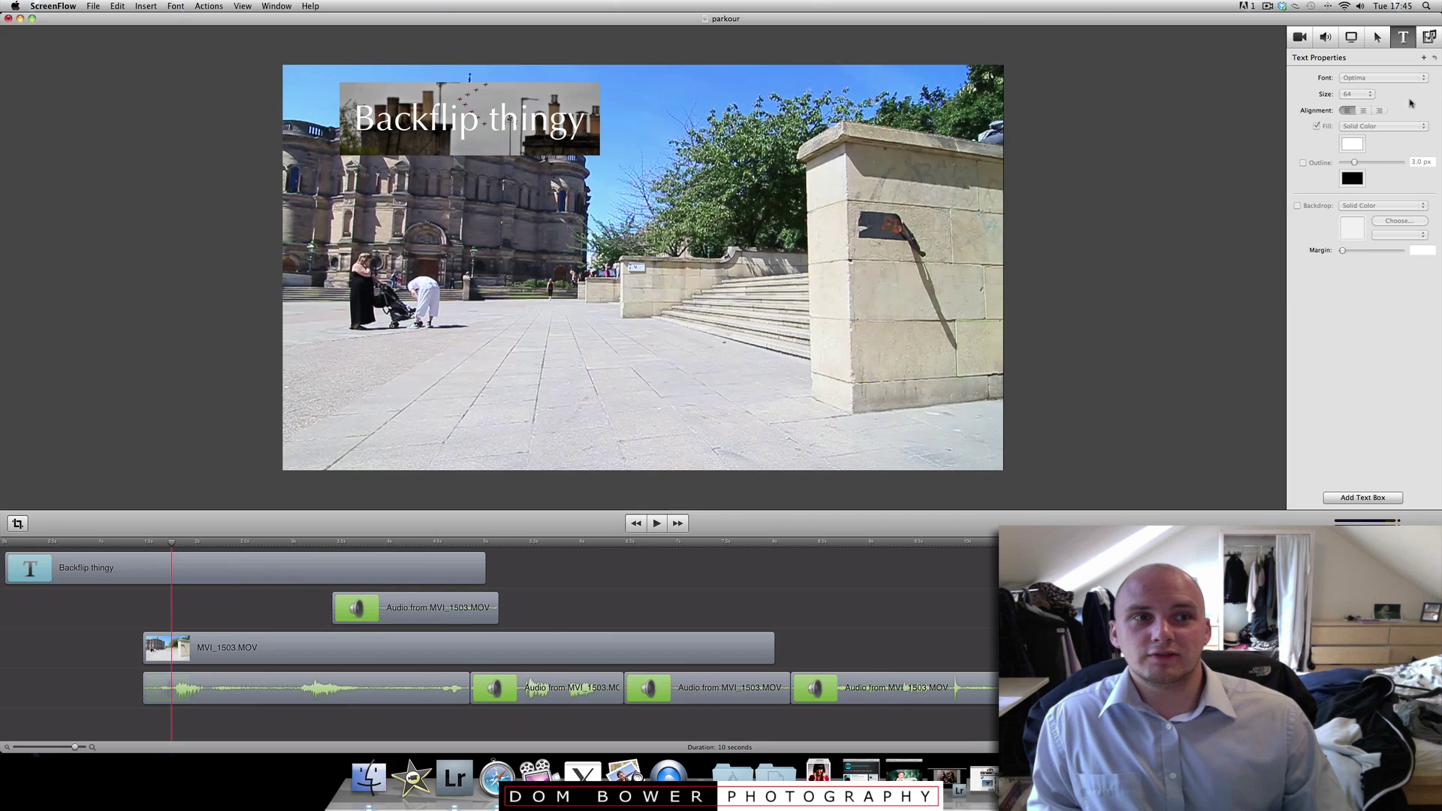
click(1305, 44)
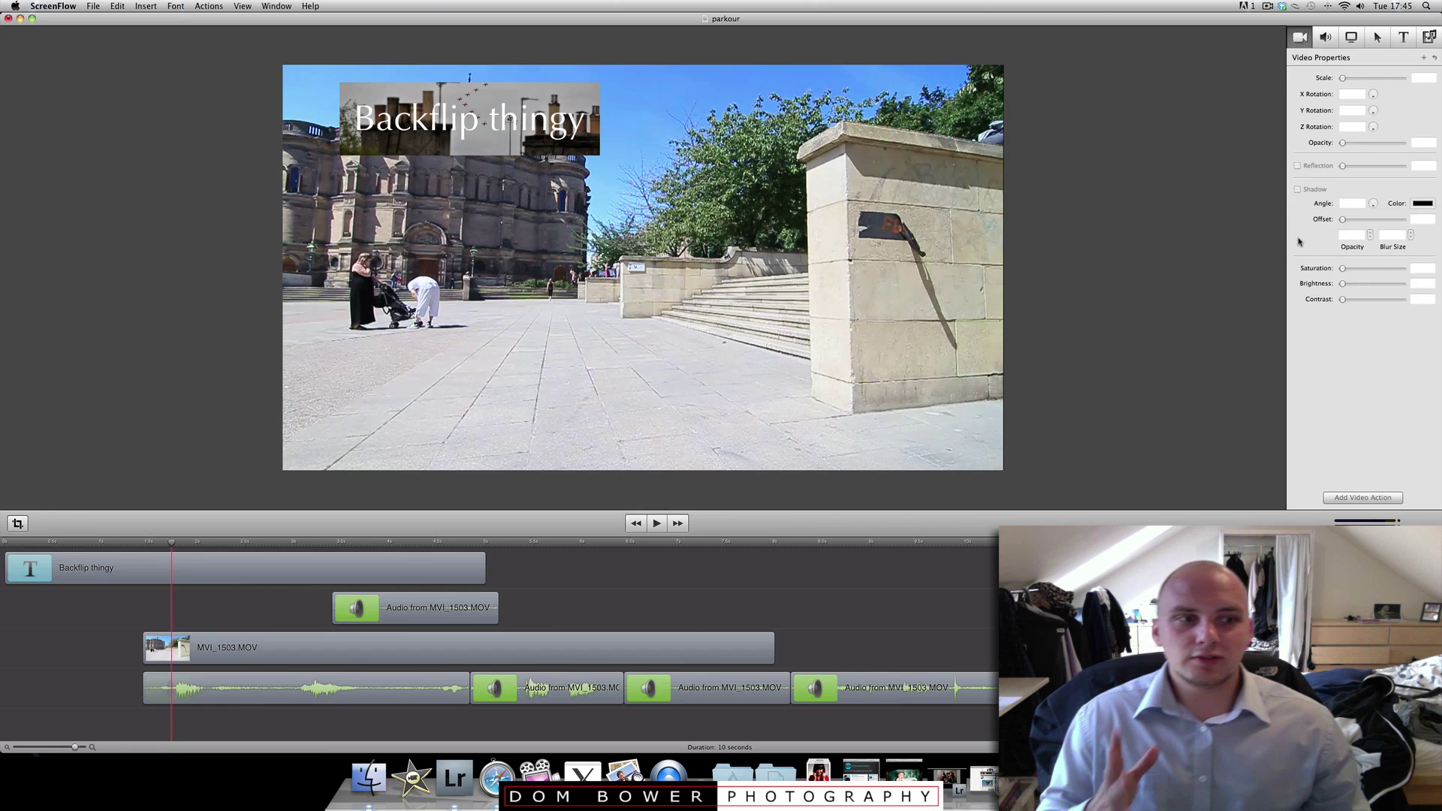
click(178, 571)
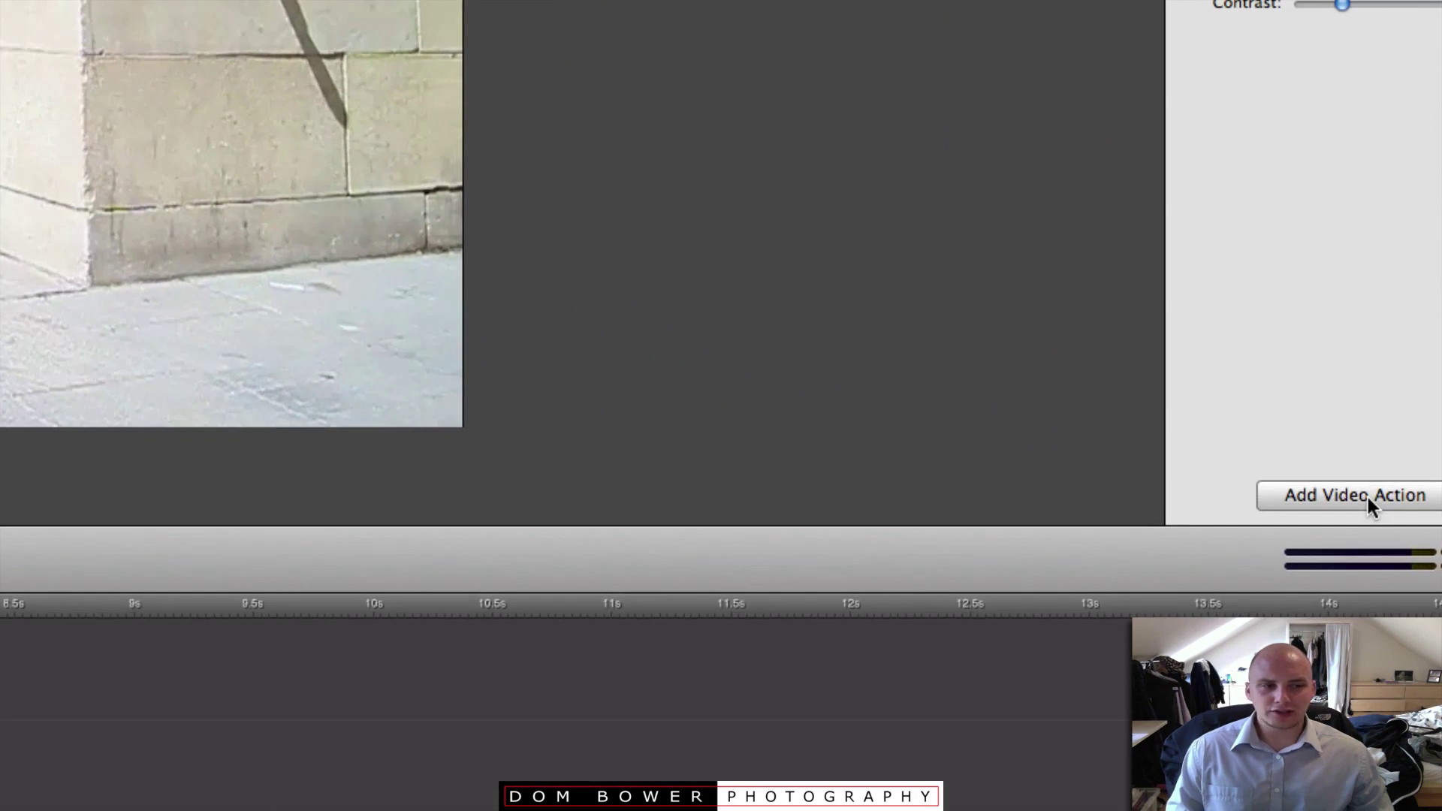
click(1368, 497)
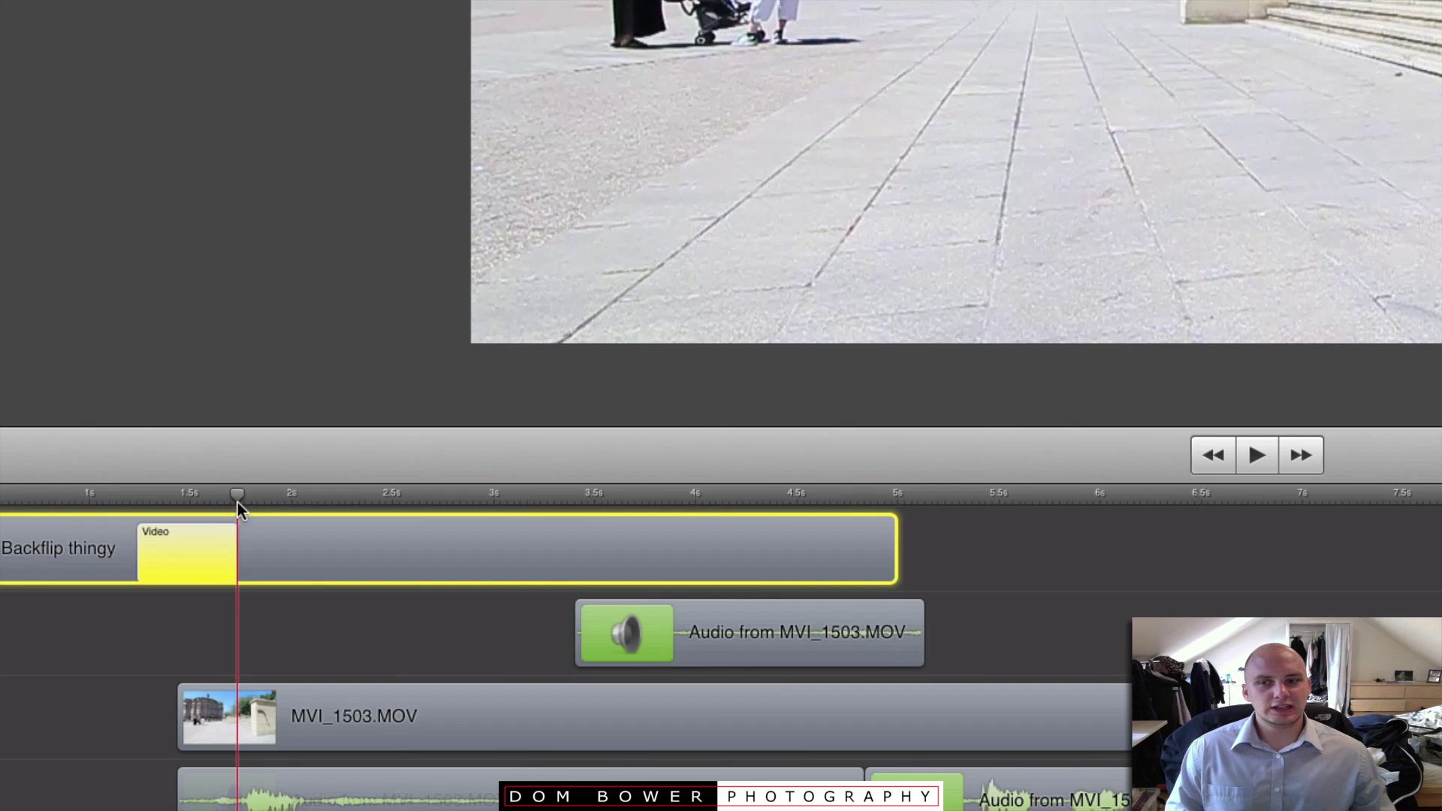
drag(238, 503, 836, 496)
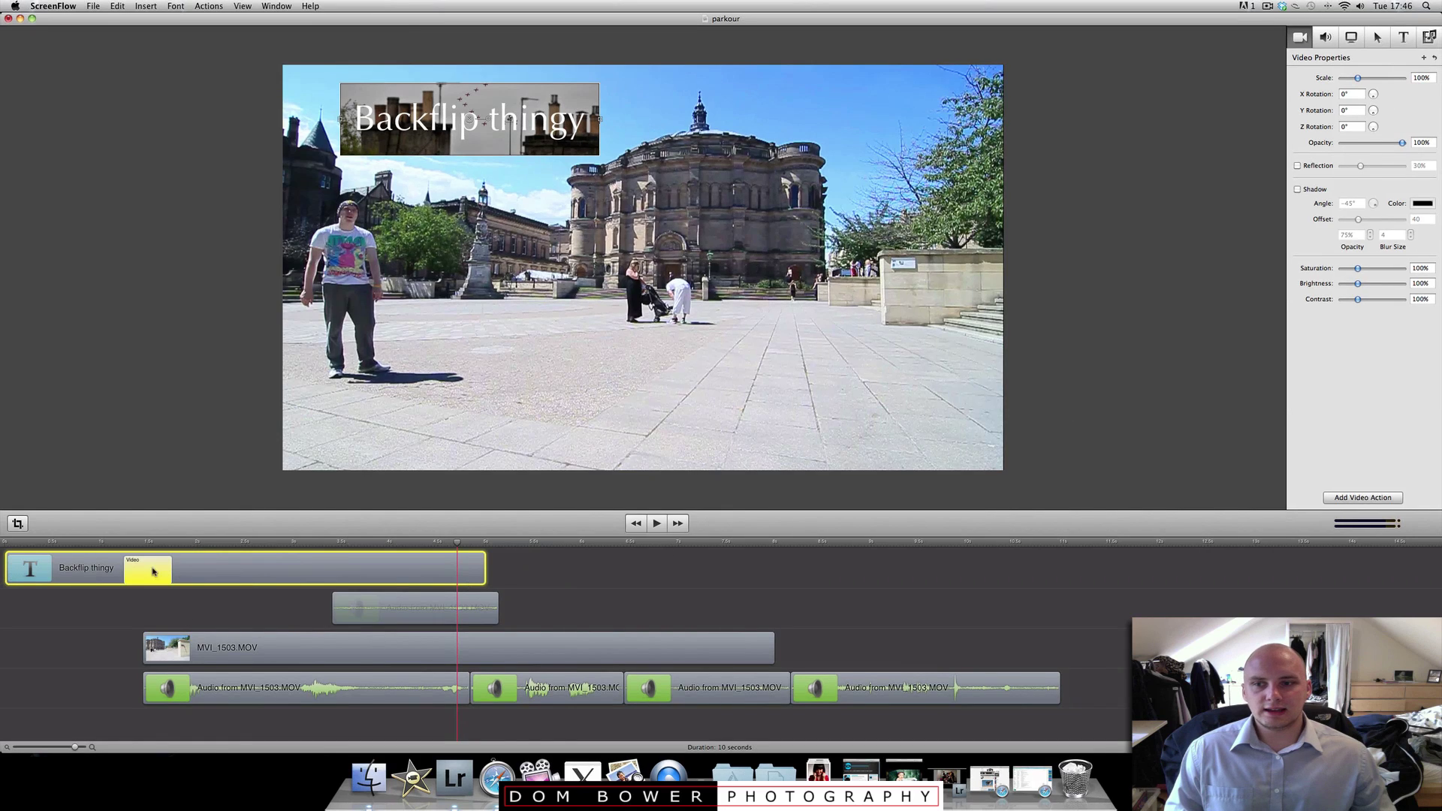
drag(171, 572, 436, 573)
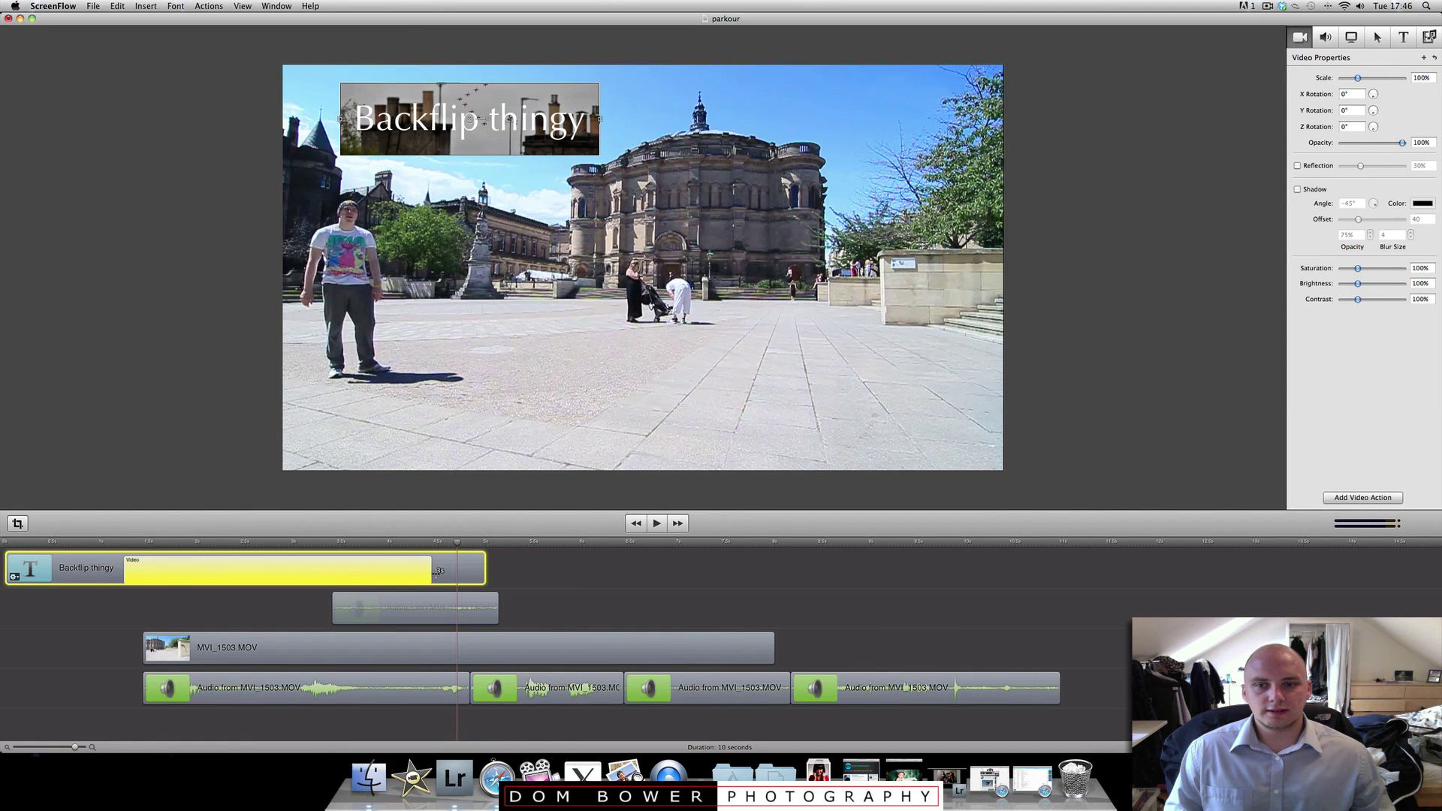
Move the title to the lower-right part of the picture after its video action and play the animation back from the start
click(494, 124)
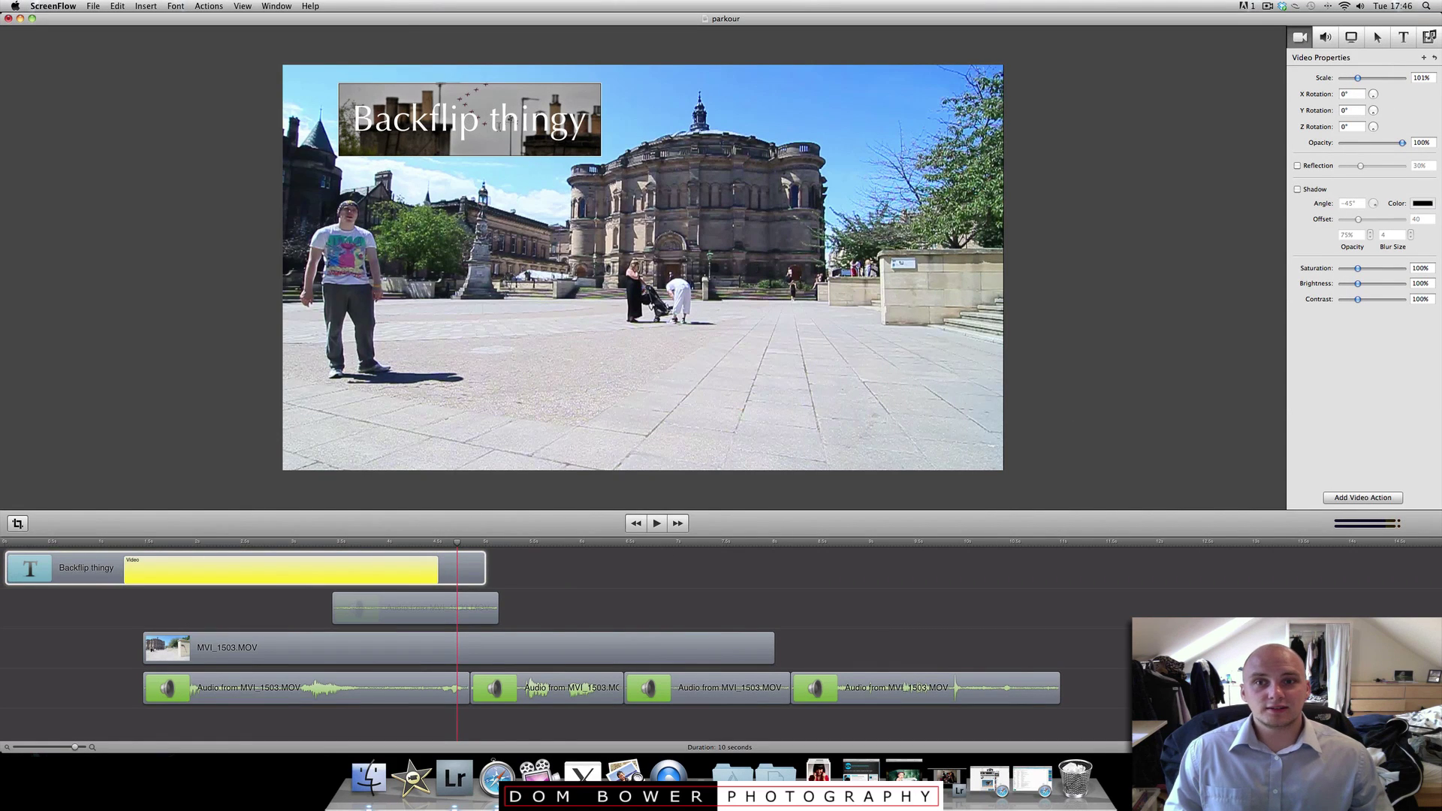
click(516, 132)
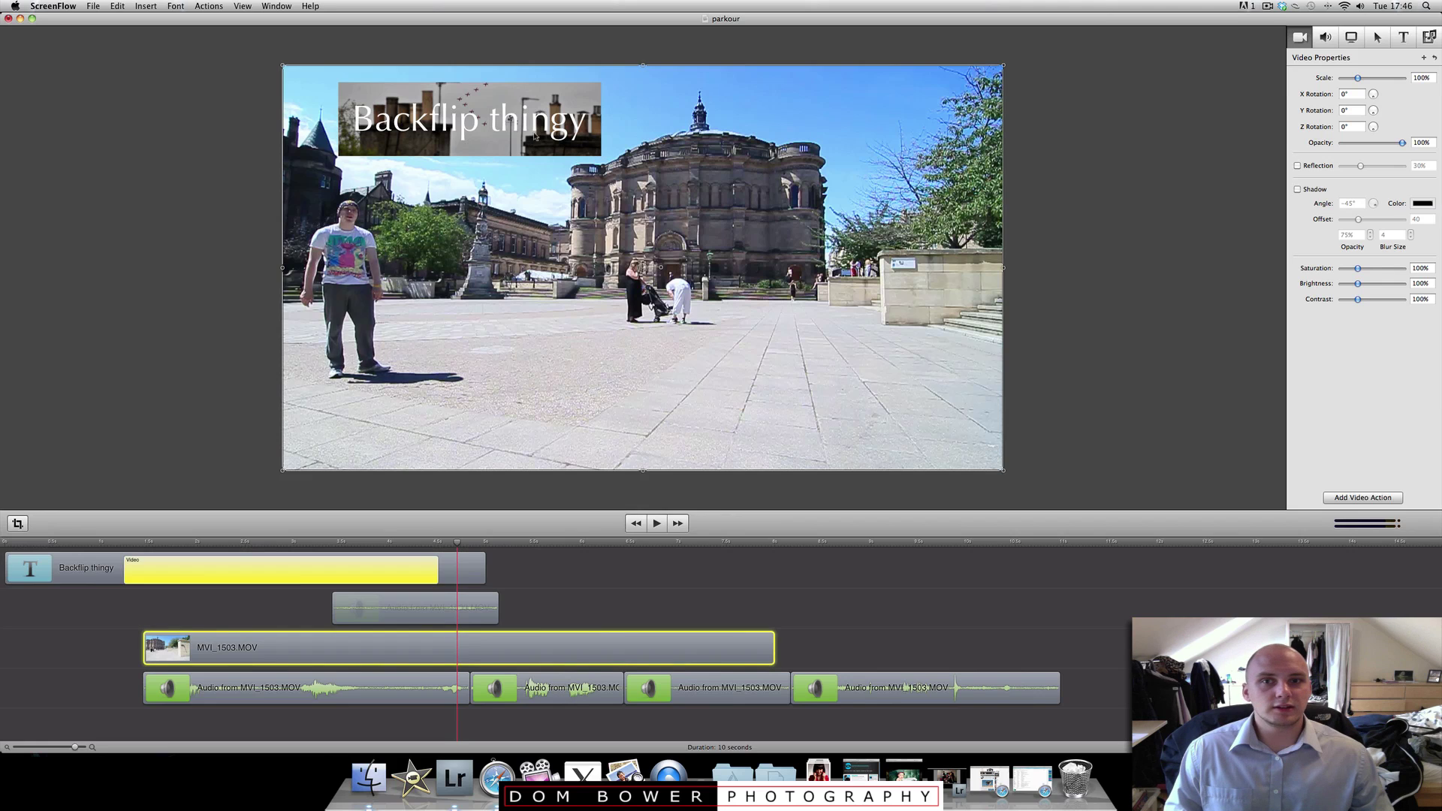
drag(517, 132, 928, 399)
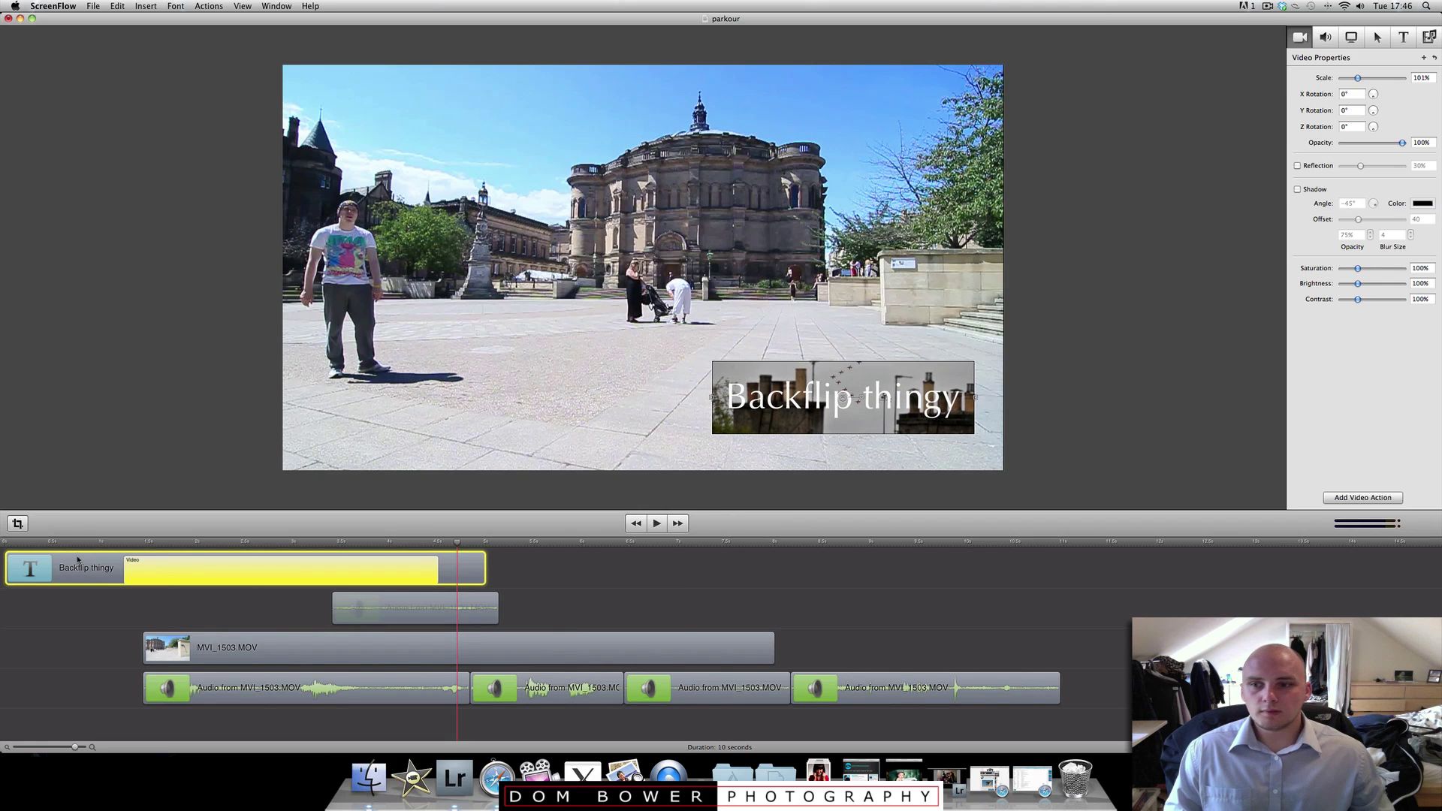
click(11, 544)
key(space)
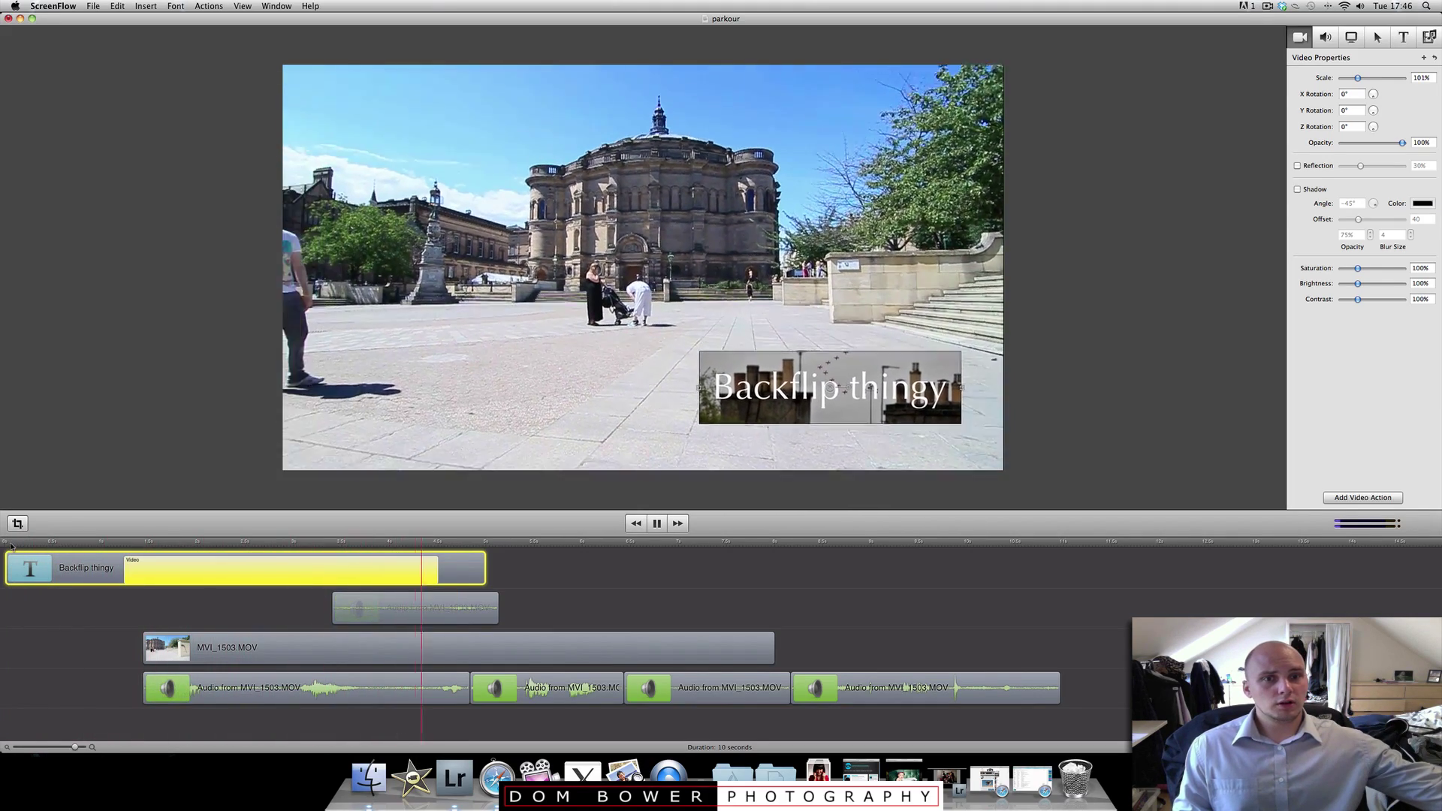
key(space)
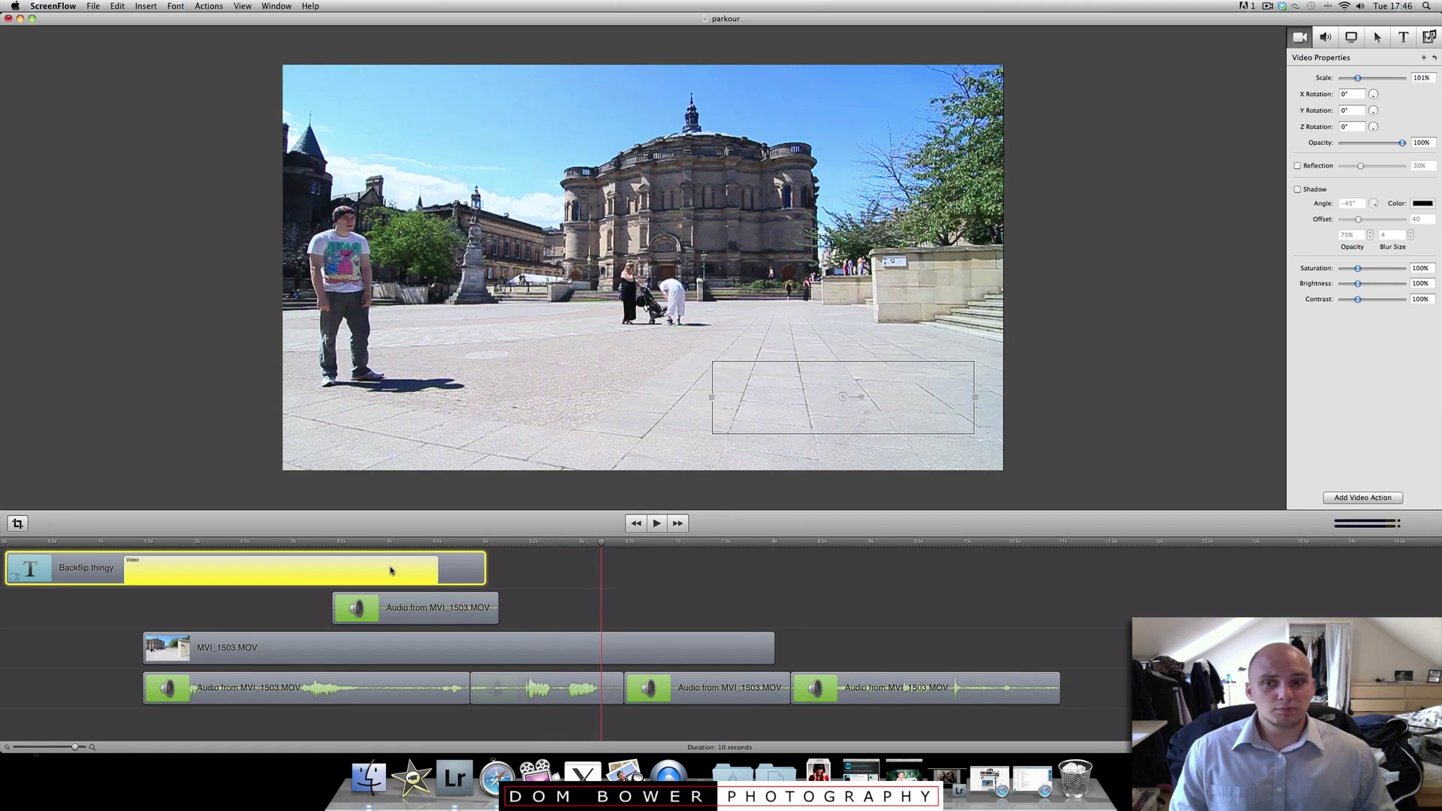
Enlarge the title to 162% scale at the end of its video action and play the animation back
click(462, 543)
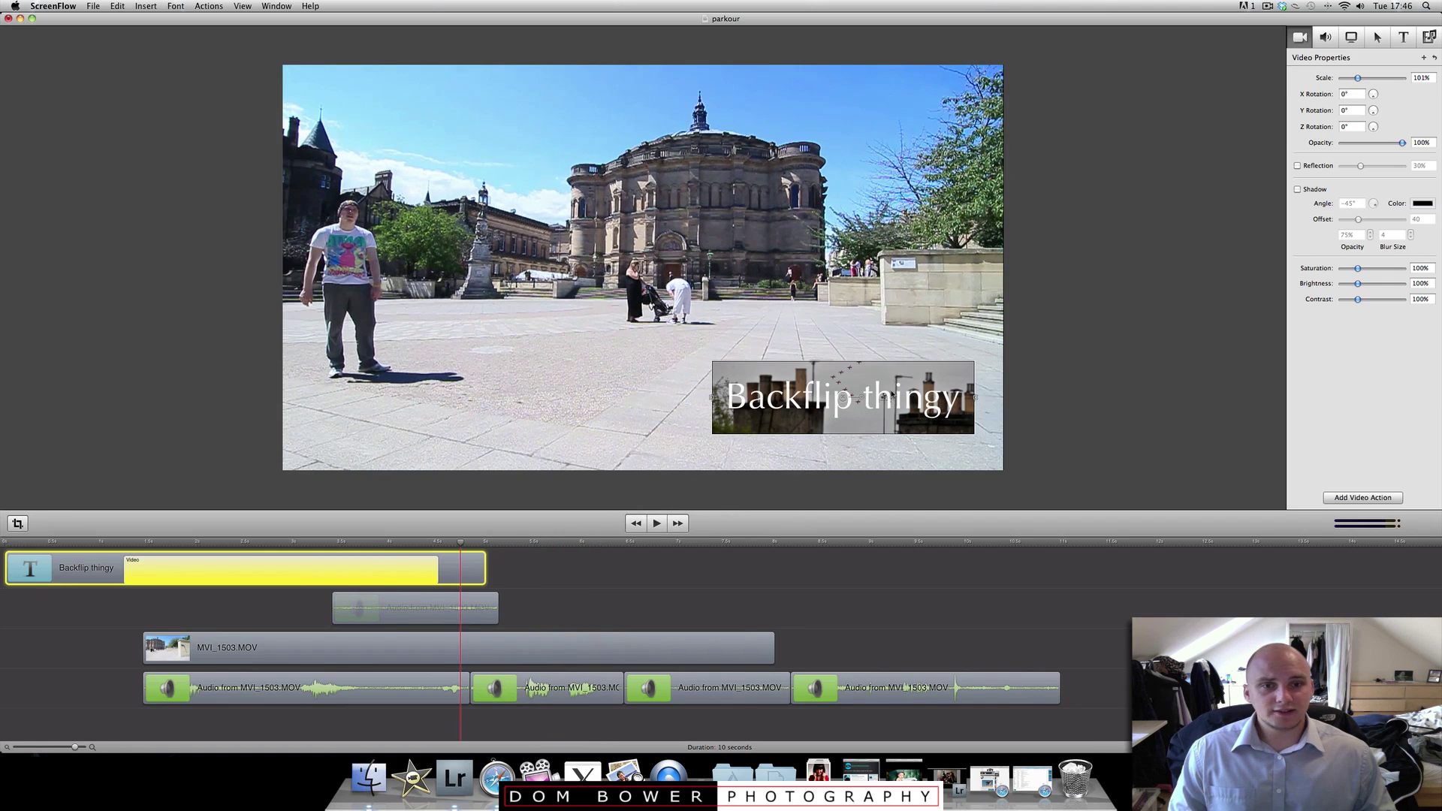
click(474, 576)
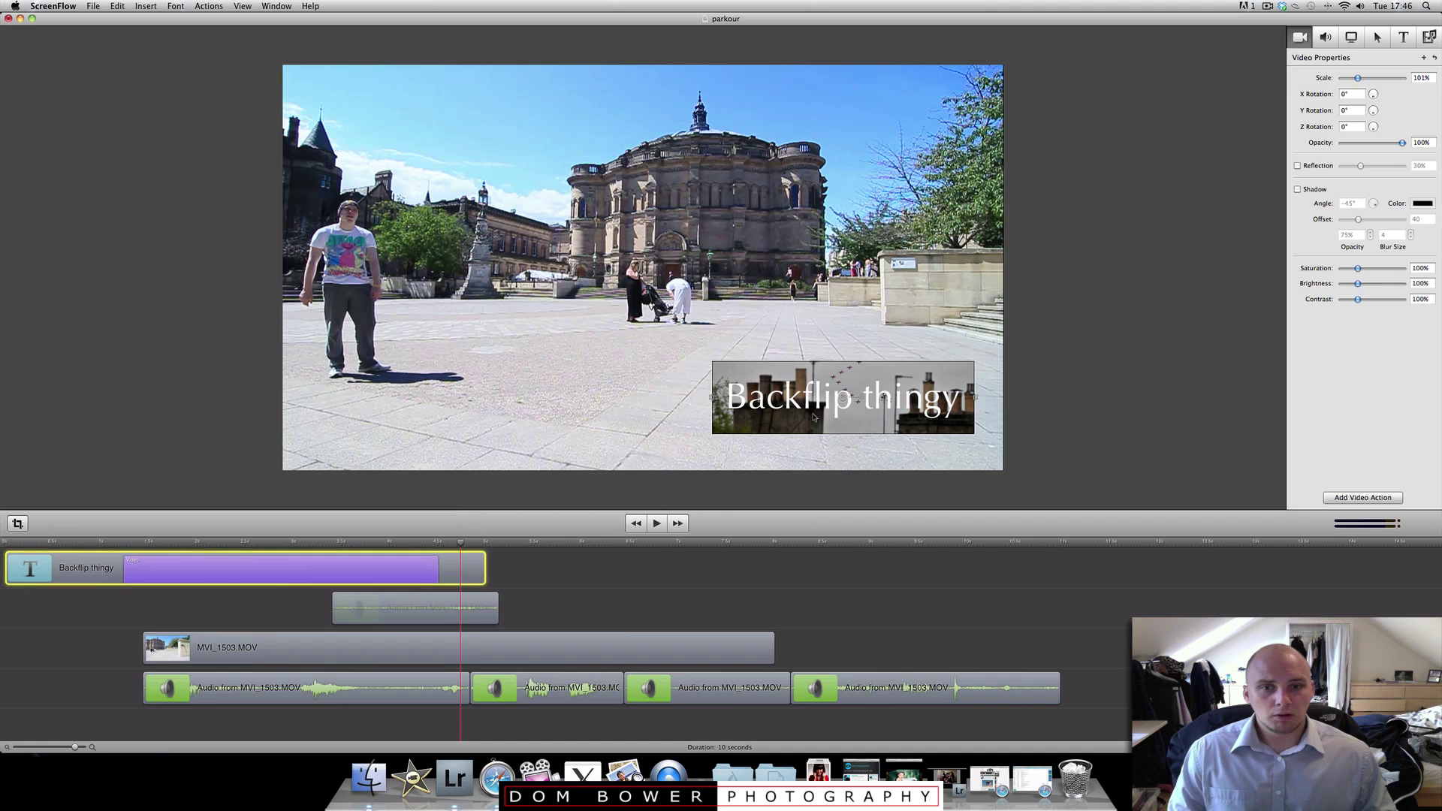
drag(975, 435, 1052, 454)
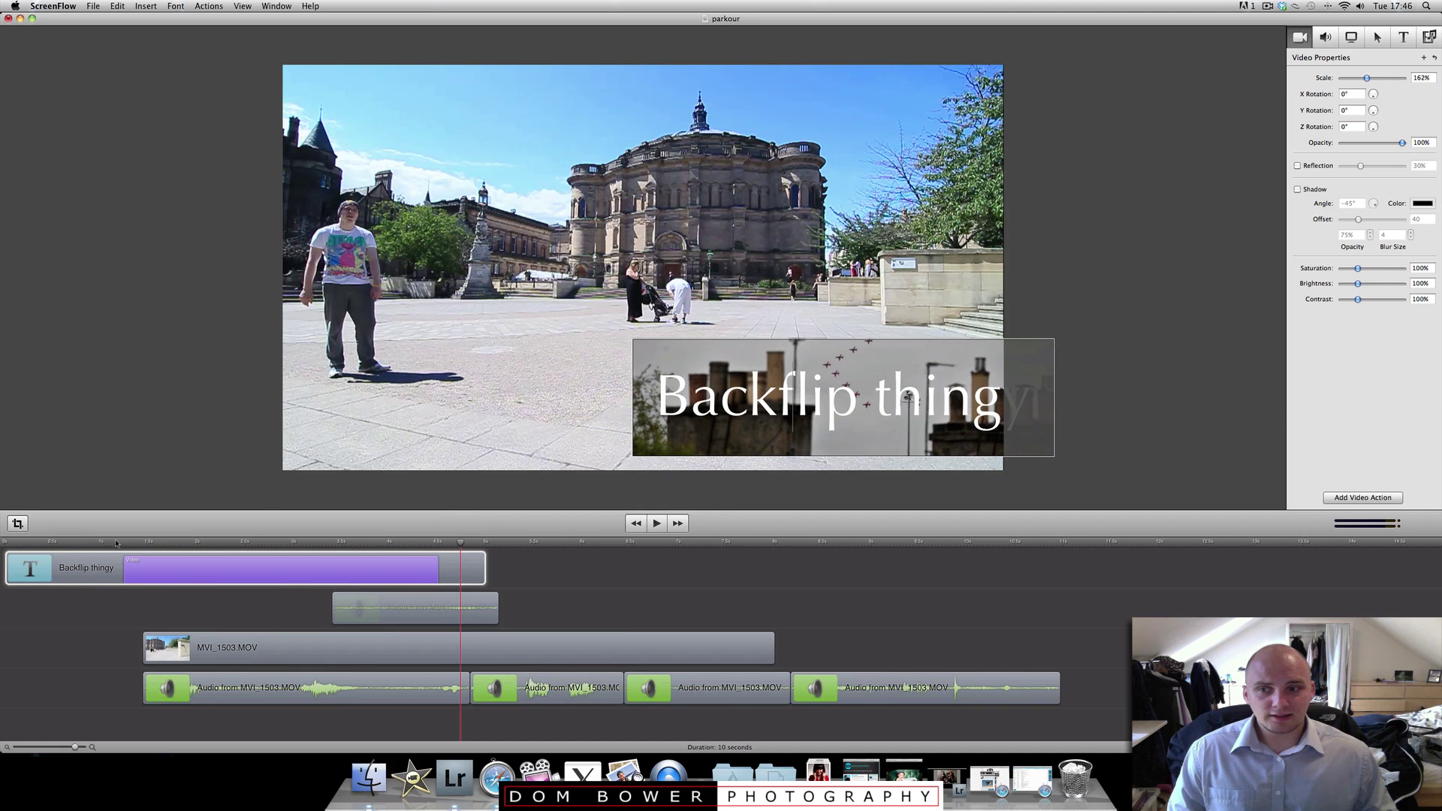
click(53, 543)
key(space)
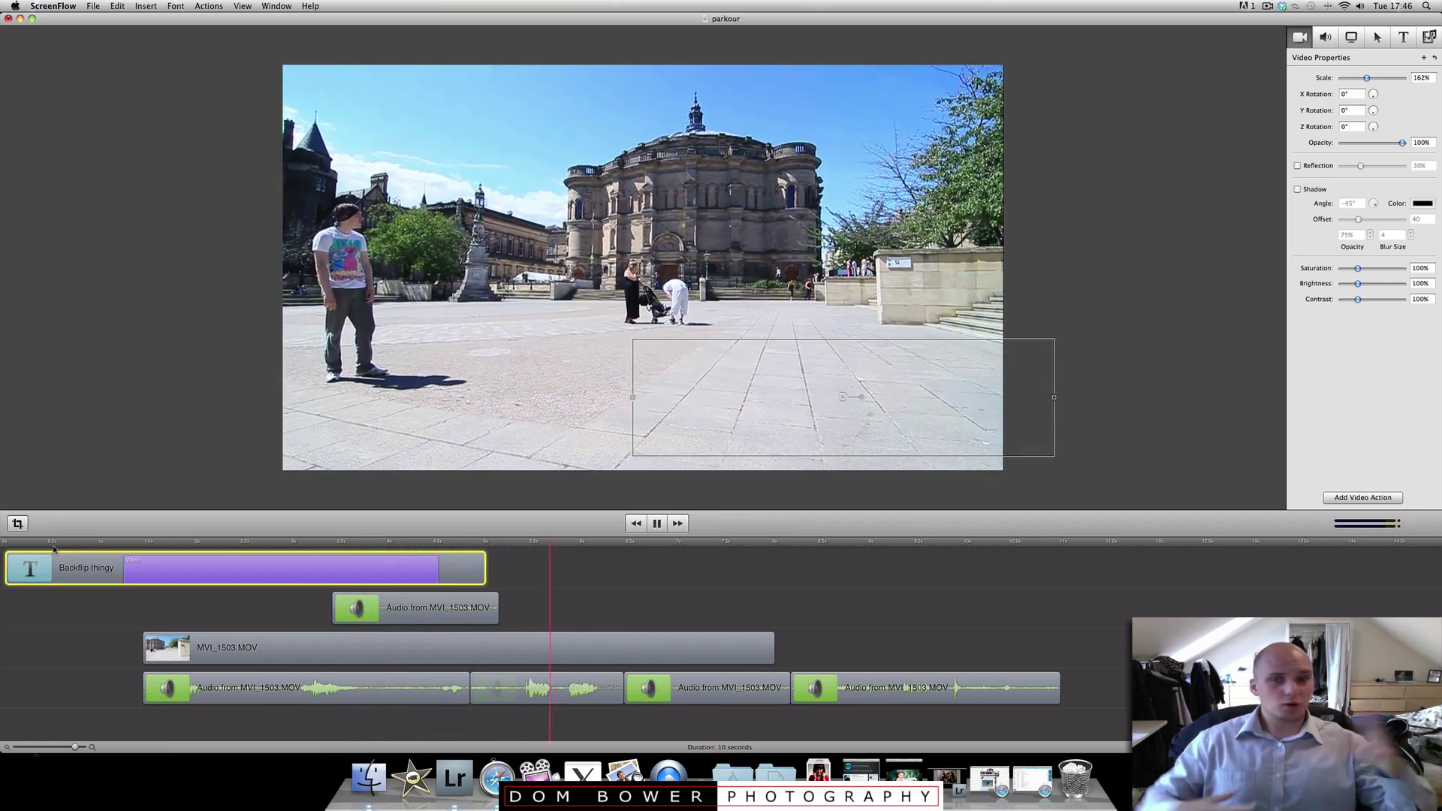
key(space)
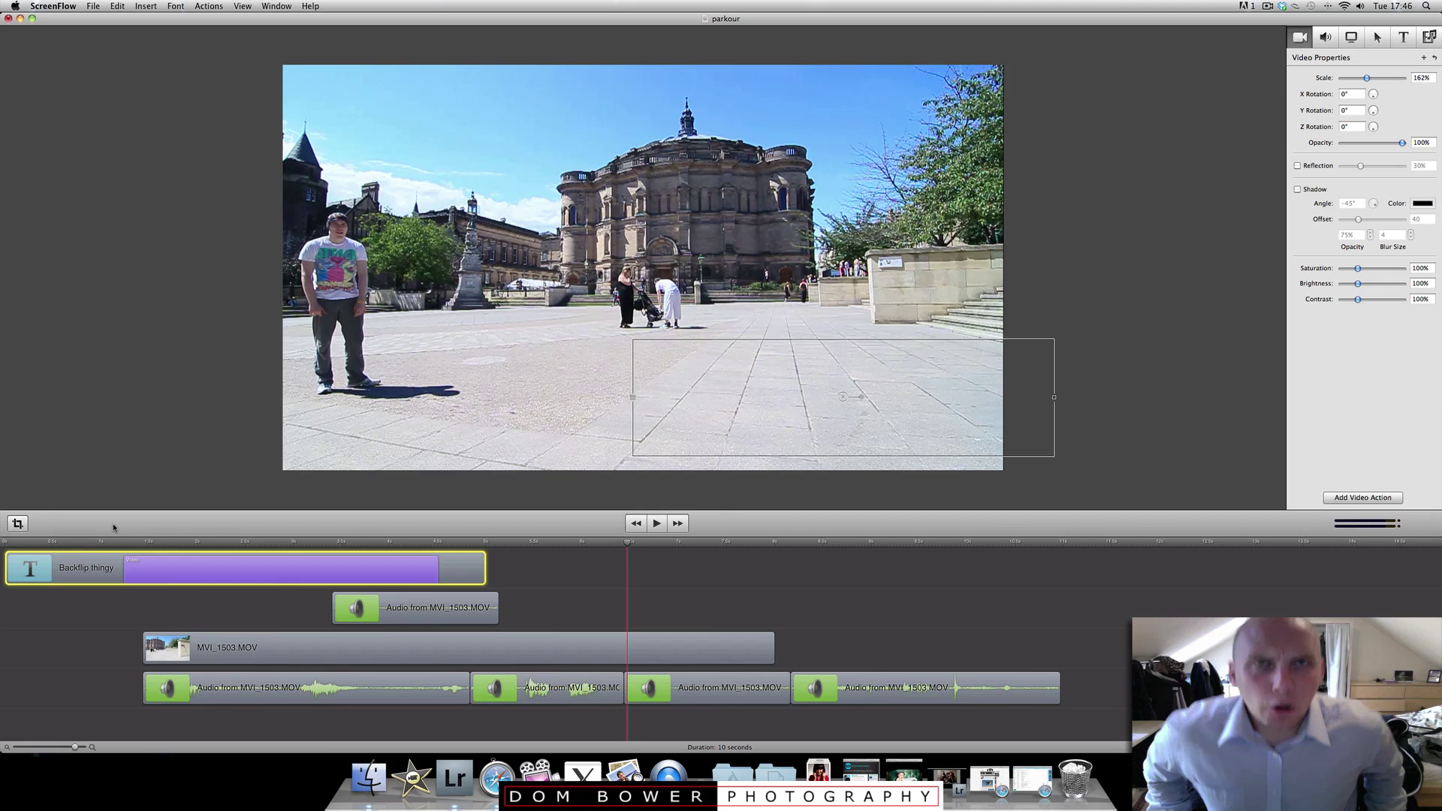
Extend the title clip to about 10.3 seconds and add a second video action ending at about 5.2 seconds
click(433, 580)
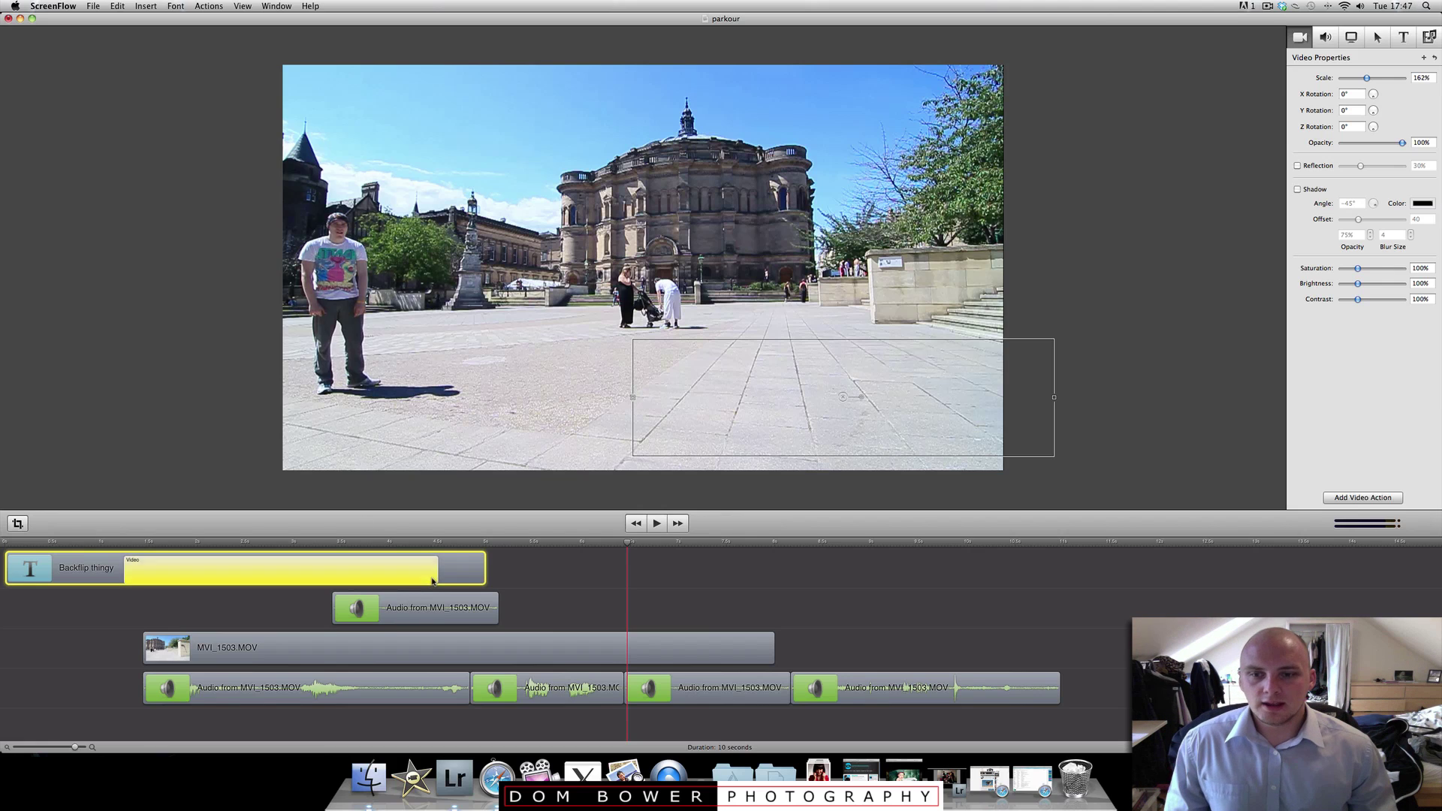
click(478, 581)
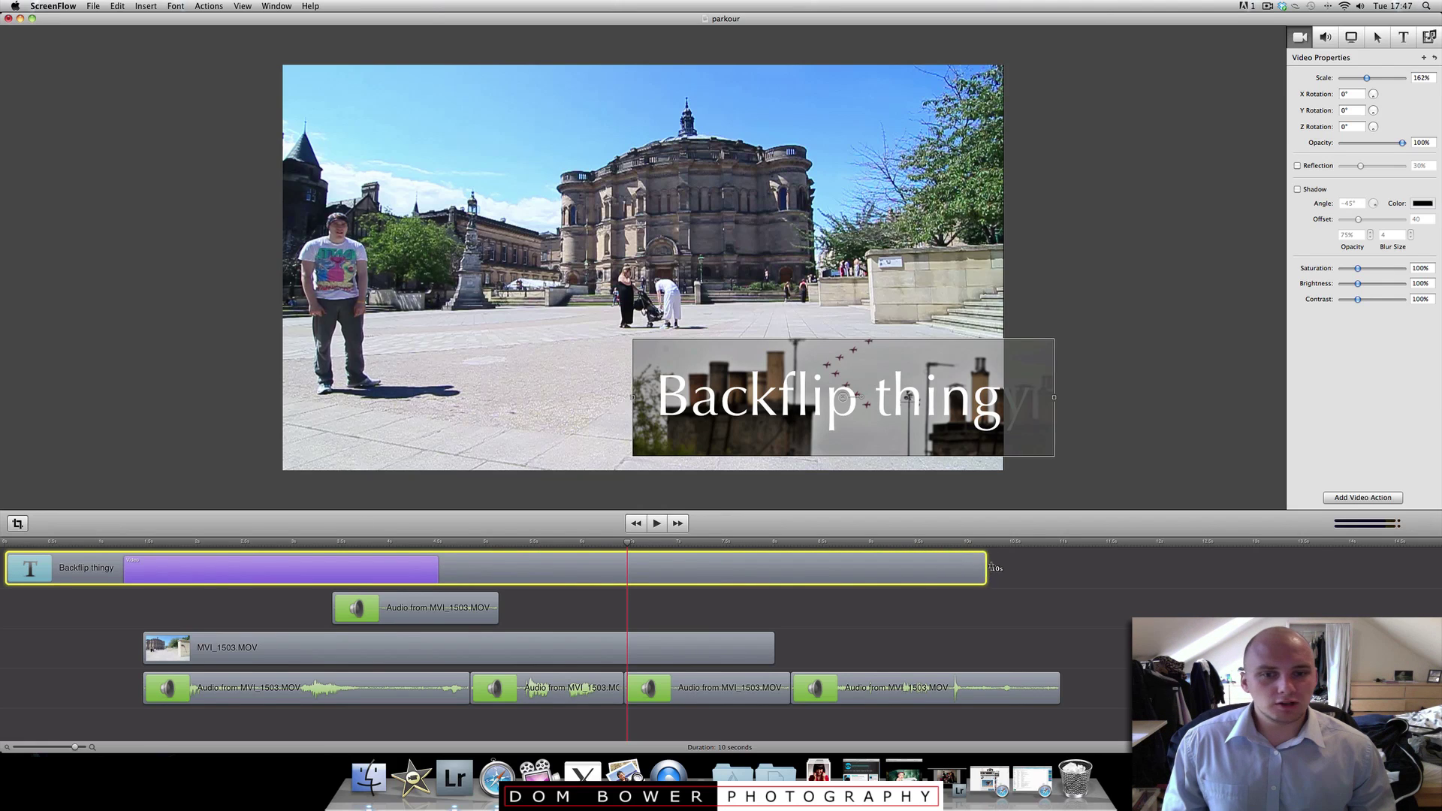
click(496, 551)
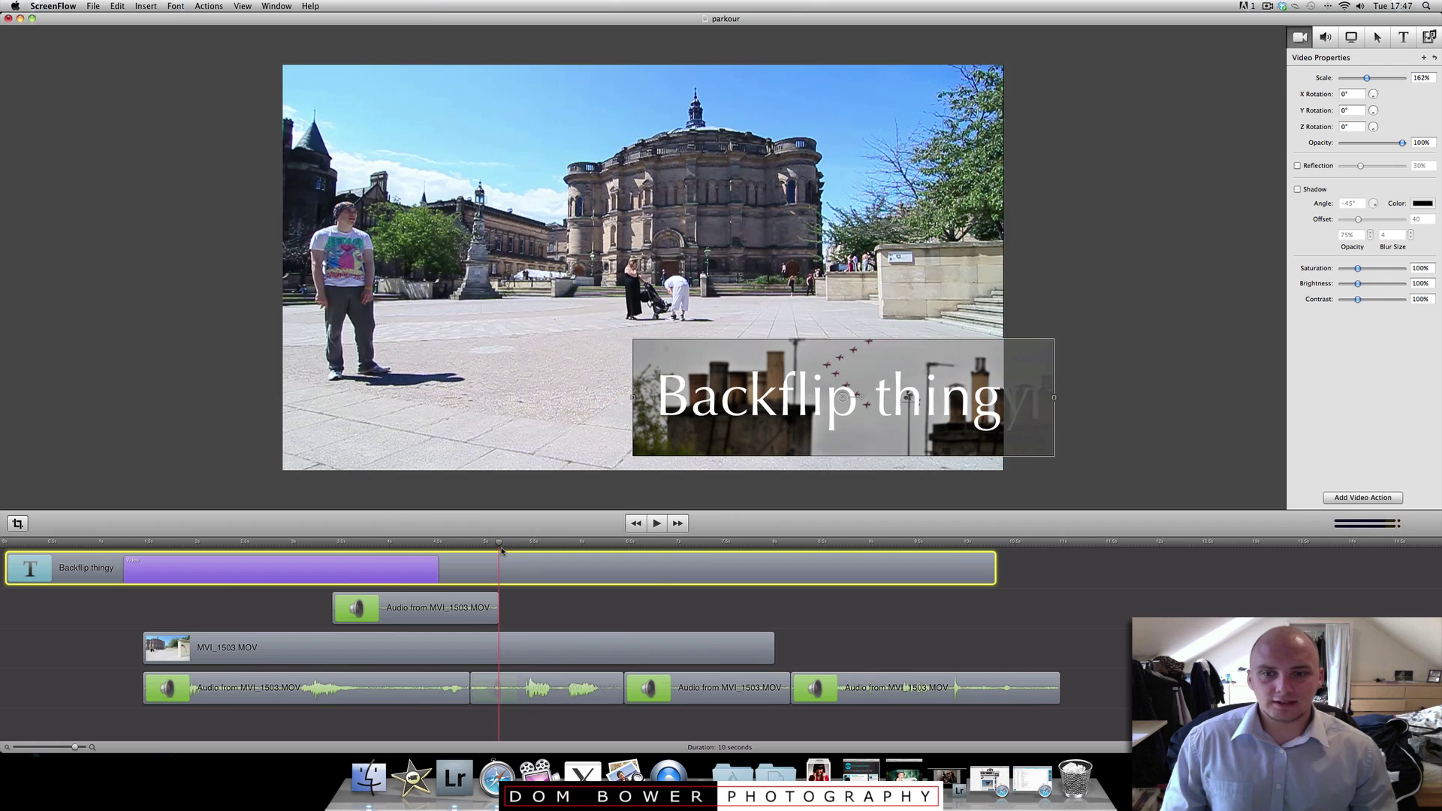
click(1382, 500)
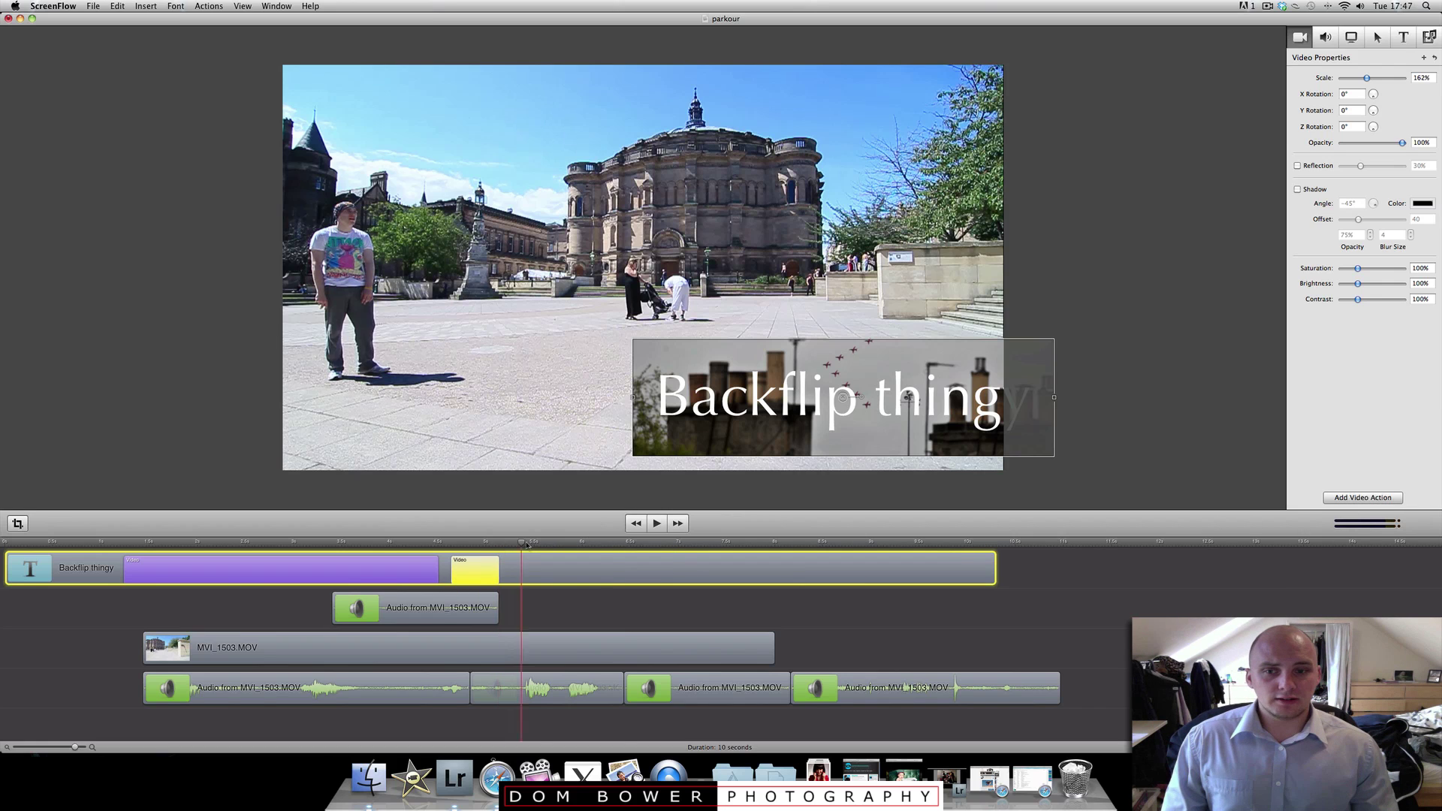
key(space)
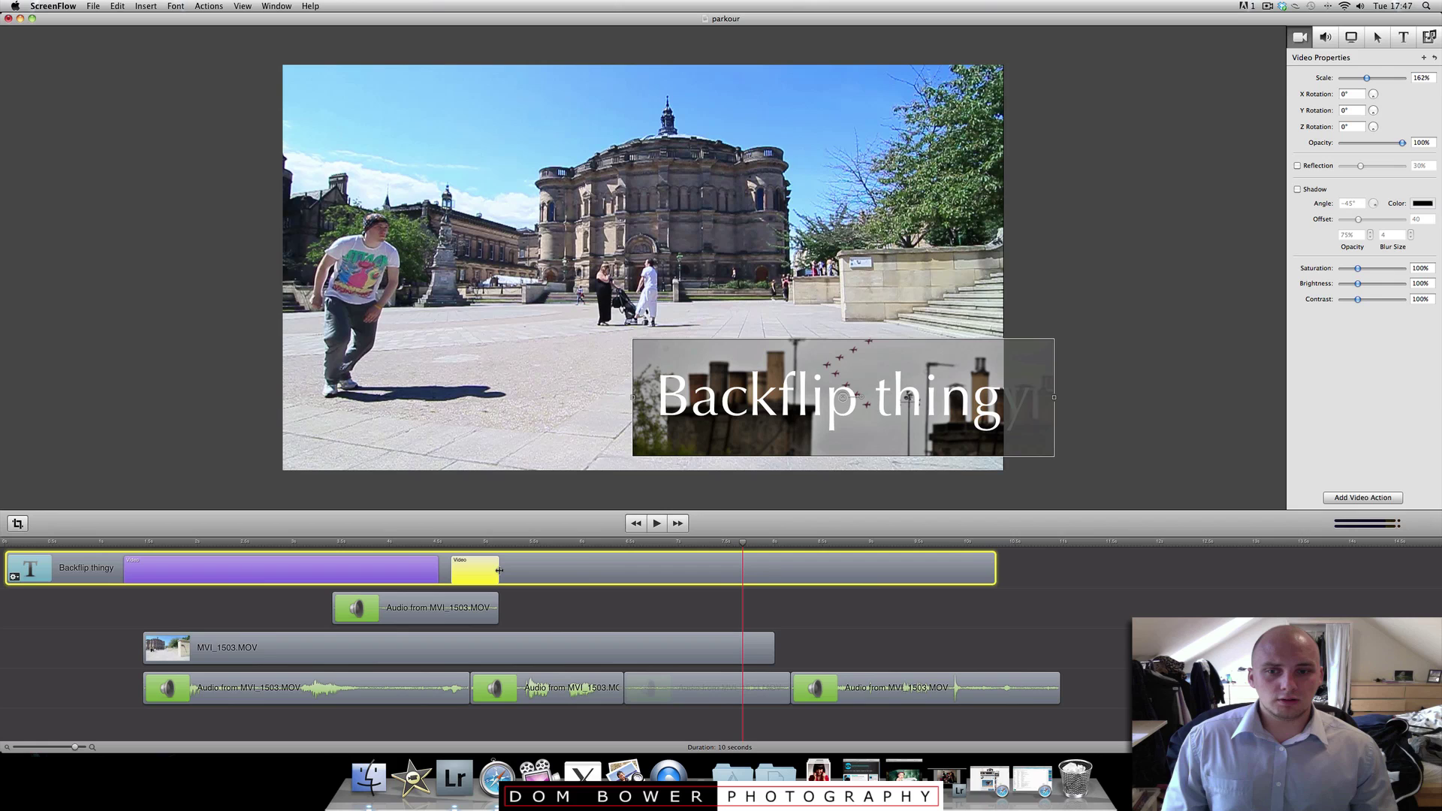
Lengthen the second video action to about 6.2 seconds, with the title shrunk to 56% scale in the picture's lower-left corner
drag(500, 571, 596, 569)
drag(800, 388, 345, 434)
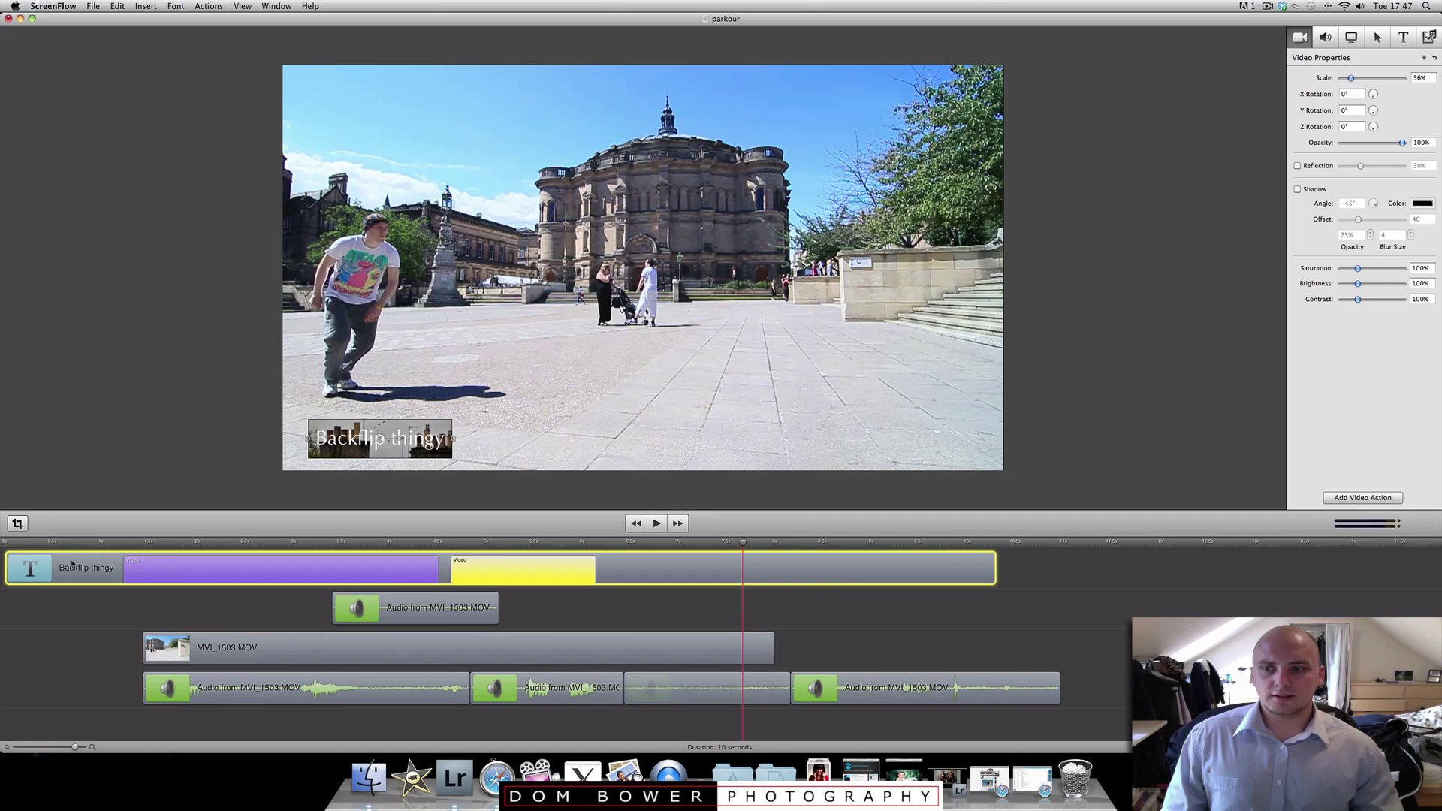
click(38, 542)
key(space)
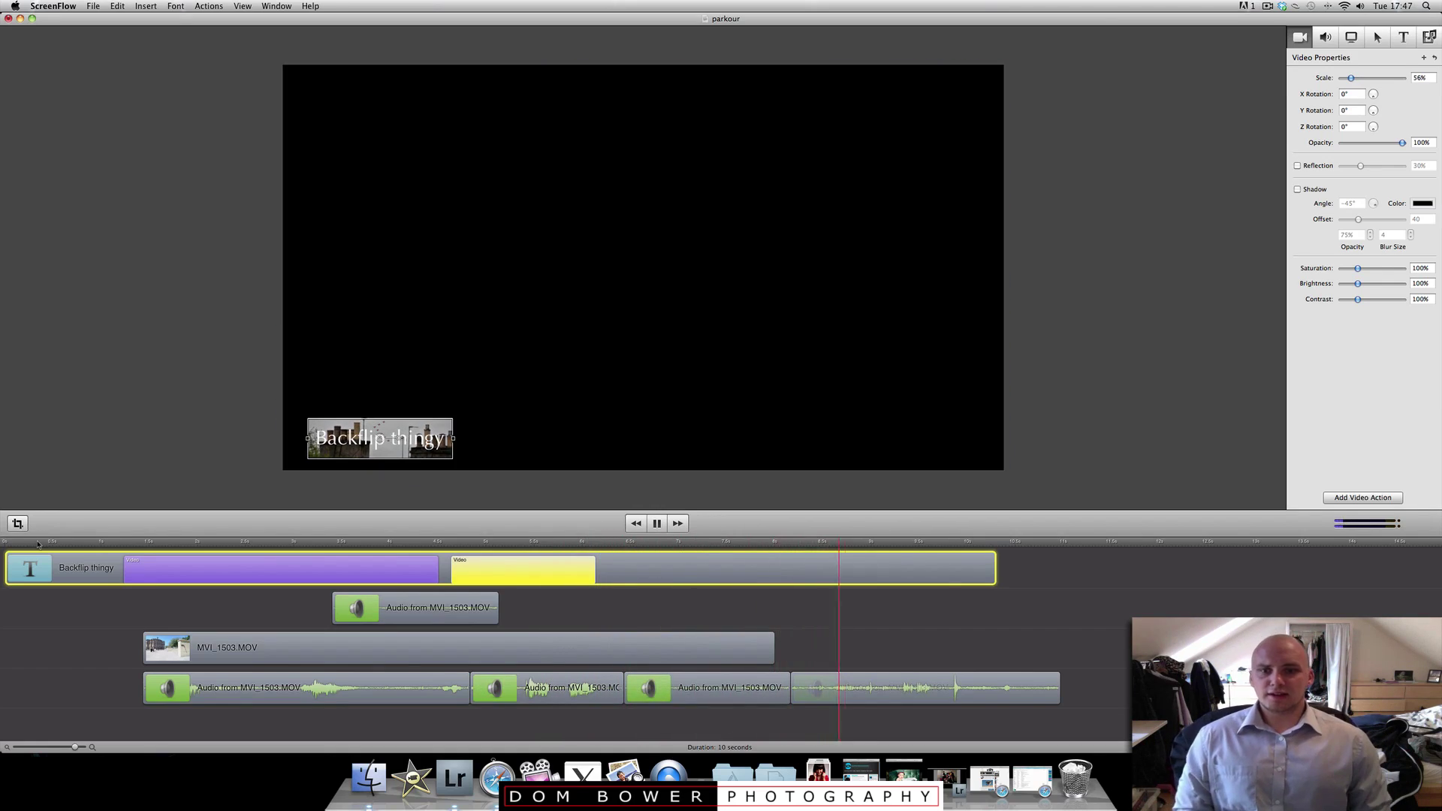
Shift the upper background audio clip to start at about 4.8 seconds and play the result back
drag(406, 610, 536, 611)
click(111, 542)
key(space)
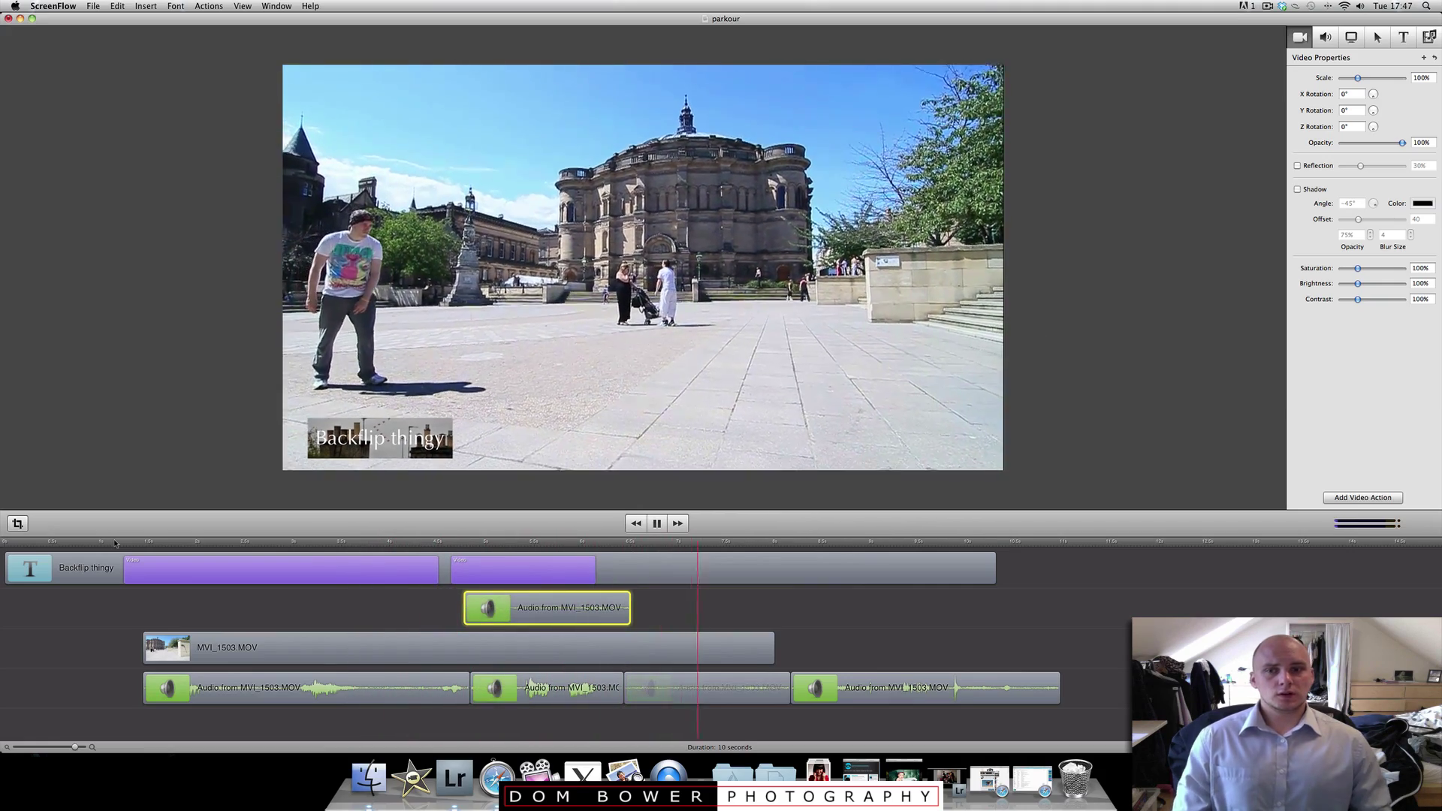
key(space)
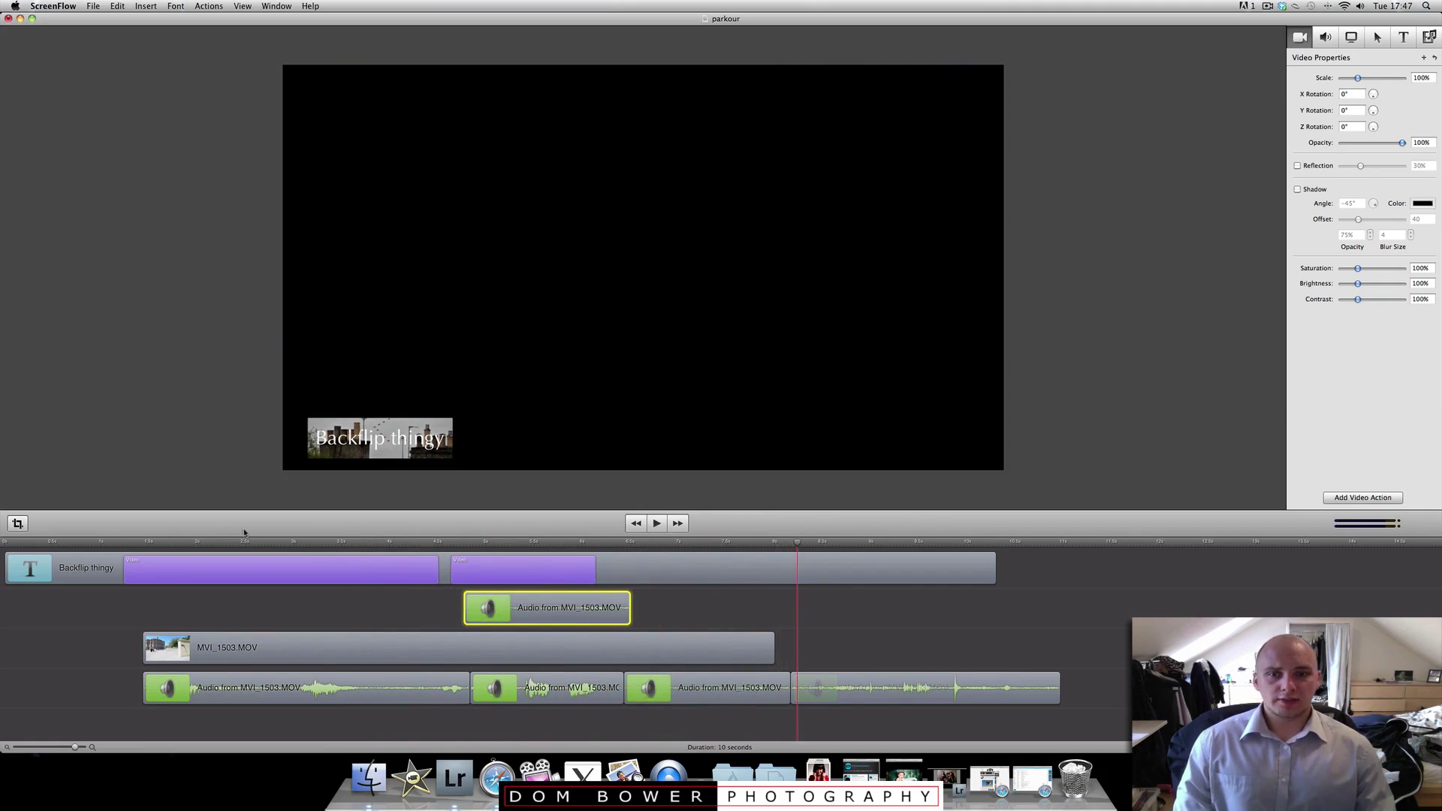
Add a third video action to the title clip ending at about 7 seconds
click(670, 553)
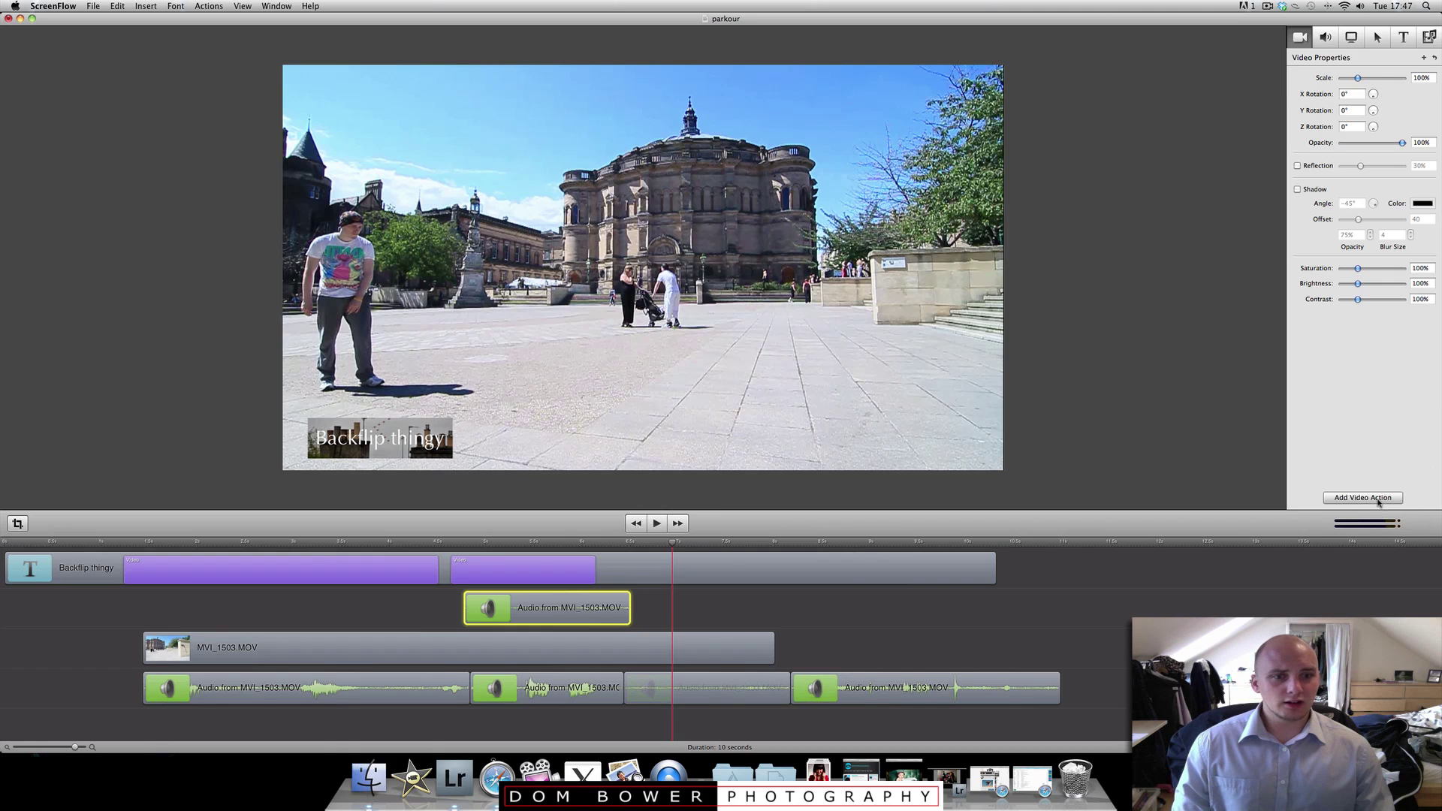
click(1372, 500)
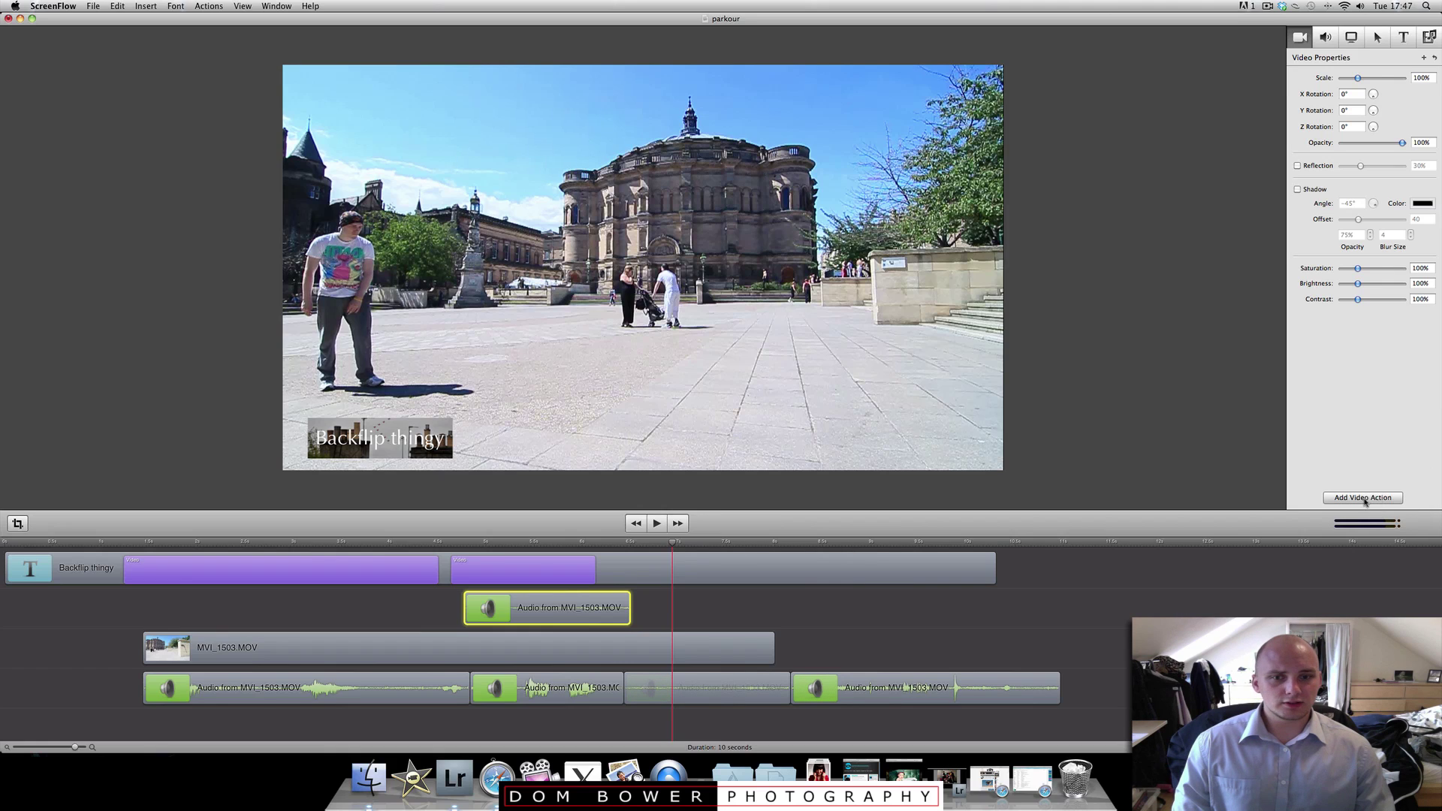
click(714, 555)
click(1364, 497)
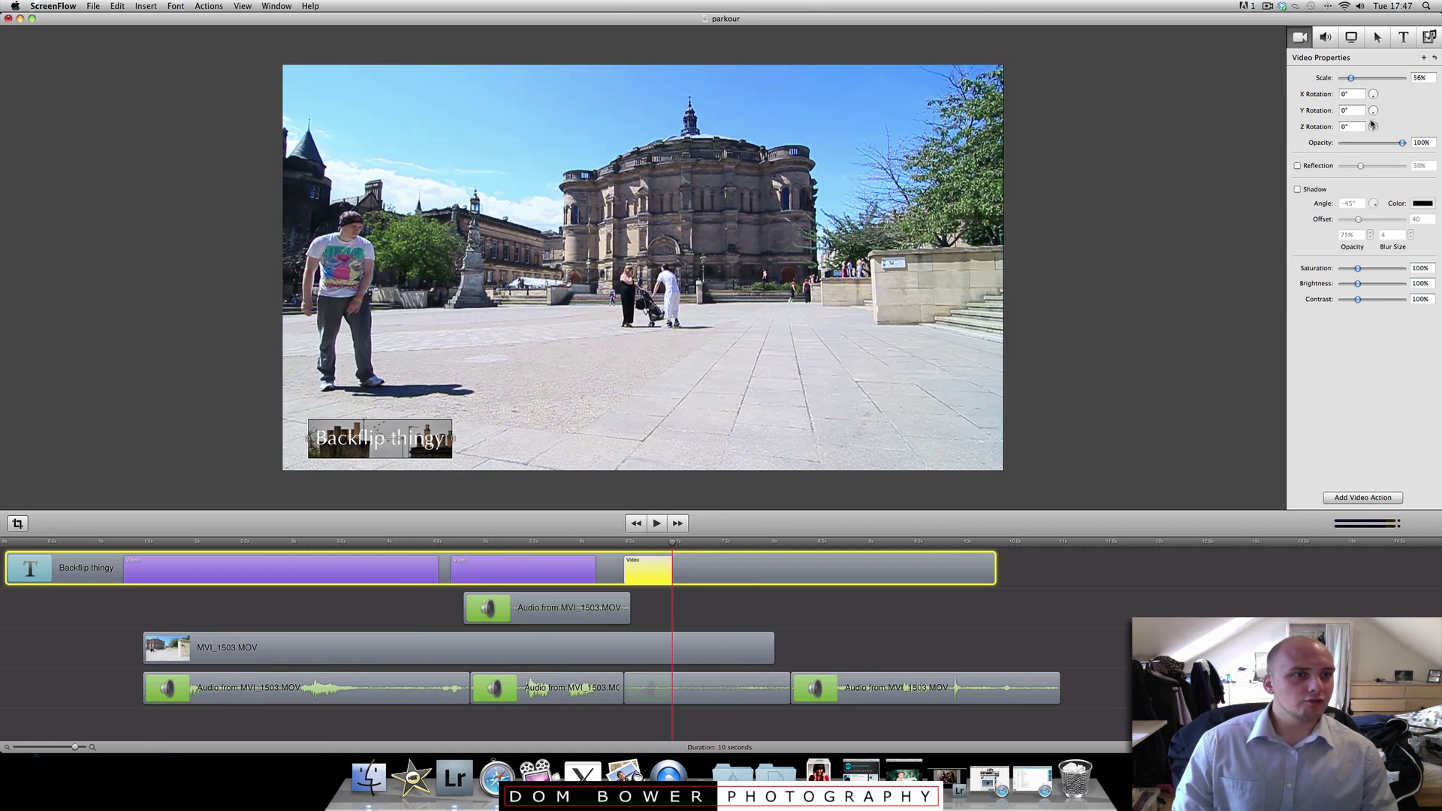
Set the title's Y rotation to -180° in its third video action and play back the flip
drag(1374, 116, 1375, 113)
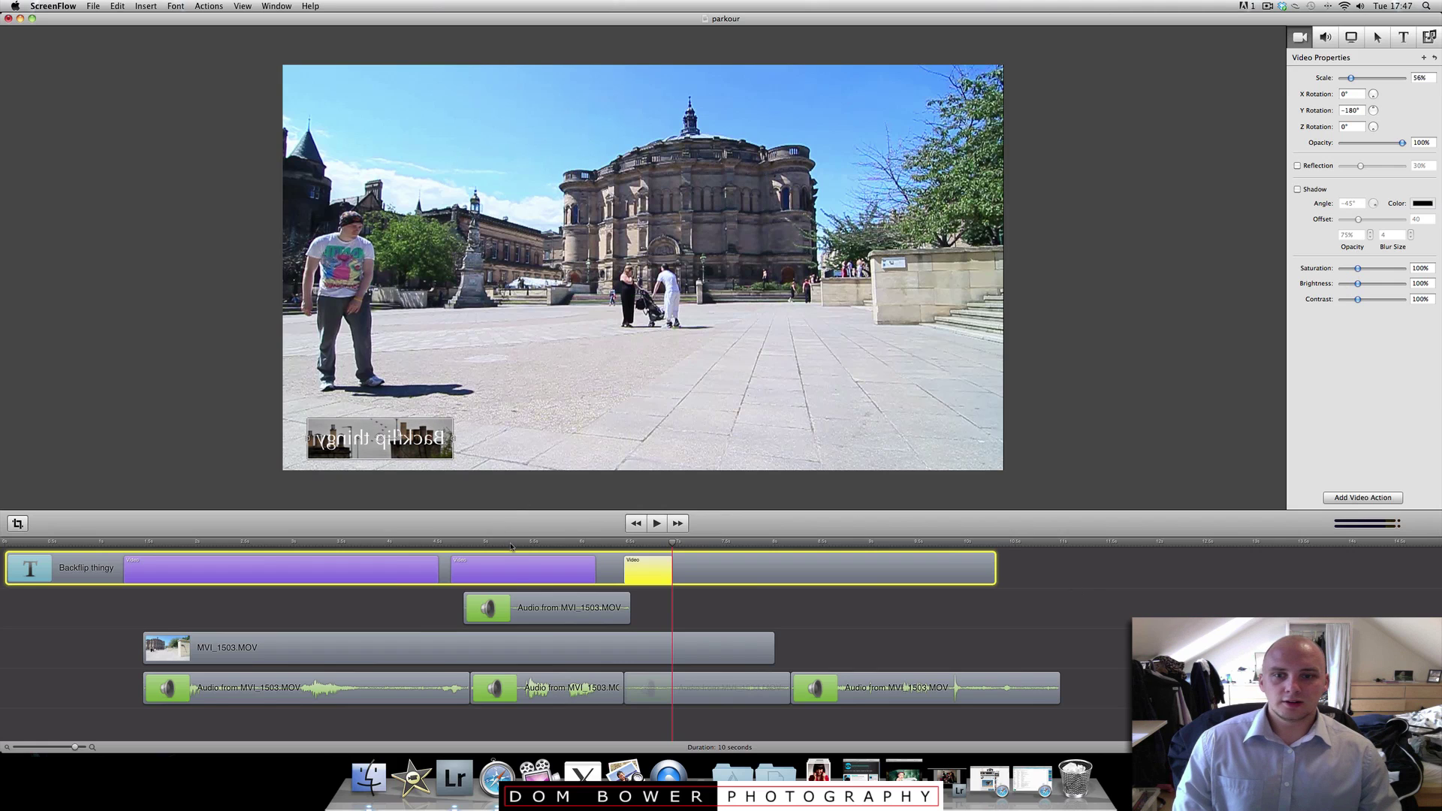
key(space)
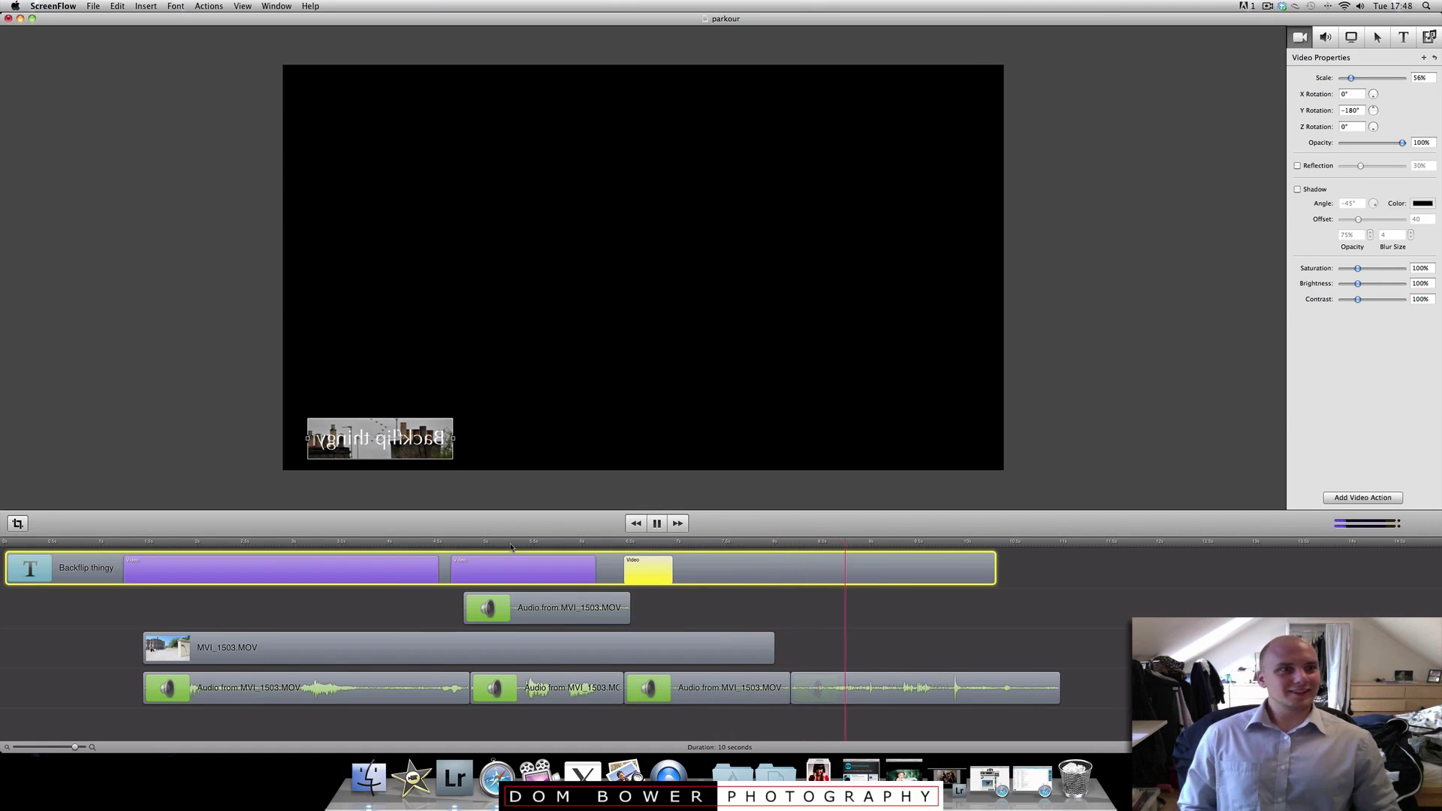
key(space)
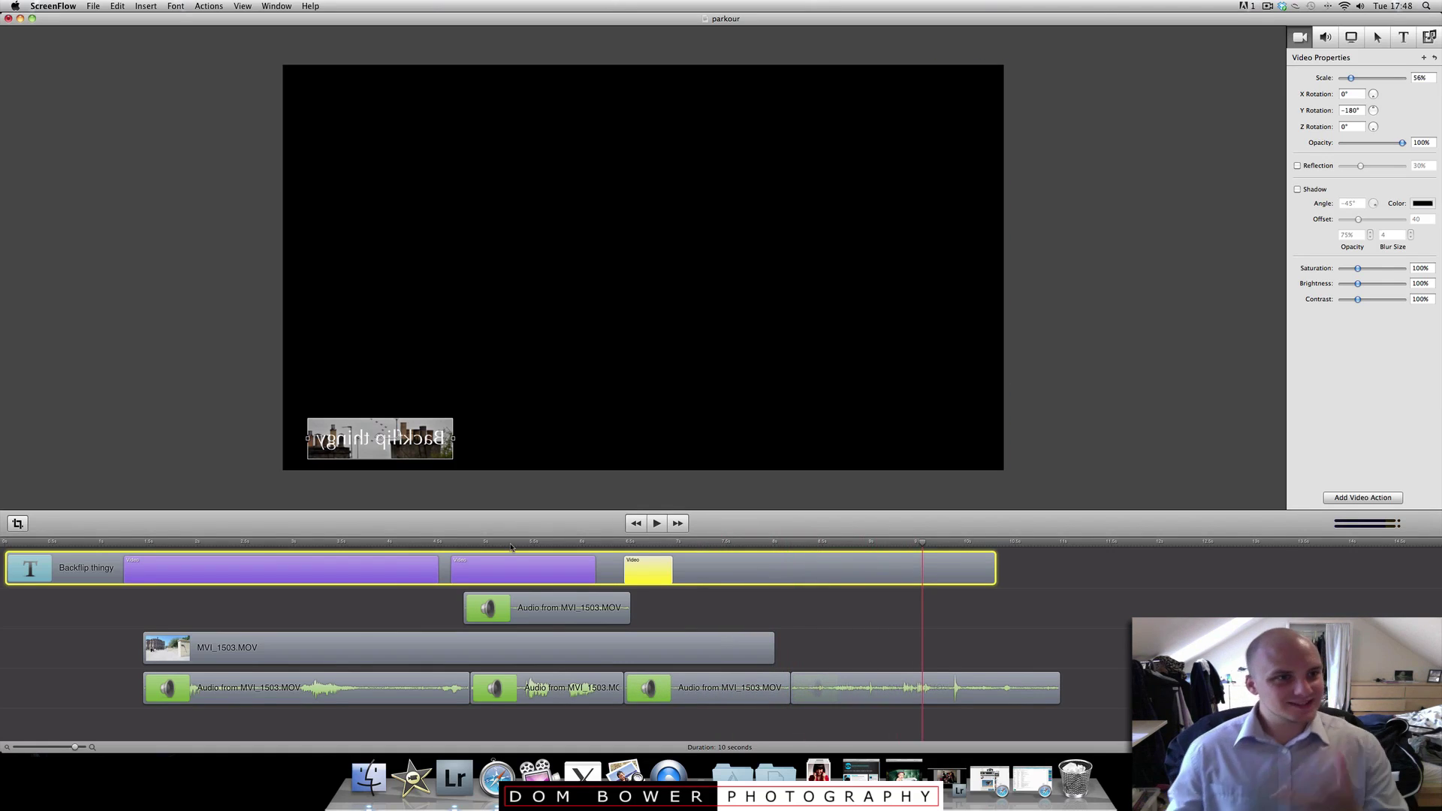
Add a fourth video action to the title ending at about 7.7 seconds, with Y rotation -4° and Z rotation -180°, and play it back
click(678, 544)
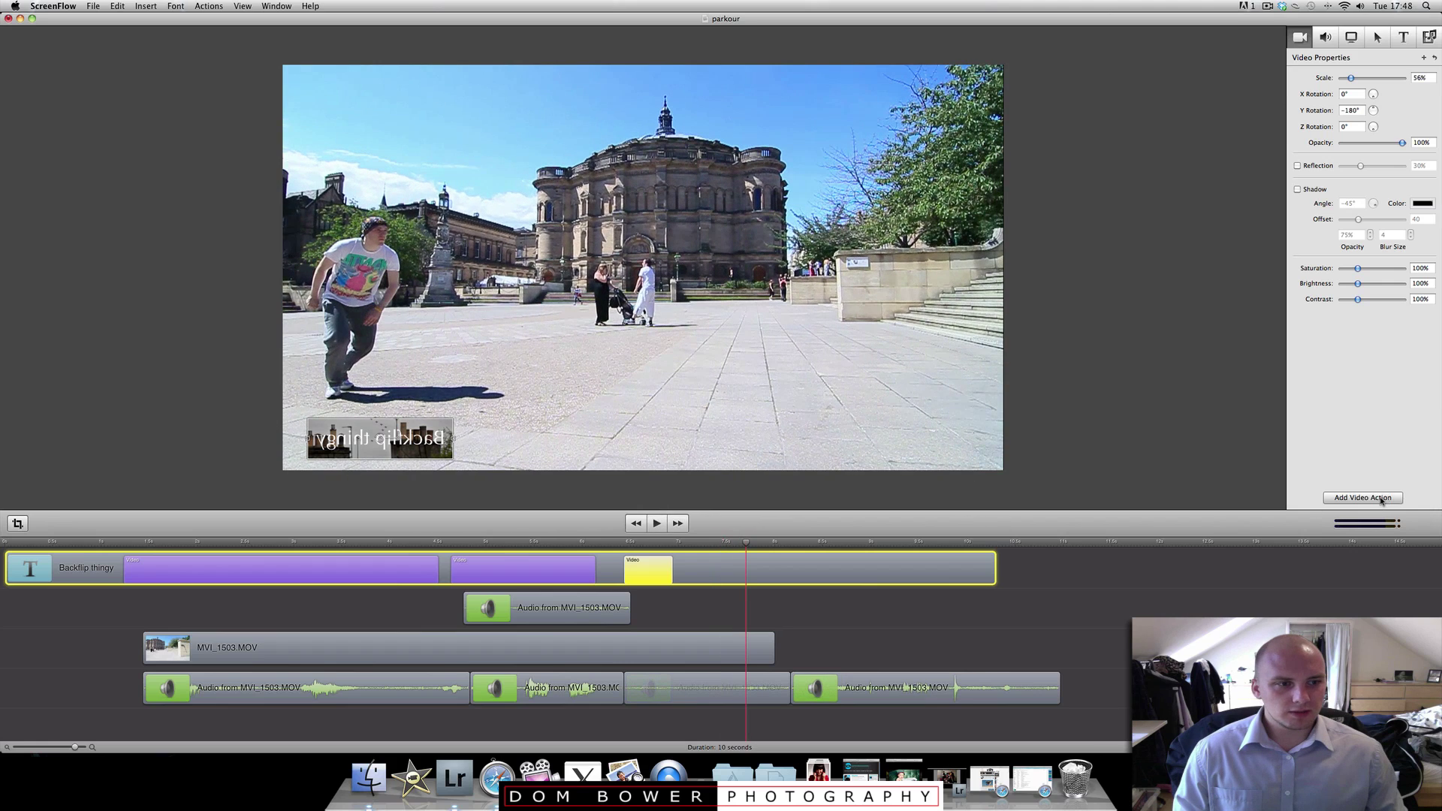
click(1380, 499)
drag(1375, 130, 1375, 122)
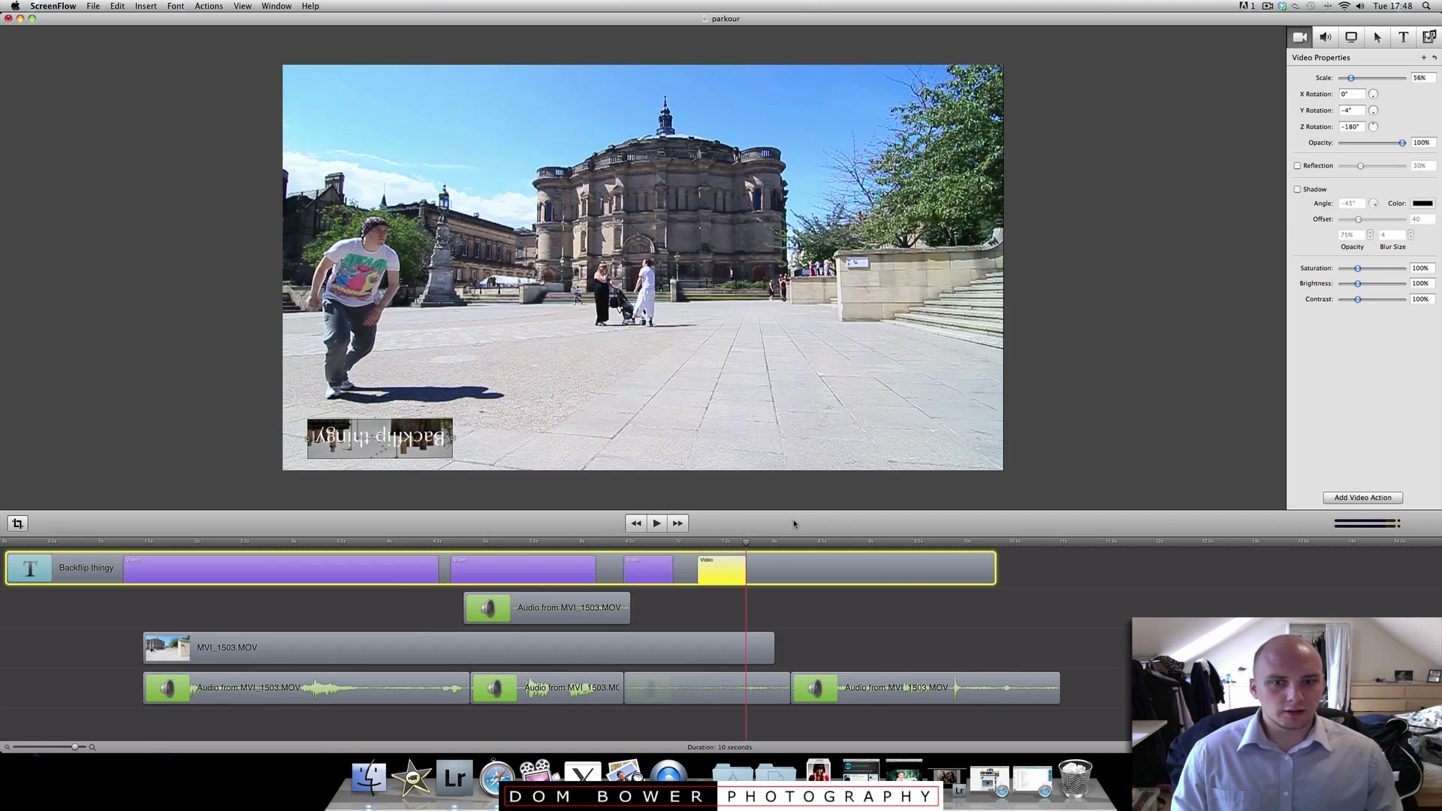
click(552, 544)
key(space)
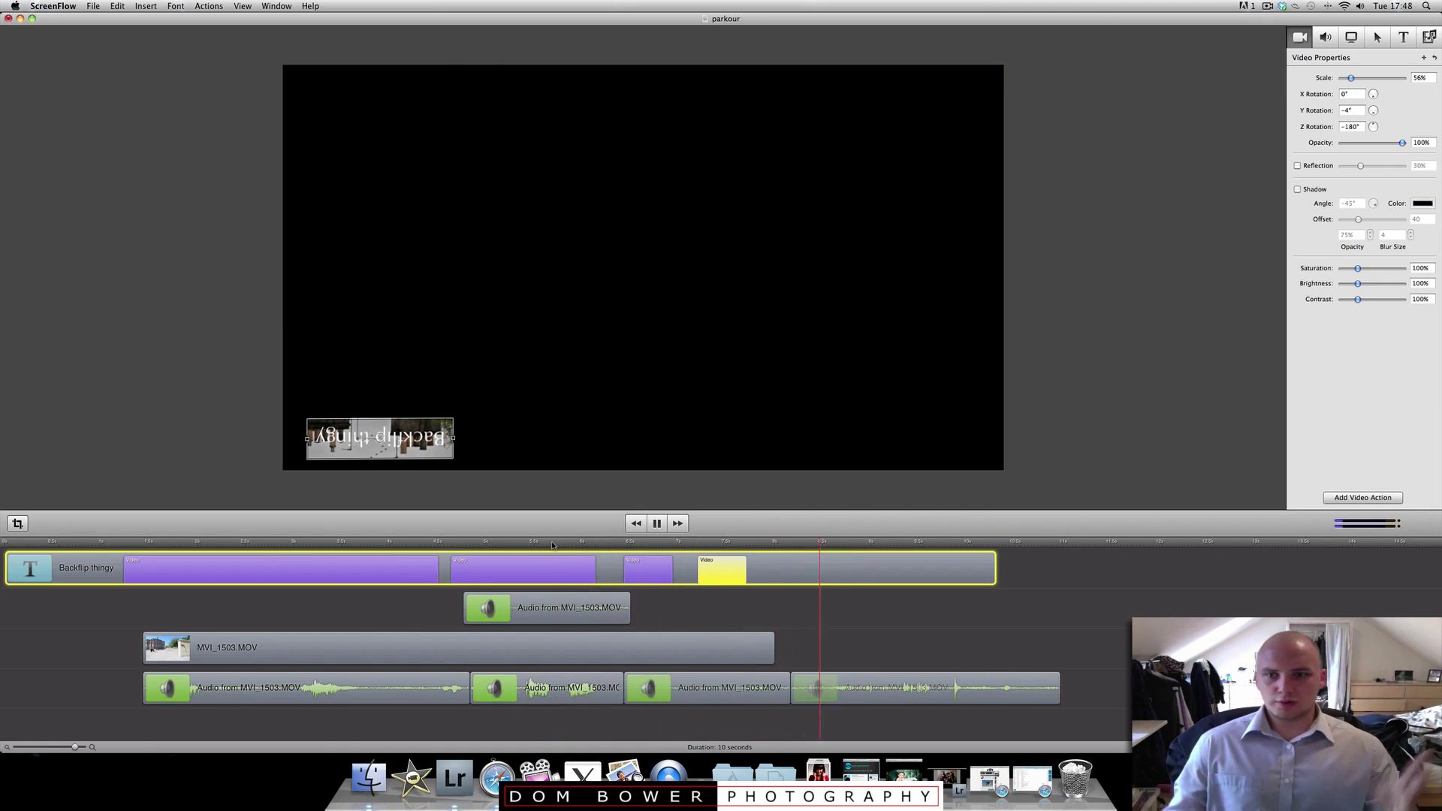
key(space)
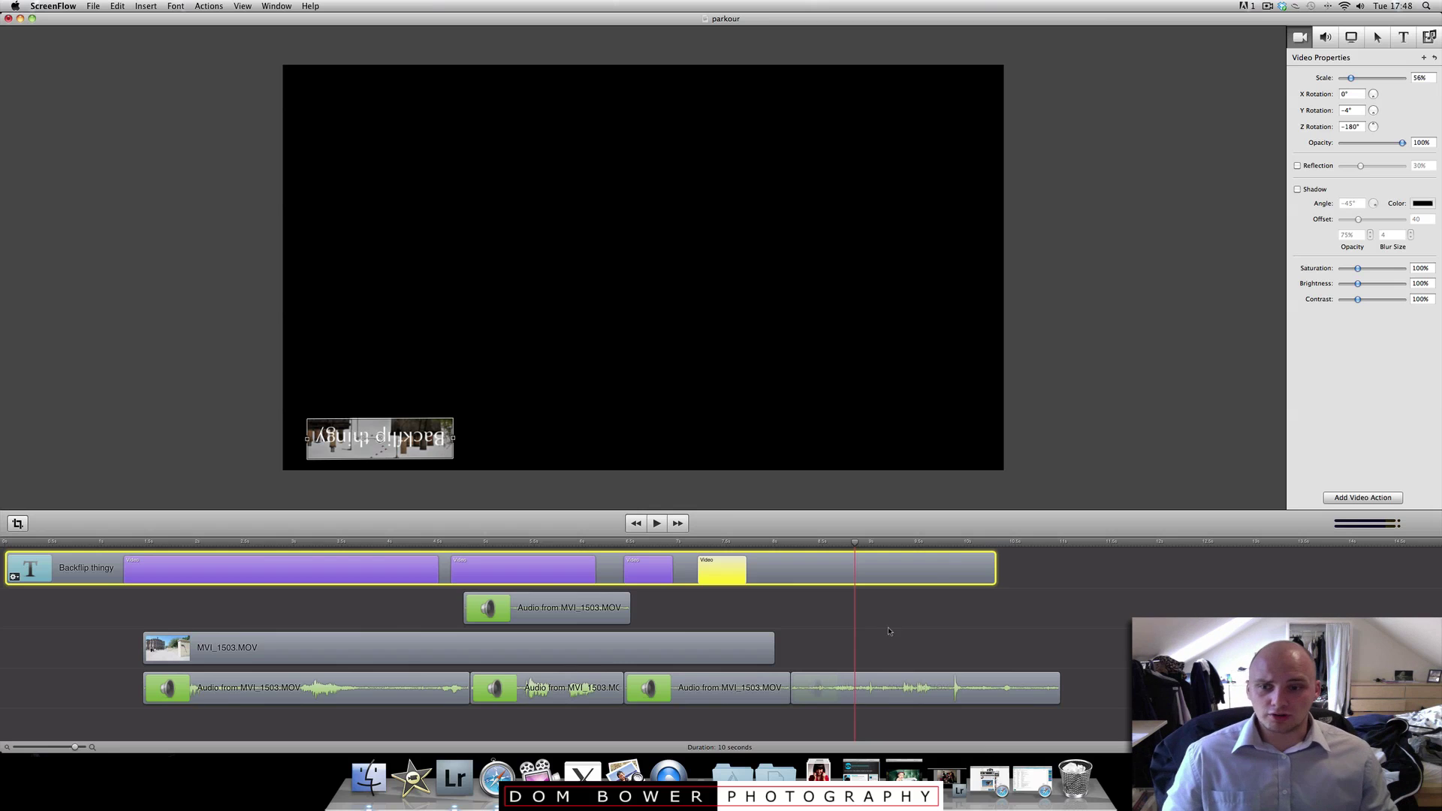
Extend the end of the MVI_1503.MOV video clip to about 11 seconds, level with the end of the lower audio track
click(601, 648)
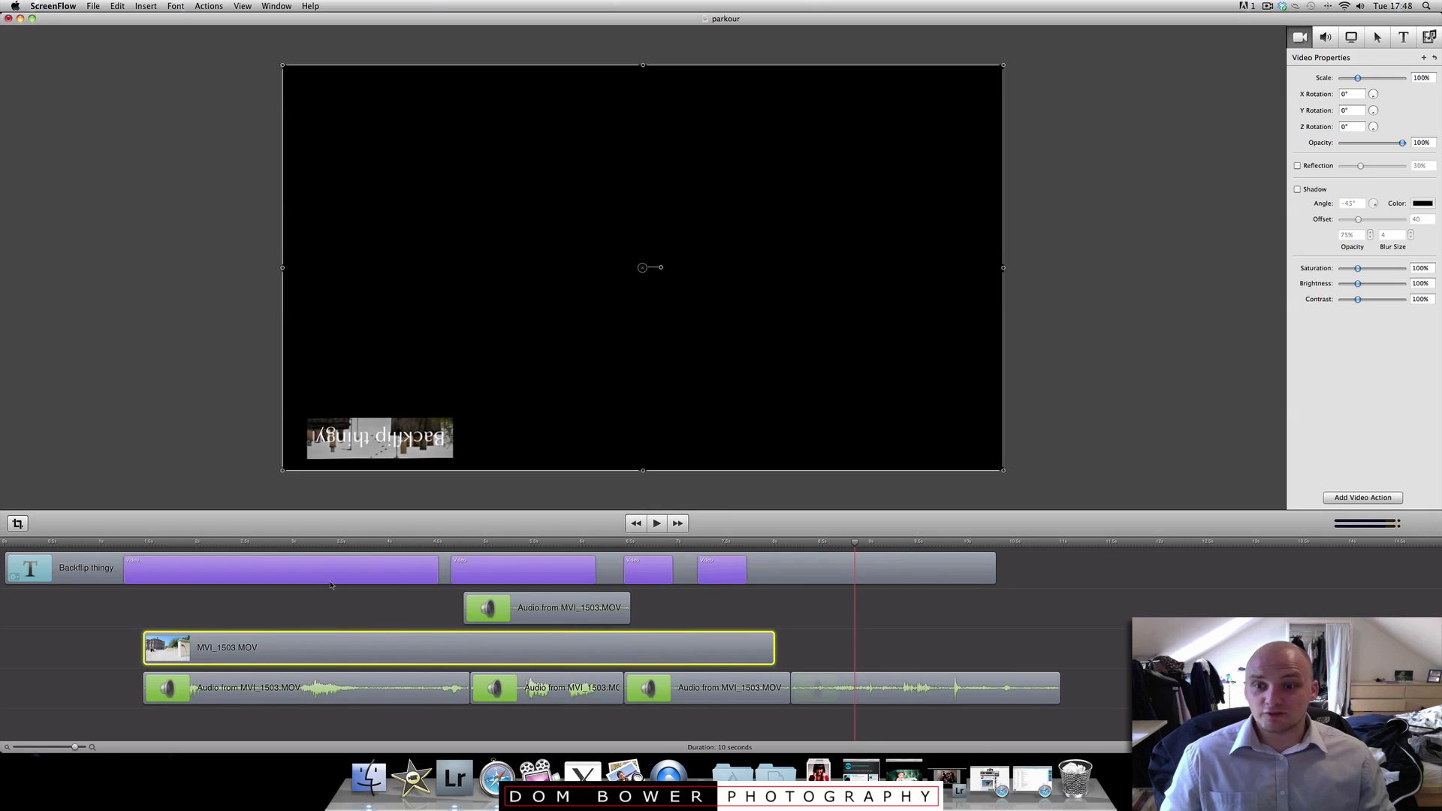
click(349, 544)
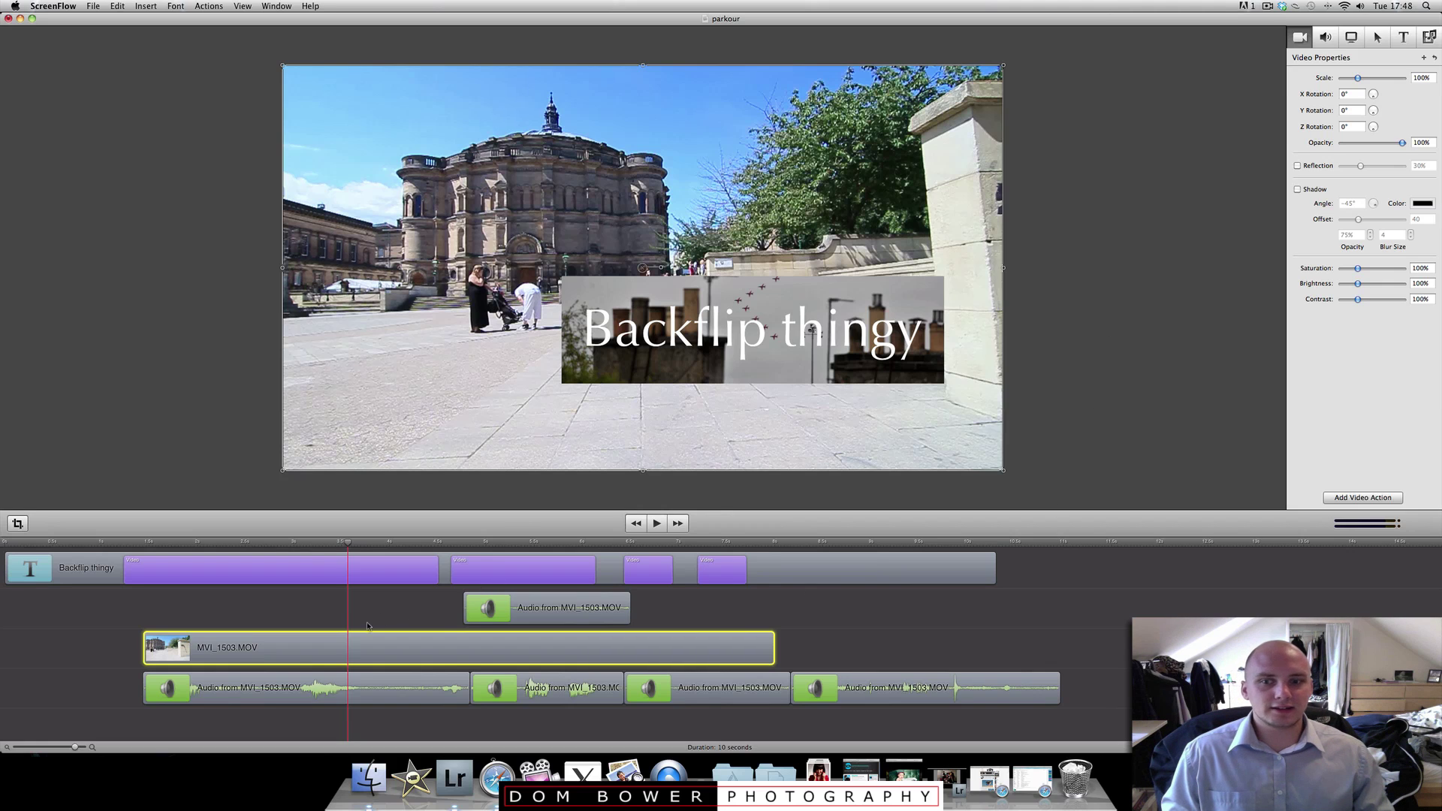
drag(510, 541, 773, 548)
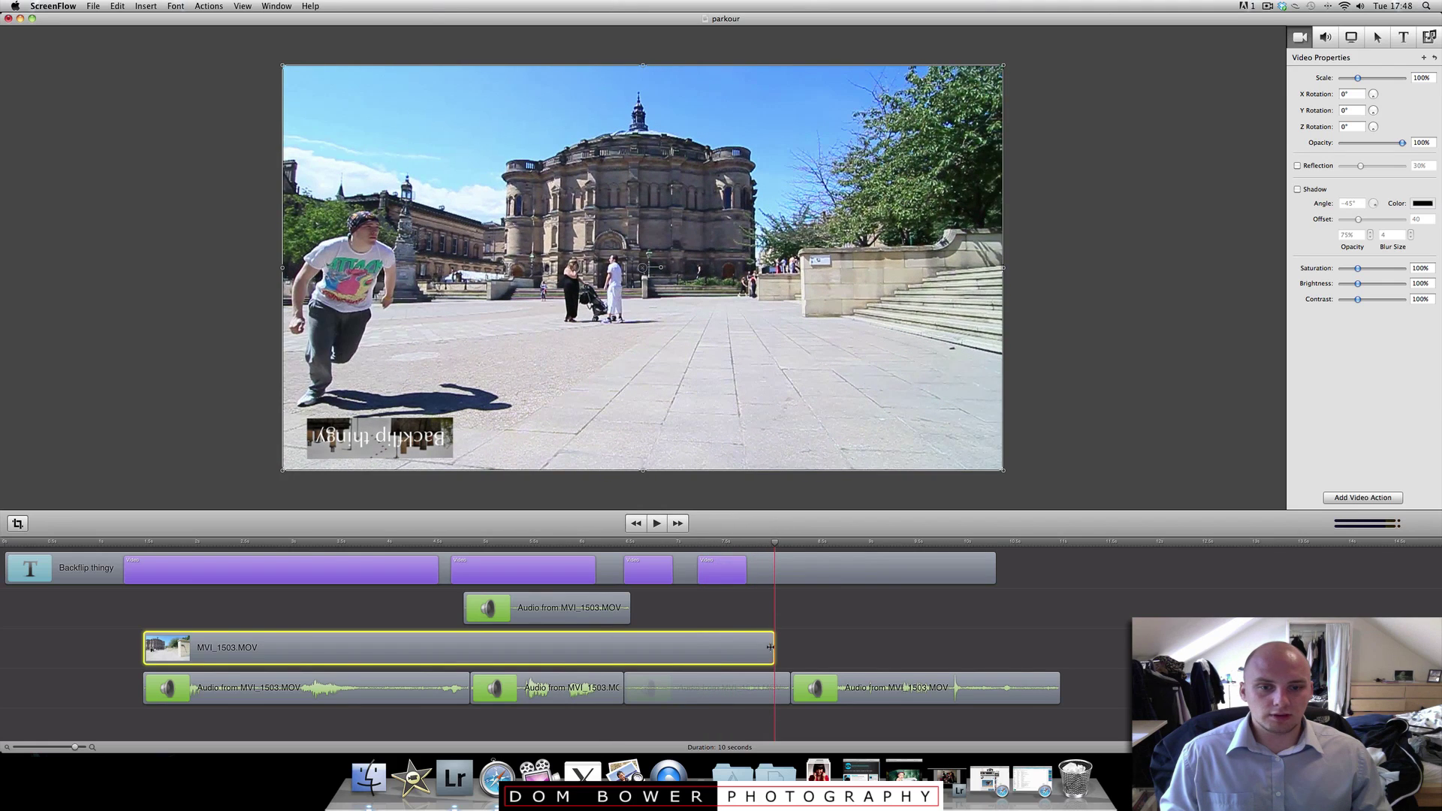
drag(773, 646, 1060, 647)
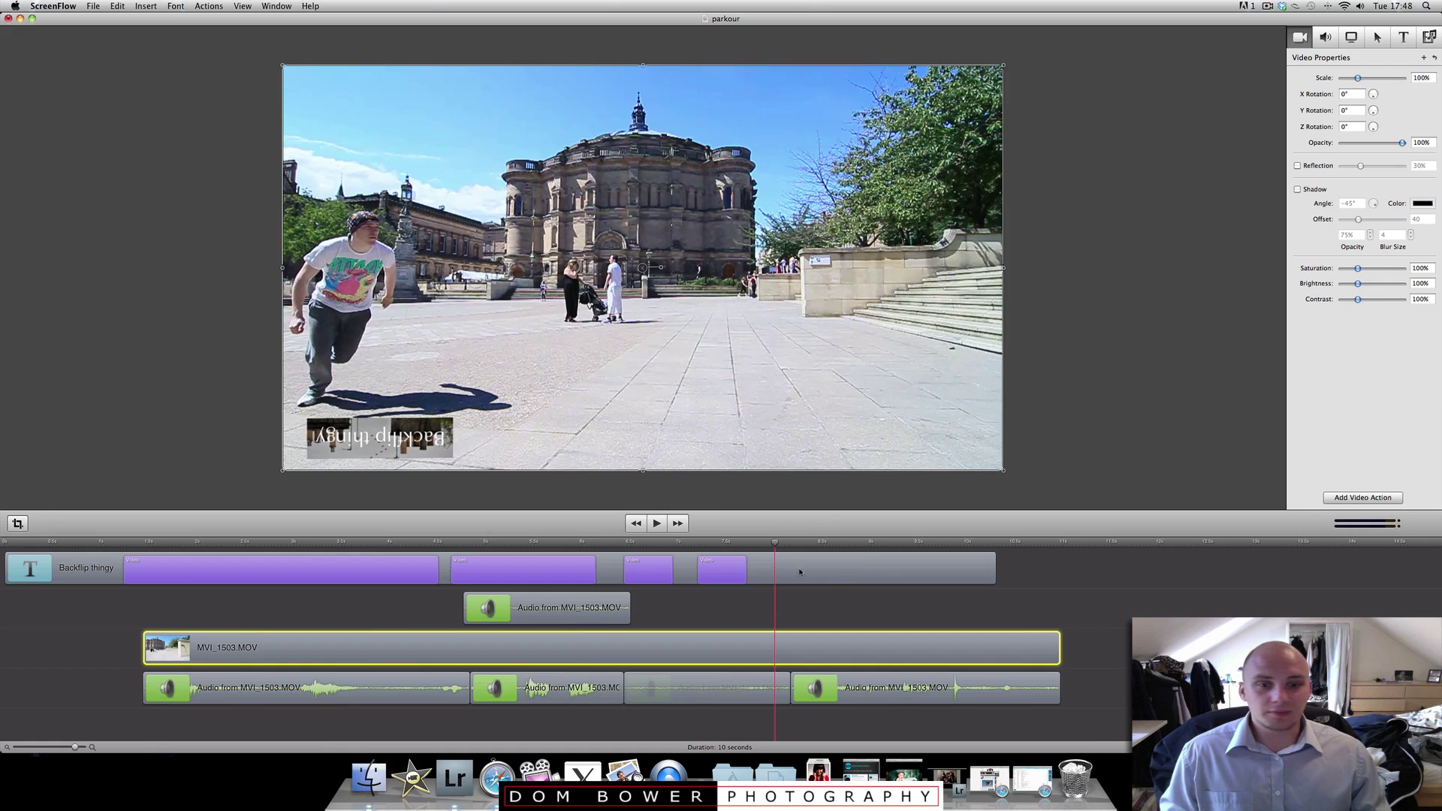
Add a video action to the MVI_1503.MOV clip from about 8.3 to 9.9 seconds with saturation at 400%, and play the result
key(space)
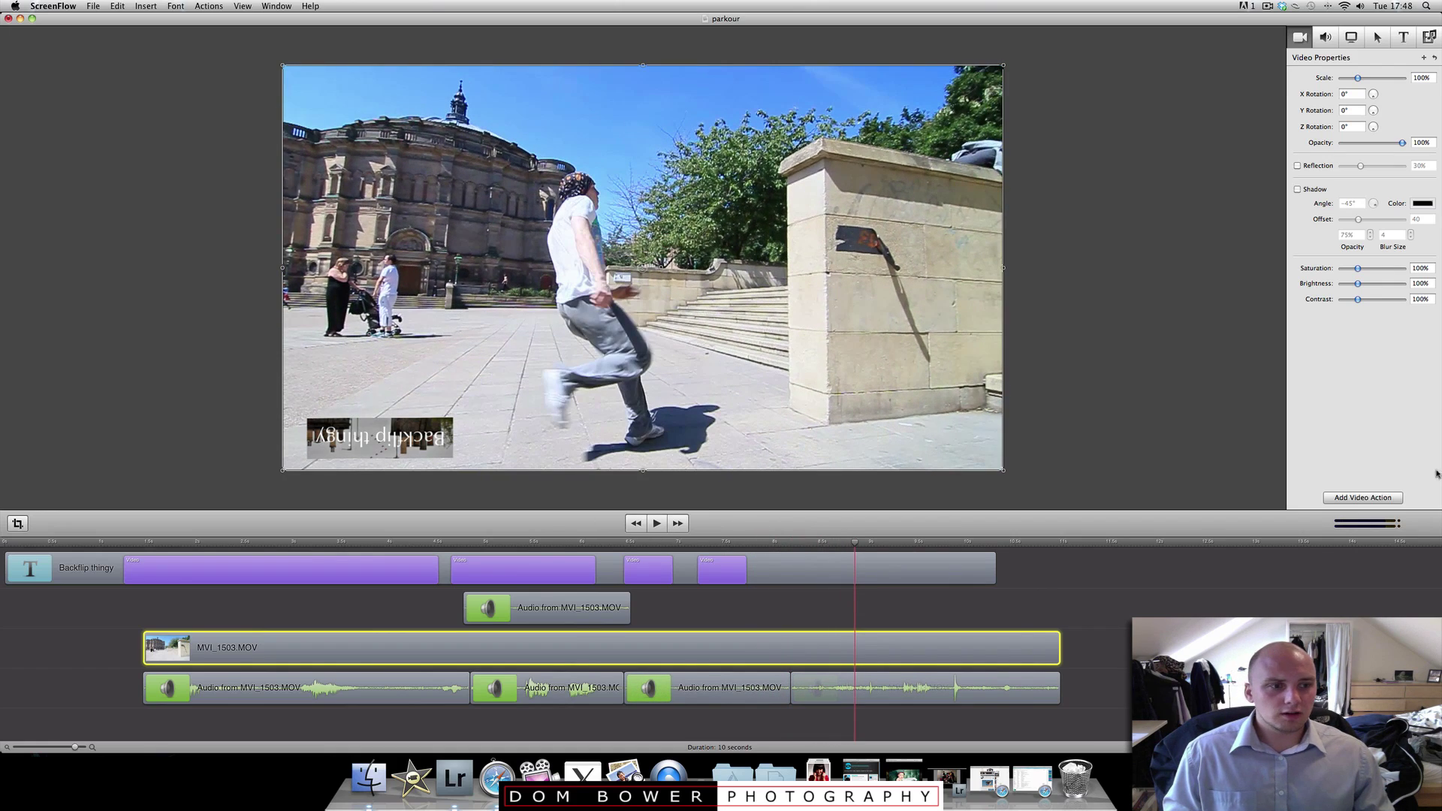
click(1373, 499)
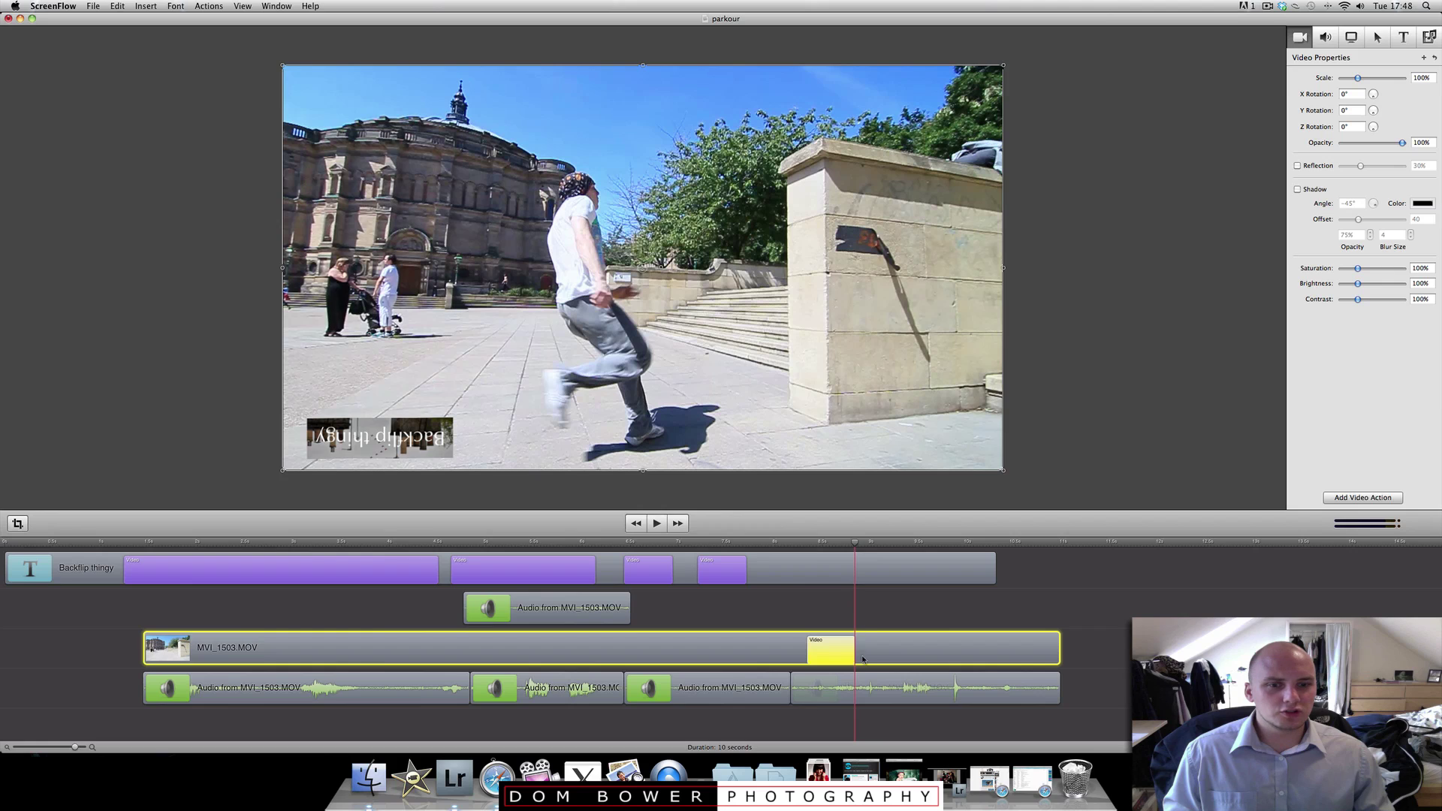
click(968, 545)
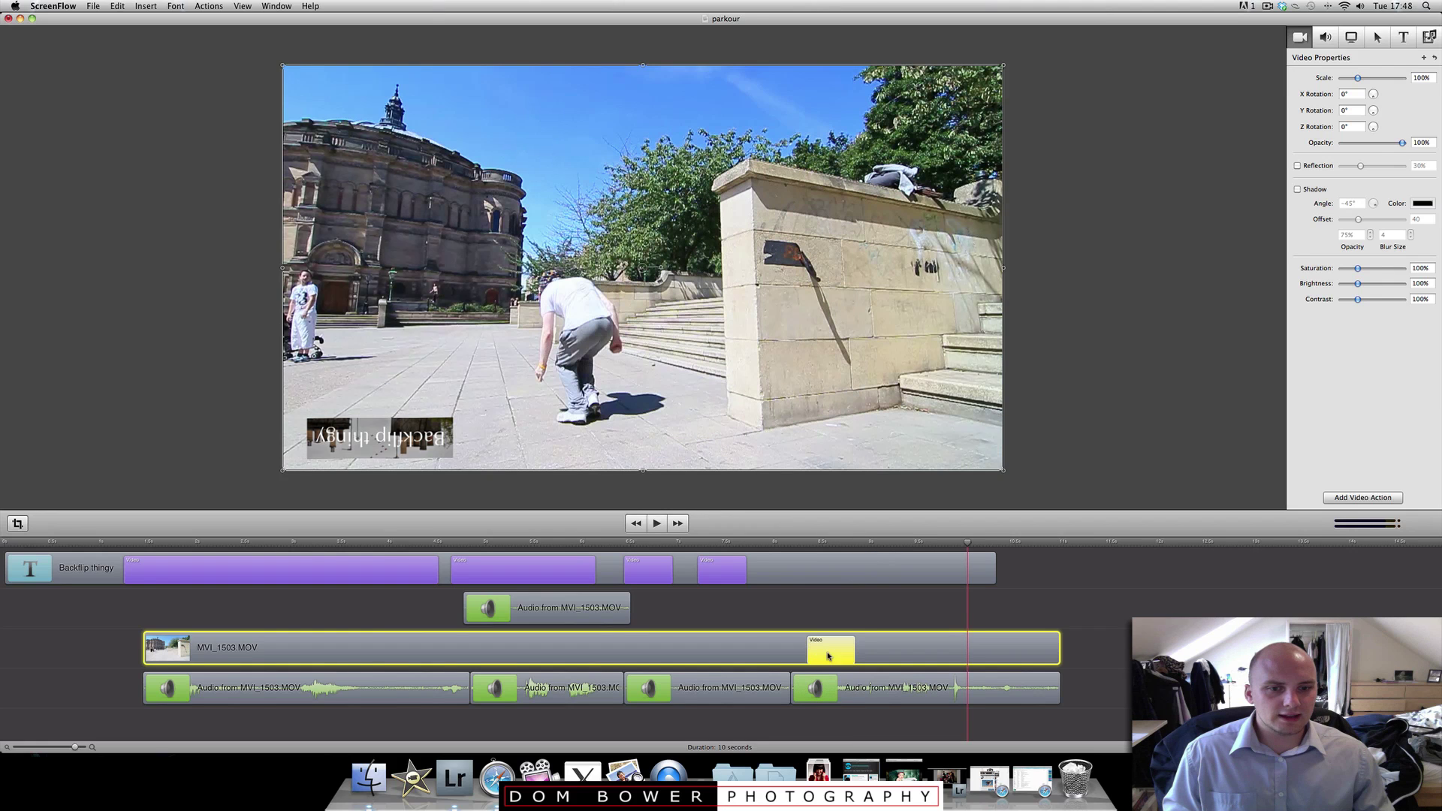
drag(852, 648, 957, 646)
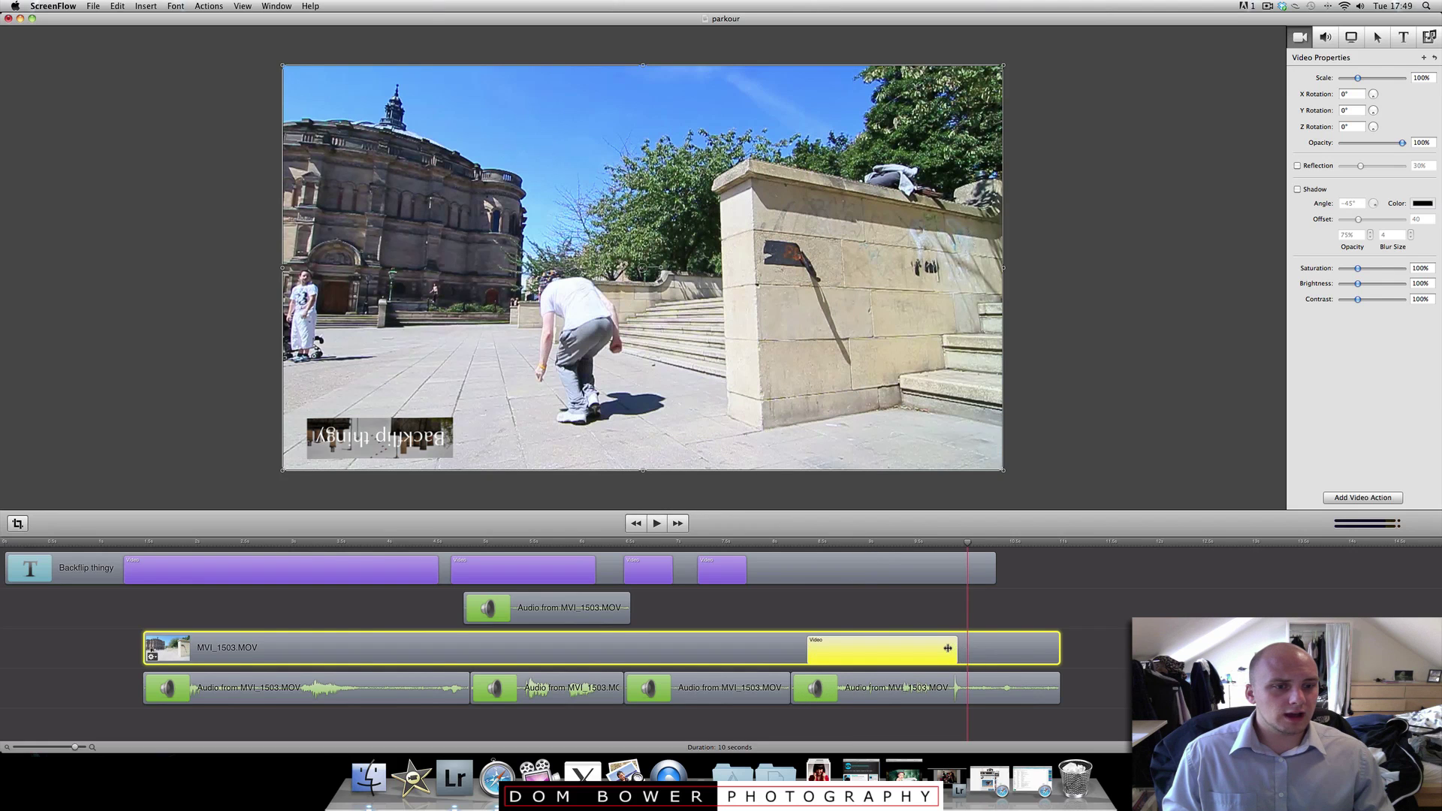
click(1384, 269)
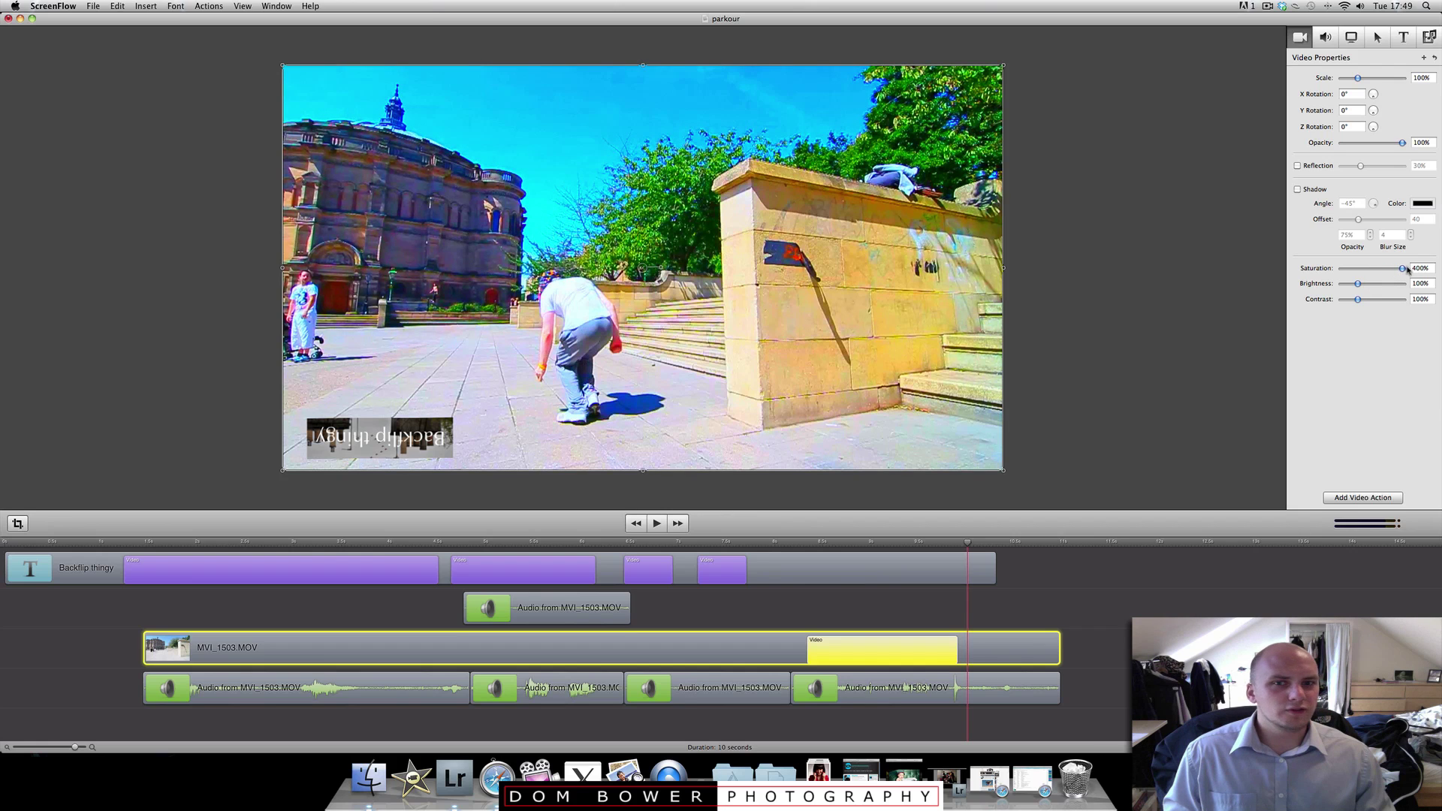
click(412, 541)
key(space)
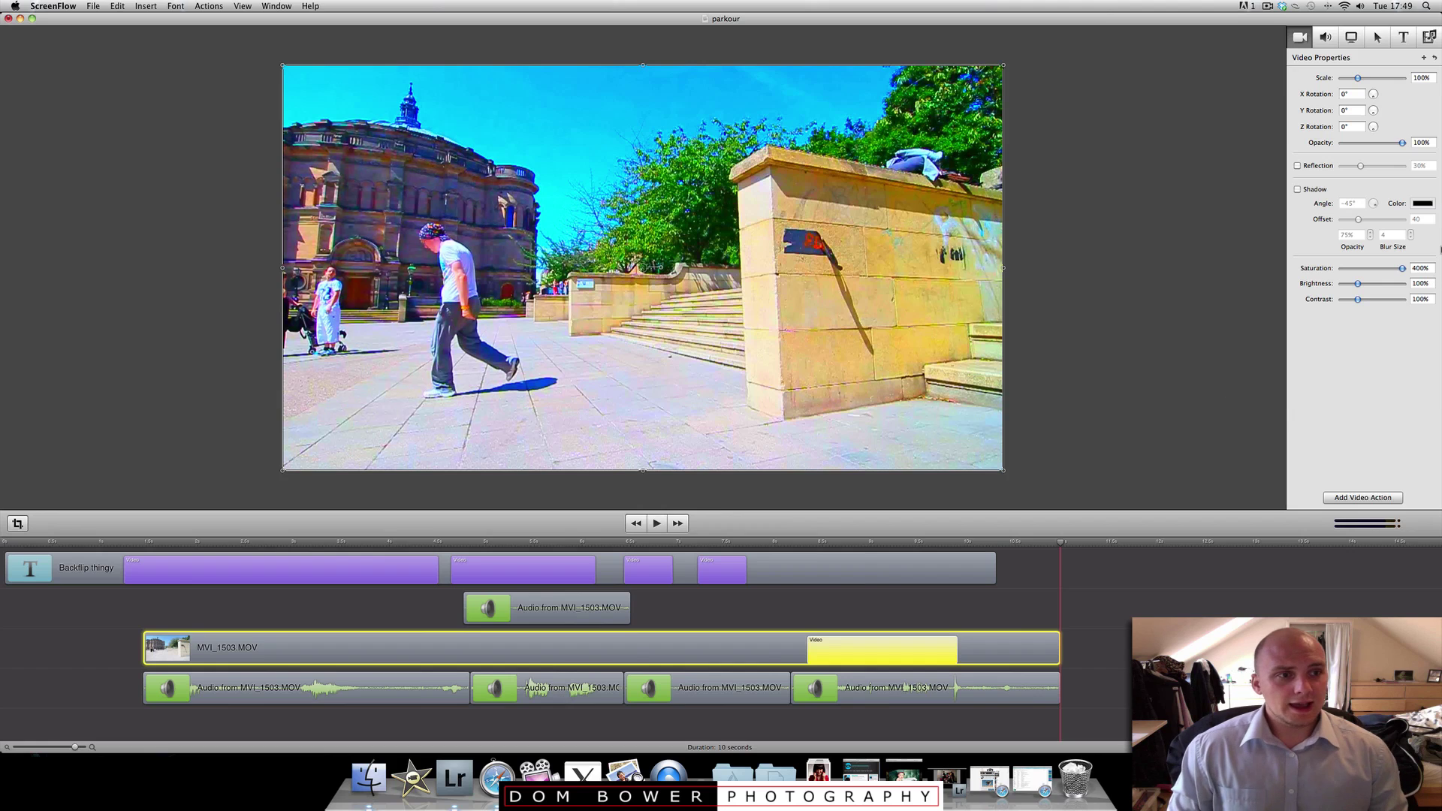
Set the MVI_1503.MOV clip's contrast to 89% after testing extremes, and try raising its brightness
click(1383, 300)
drag(1351, 303, 1343, 300)
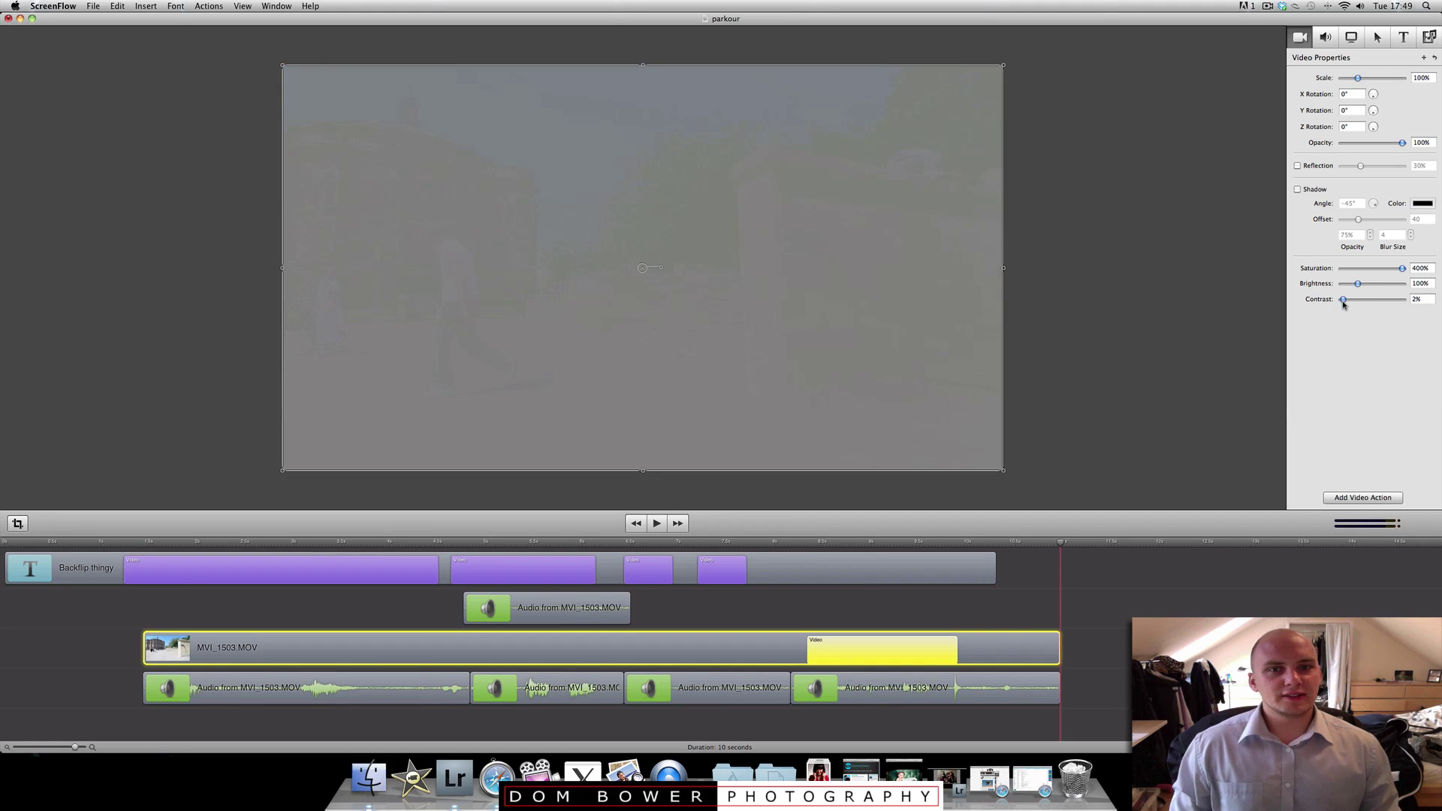
click(1357, 301)
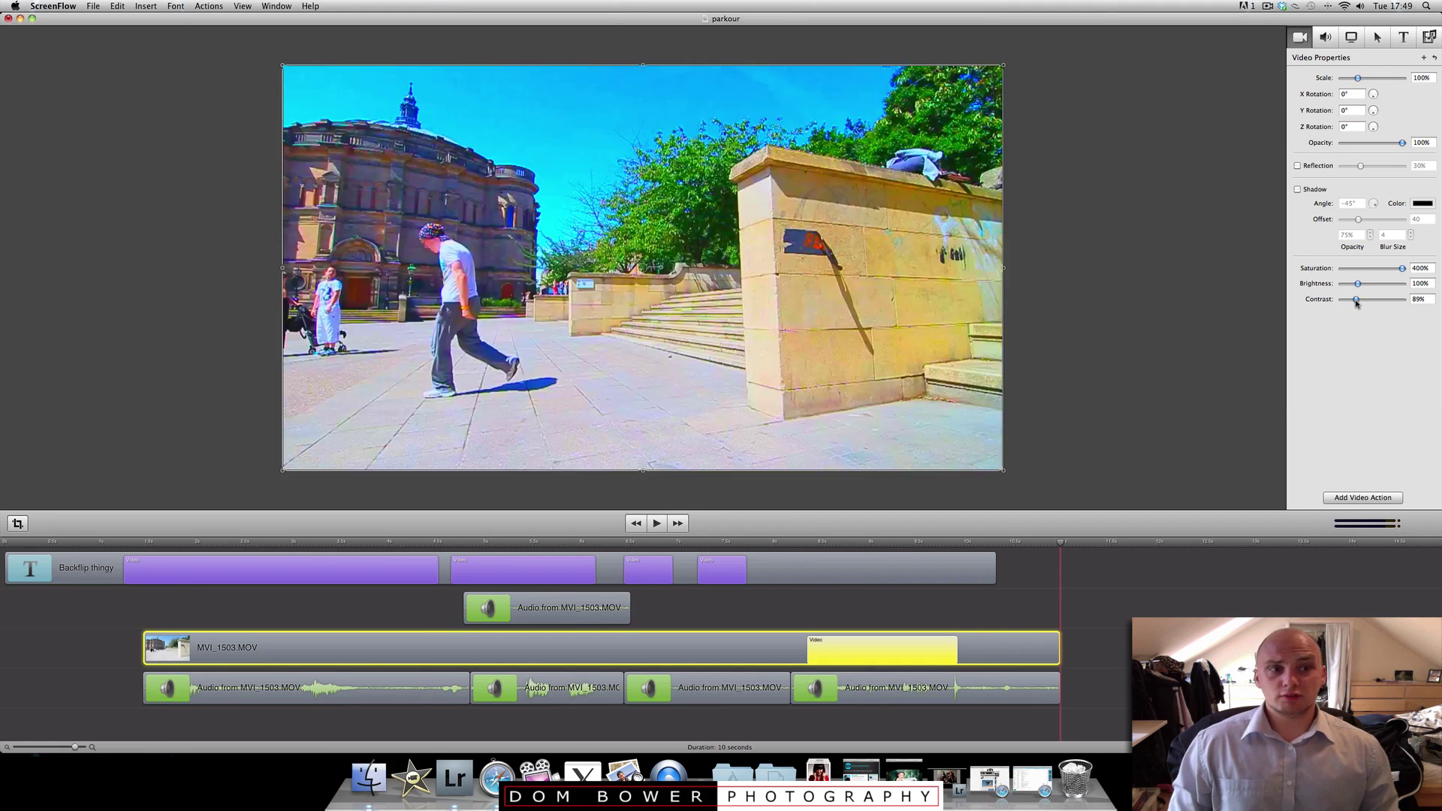
click(1392, 286)
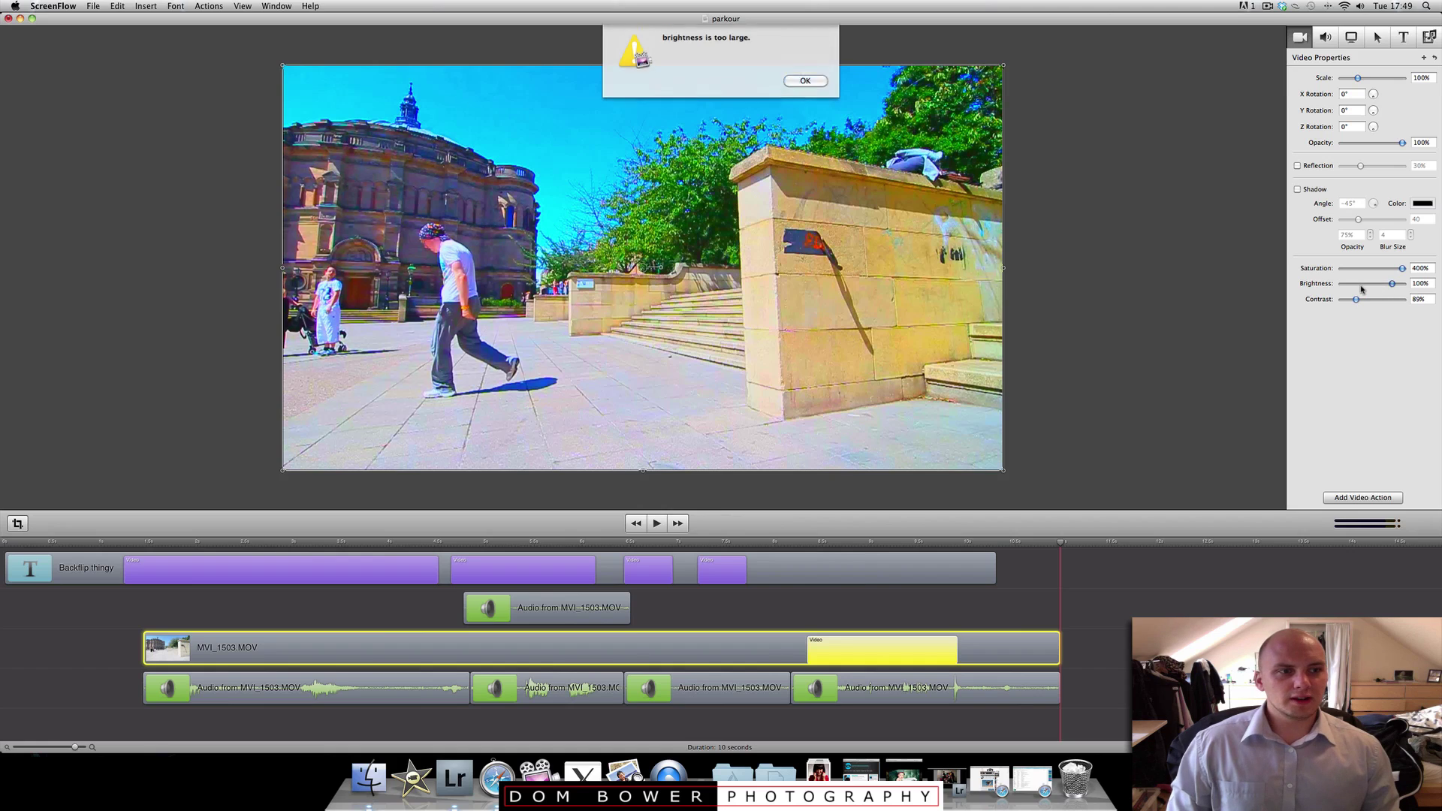
click(810, 84)
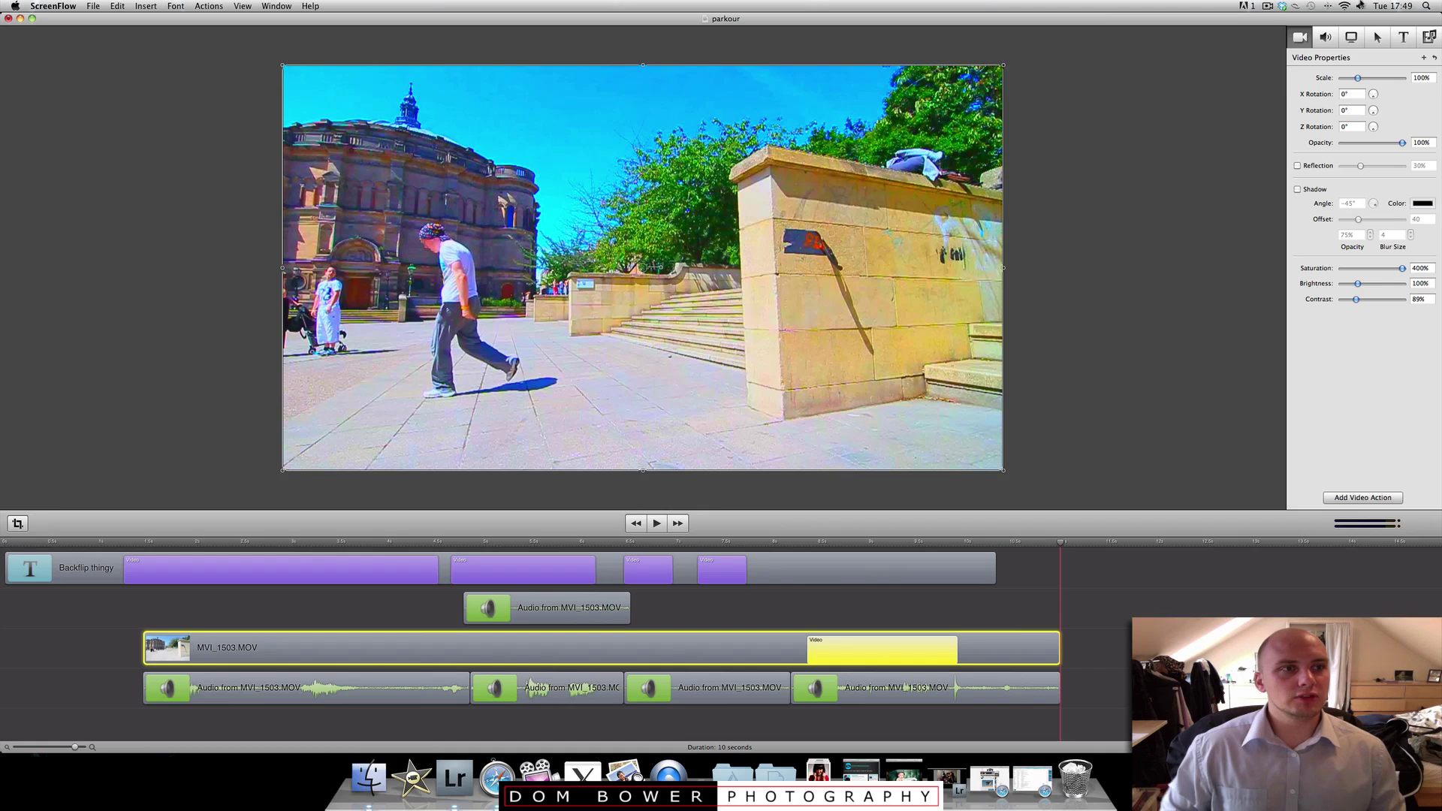
Raise the MVI_1503.MOV clip's audio volume to 128%
click(1327, 38)
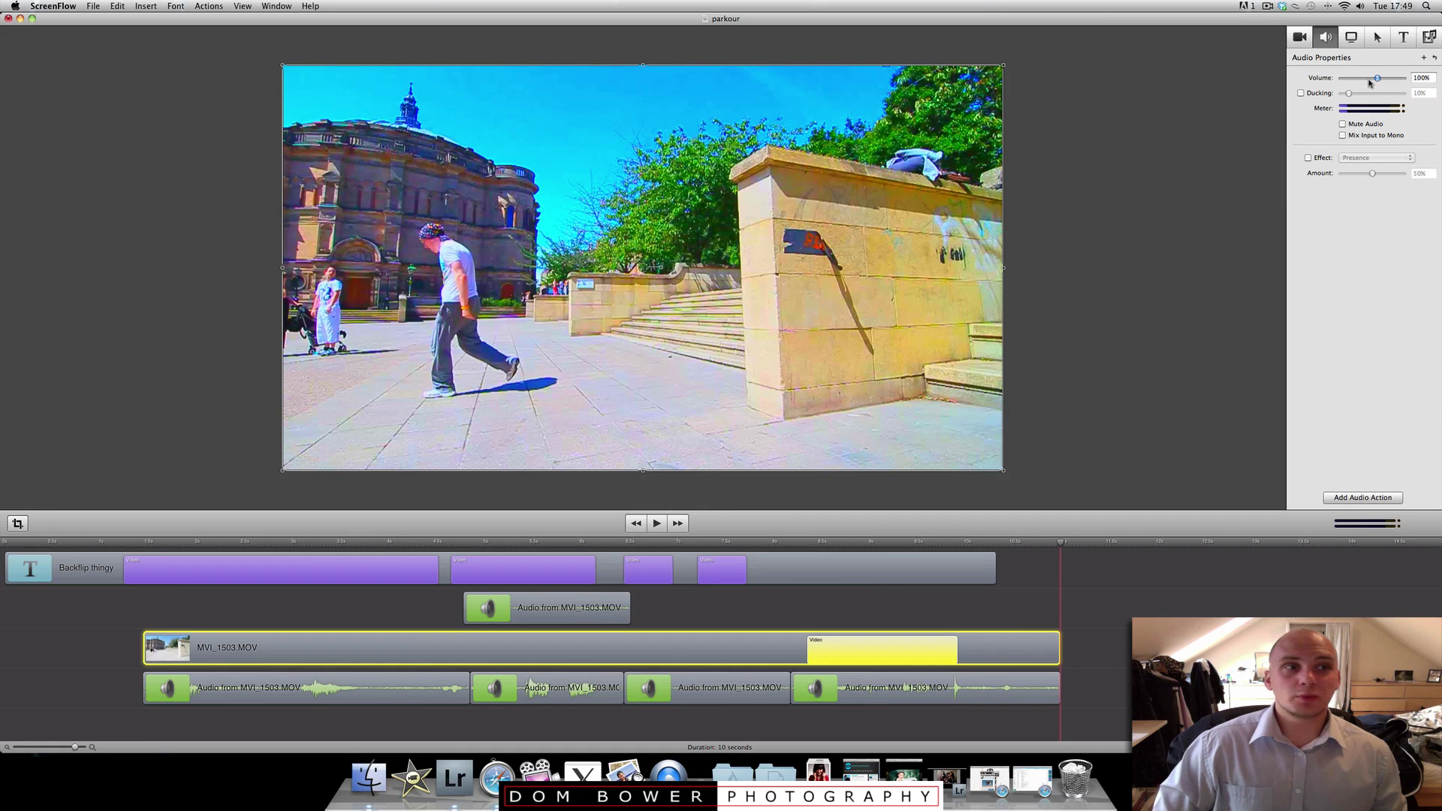
mouse_move(1383, 79)
mouse_down()
mouse_move(1400, 78)
mouse_move(1342, 79)
mouse_move(1390, 80)
mouse_up()
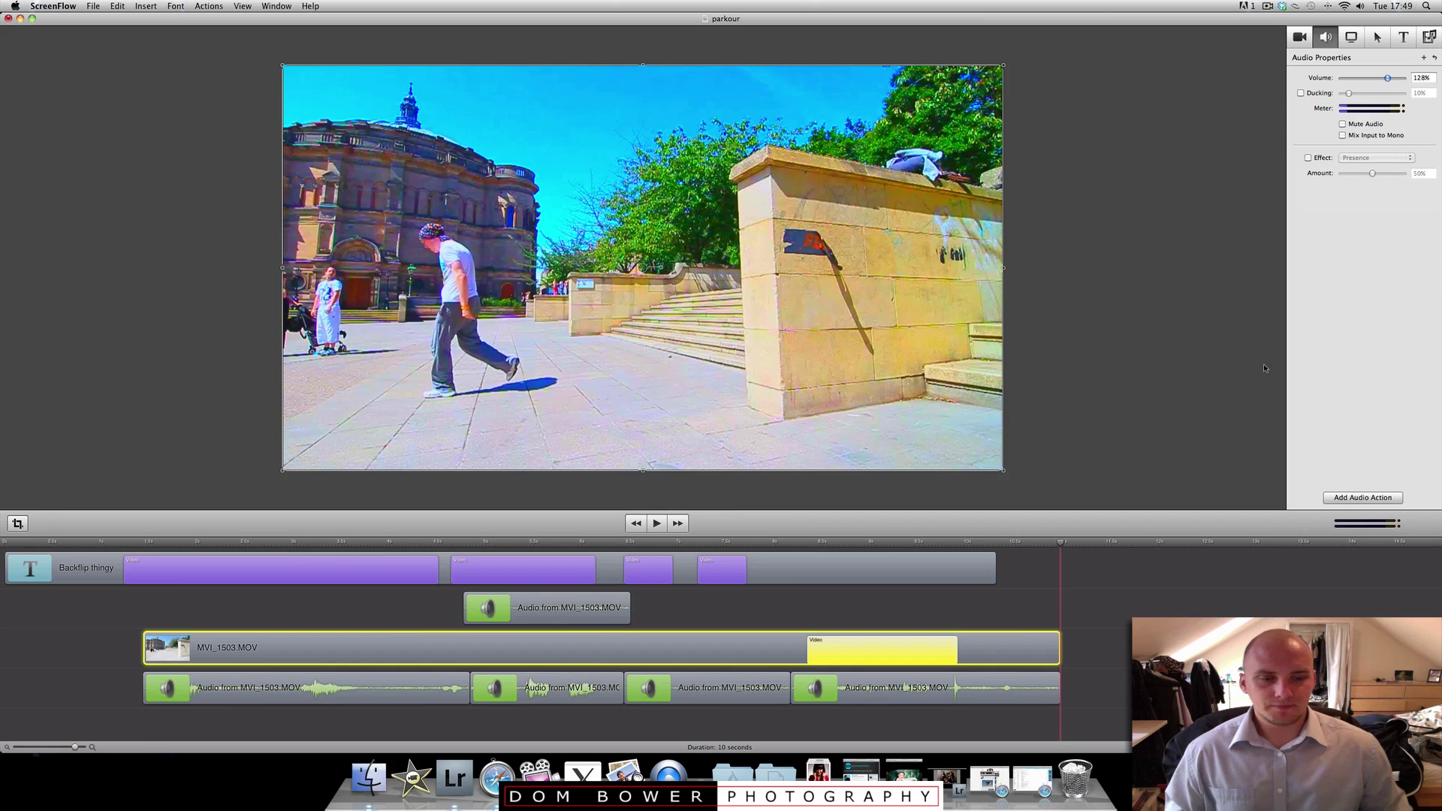
Add MVI_1517.MOV from the document's media to the timeline directly after the MVI_1503.MOV video clip, starting at about 11 seconds
click(1436, 41)
scroll(1400, 297, down, 3)
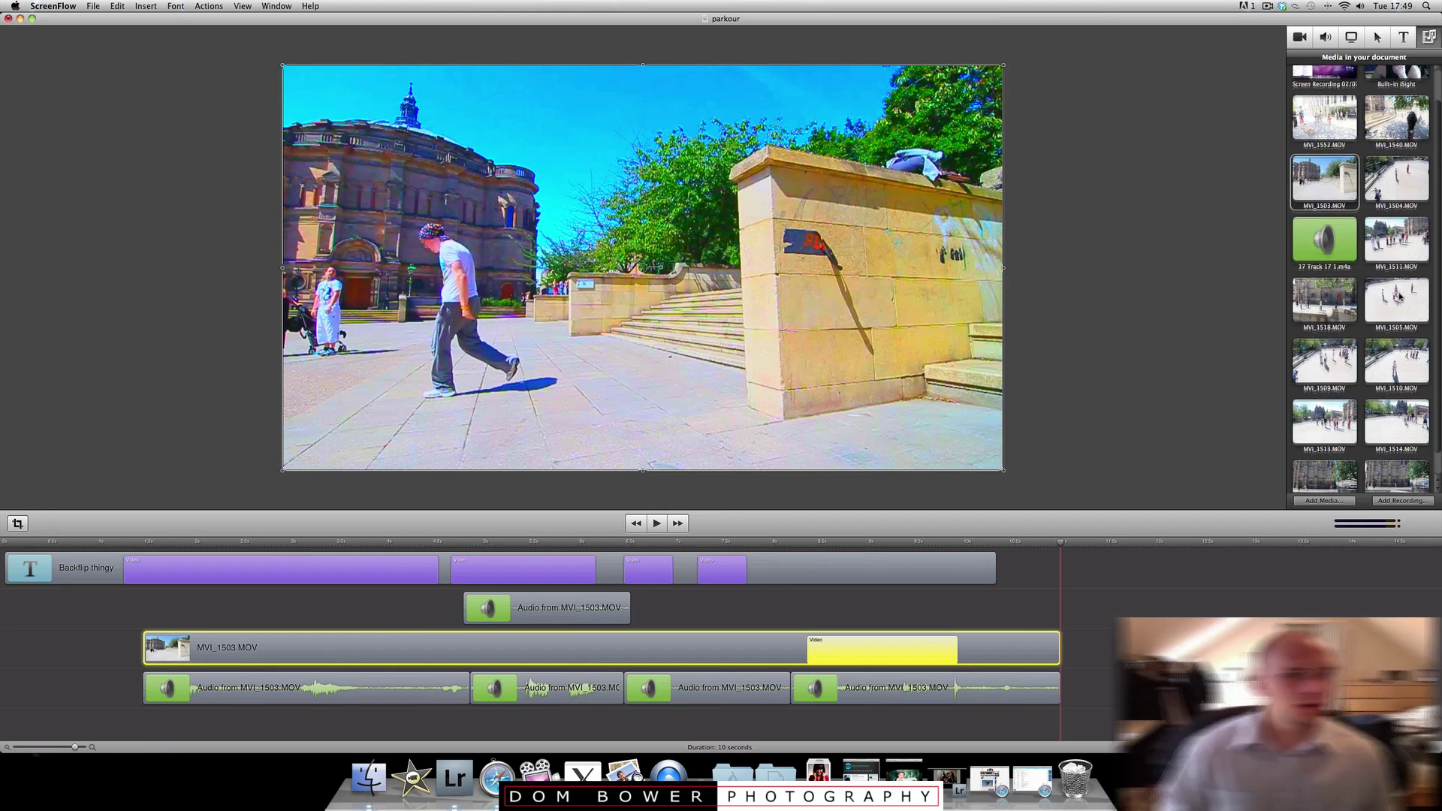
scroll(1400, 297, down, 1)
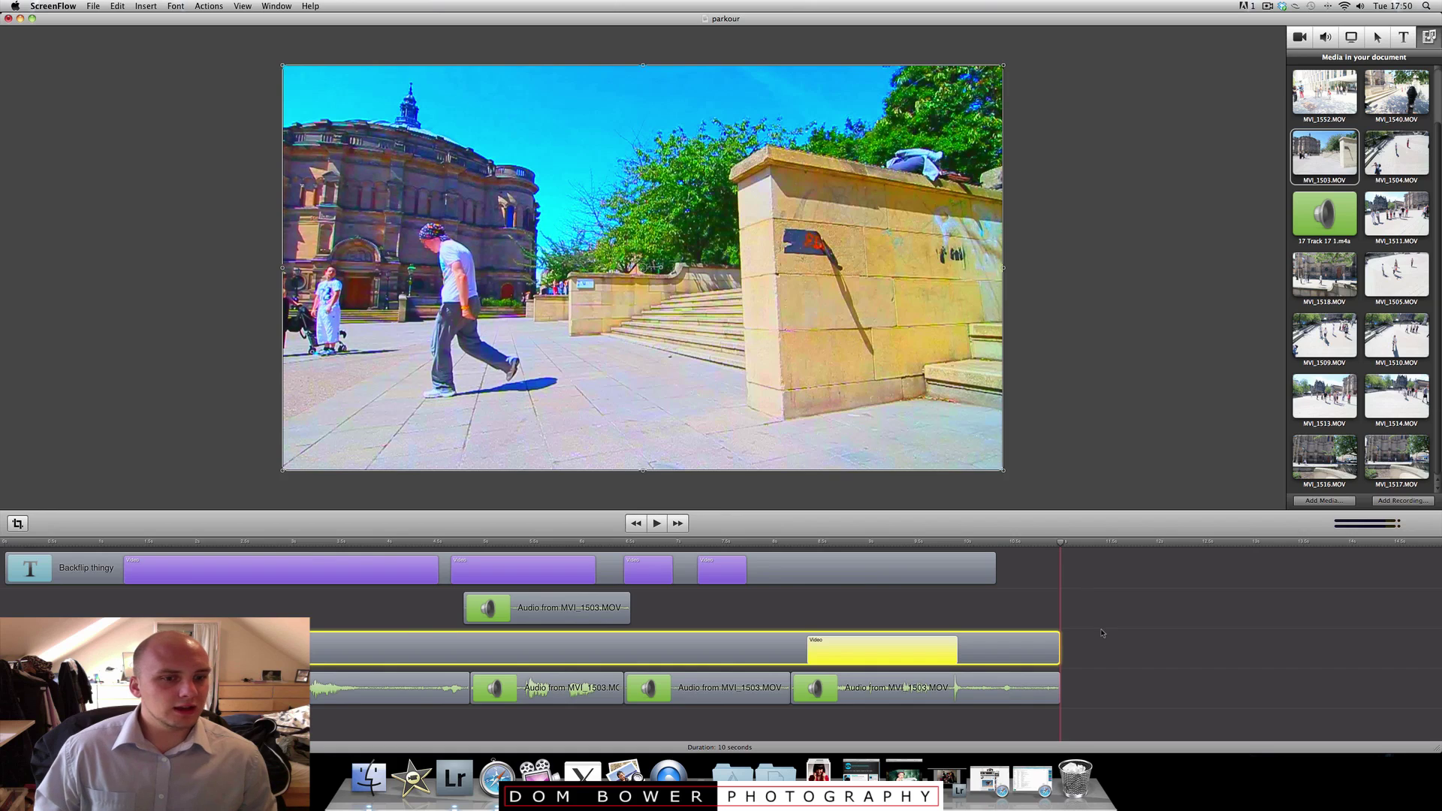
click(916, 584)
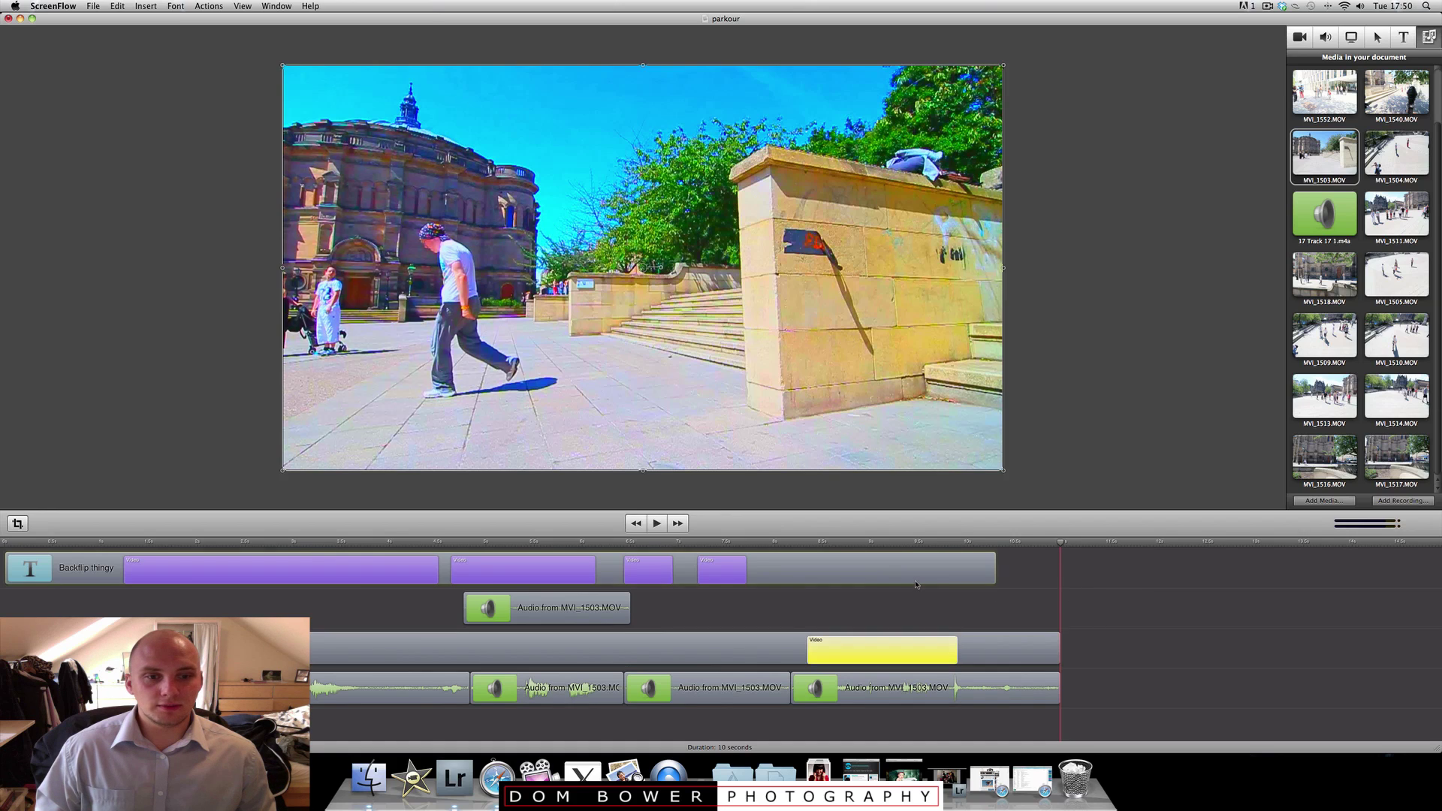
click(916, 584)
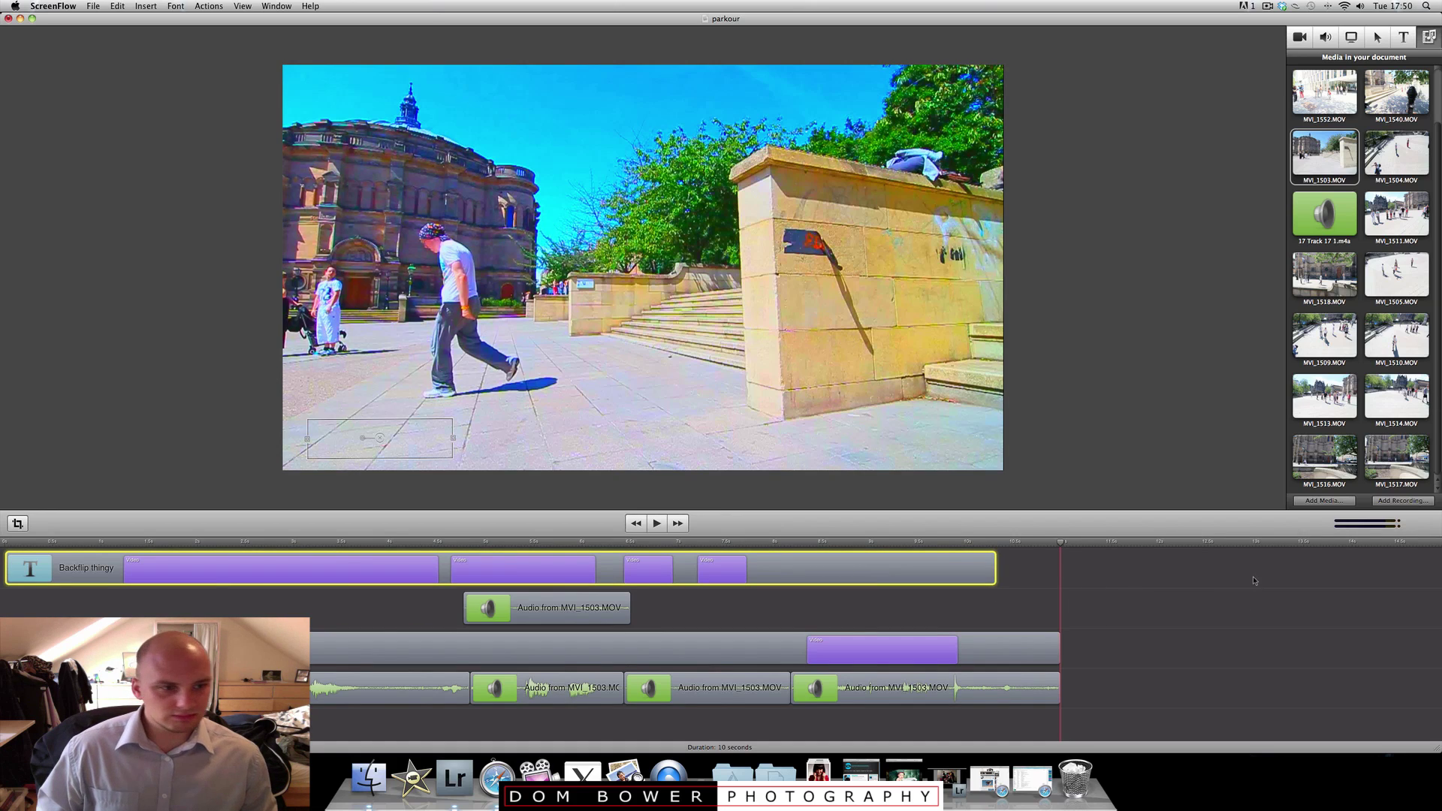
click(1196, 610)
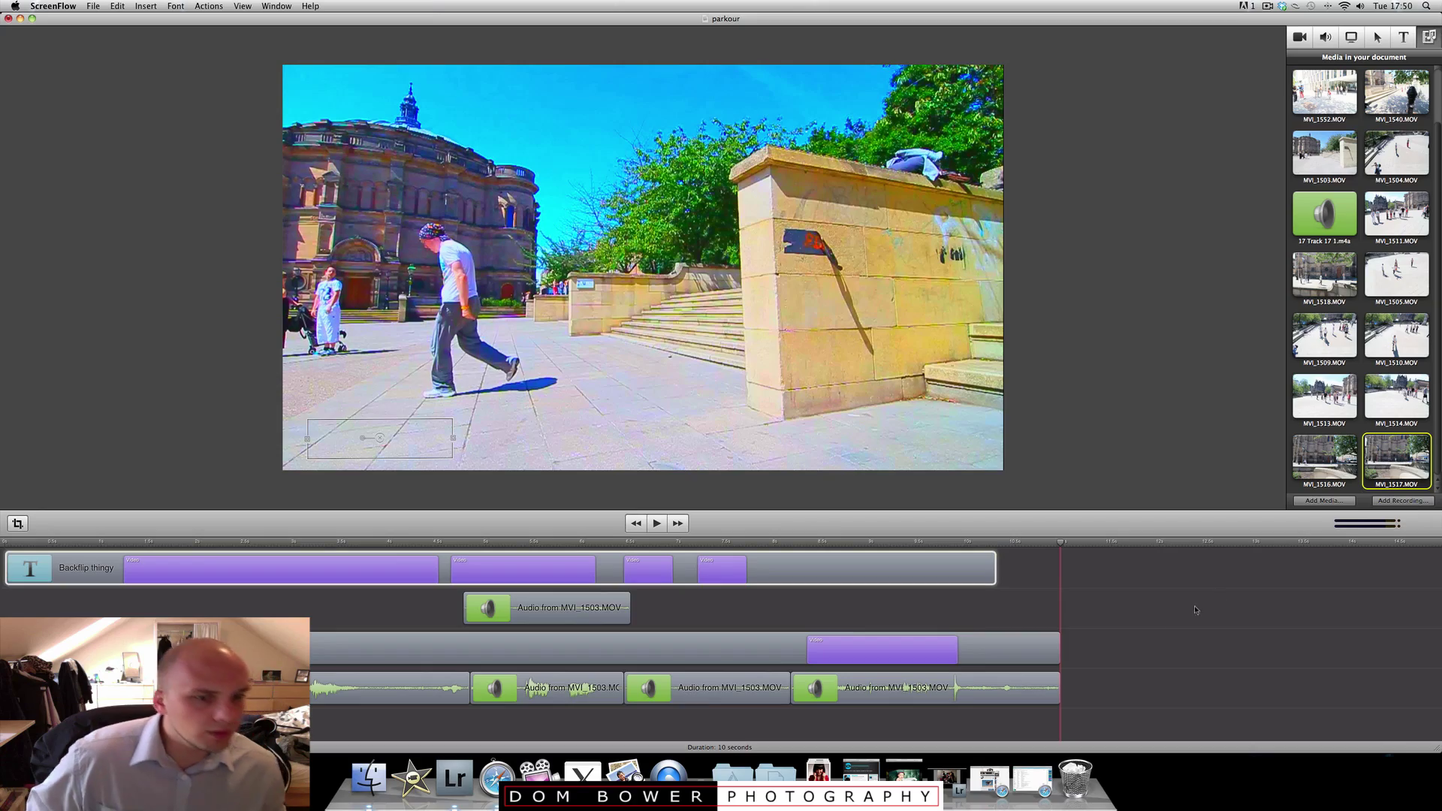
drag(1196, 610, 1080, 607)
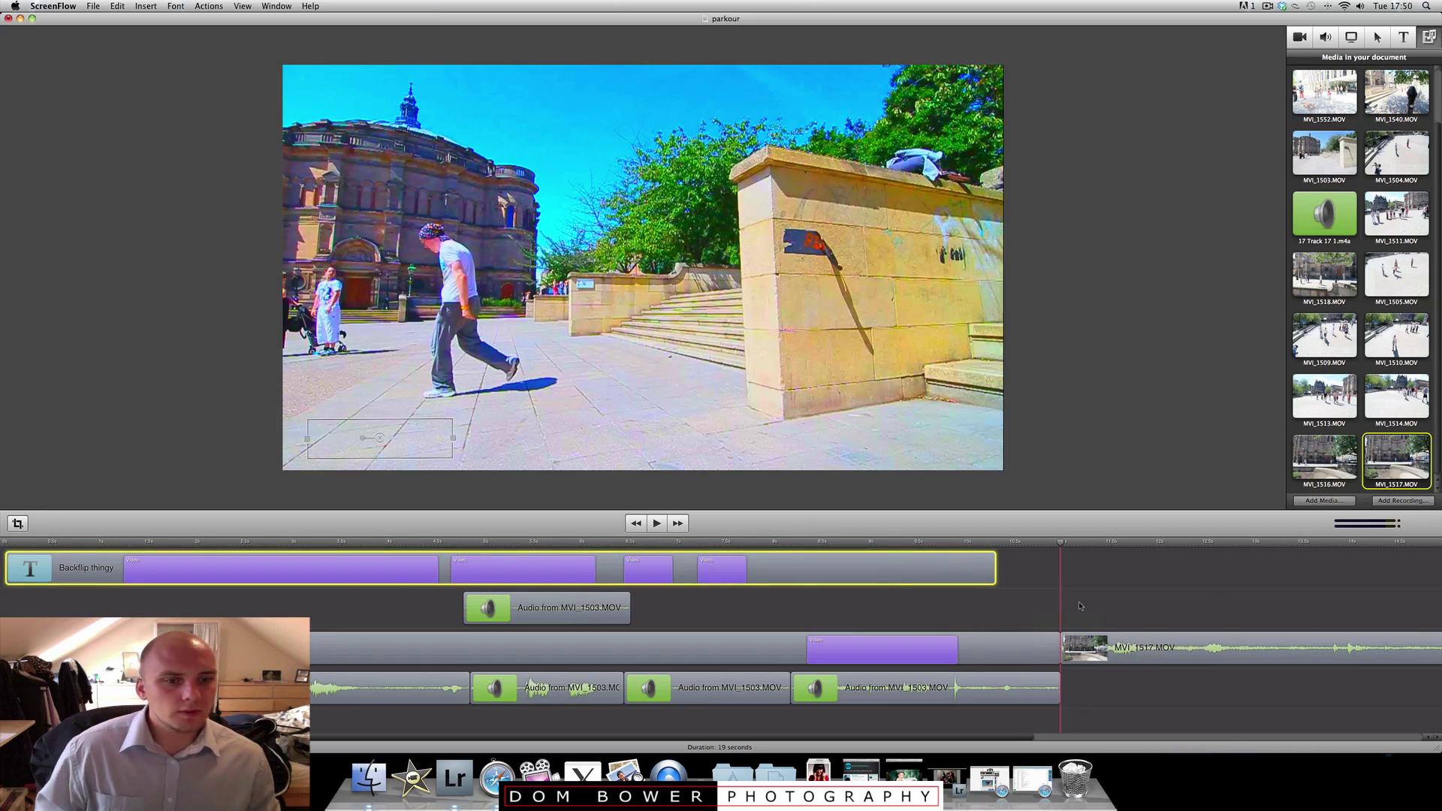
Play through MVI_1517.MOV and step the playhead back to the jump over the wall, at about 16.6 seconds
key(space)
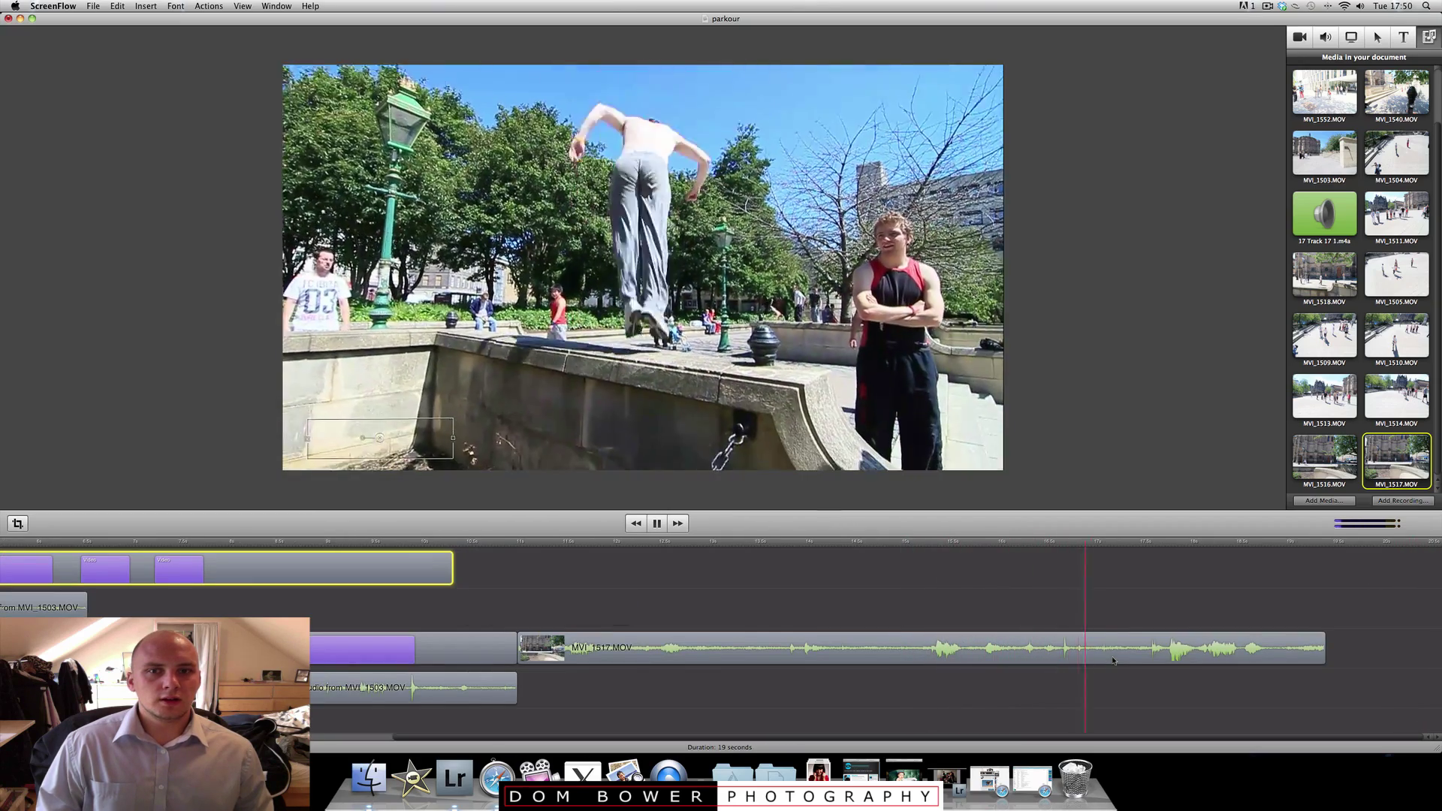
key(space)
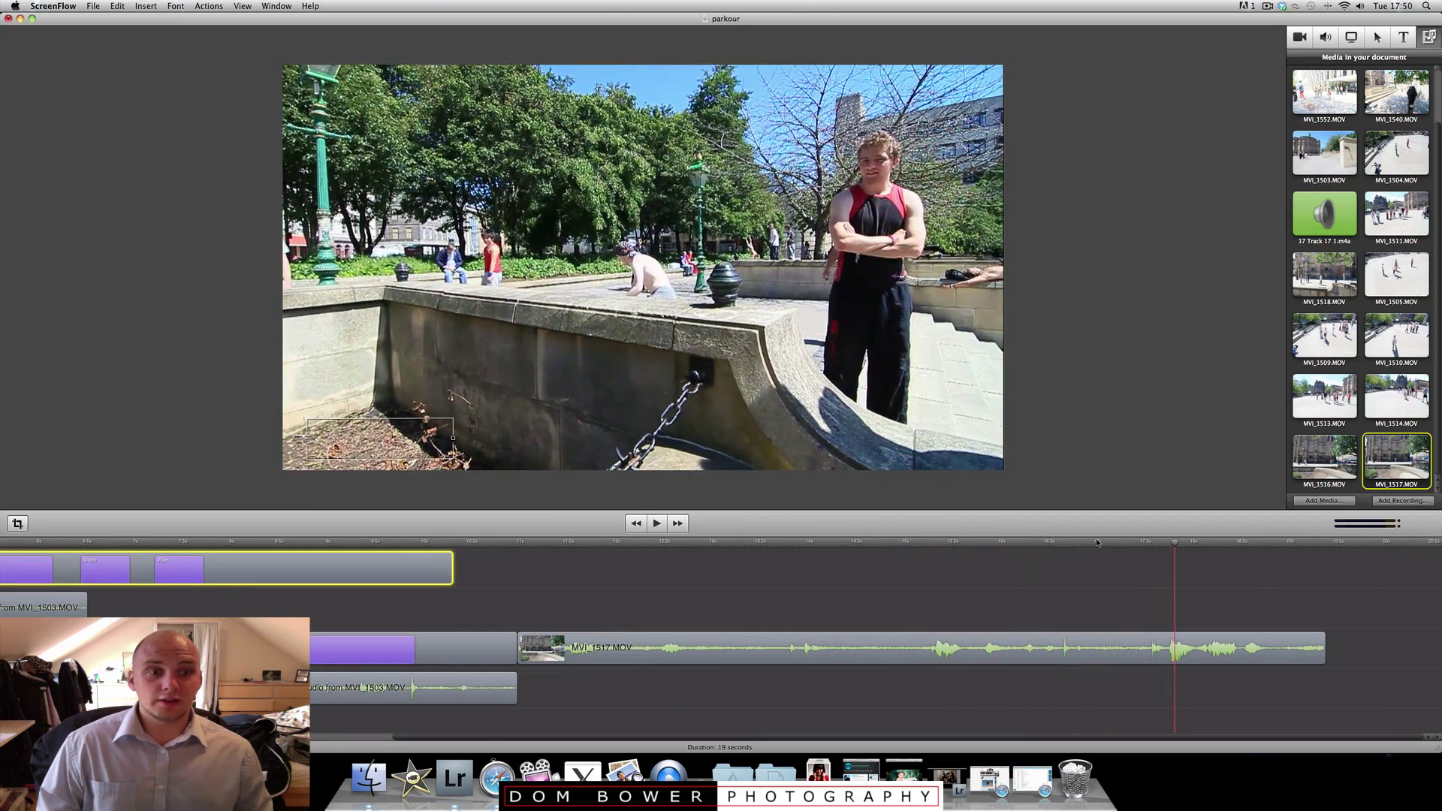
click(1096, 542)
drag(1093, 542, 1046, 543)
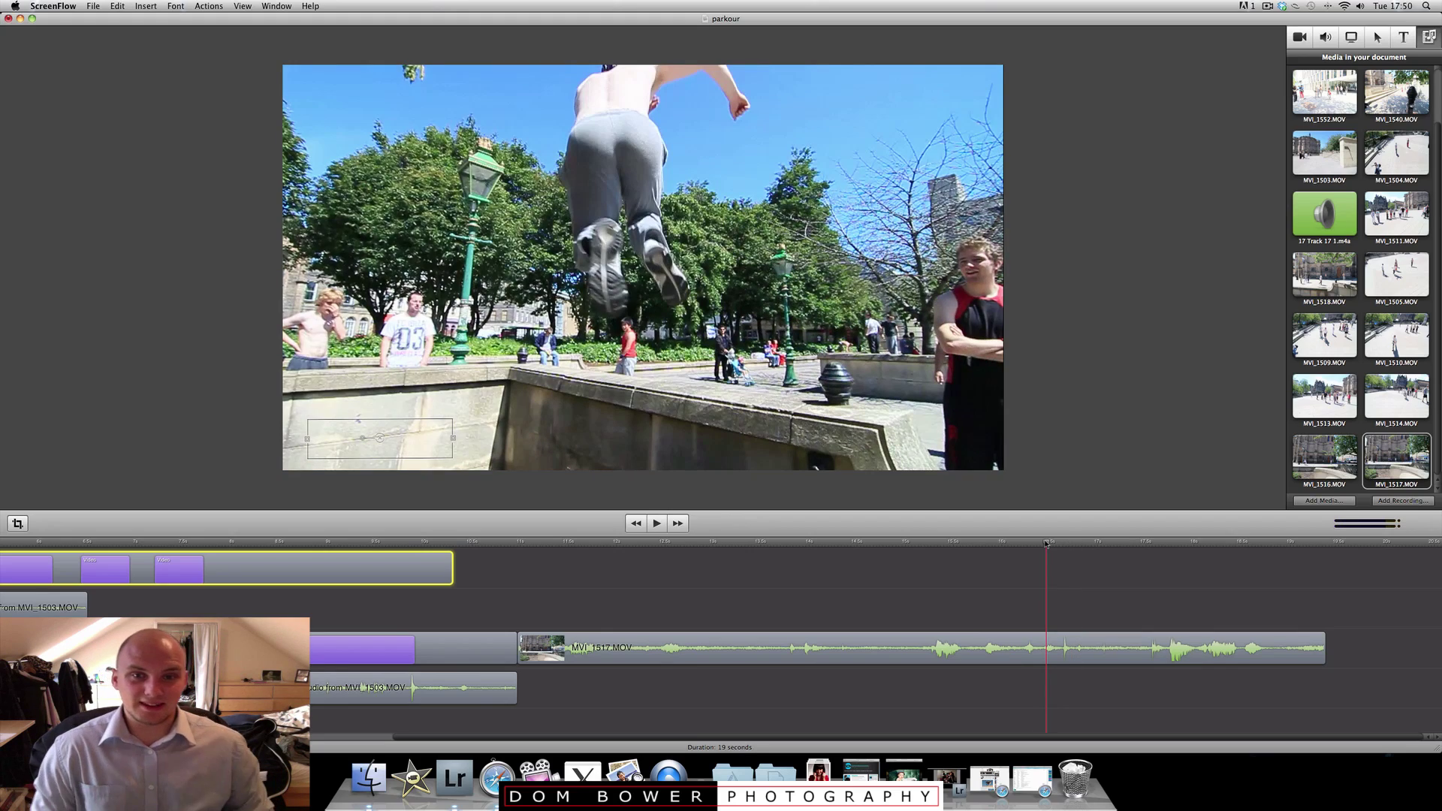
click(979, 547)
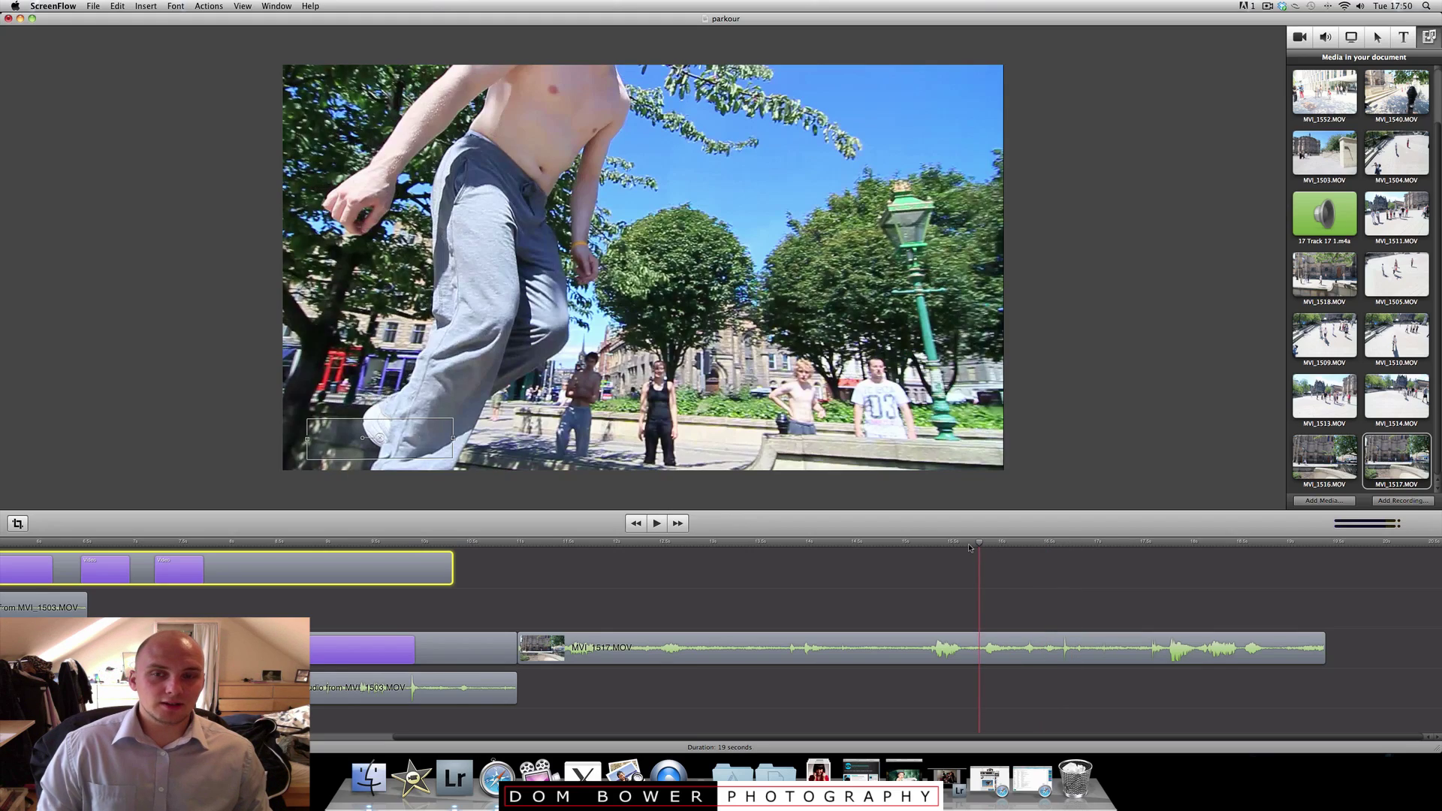
key(space)
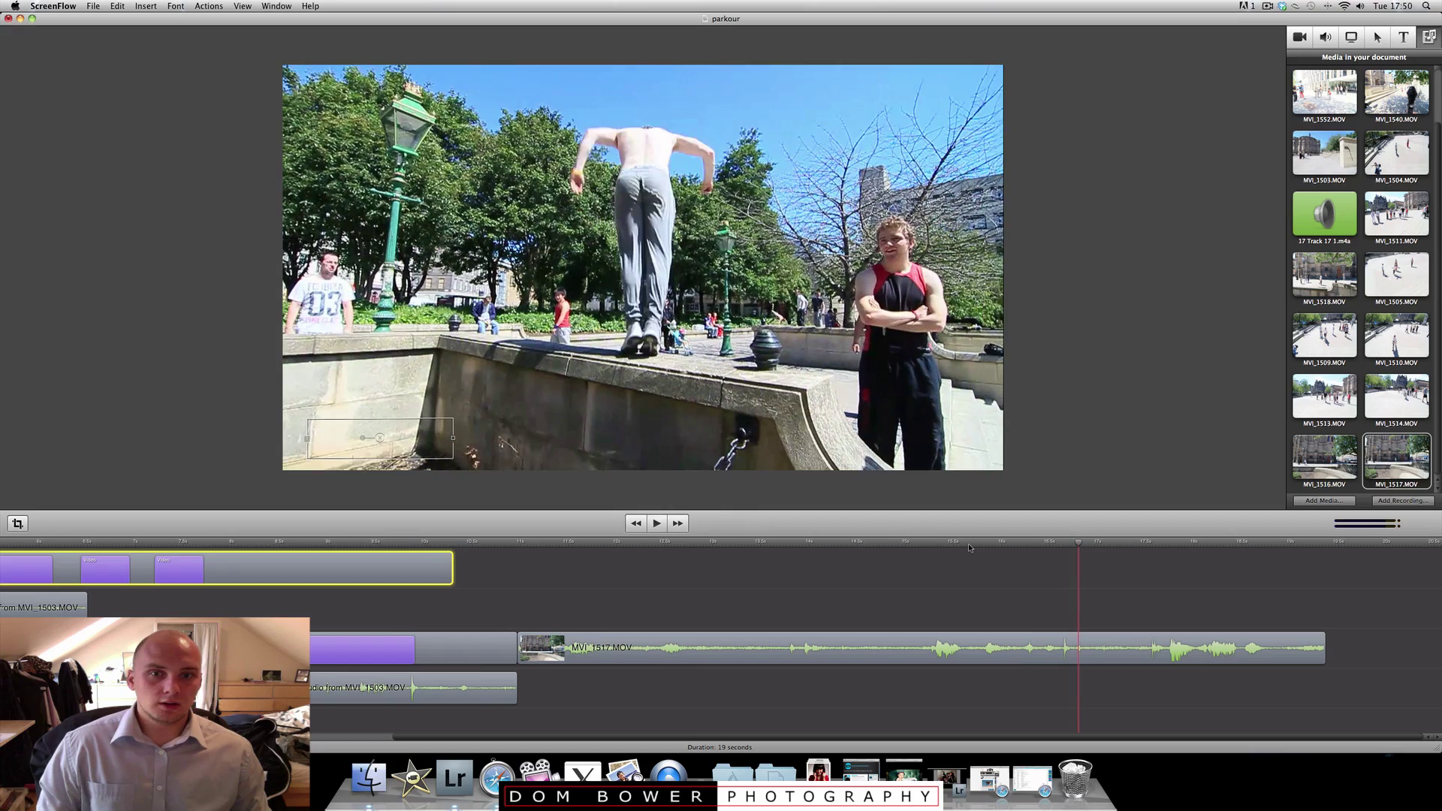
key(Left)
key(Left)
key(Left)
key(Left)
key(Left)
key(Left)
key(Left)
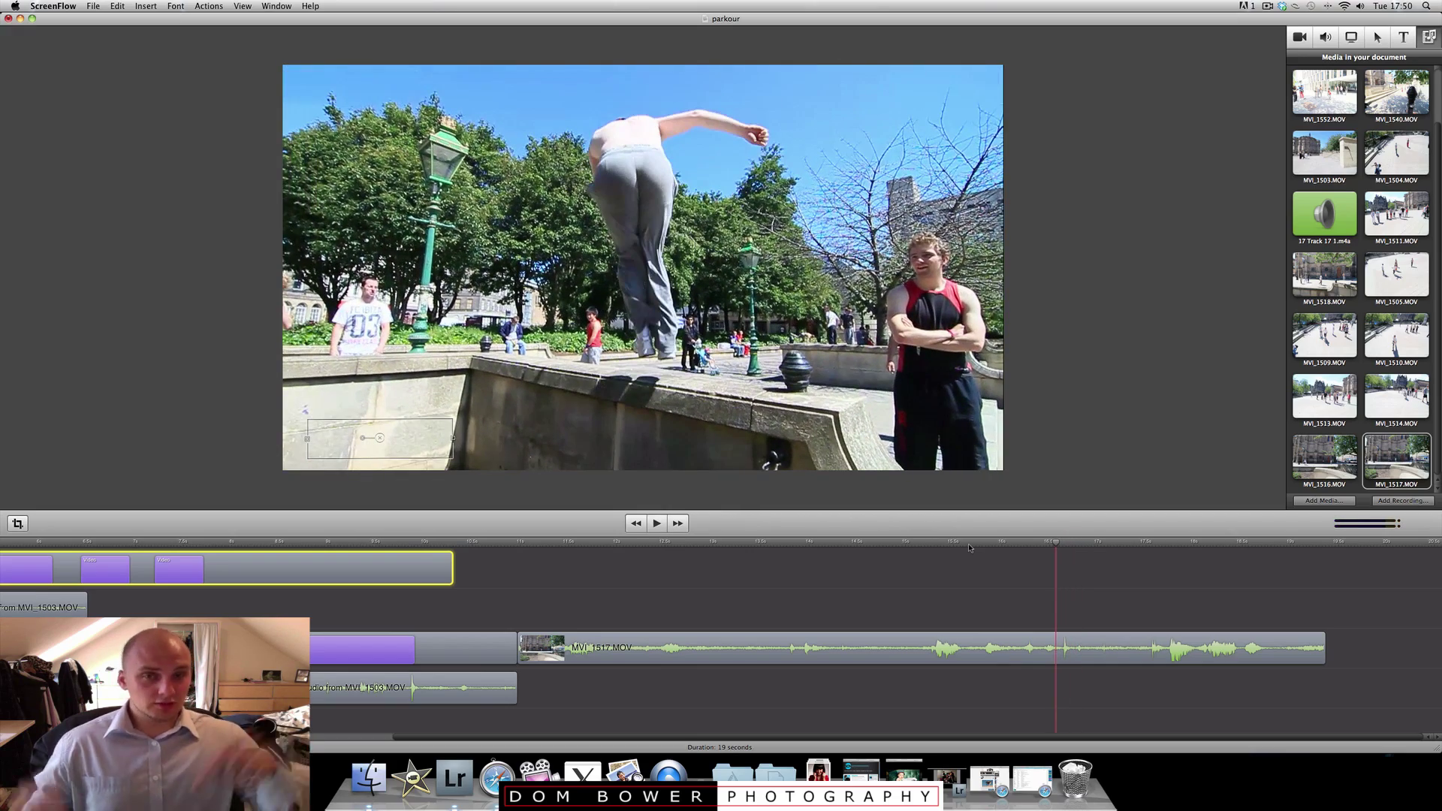
Step back to the runner's take-off and split the MVI_1517.MOV clip there, at about 16 seconds
key(Left)
key(Left)
key(Left)
key(Left)
key(Left)
key(Left)
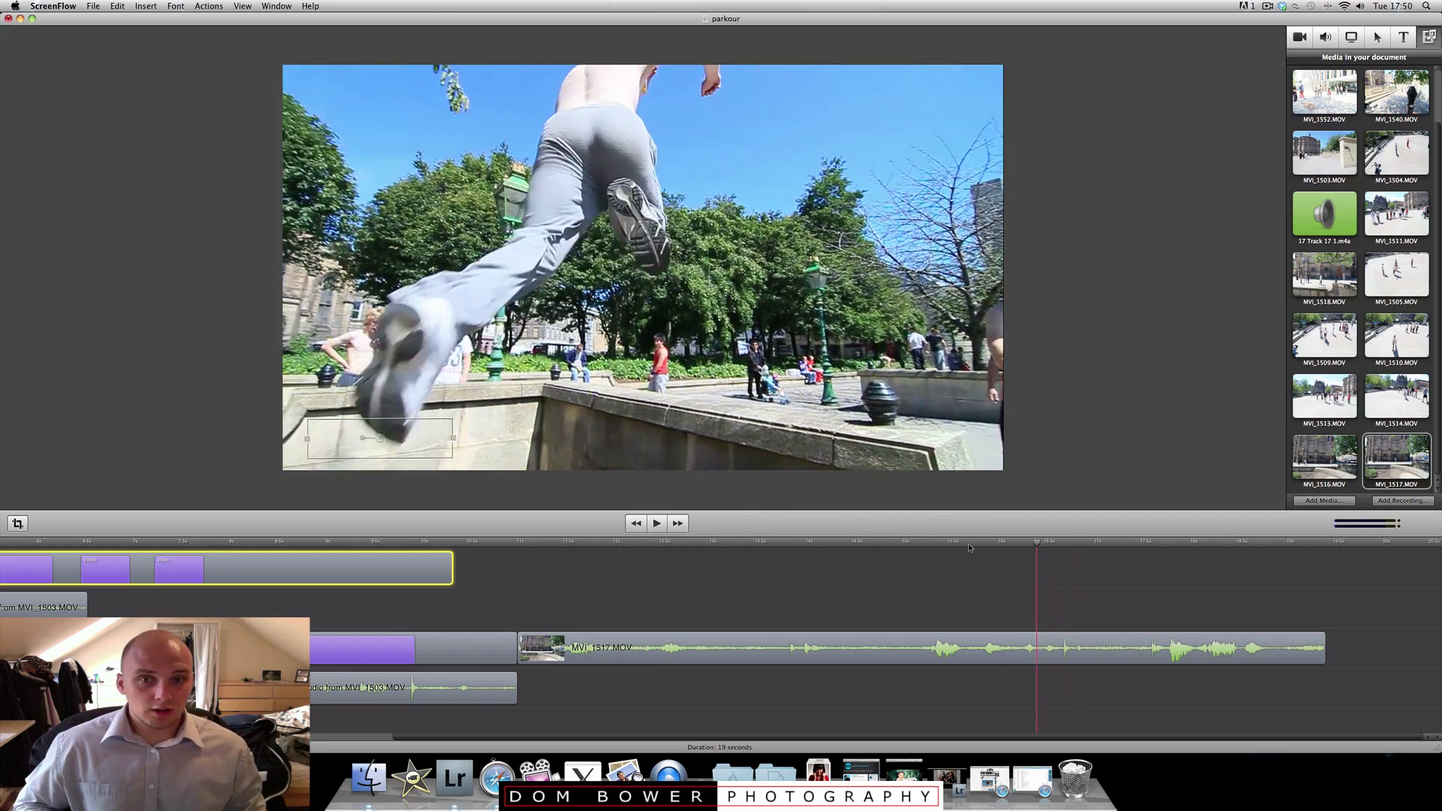
key(Left)
key(Left)
key(Left)
key(Left)
key(Left)
key(Left)
key(Left)
key(Left)
key(Left)
key(Left)
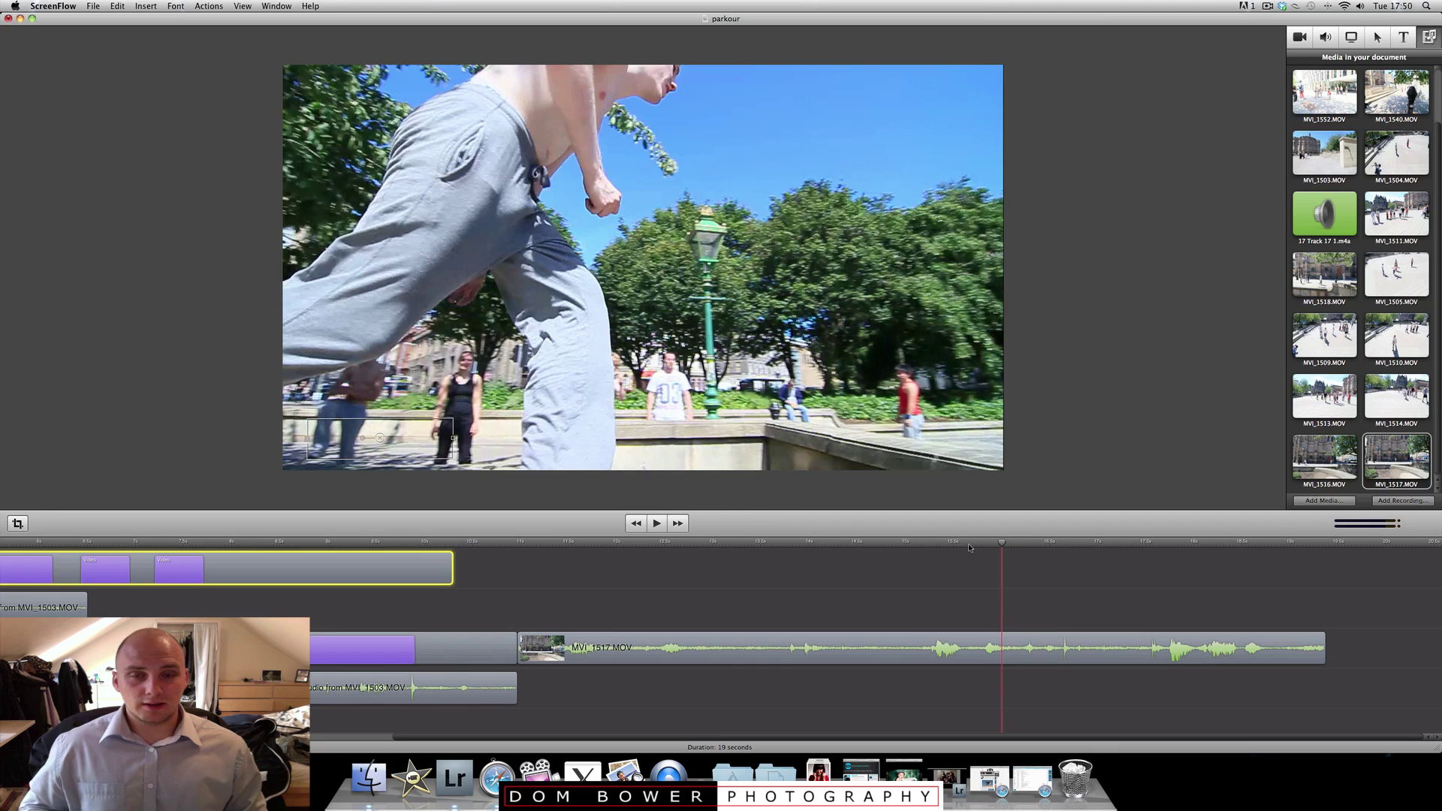
key(Right)
click(989, 648)
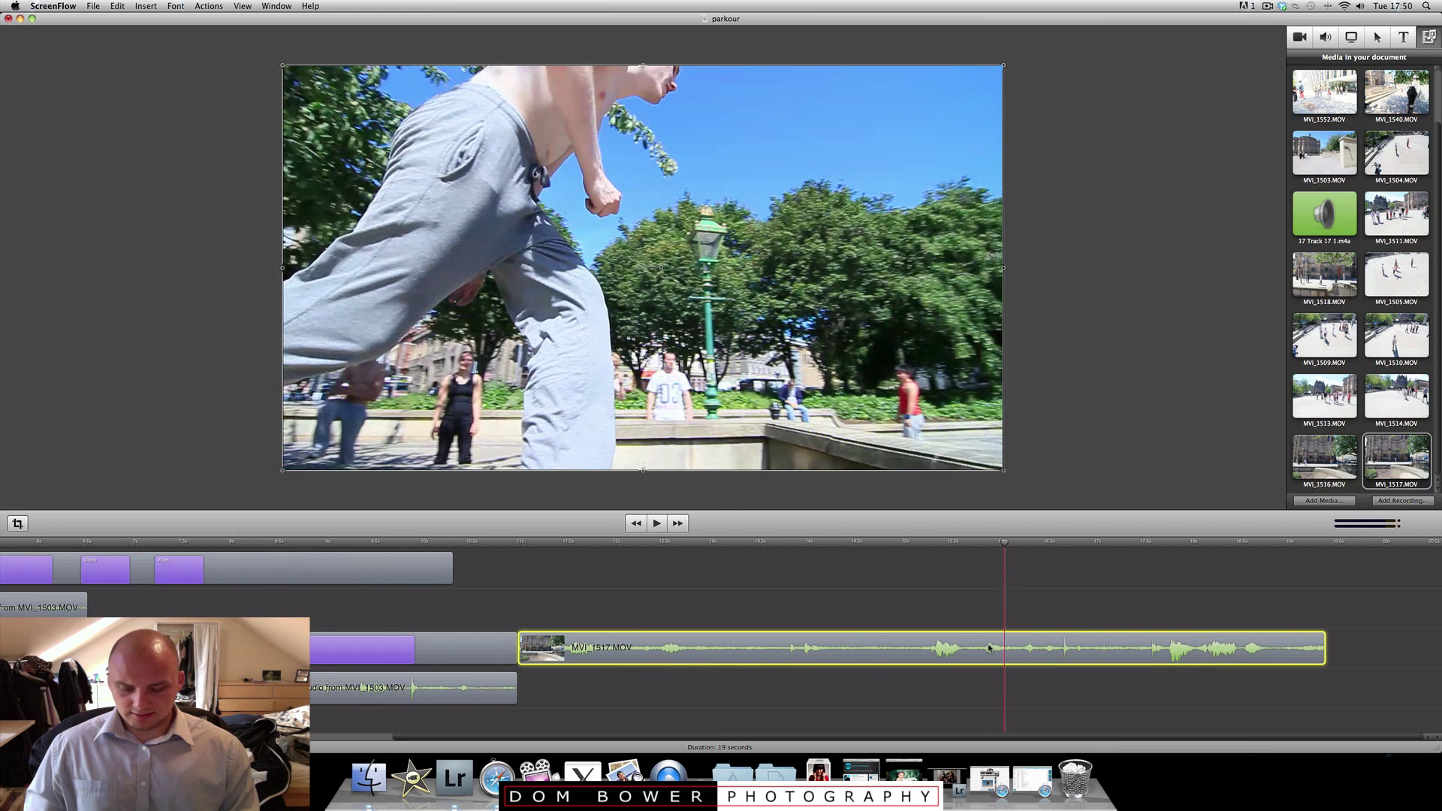
scroll(989, 648, left, 5)
key(t)
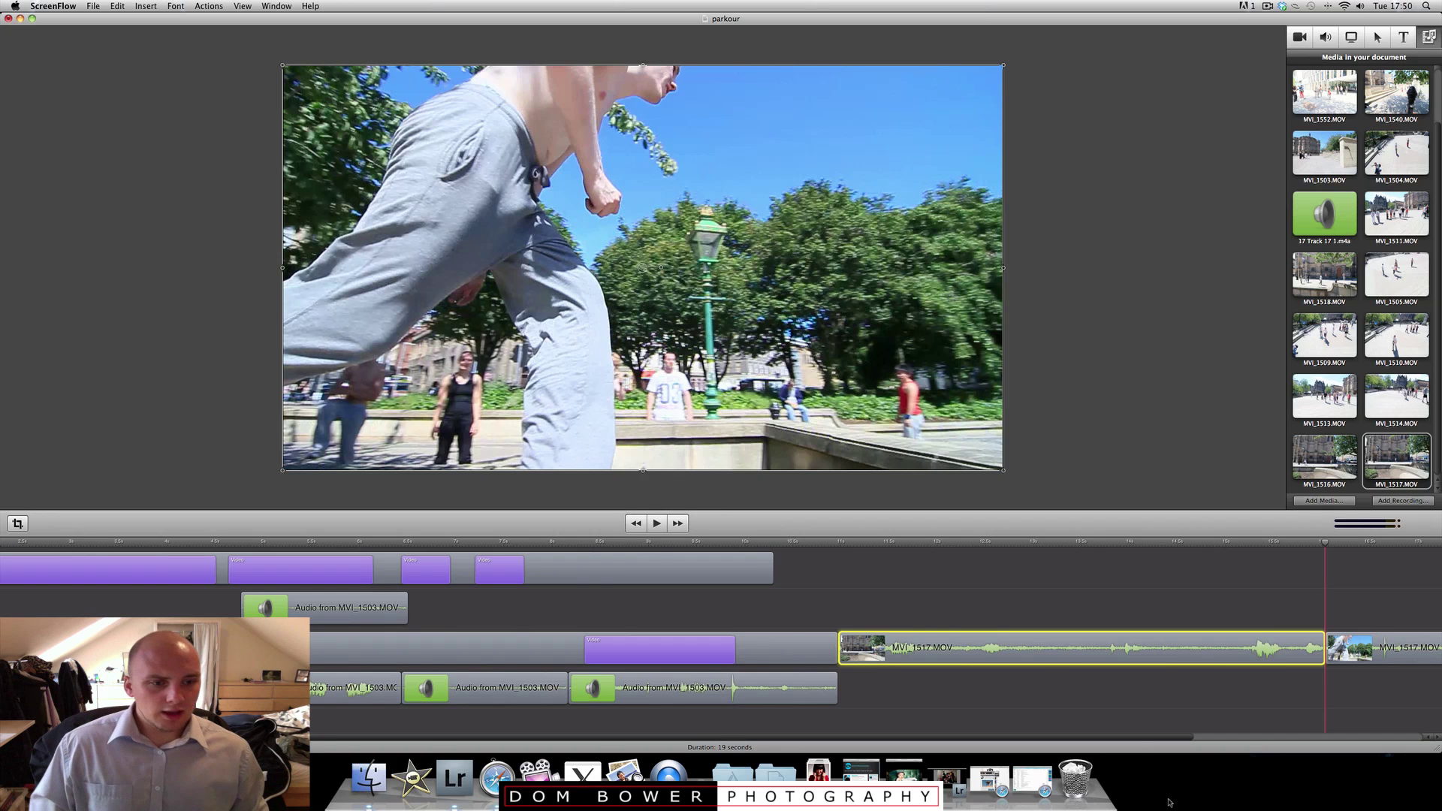
Play on into the jump and split the second MVI_1517.MOV piece above the wall, at about 16.9 seconds
drag(1136, 739, 1302, 737)
key(space)
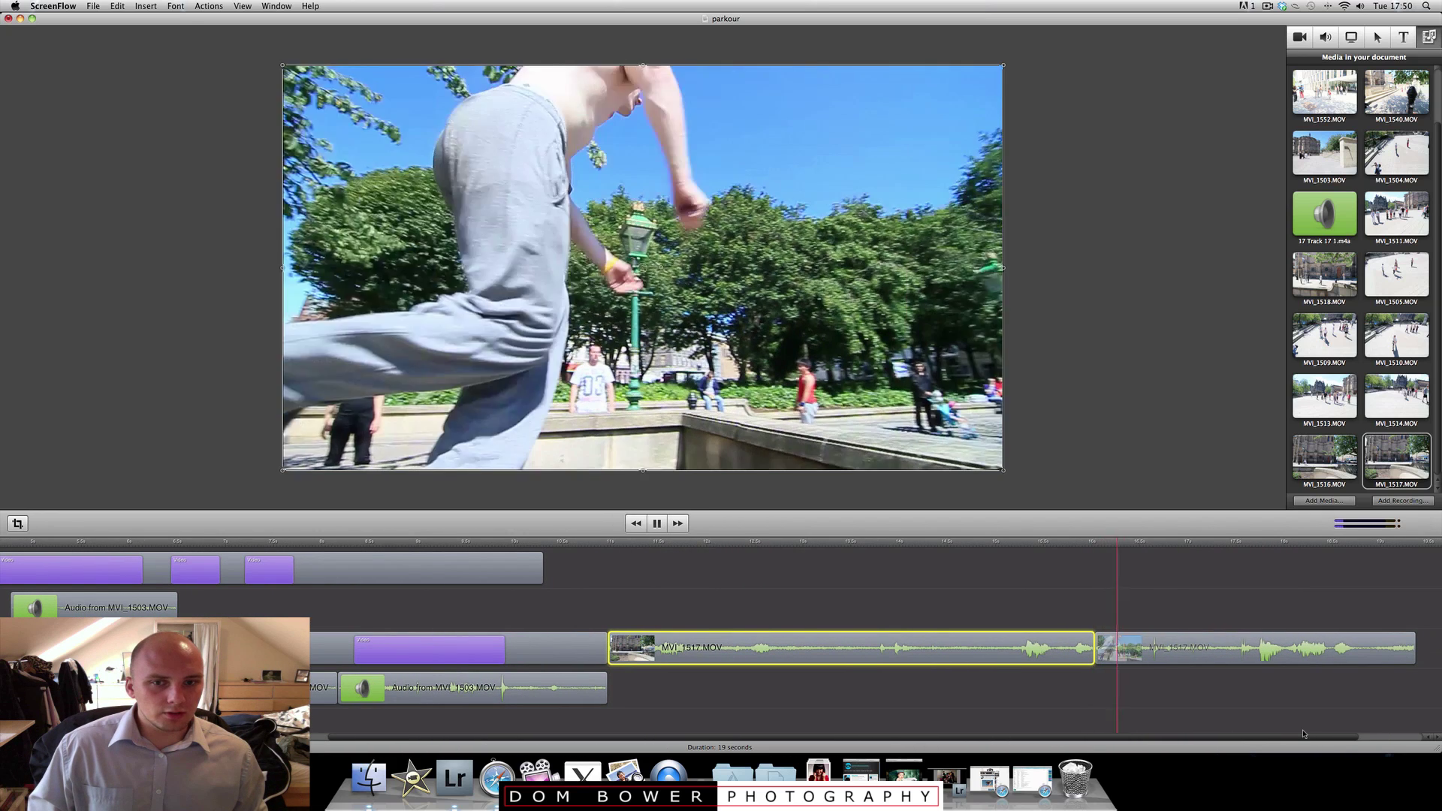
key(space)
click(1190, 664)
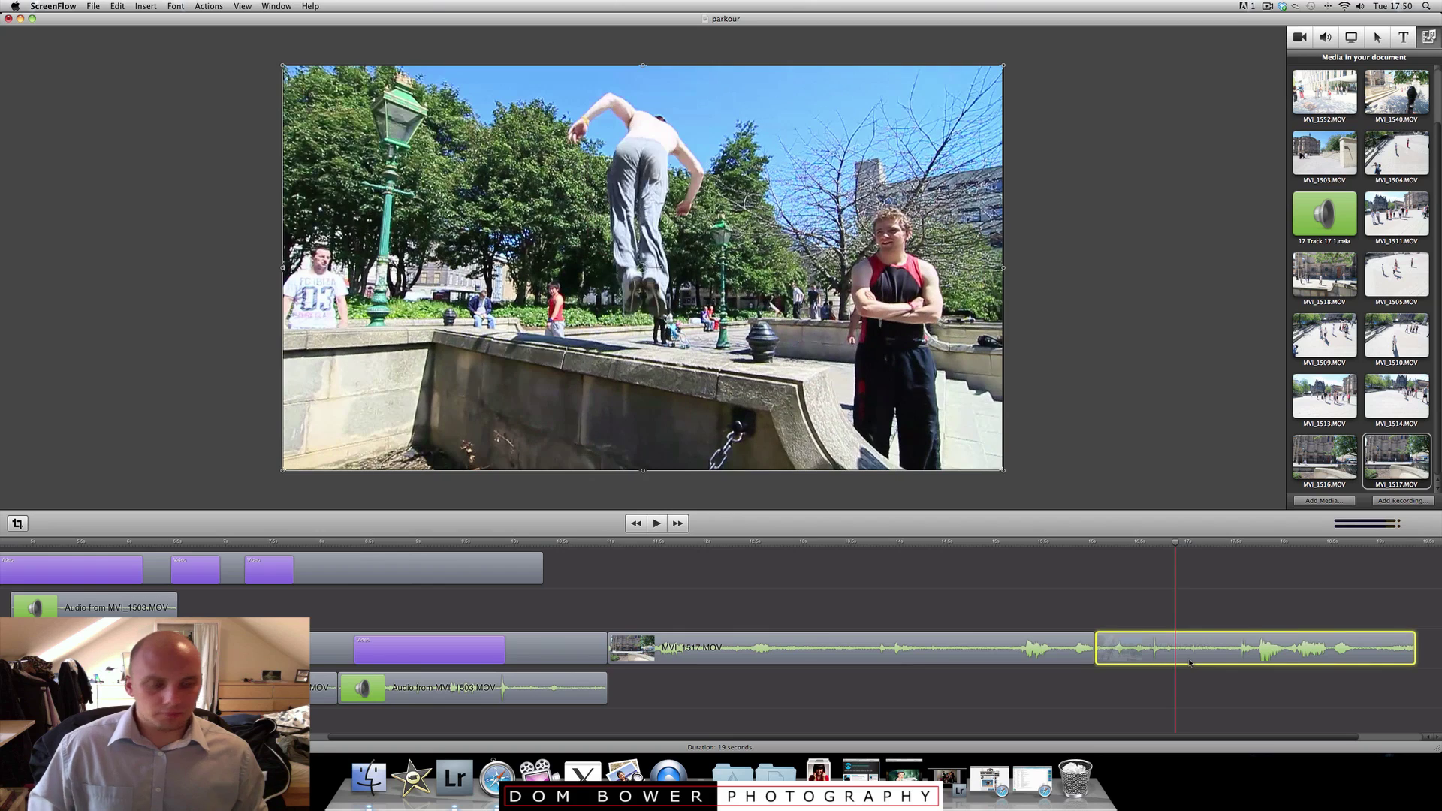
key(t)
scroll(1191, 664, left, 3)
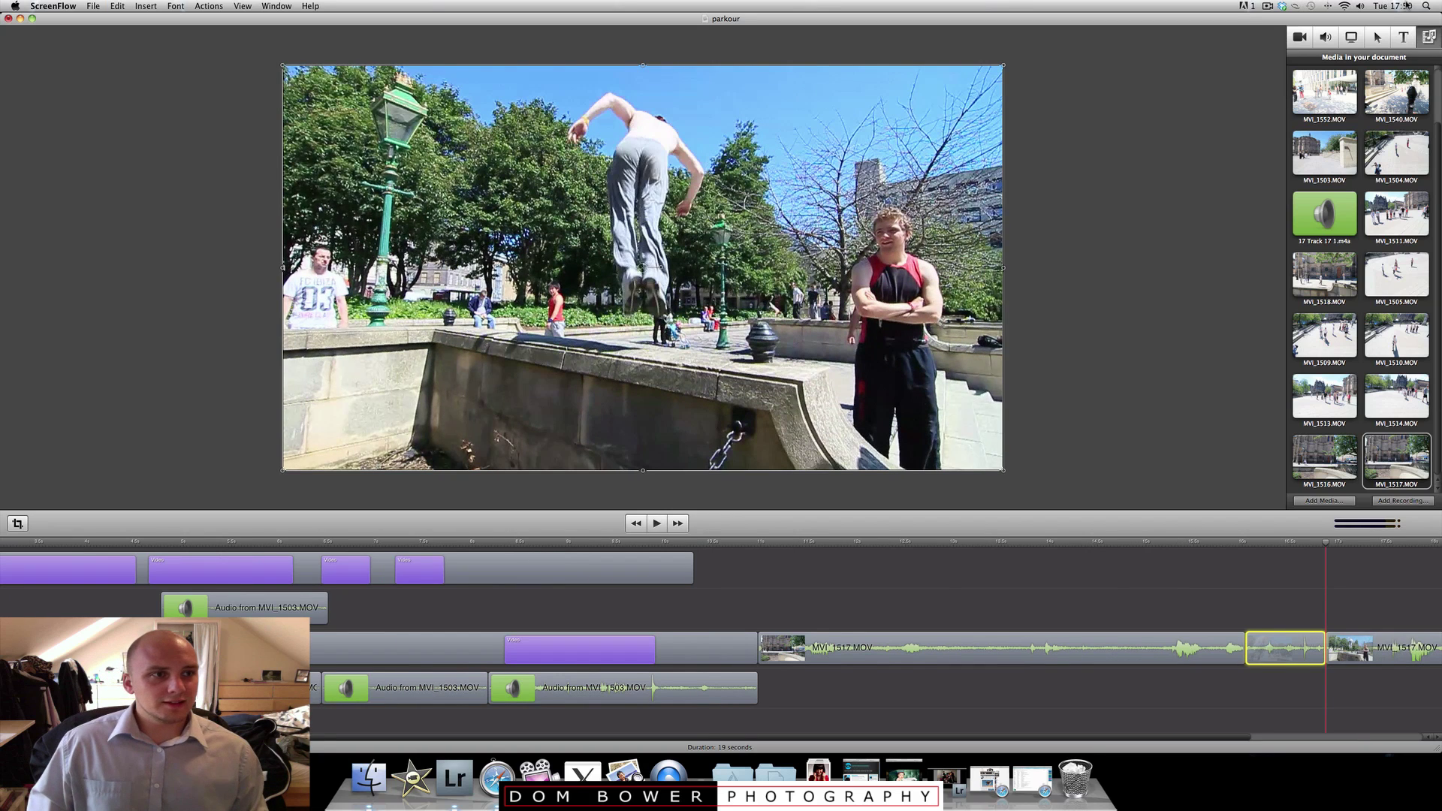
scroll(1090, 740, right, 3)
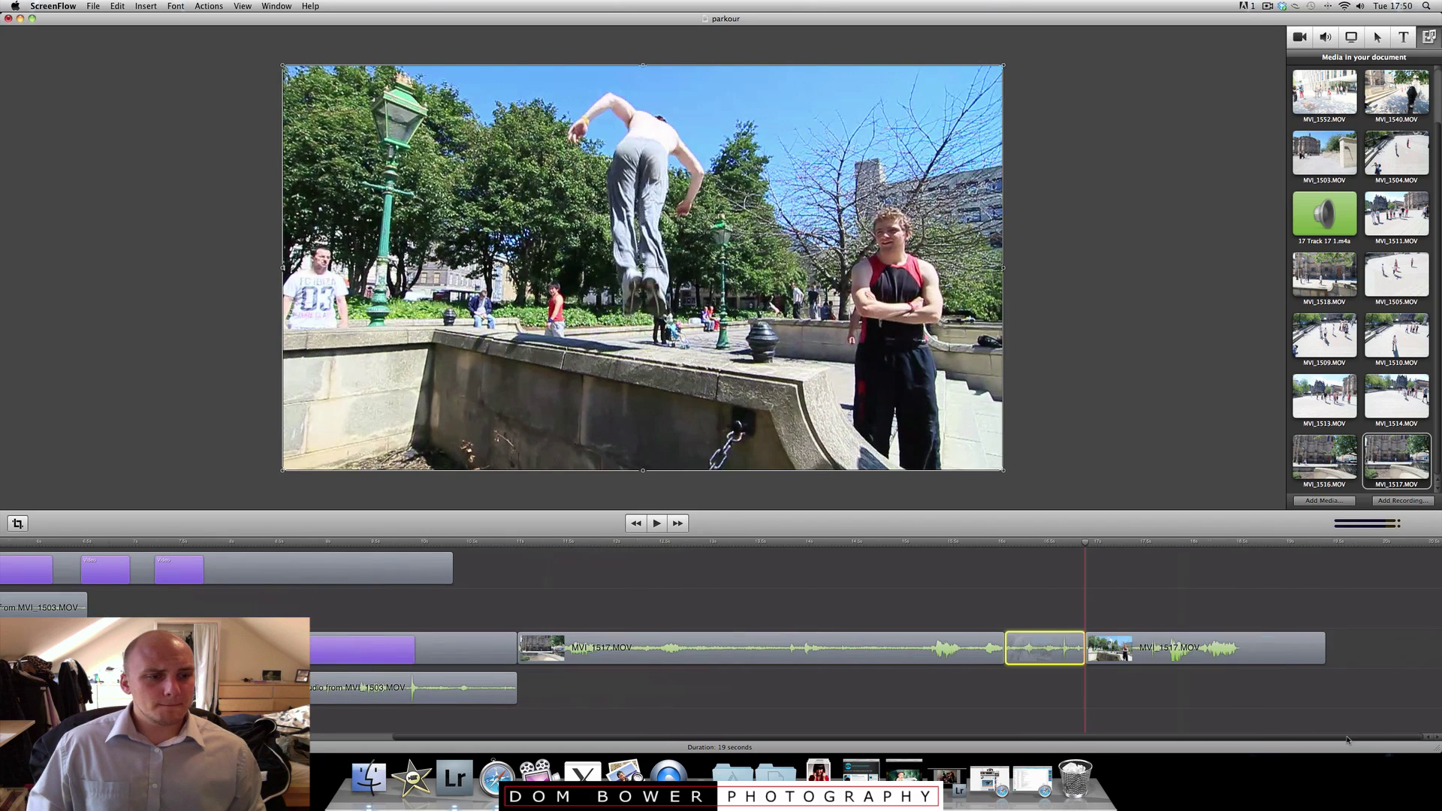
Slow the short middle MVI_1517.MOV piece to 40% speed and place the following piece directly after it on the same track
right_click(1049, 654)
click(1041, 655)
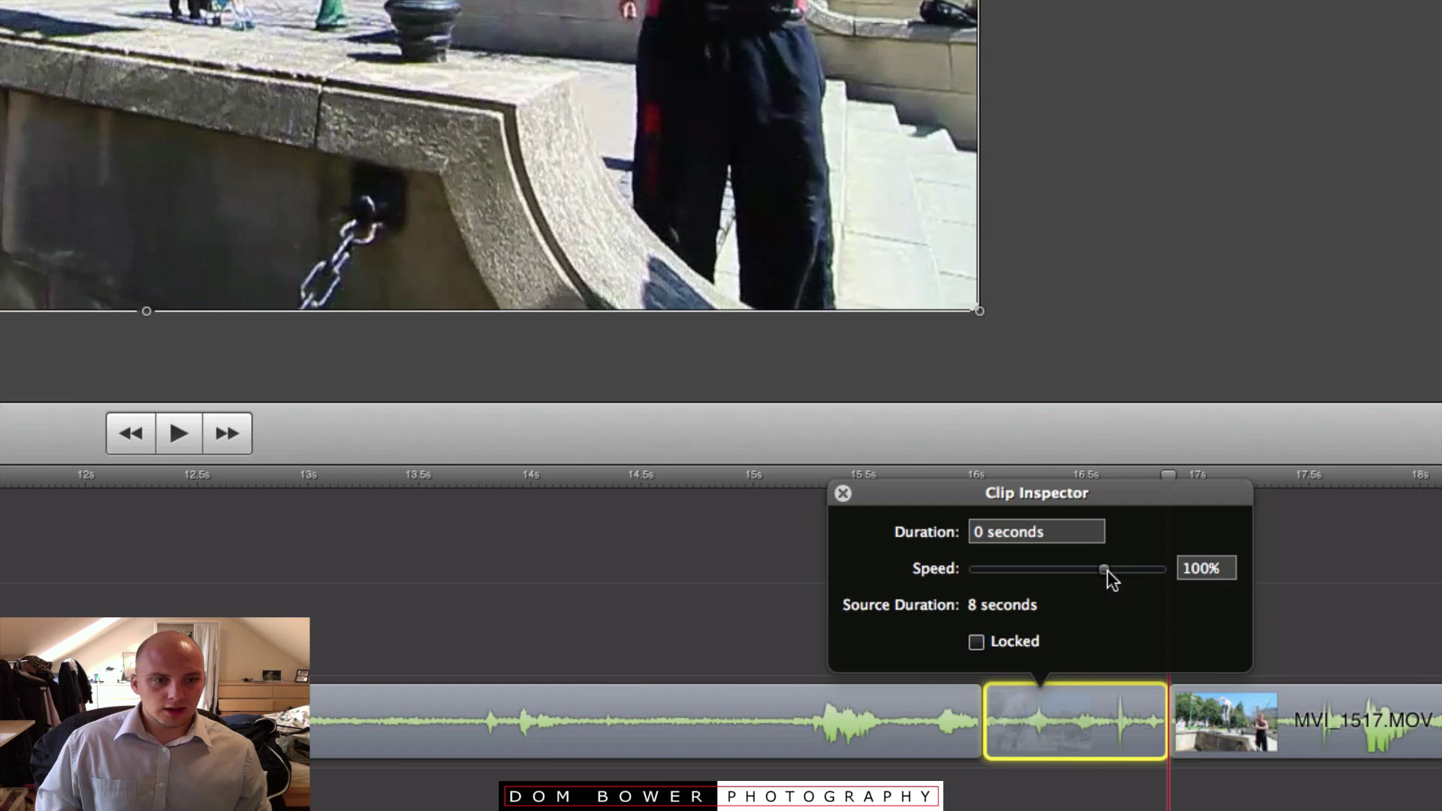
drag(1107, 569, 1138, 569)
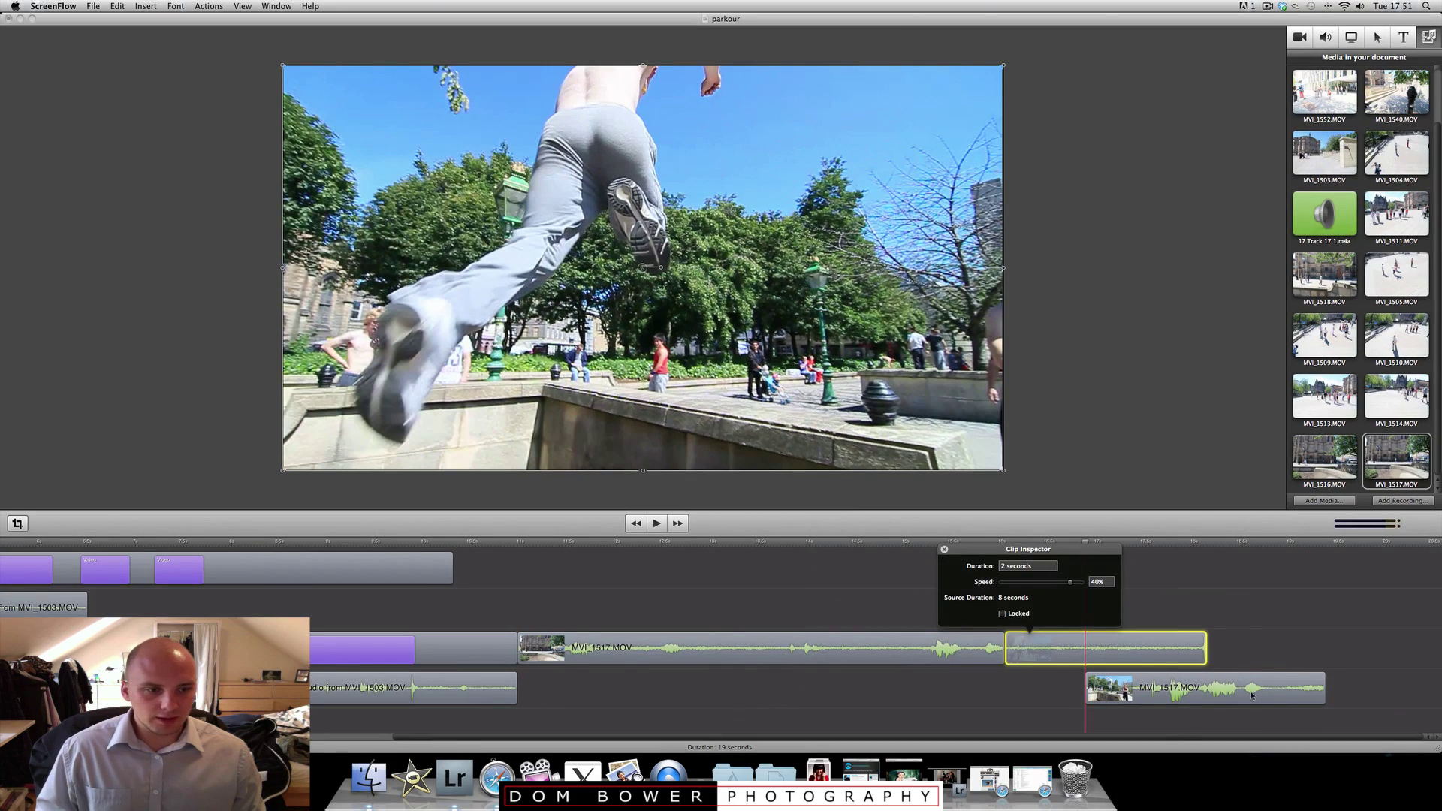
drag(1252, 695, 1252, 654)
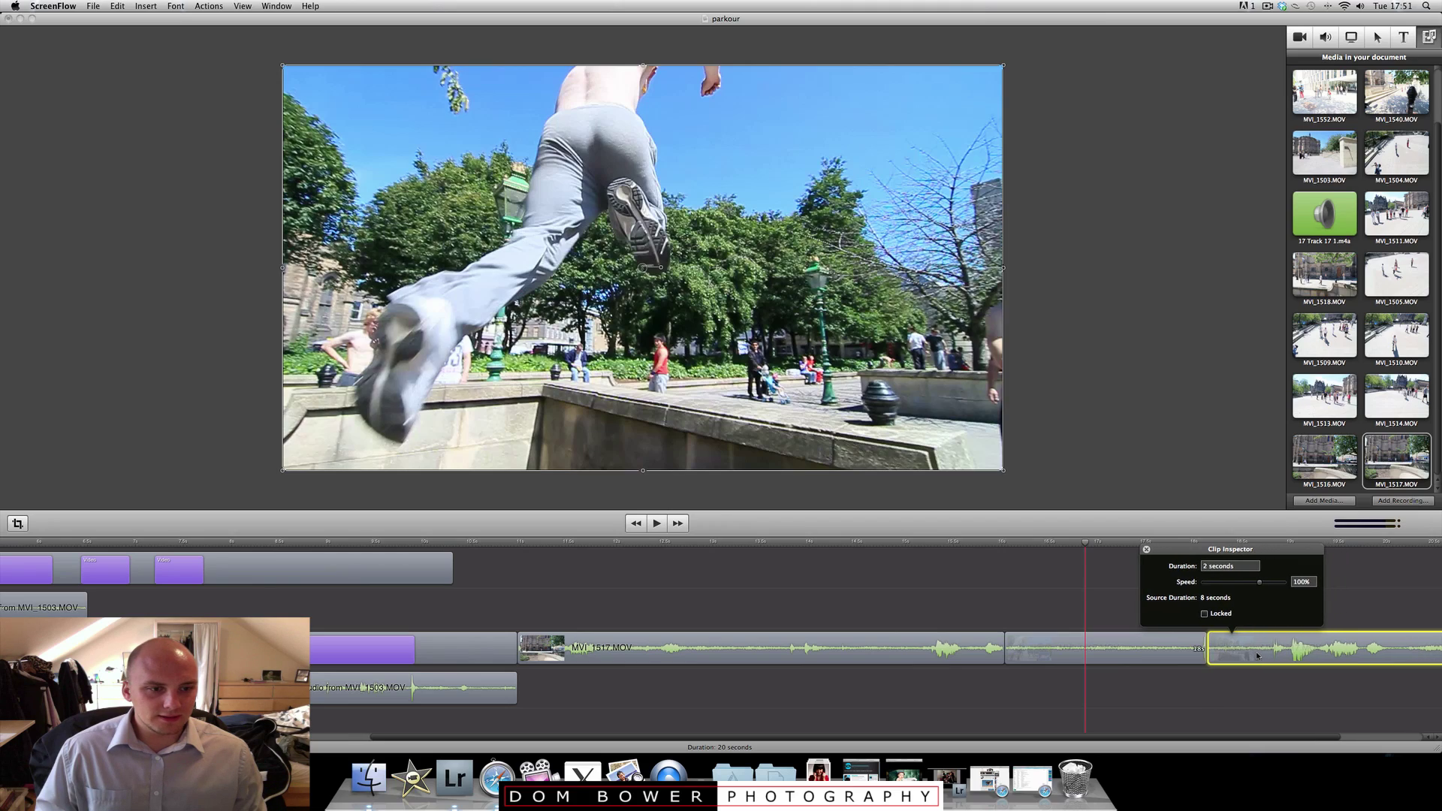
Play back the slowed jump from shortly before the take-off to the landing after the flip
click(866, 546)
key(space)
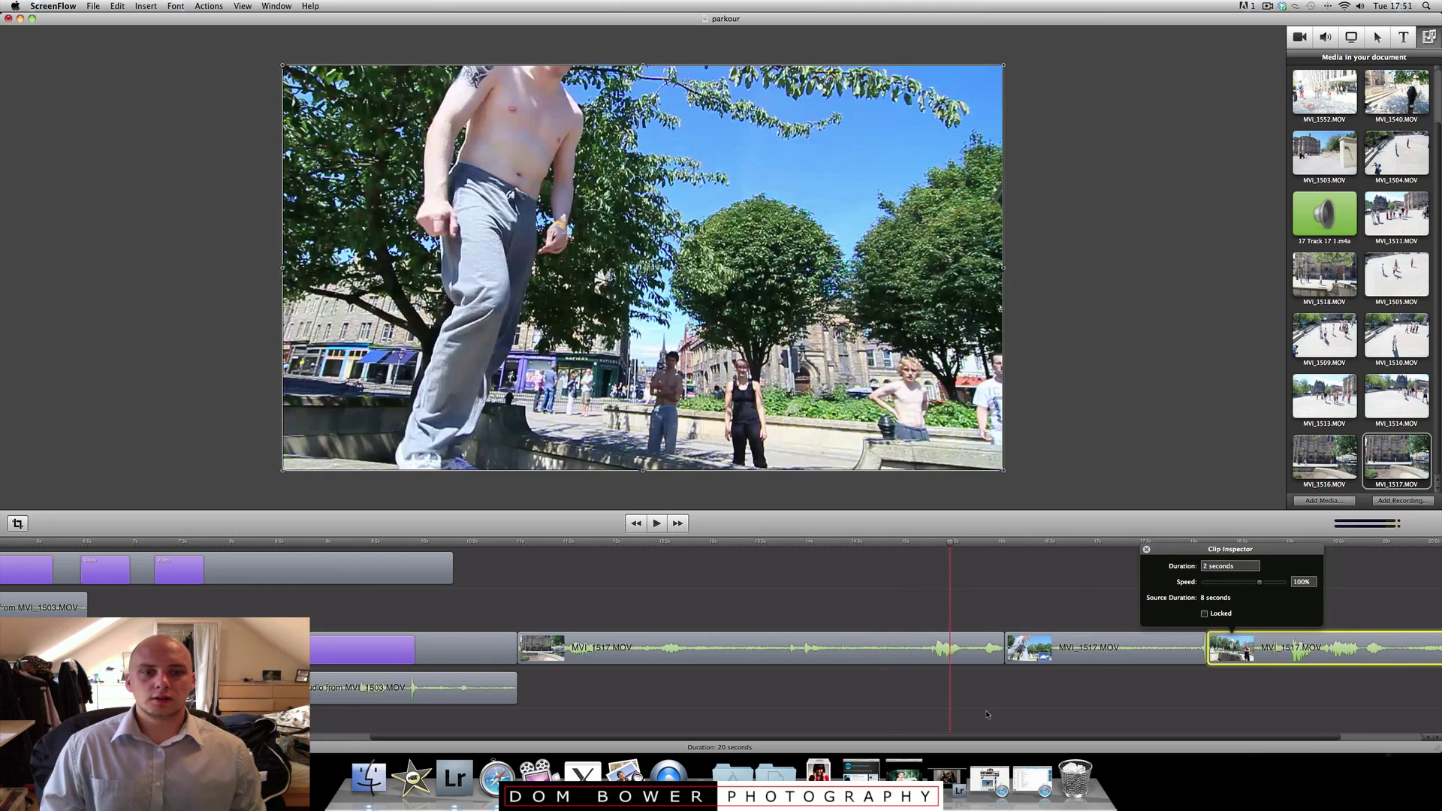
click(987, 715)
key(space)
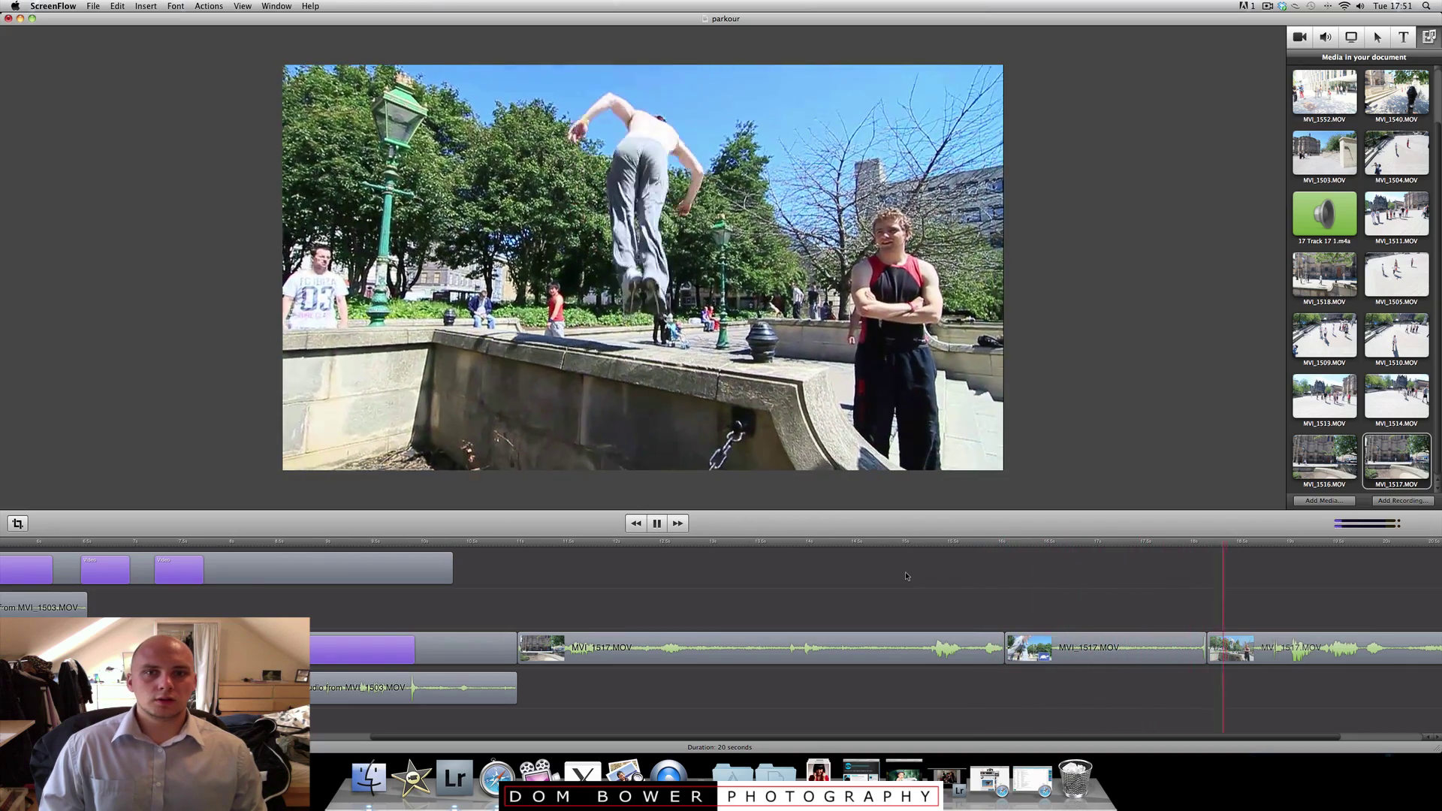
key(space)
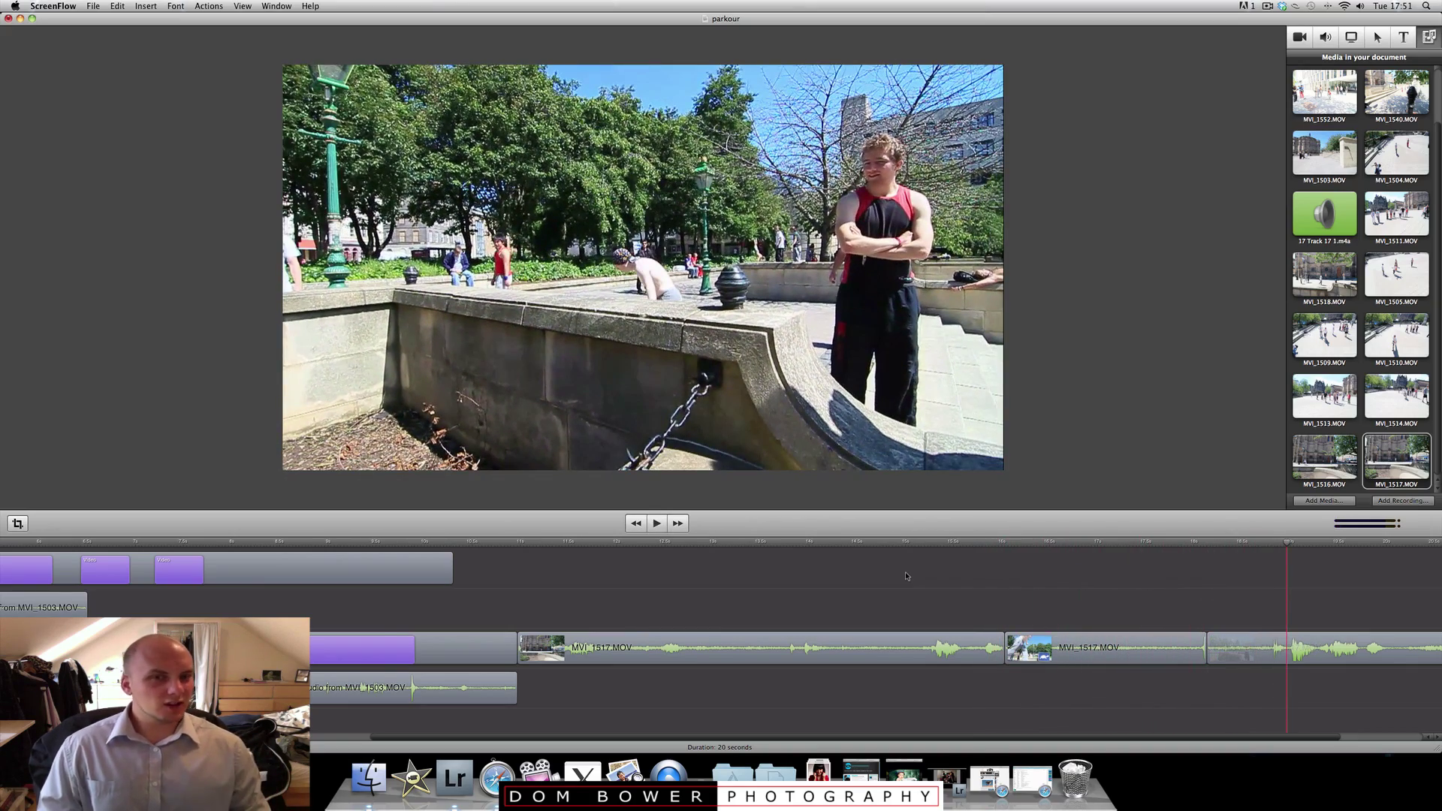
Step through the flip and split the last MVI_1517.MOV piece at the landing, at about 19 seconds
click(1224, 541)
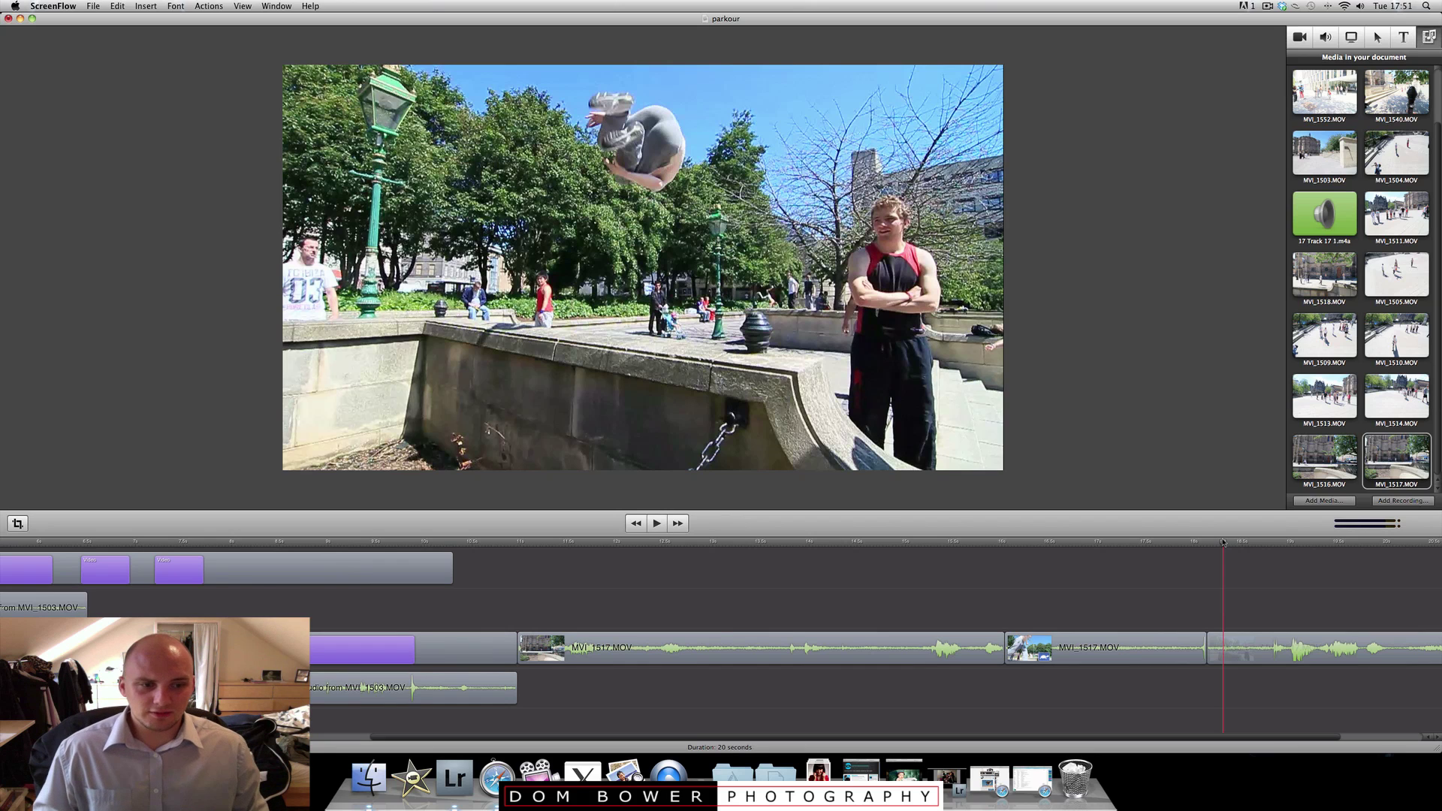
click(1209, 542)
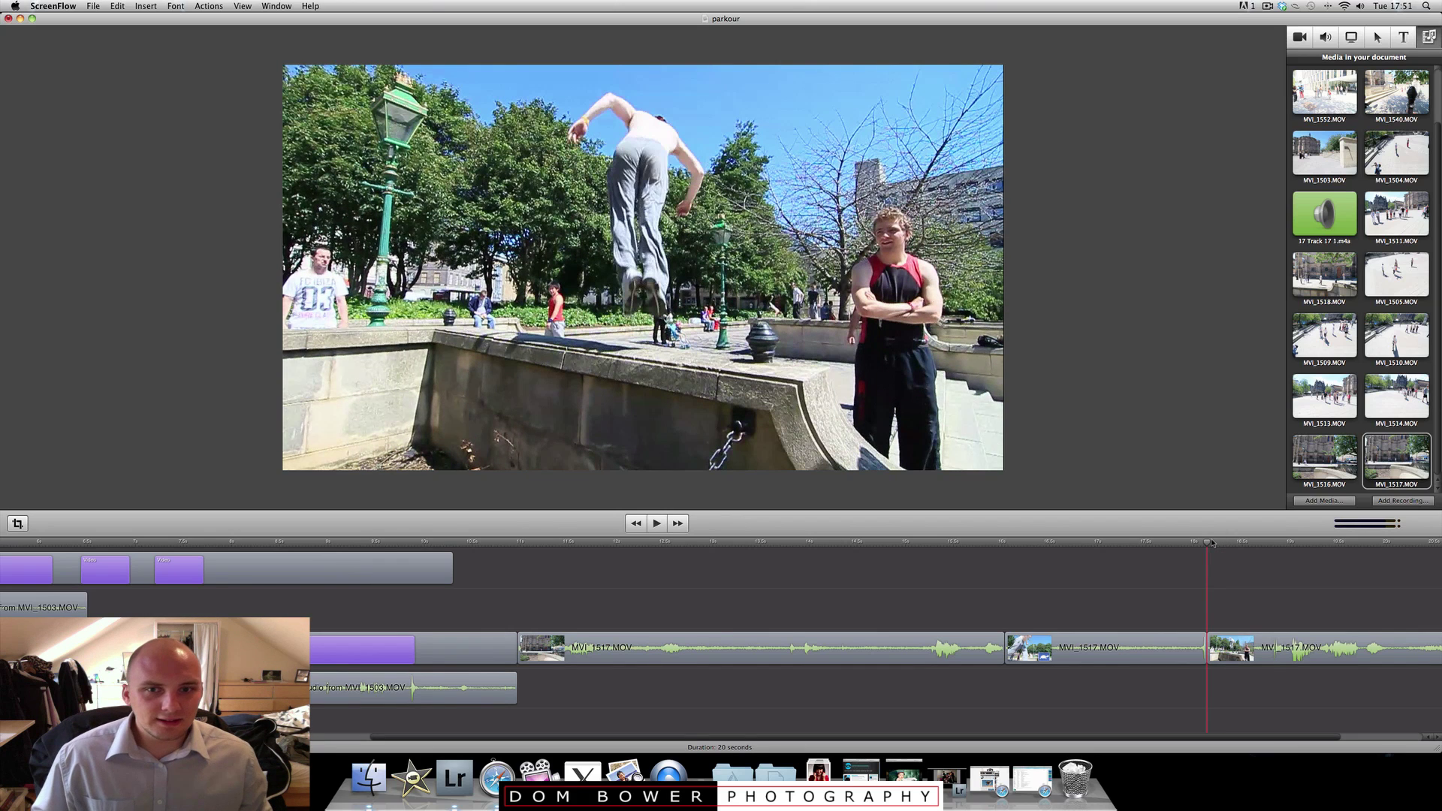
click(1212, 543)
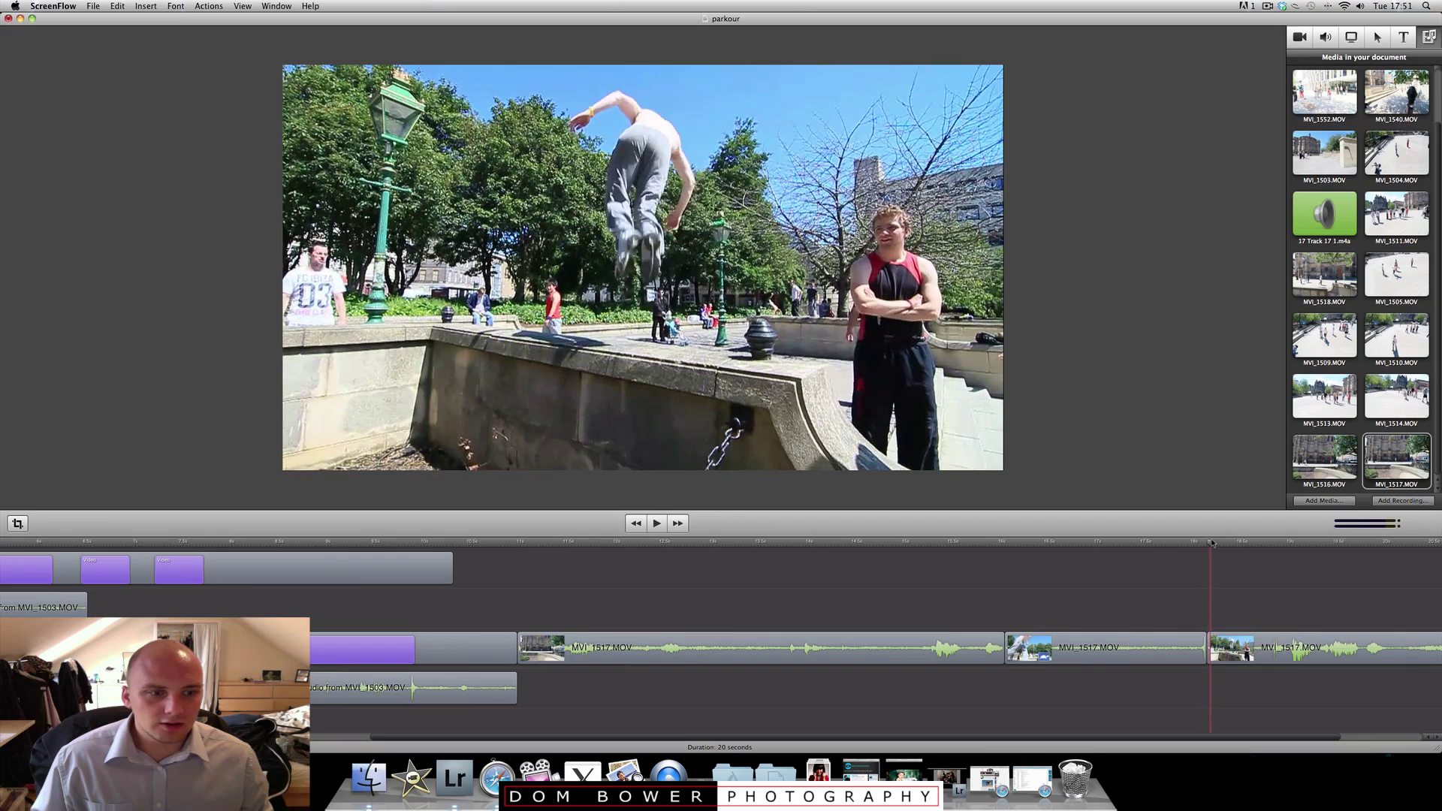
key(Left)
key(Right)
key(Right)
key(Right)
key(Right)
key(Right)
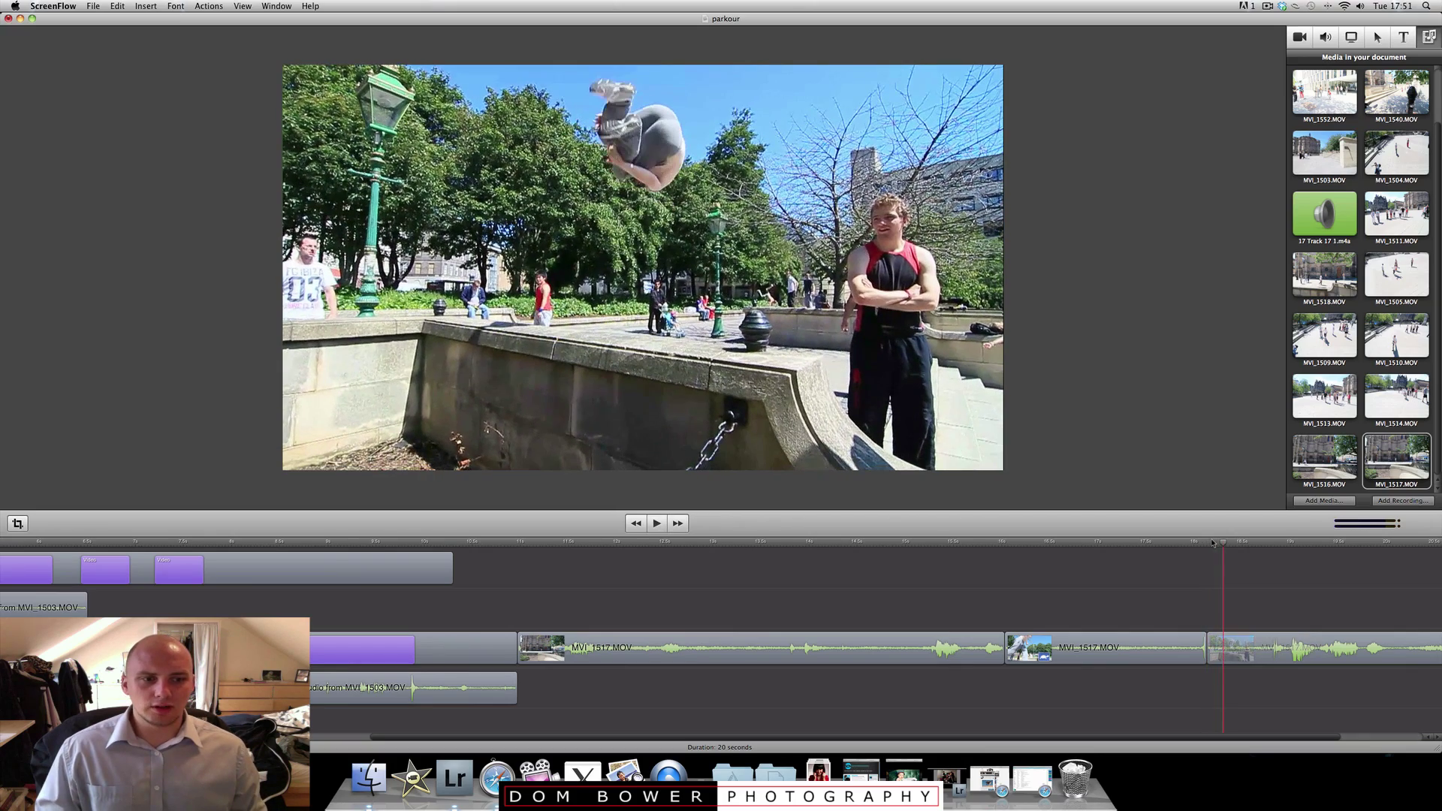
key(space)
key(space)
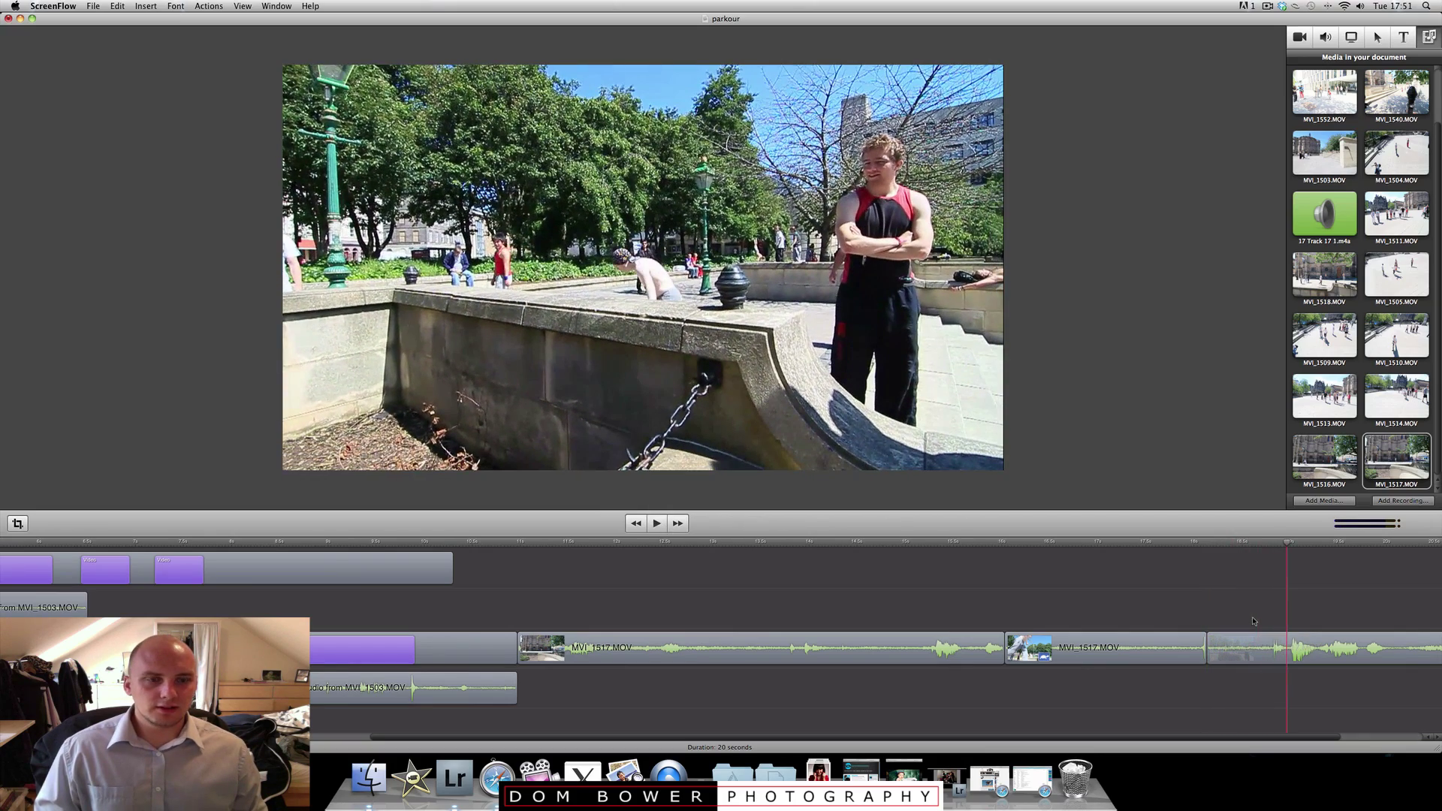
click(1296, 653)
key(t)
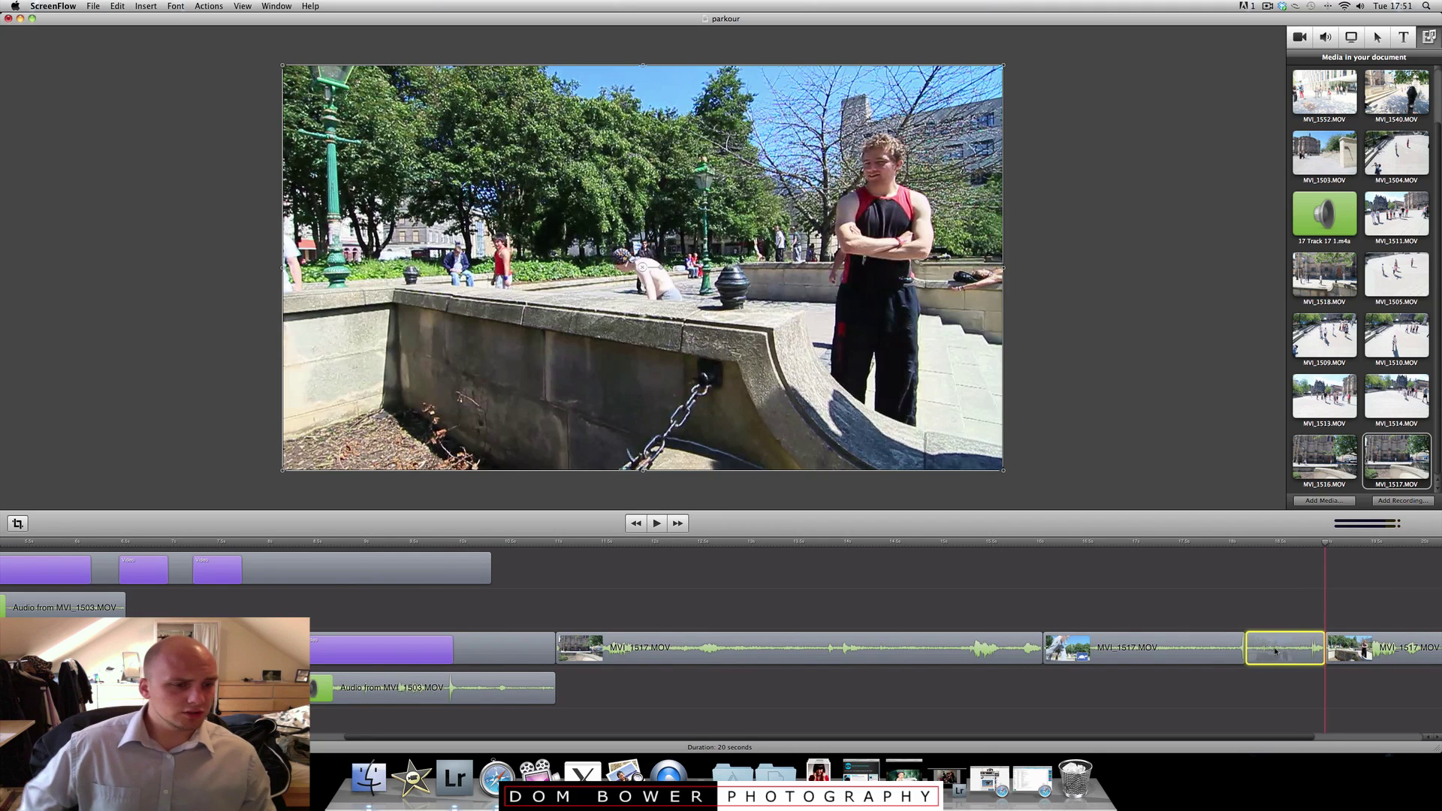
Slow the flip piece of MVI_1517.MOV to 19% speed and place the final piece directly after it on the same track
right_click(1275, 651)
double_click(1270, 648)
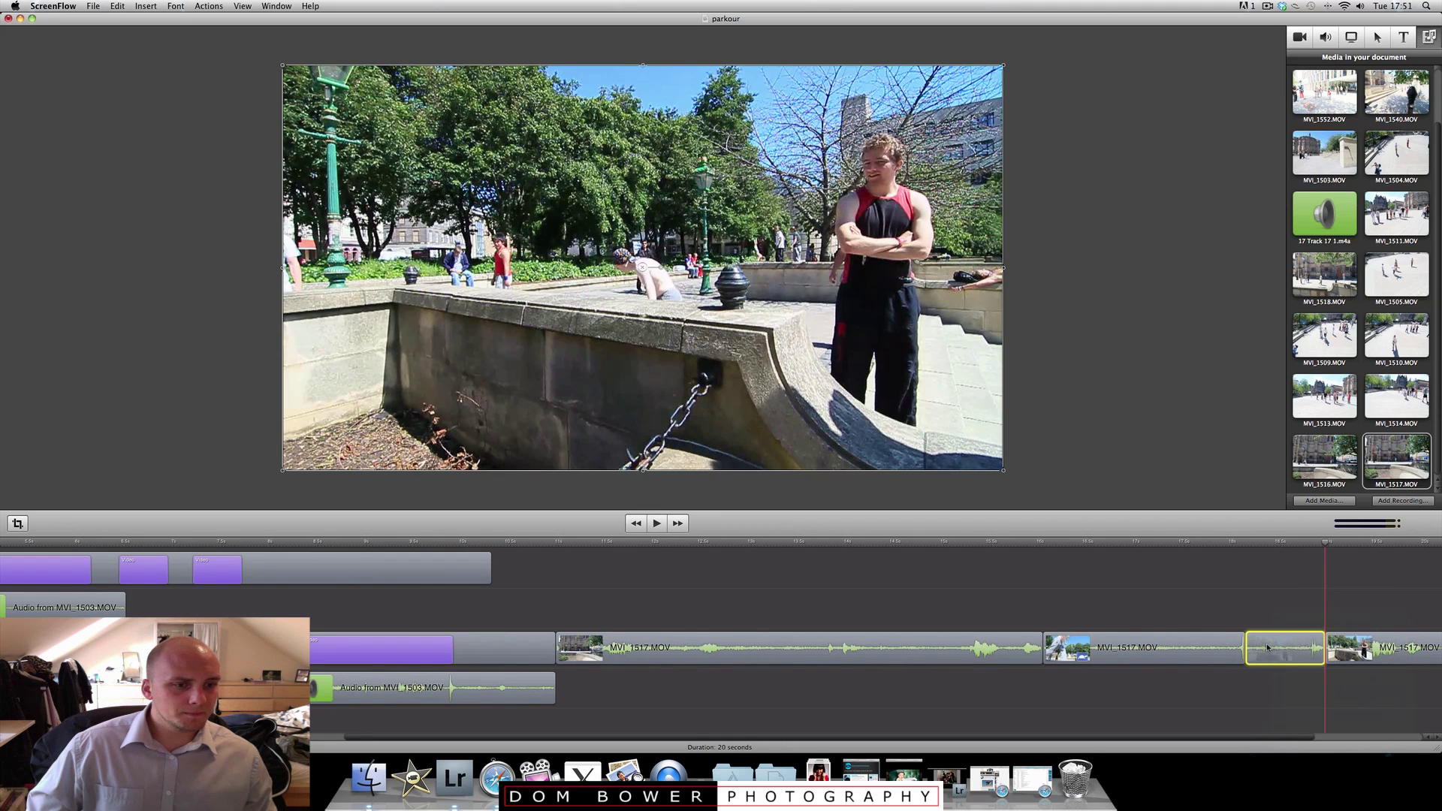
drag(1298, 647, 1326, 584)
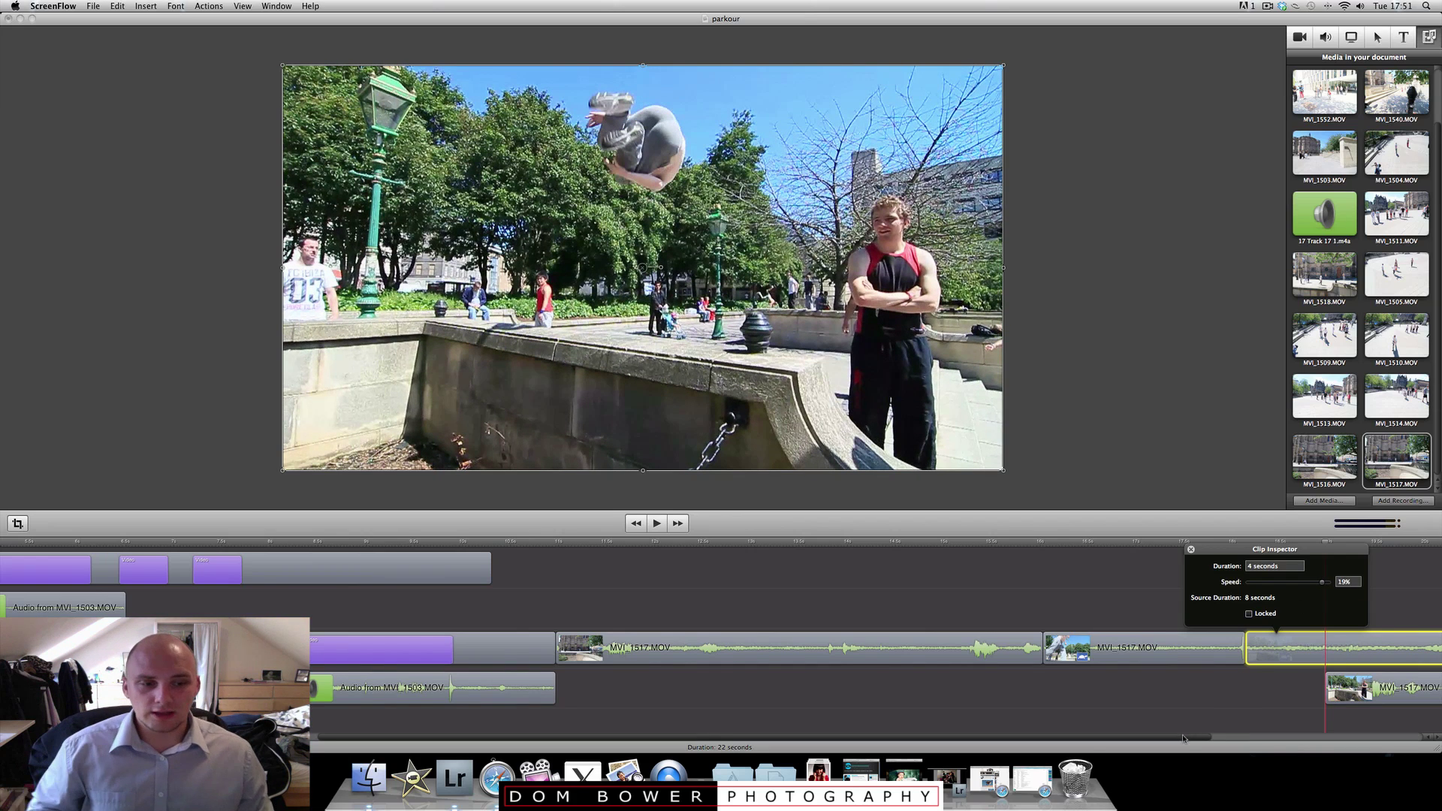
scroll(1202, 703, right, 5)
drag(1129, 709, 1350, 659)
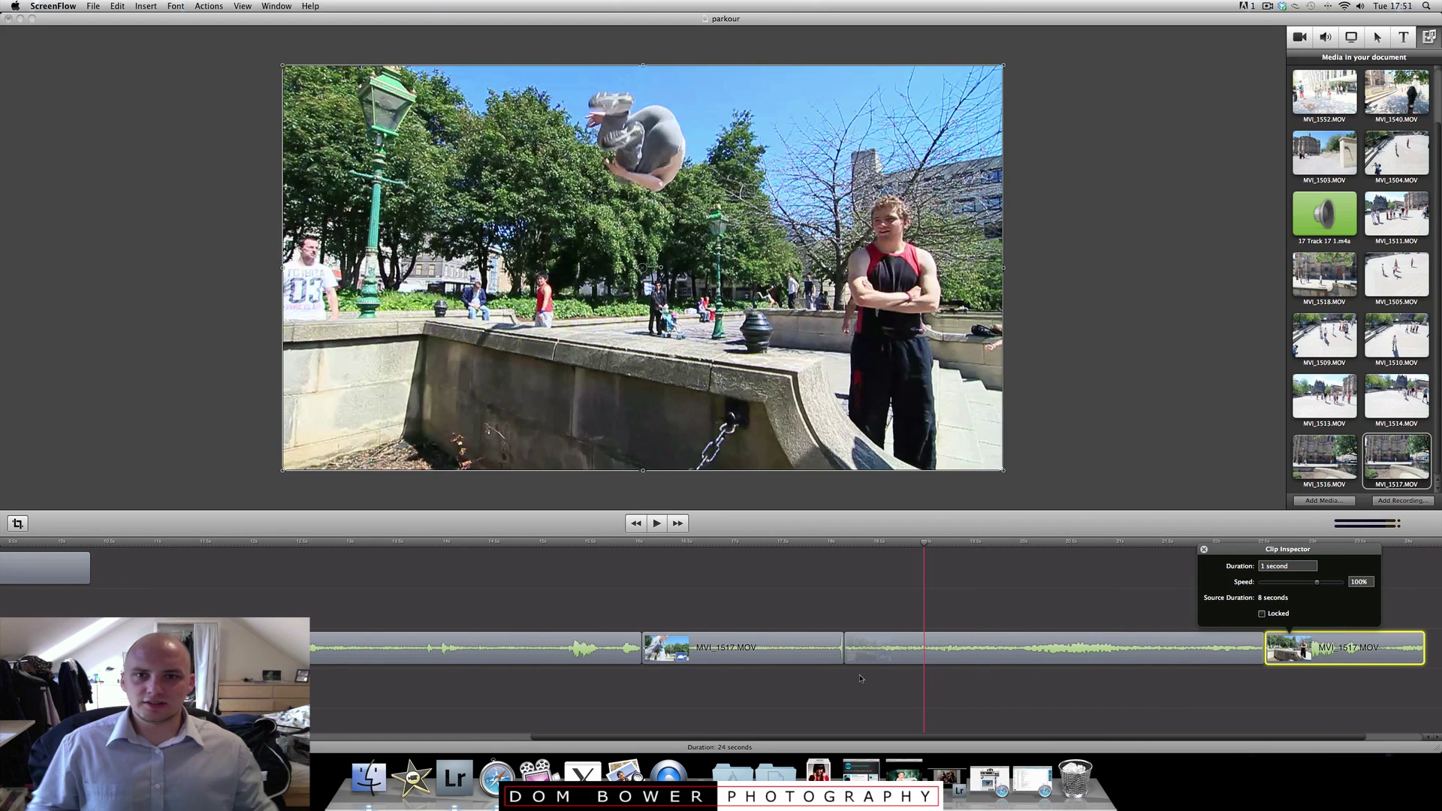
Play back the slow-motion flip from shortly before it to the end of the last MVI_1517.MOV piece
click(988, 686)
click(806, 541)
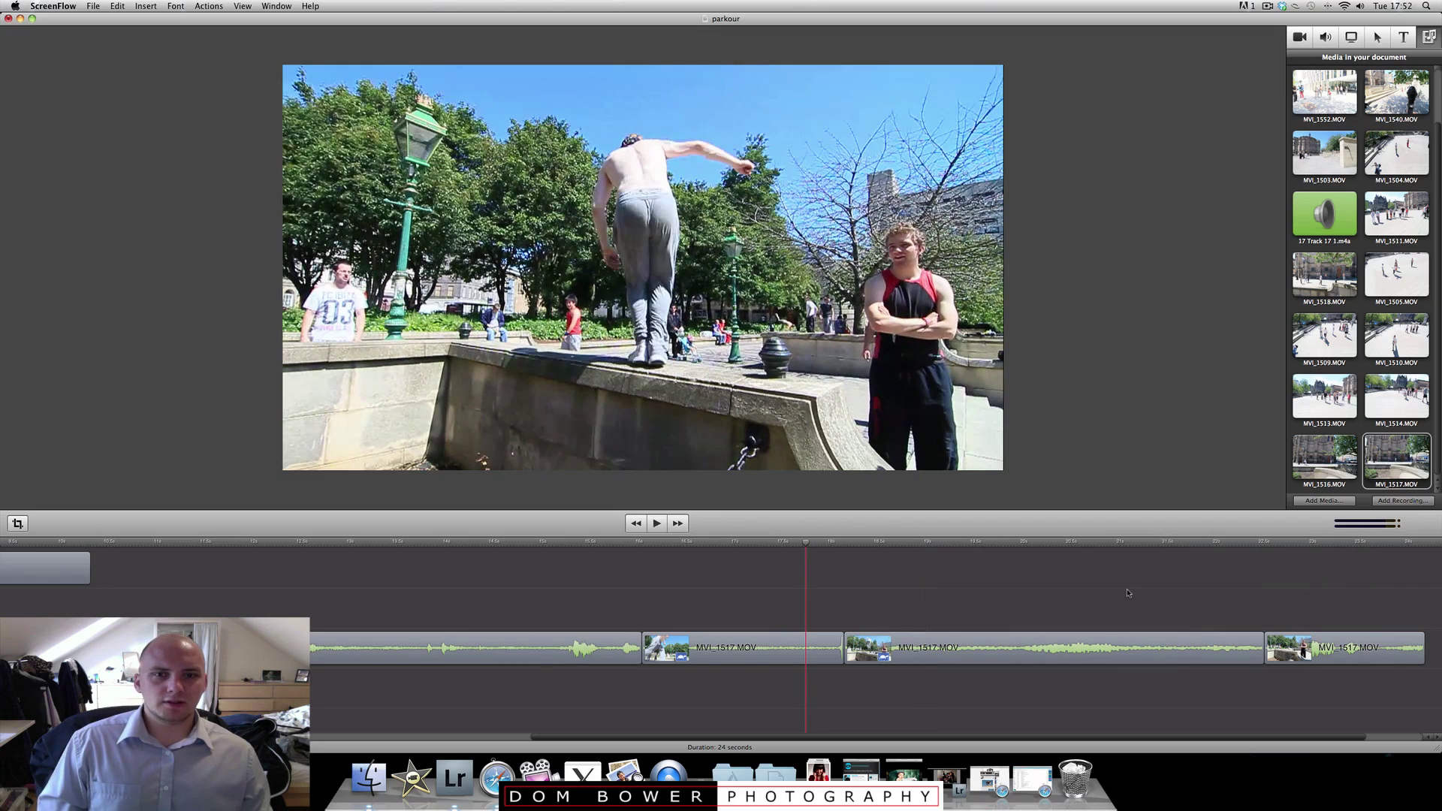
key(space)
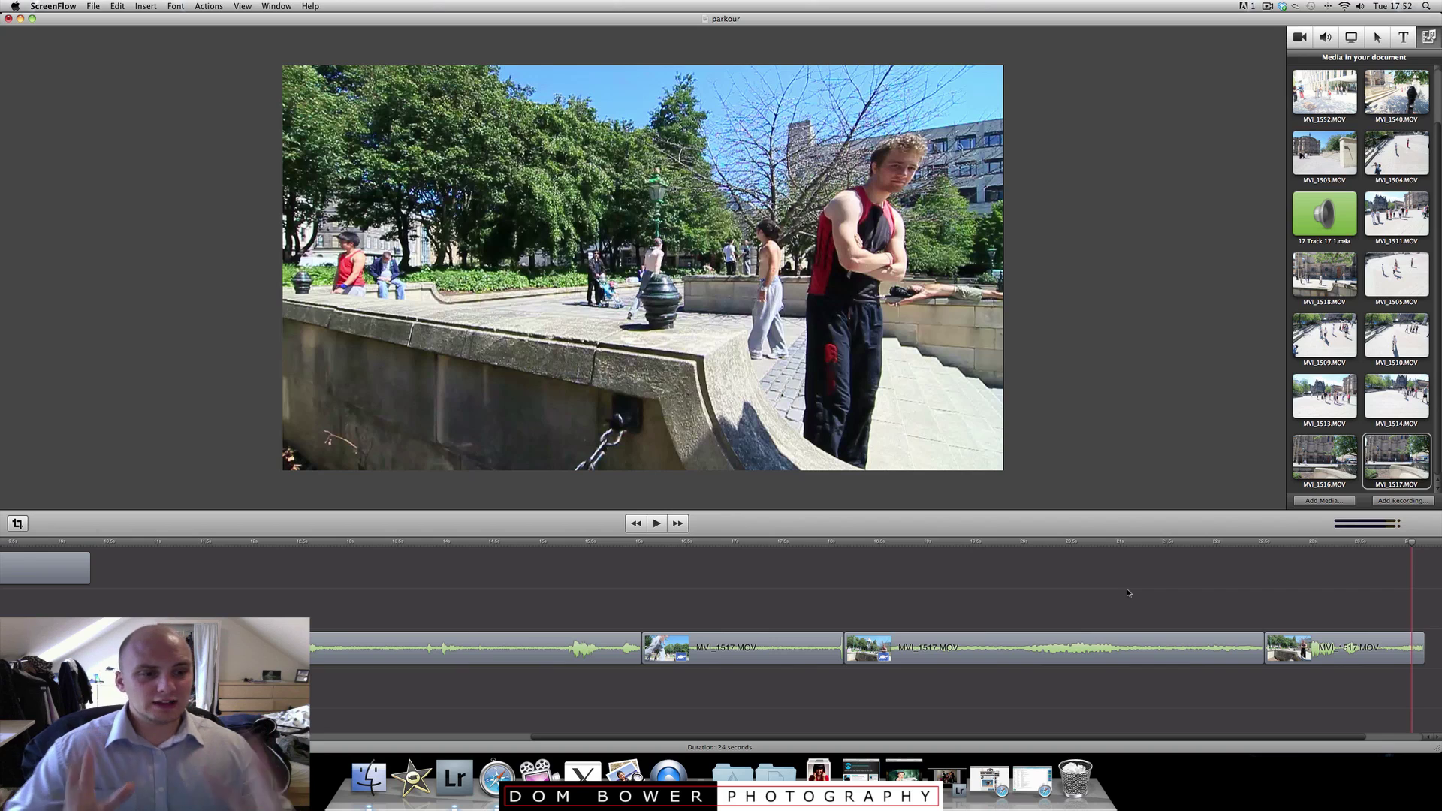
Try a Cross Dissolve by overlapping the slowed flip piece with the piece before it, and look through the available transitions
right_click(1366, 659)
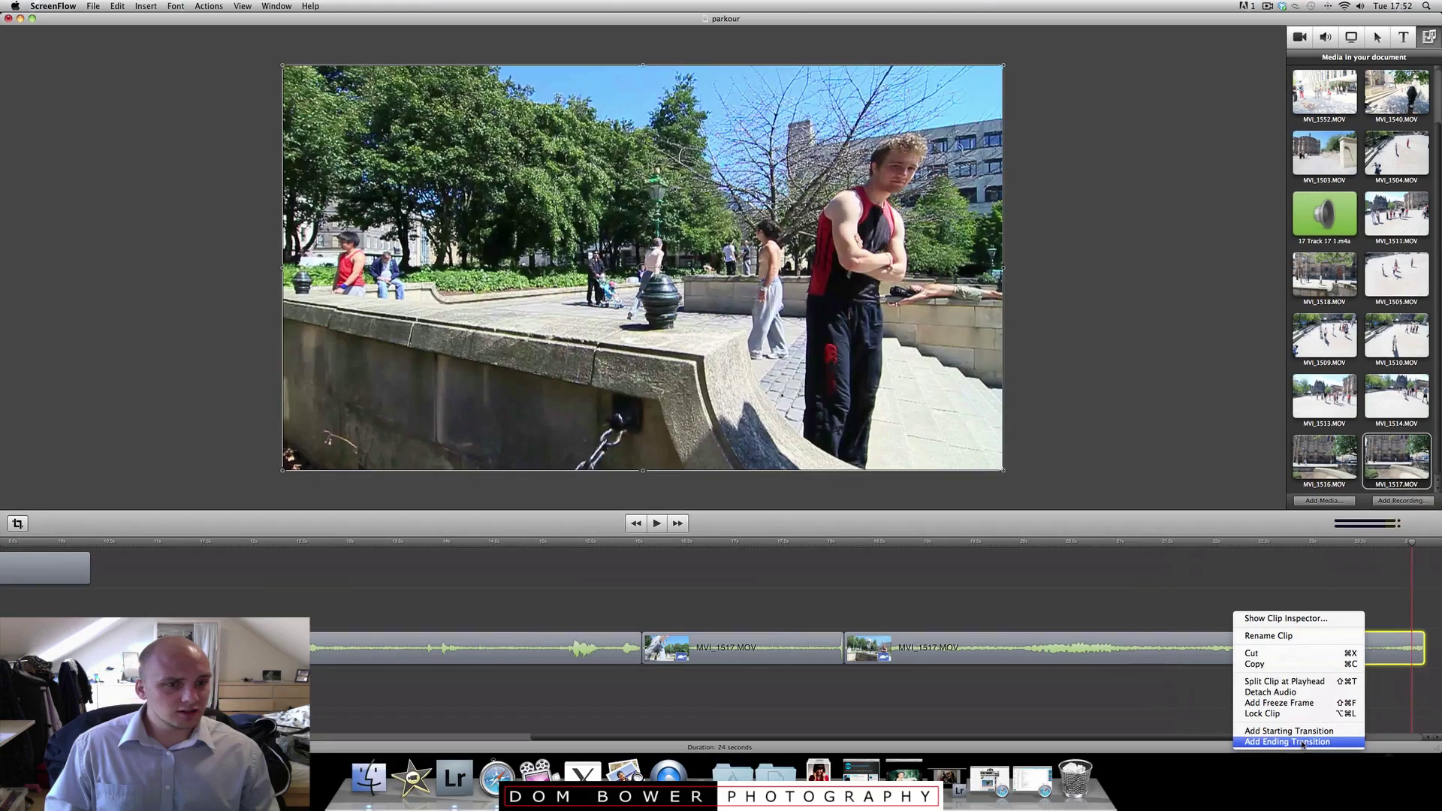
click(1288, 752)
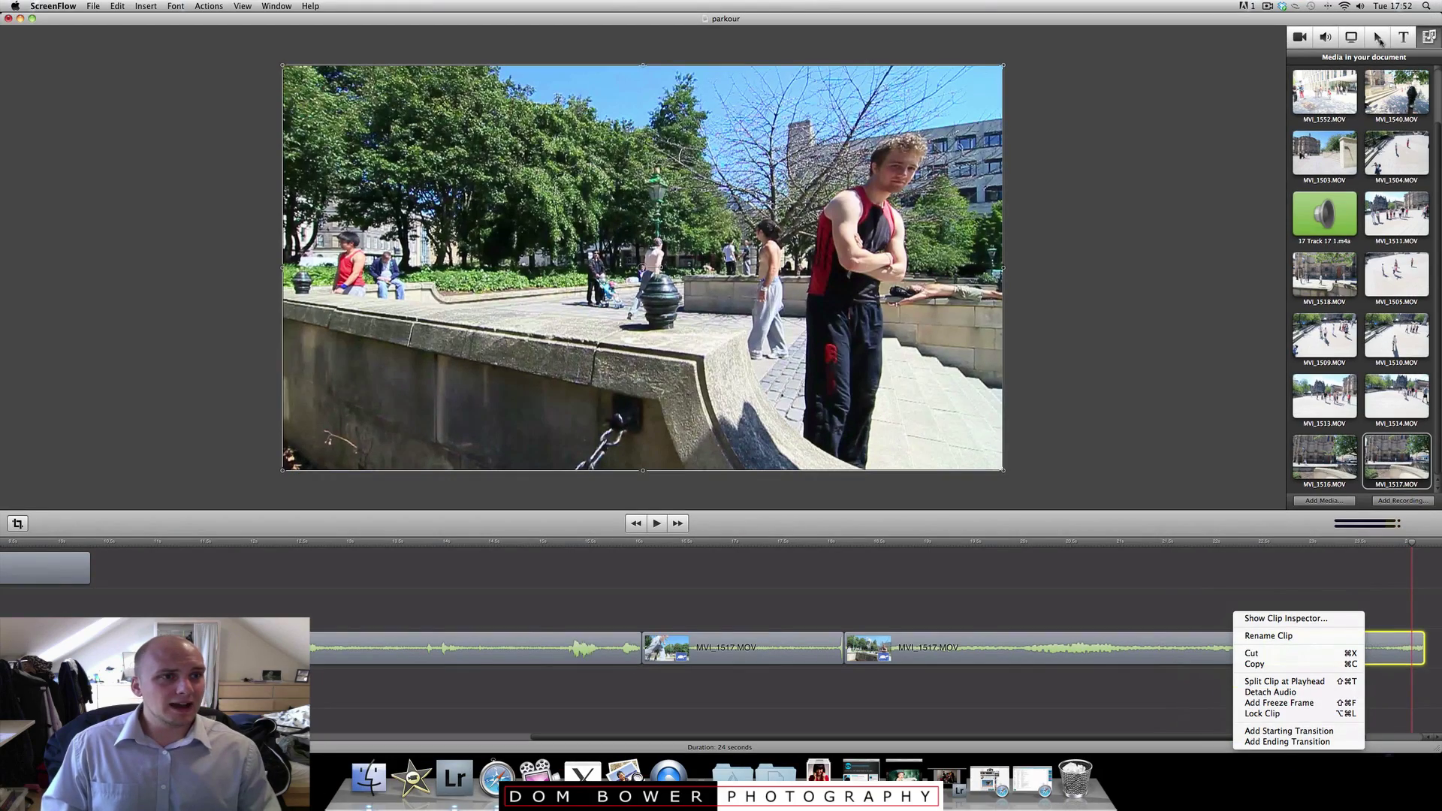
click(825, 649)
click(976, 650)
drag(980, 650, 964, 651)
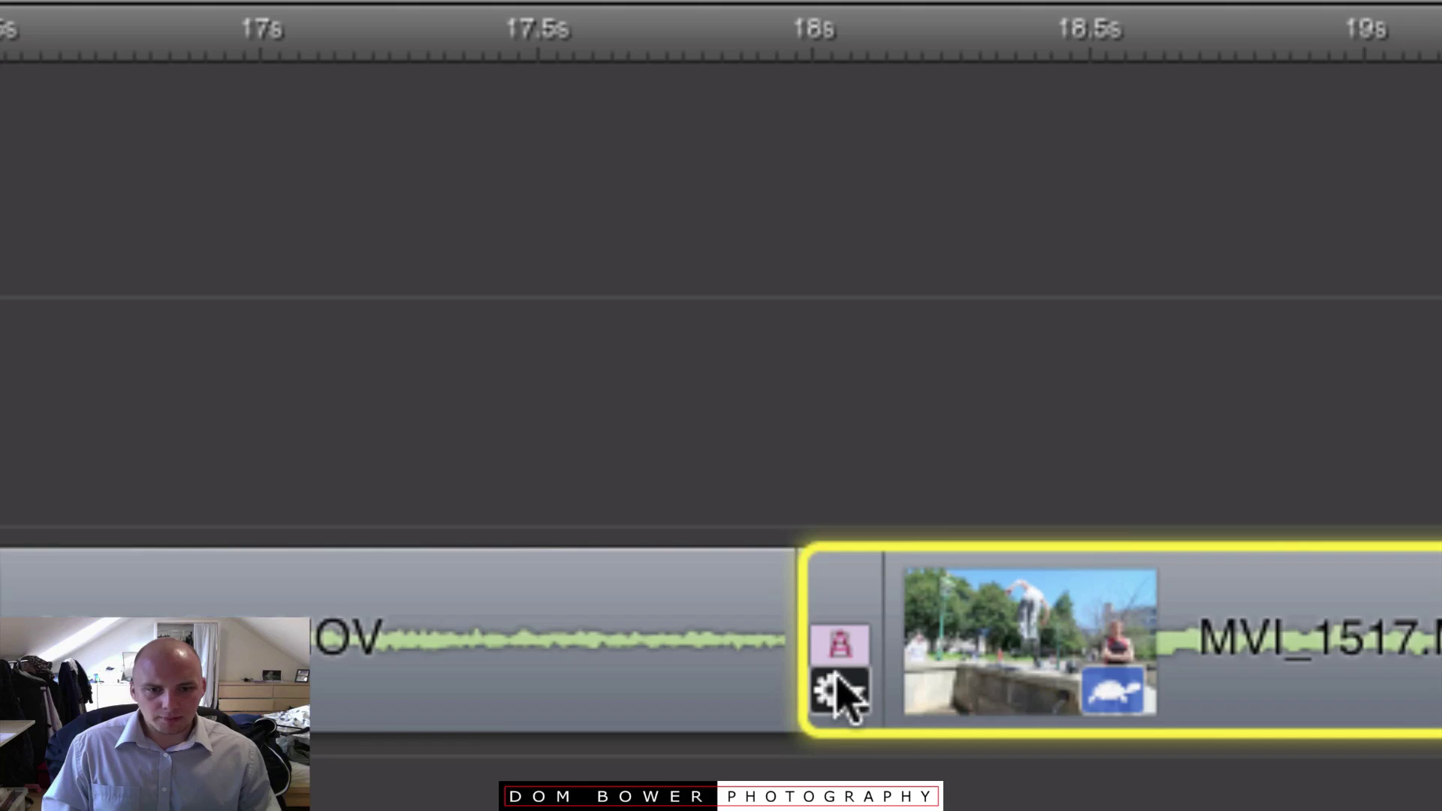
click(842, 687)
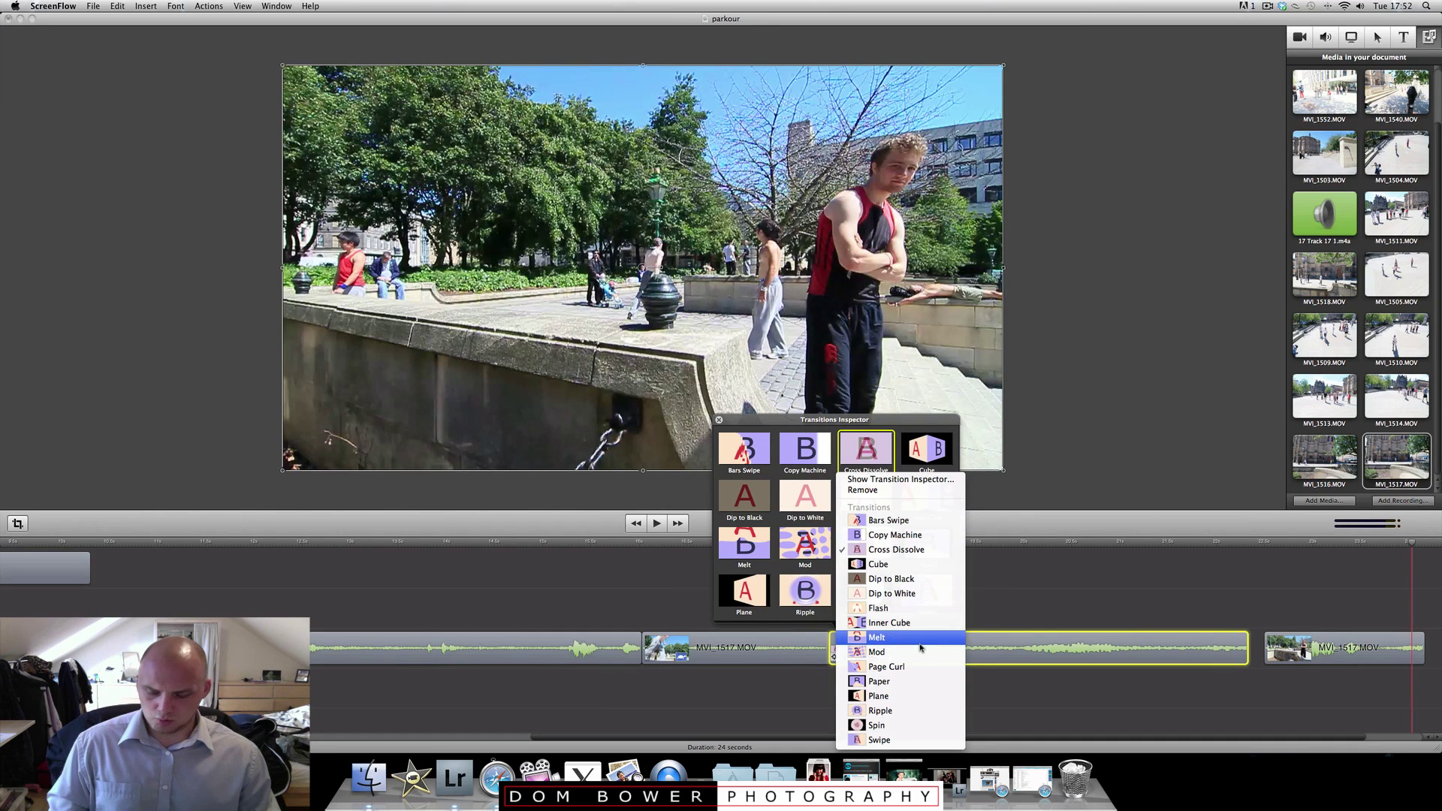
click(1003, 582)
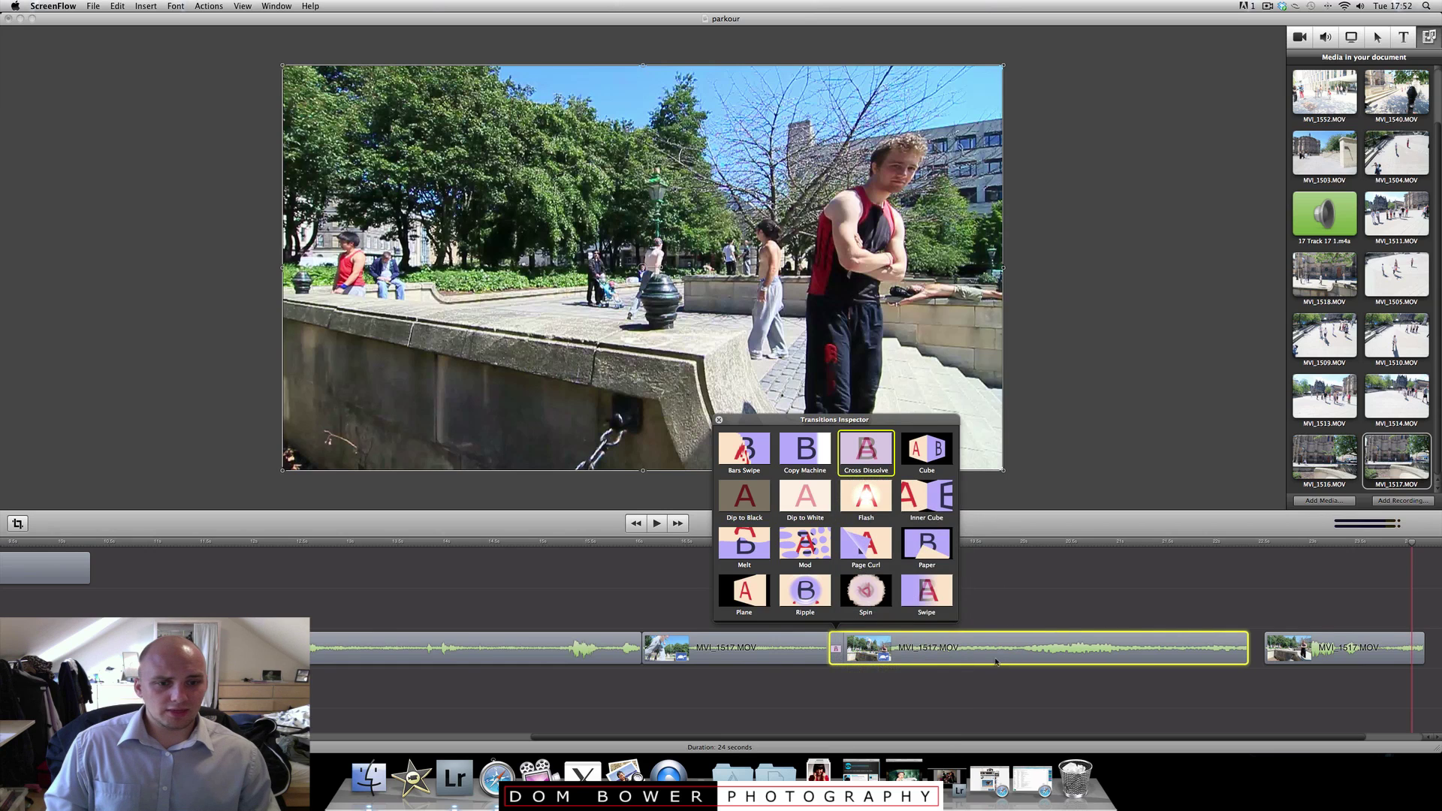
key(Delete)
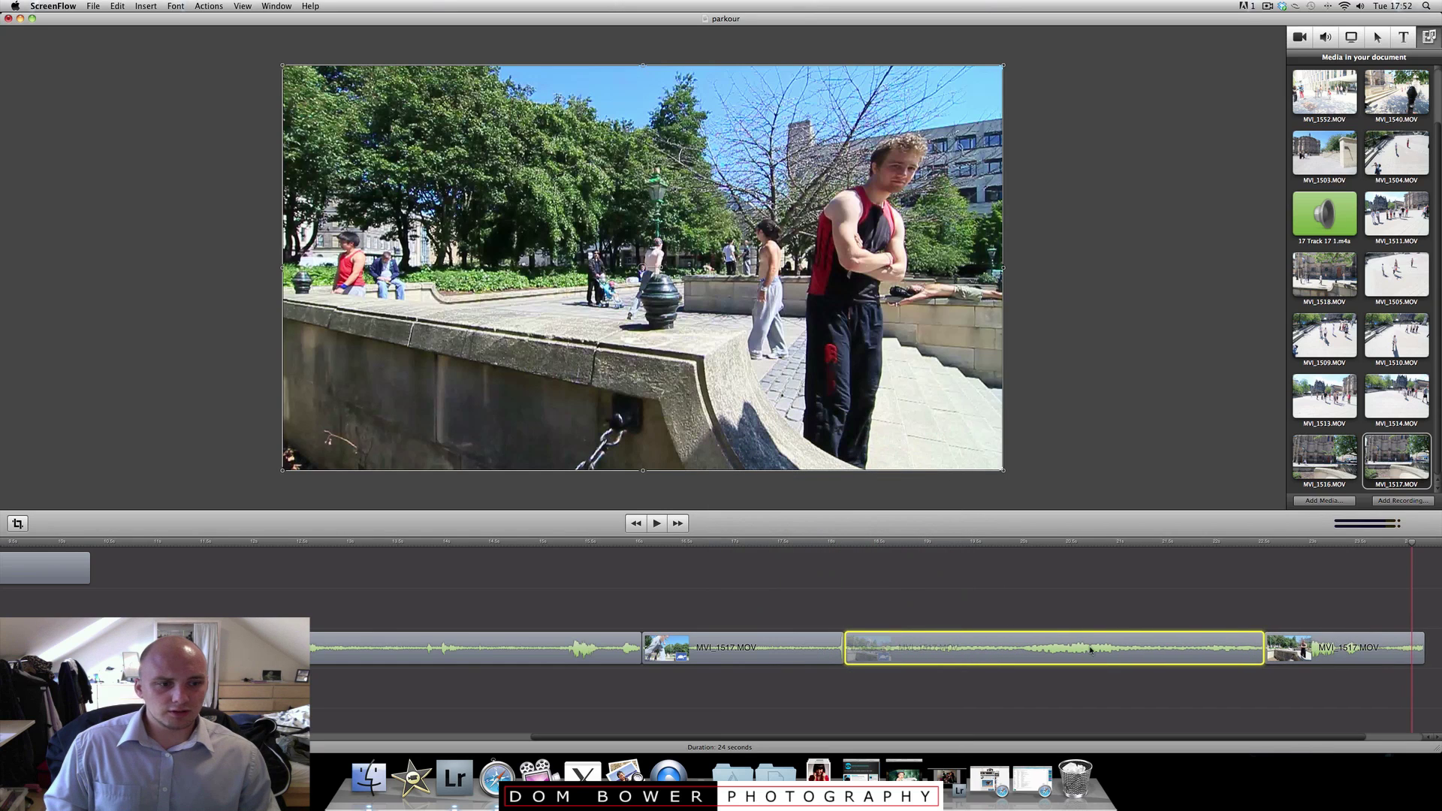
Export the video as flips.mov with the Web – High preset and the dimensions scaled to 100%
click(93, 7)
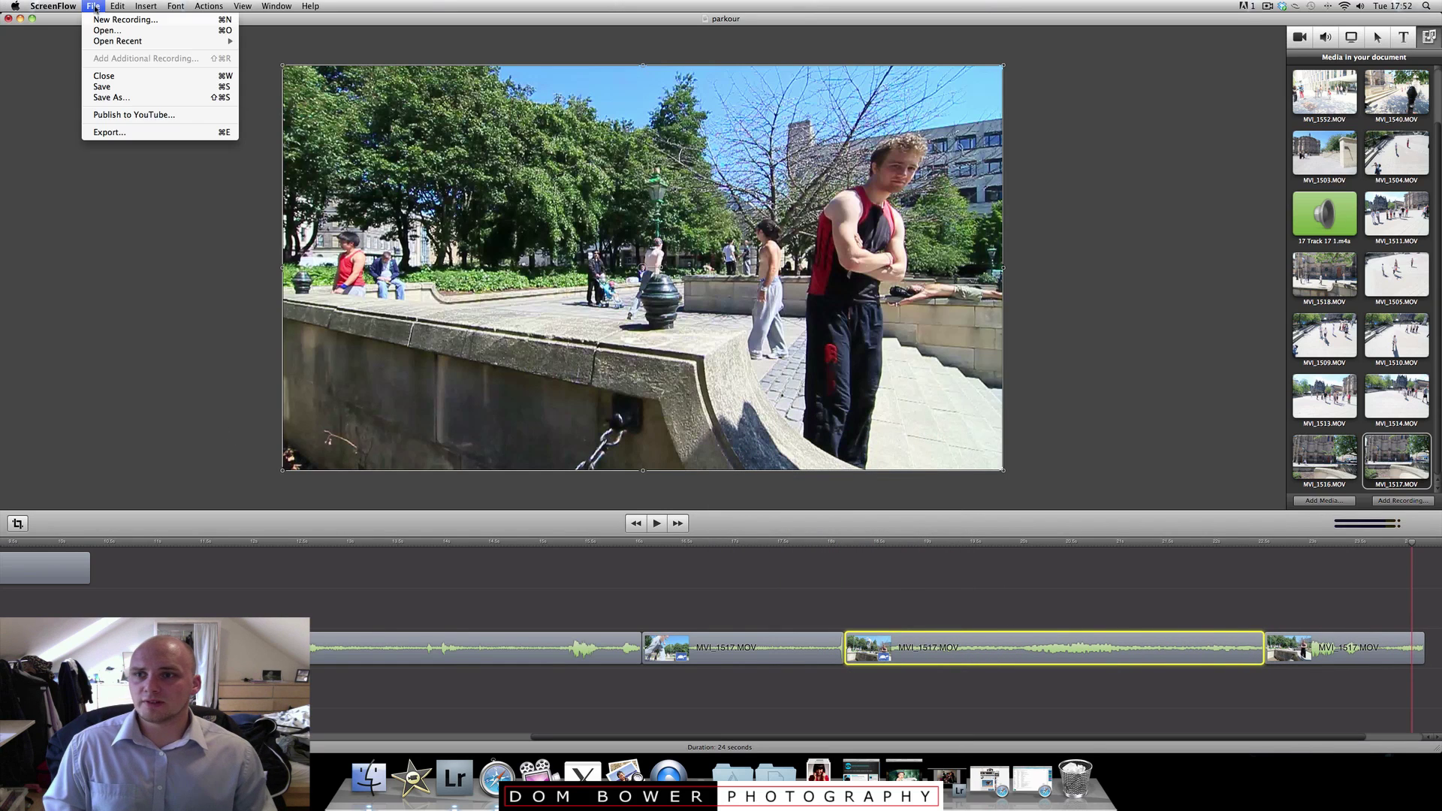
click(106, 133)
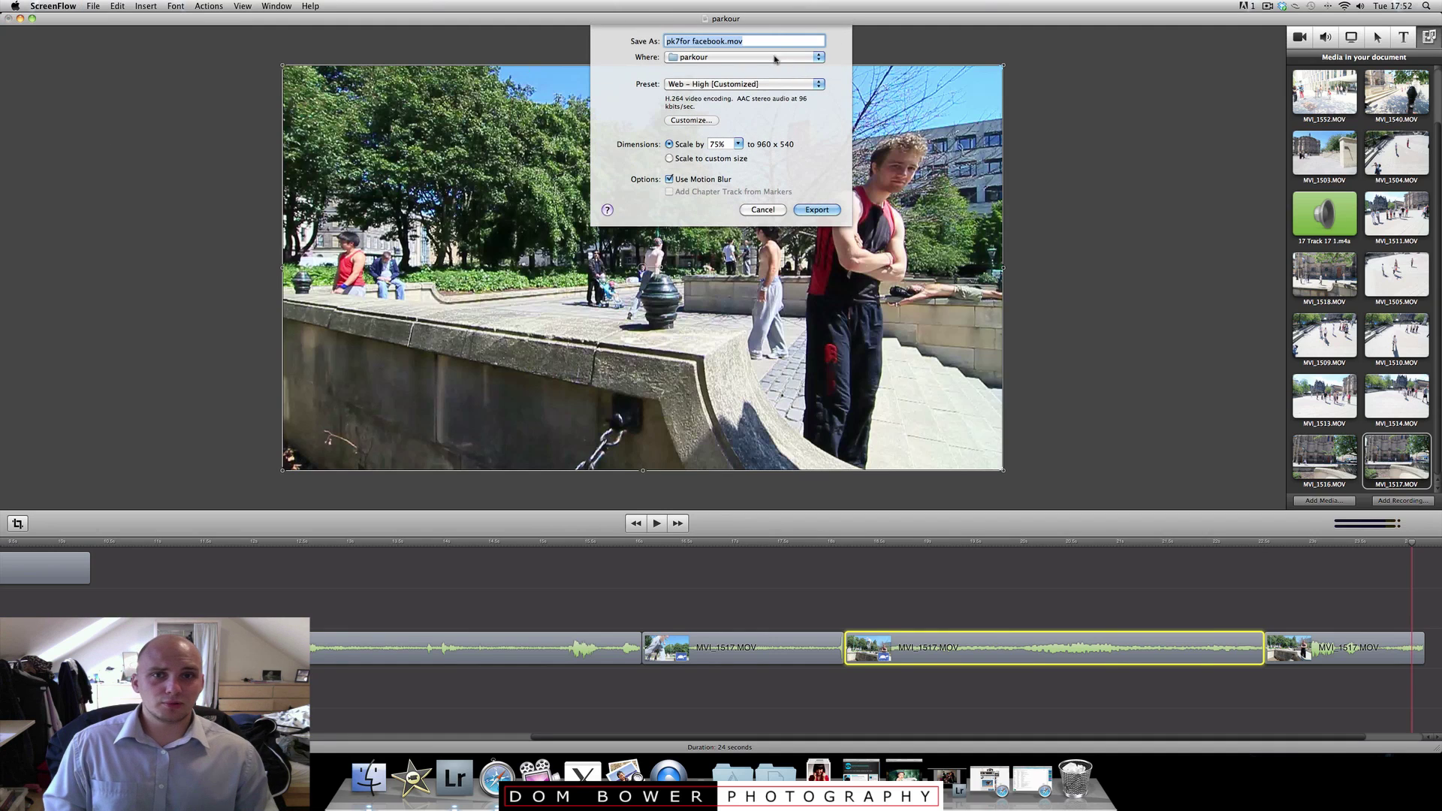
text(f)
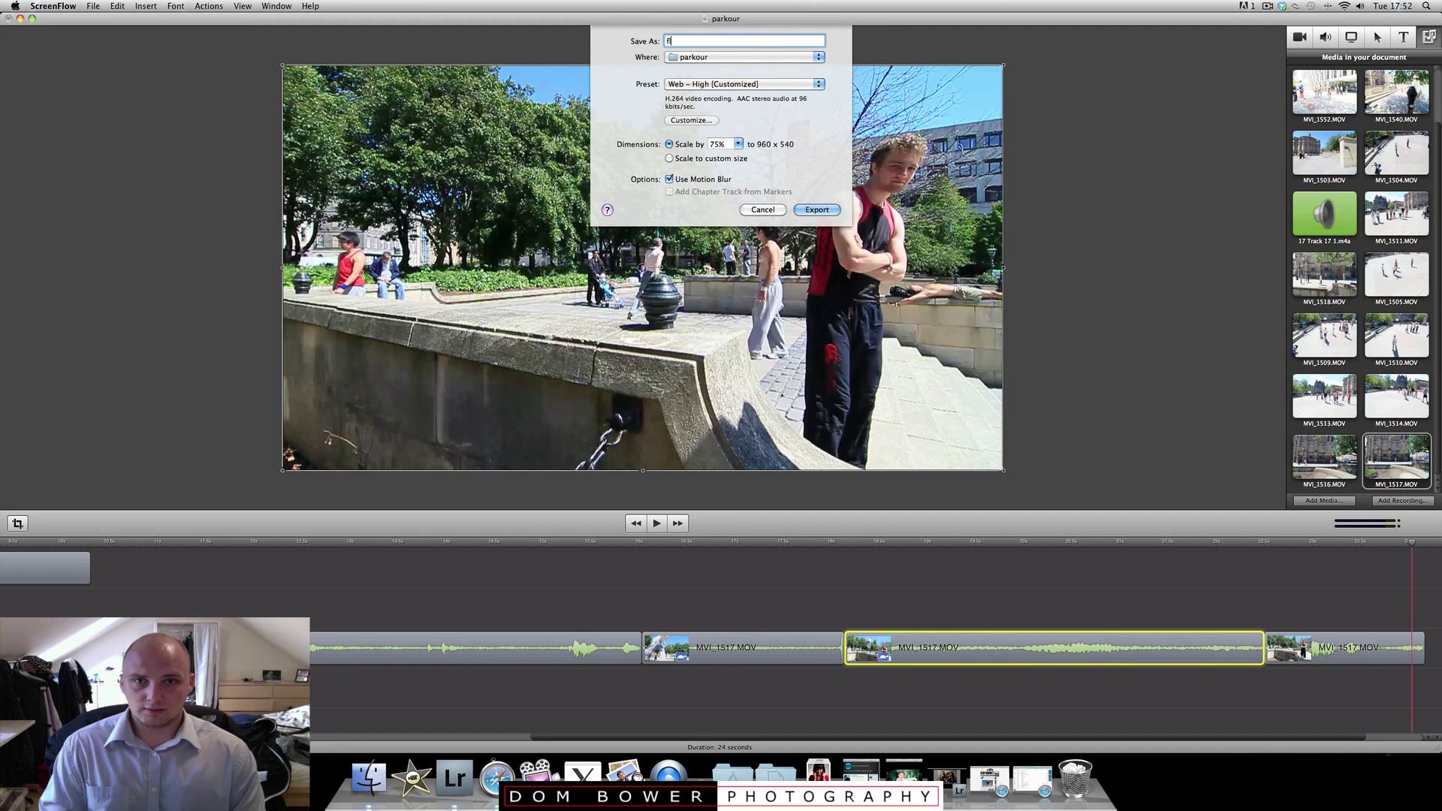
text(lips)
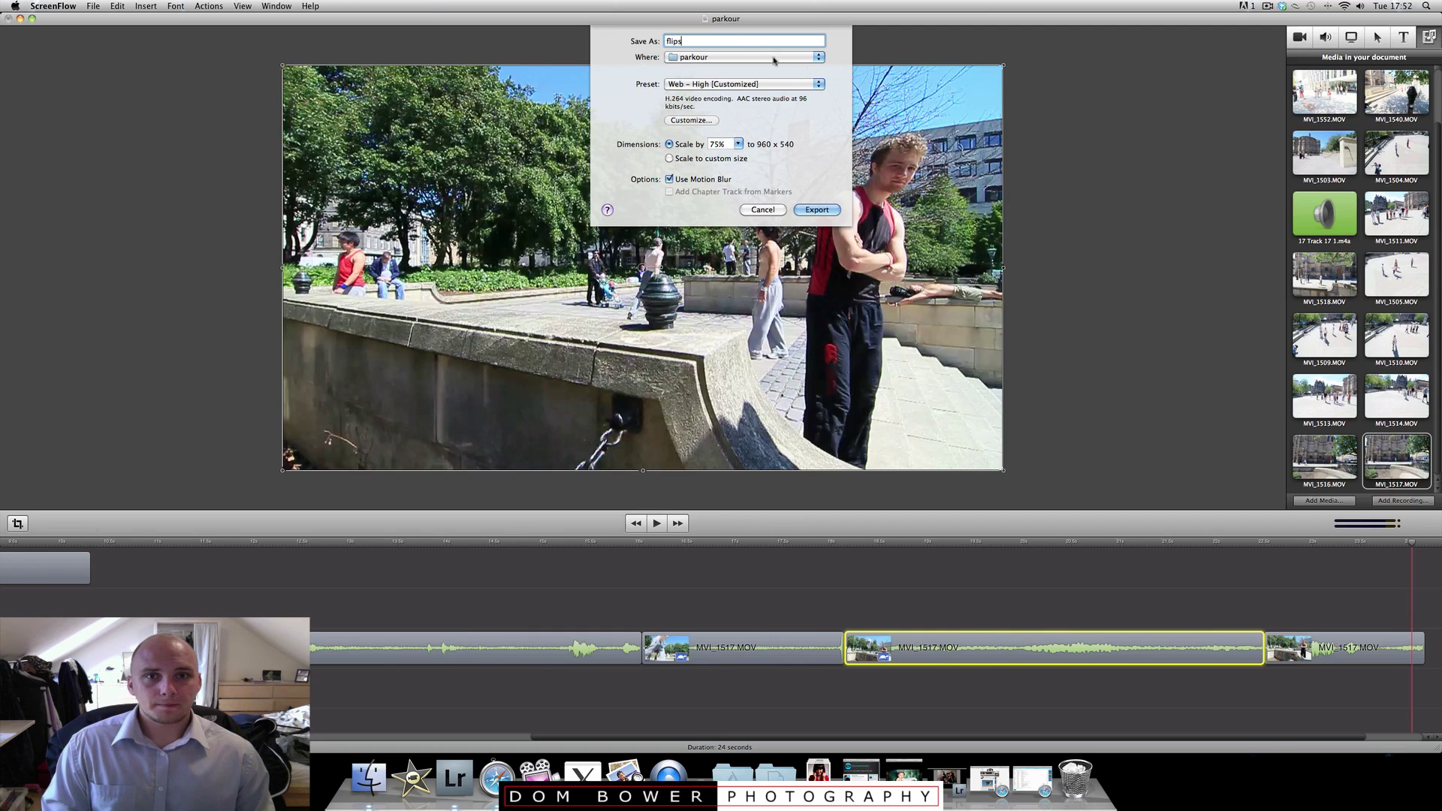
click(810, 85)
click(776, 98)
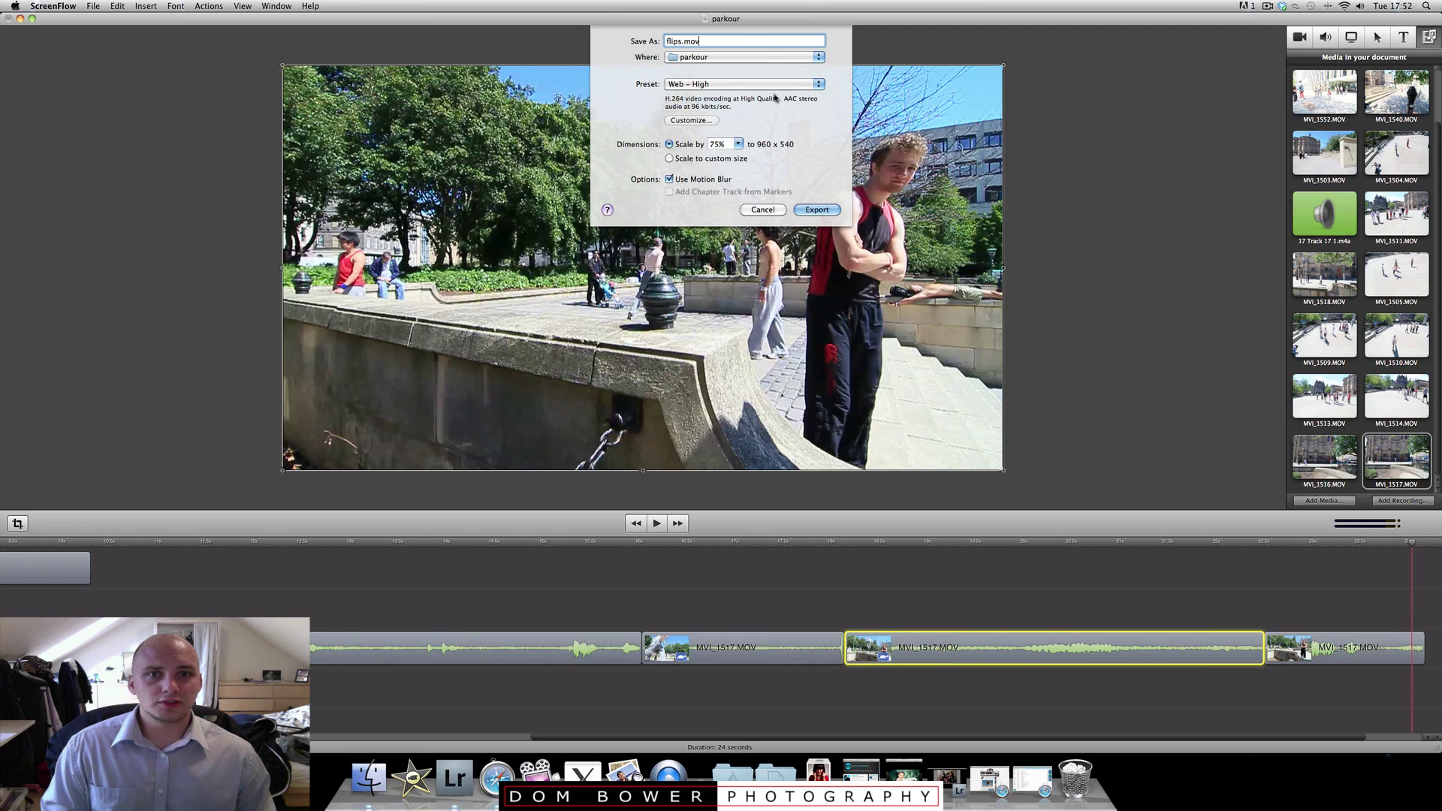
click(739, 144)
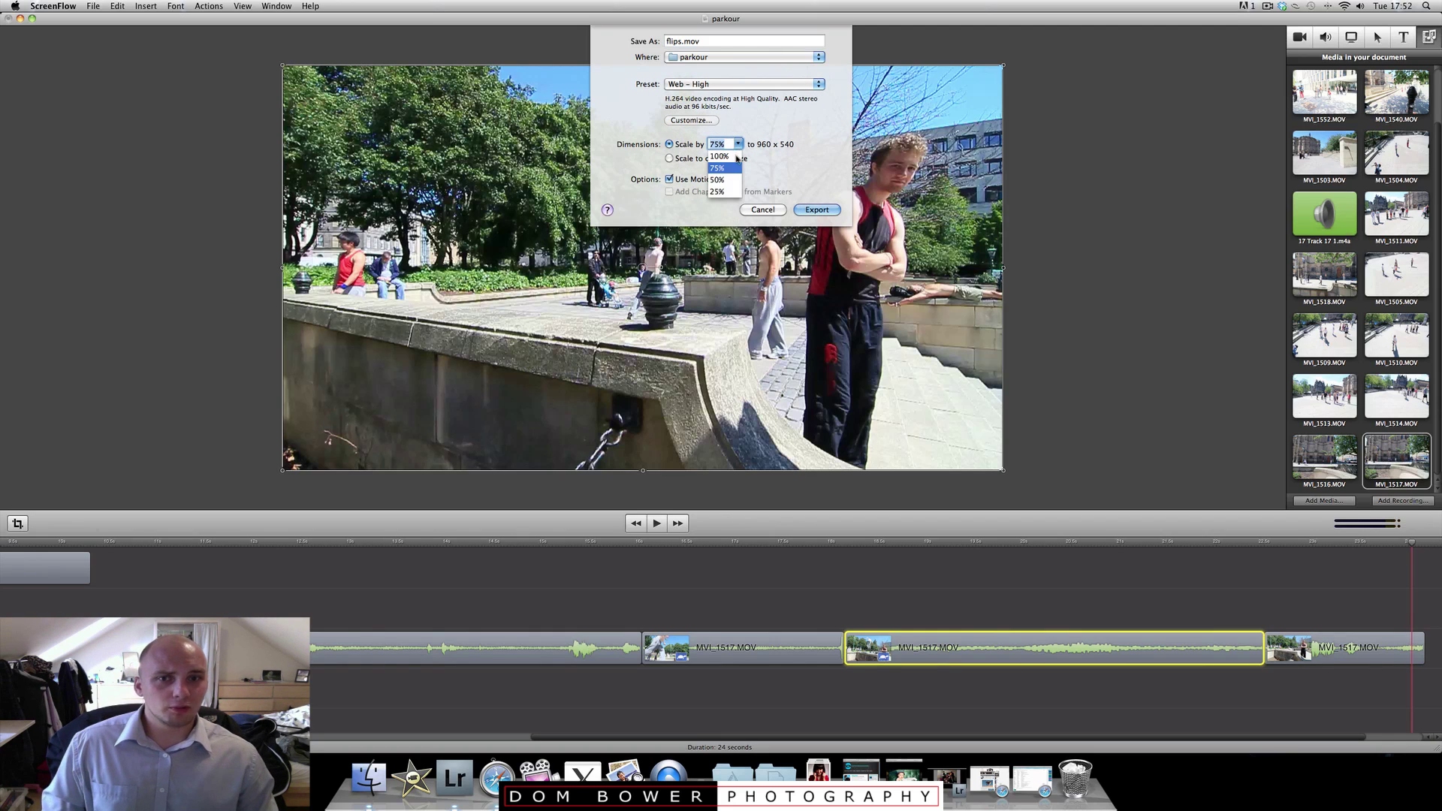
click(737, 157)
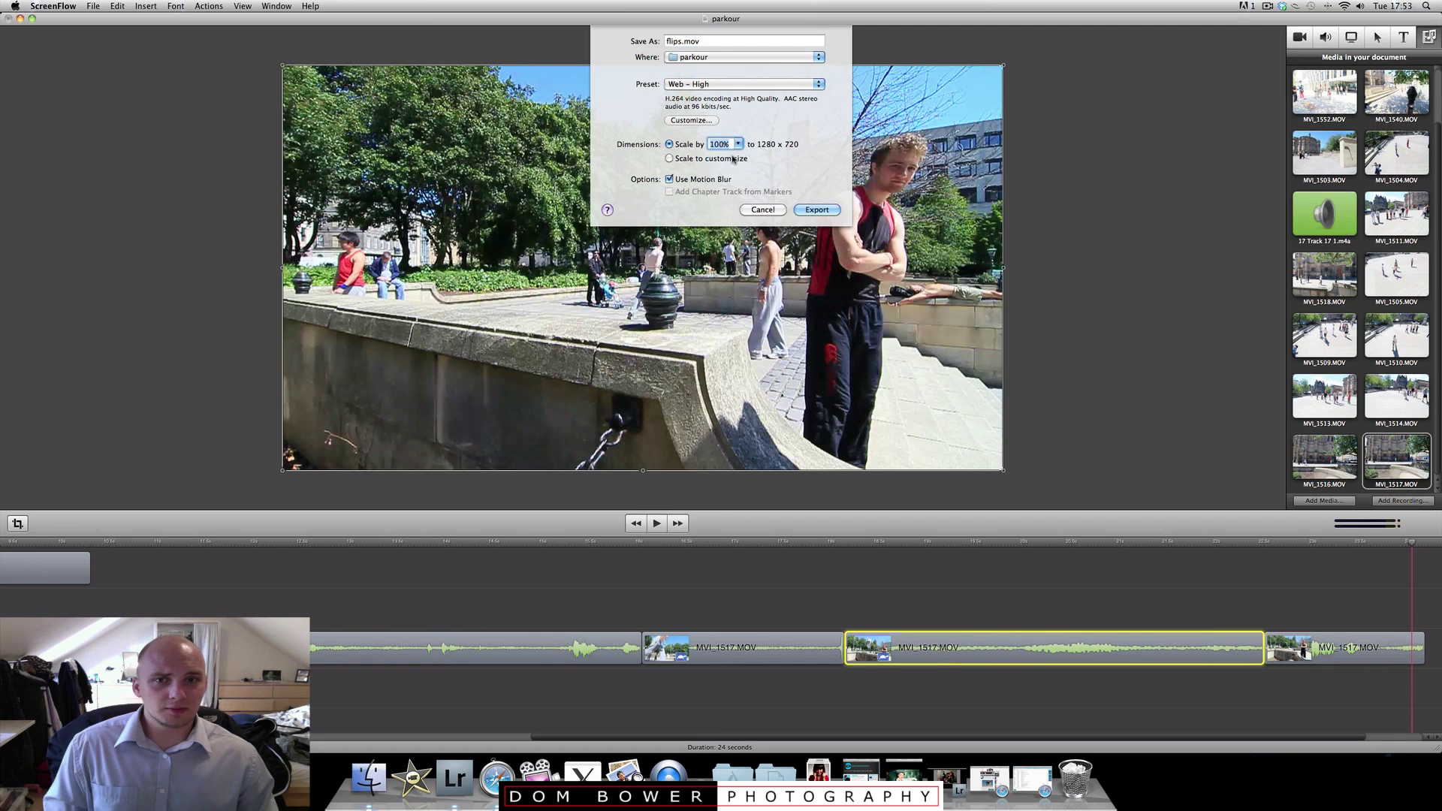
click(817, 210)
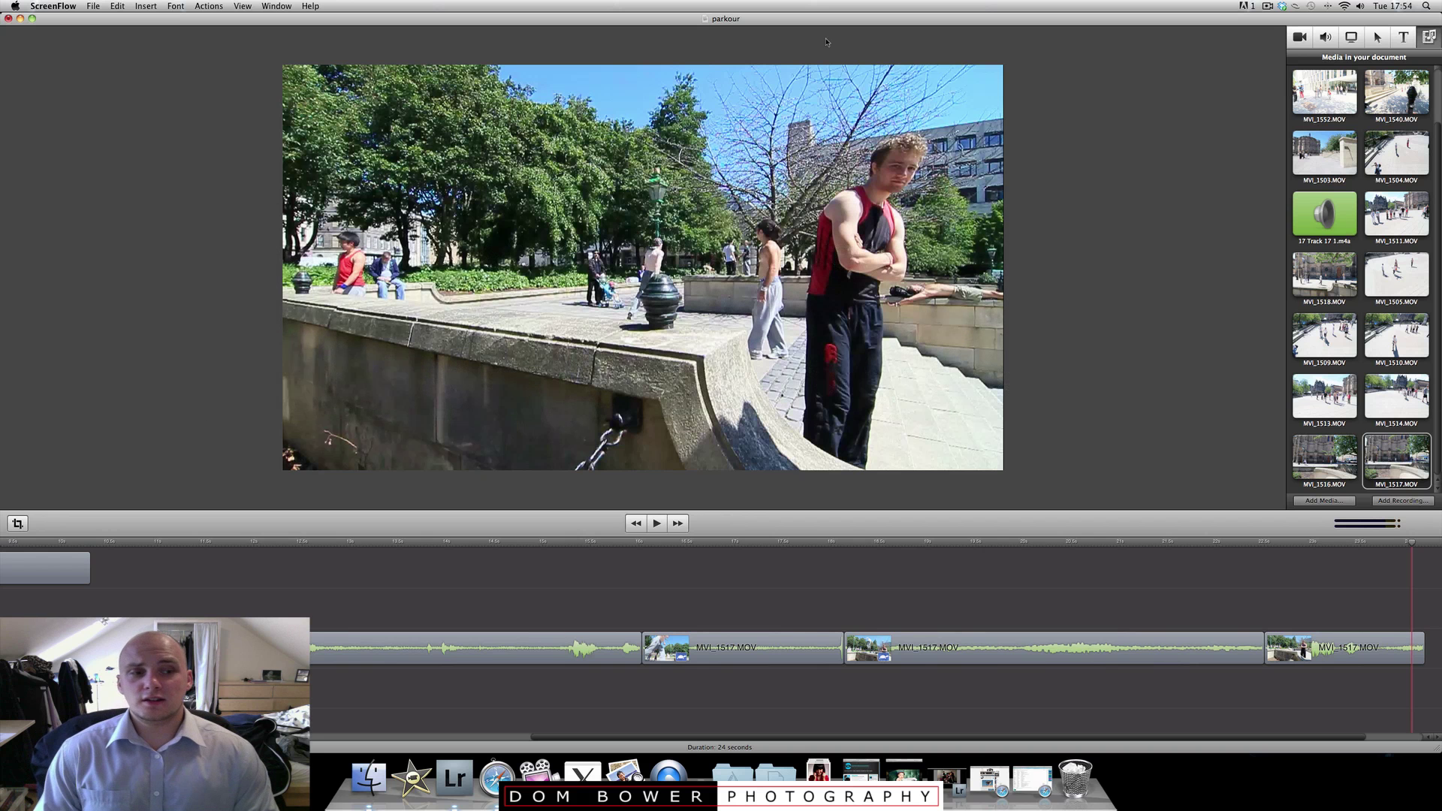
Minimise the parkour project, Gamma Footage and Downloads windows to clear the desktop
click(20, 18)
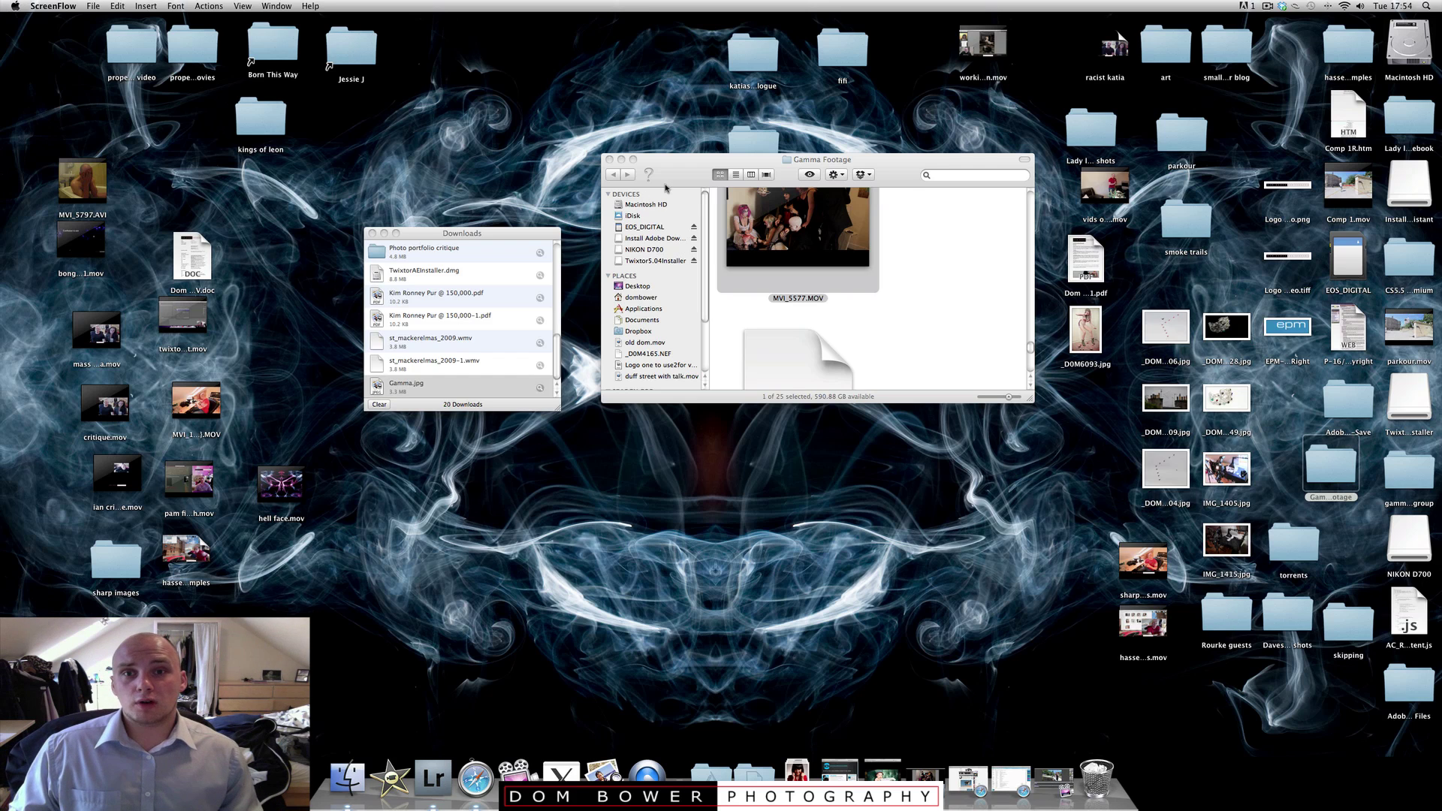
click(623, 160)
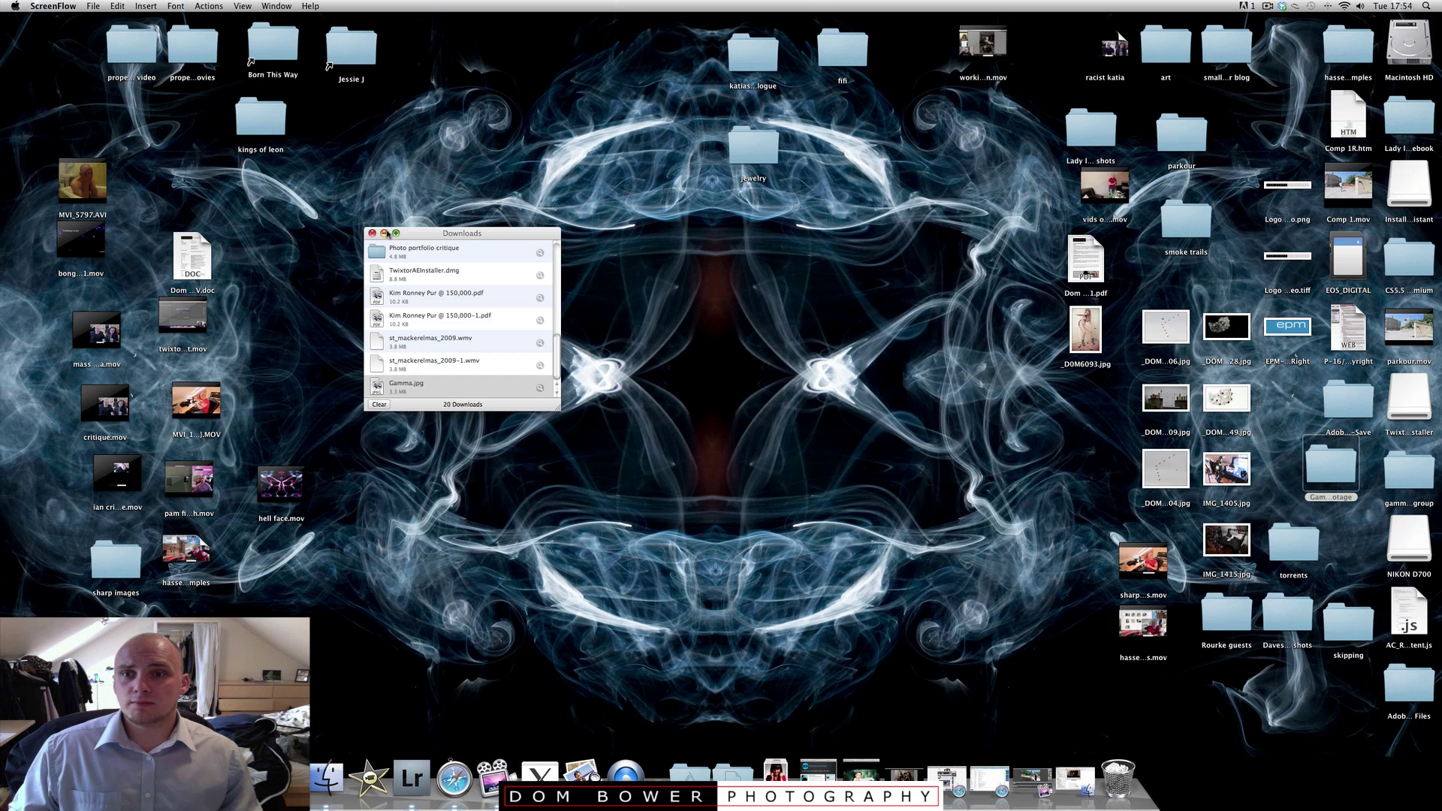
click(384, 234)
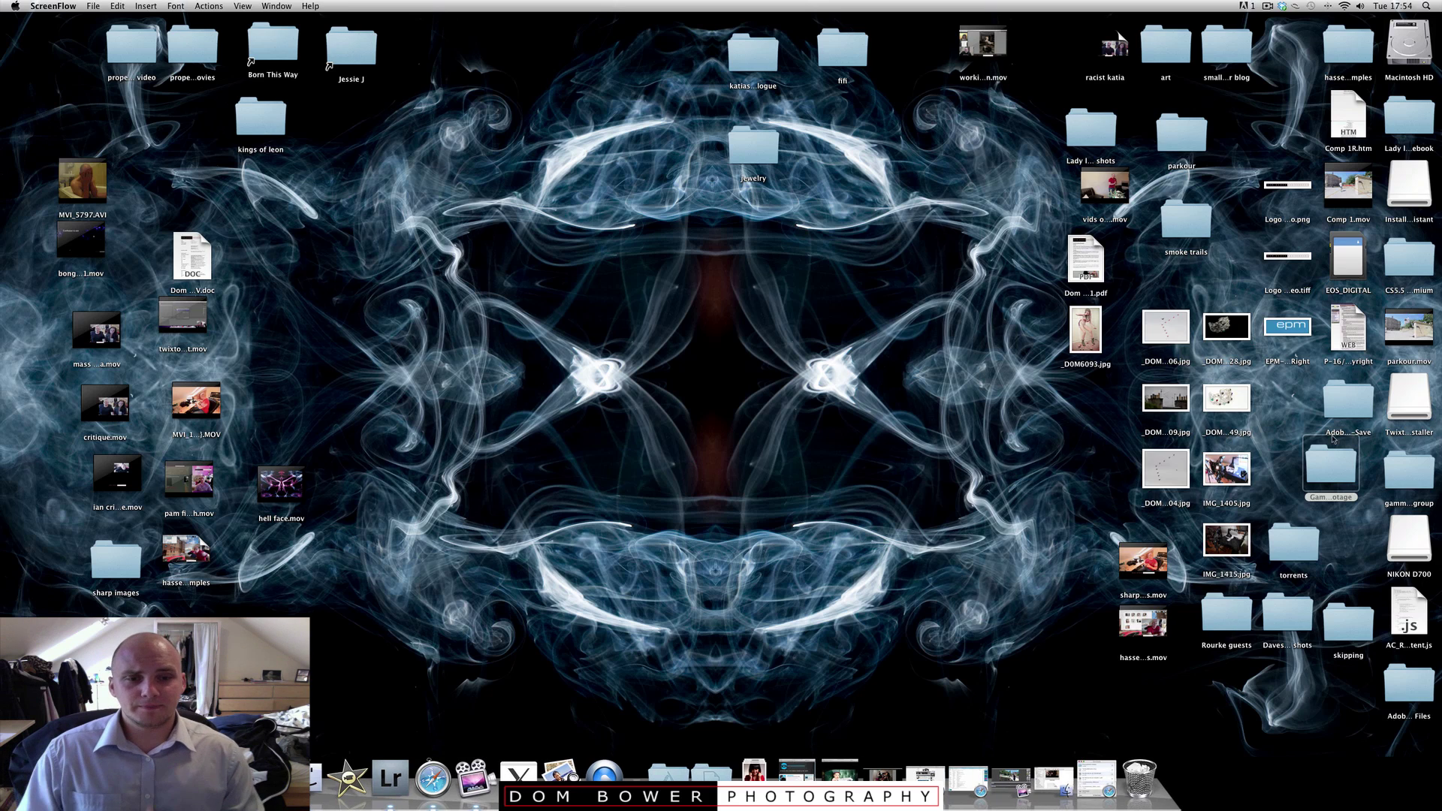